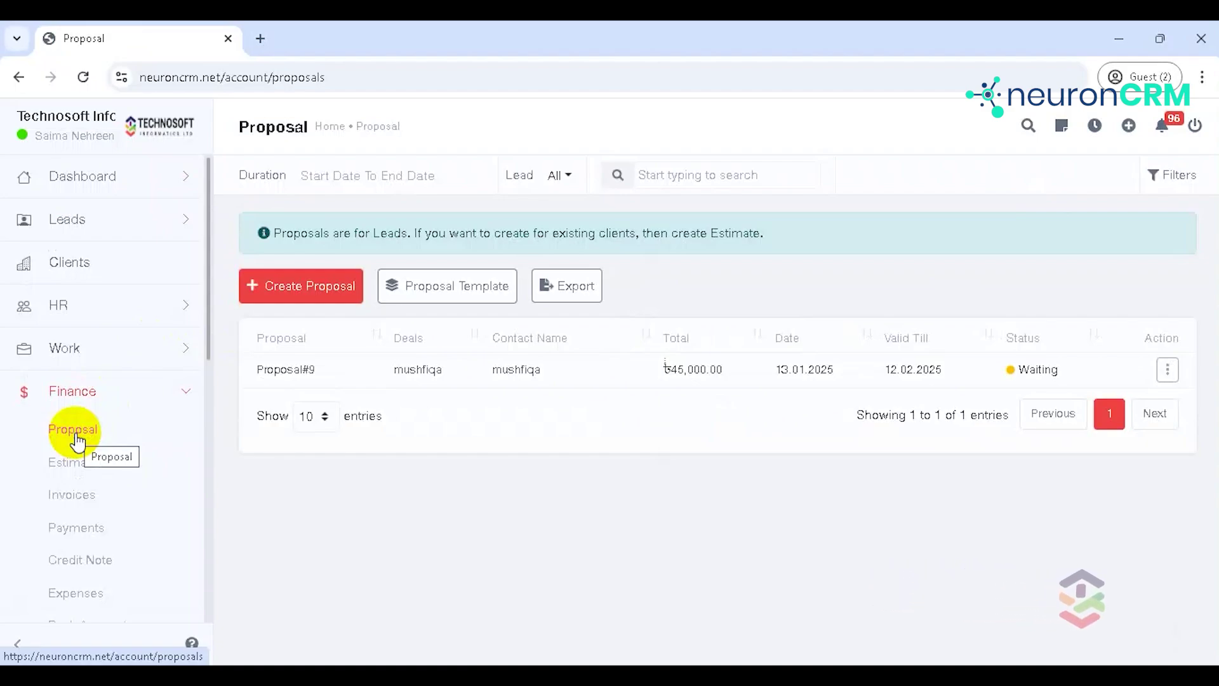
Step: Start a new proposal for the searched lead contact and link it to that lead's deal
click(316, 288)
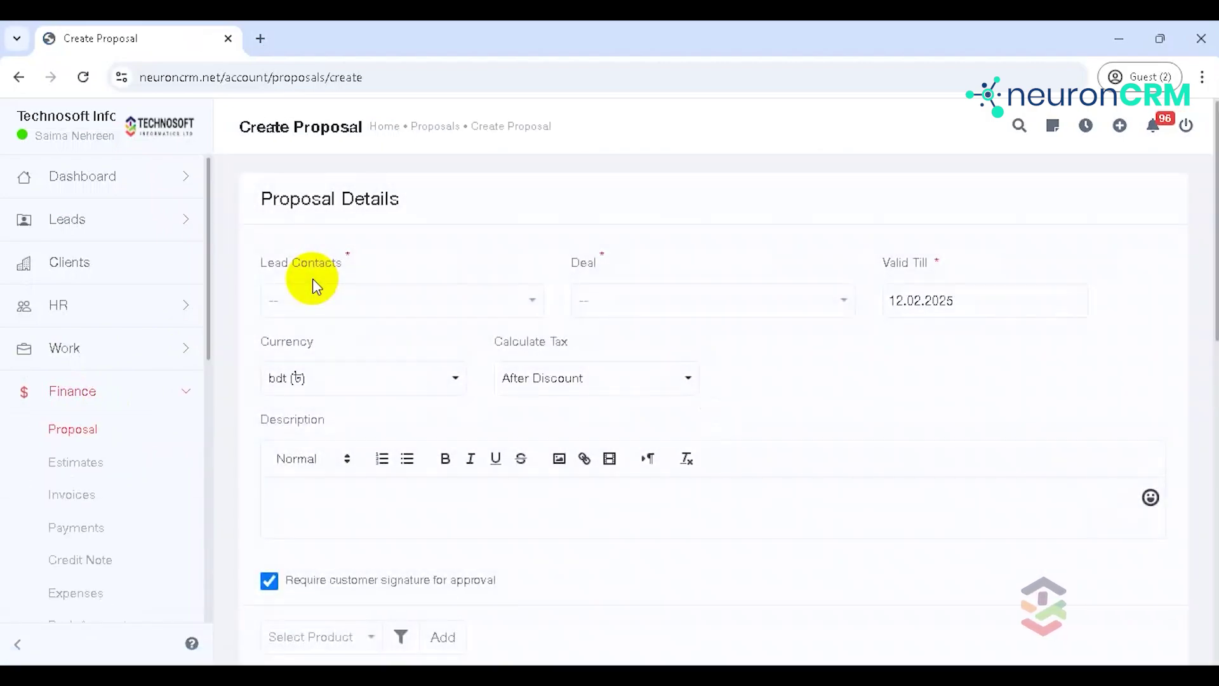
click(364, 313)
text(tan)
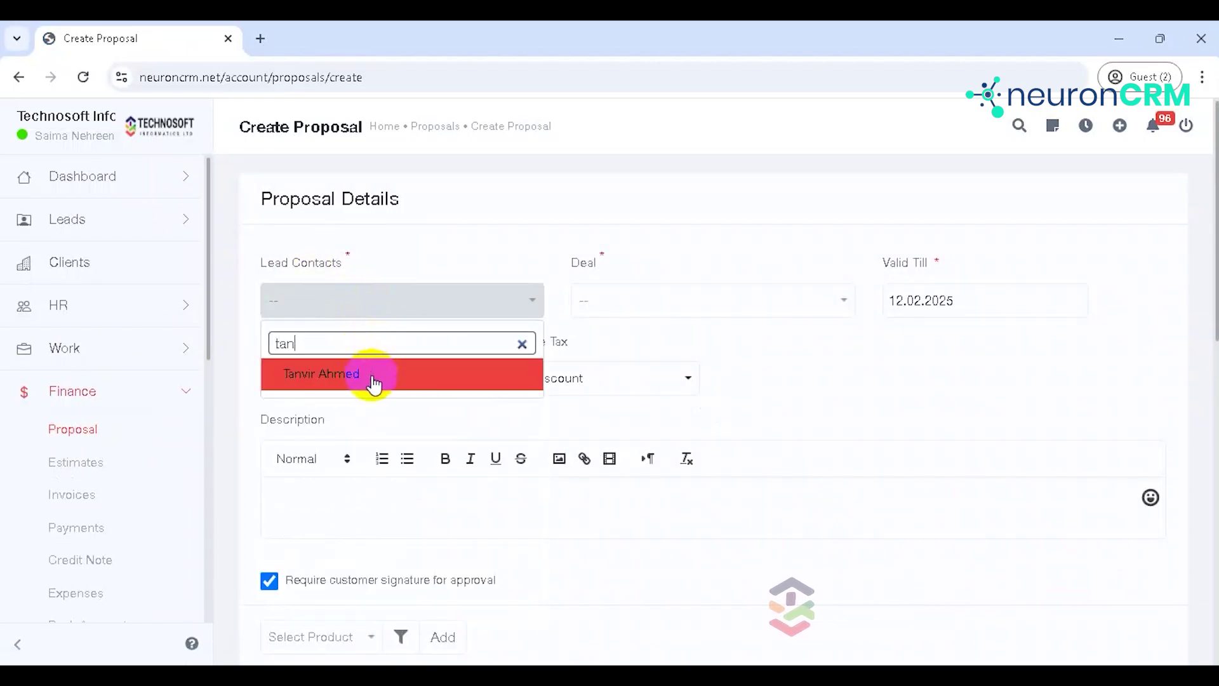
click(374, 380)
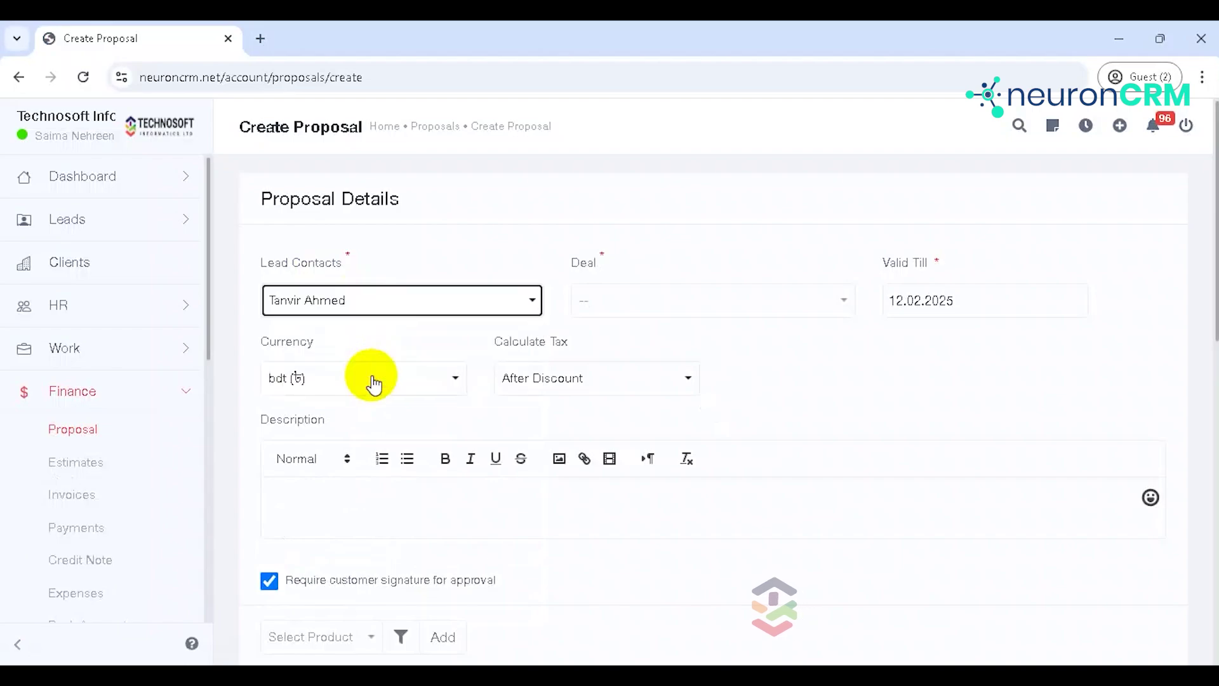
click(638, 304)
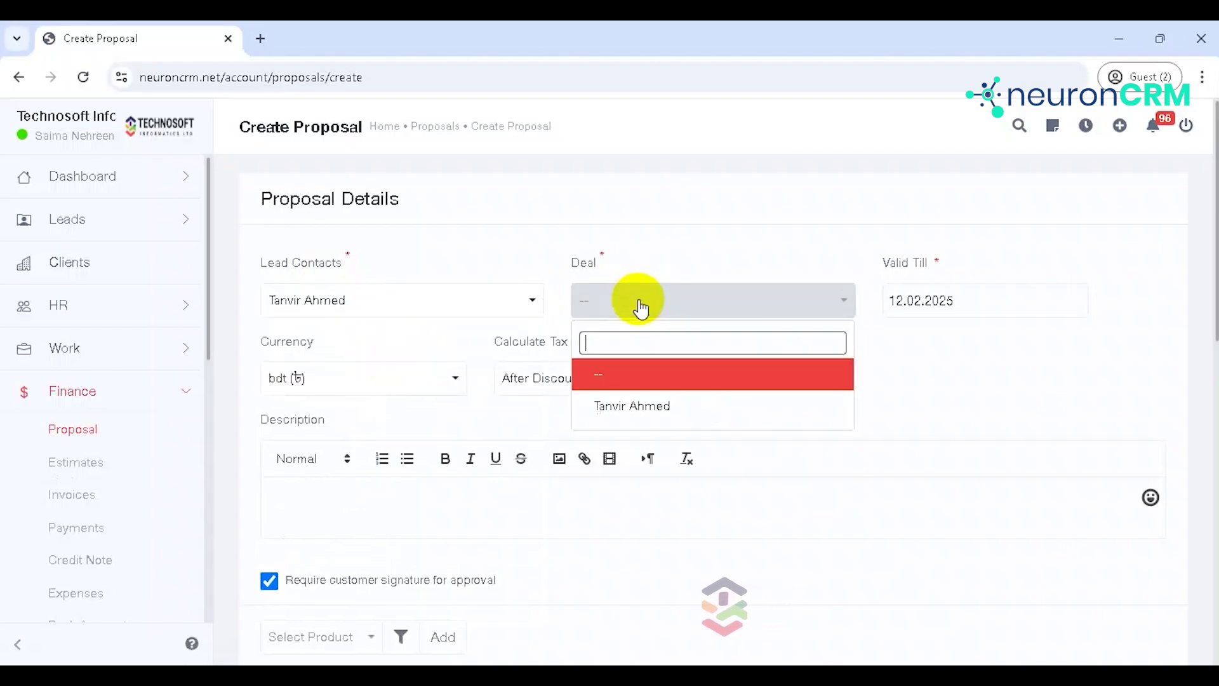
click(643, 405)
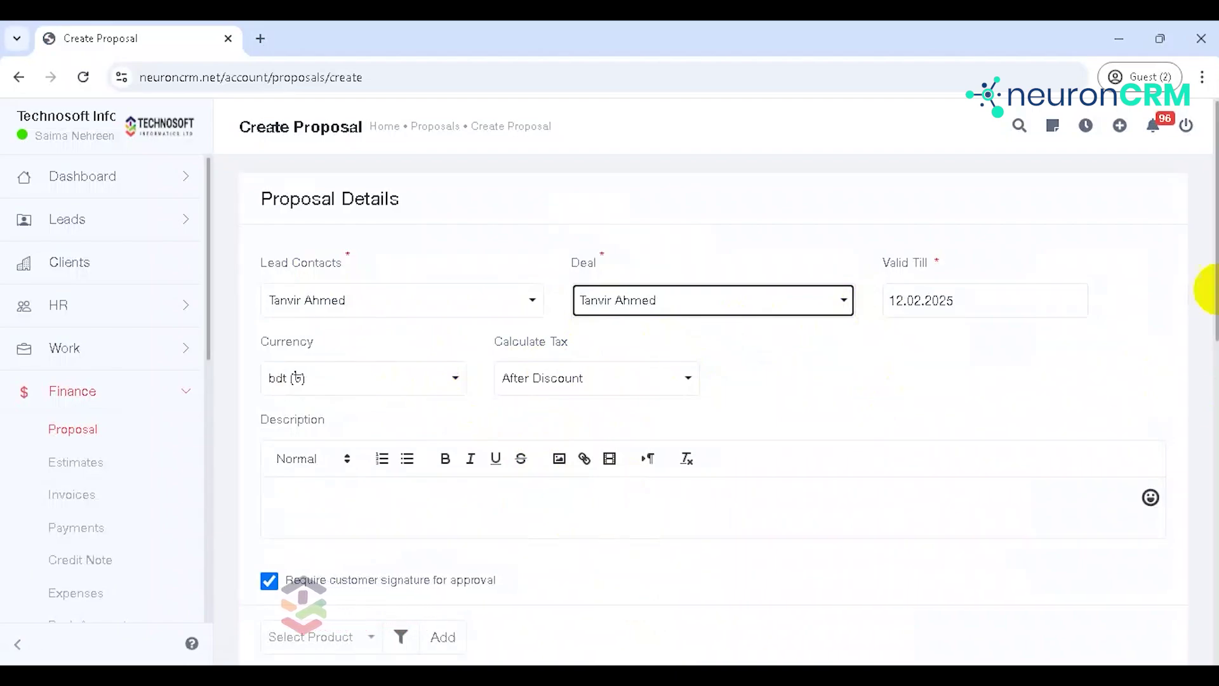
Step: Set the proposal's Valid Till date to 15.02.2025
scroll(1211, 293, down, 1)
click(1025, 230)
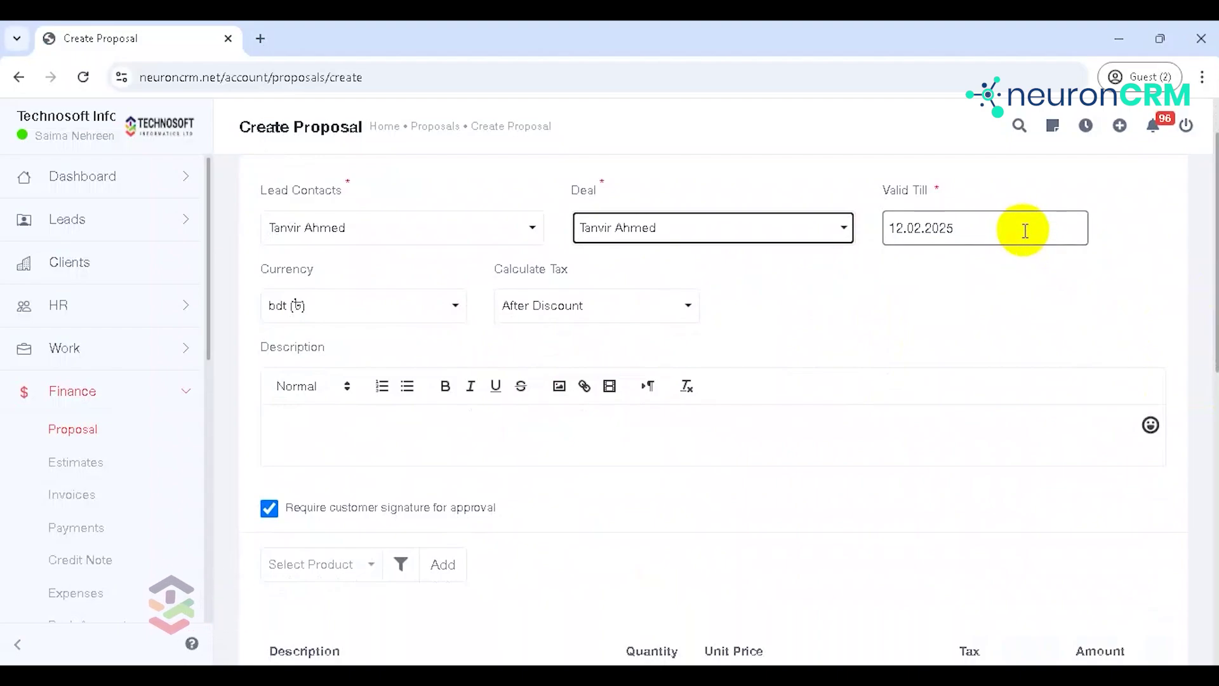
click(1024, 230)
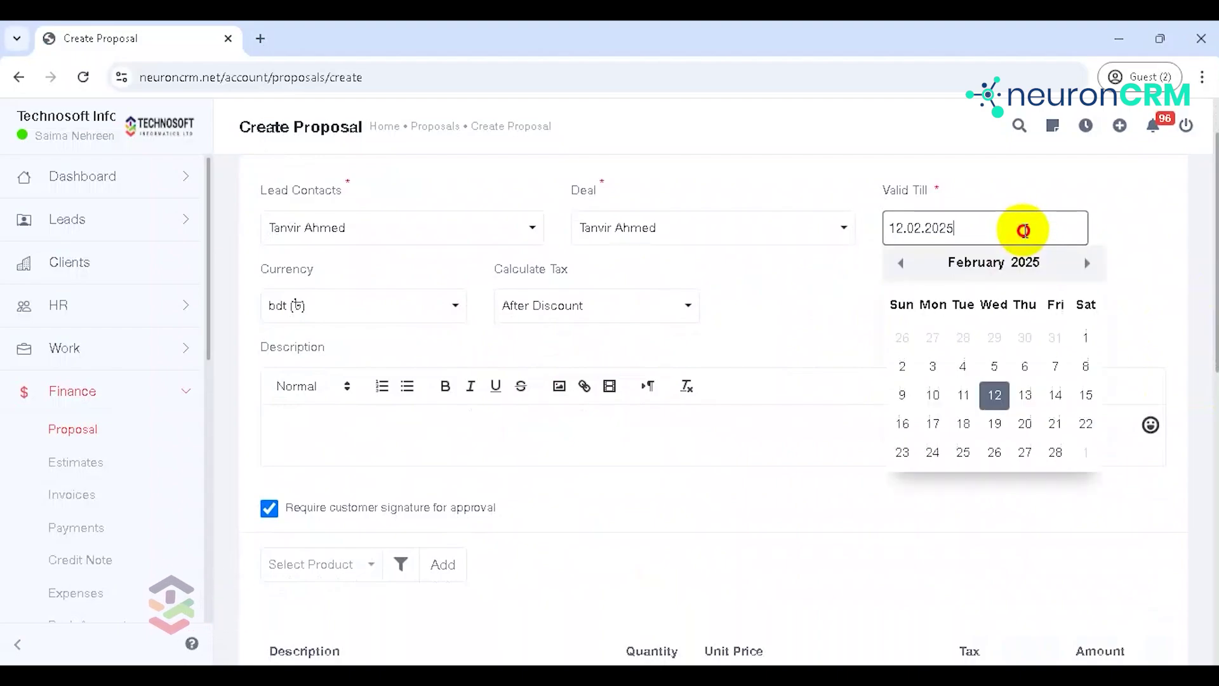
click(1087, 395)
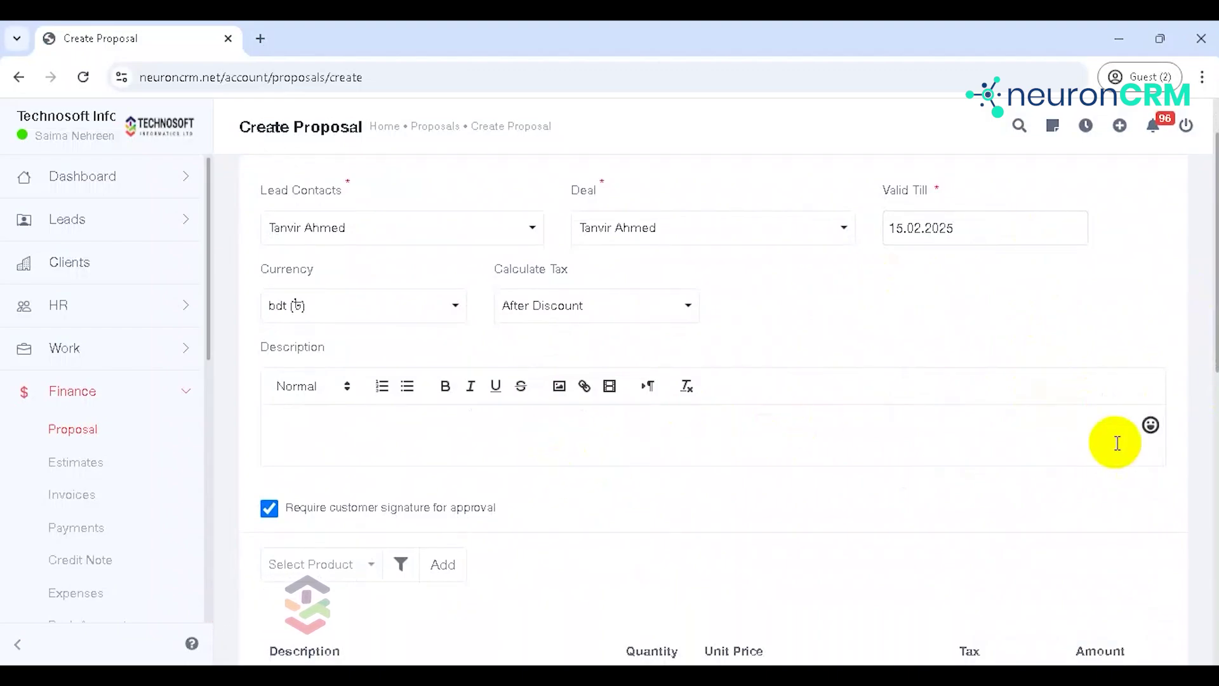
drag(1214, 219, 1215, 292)
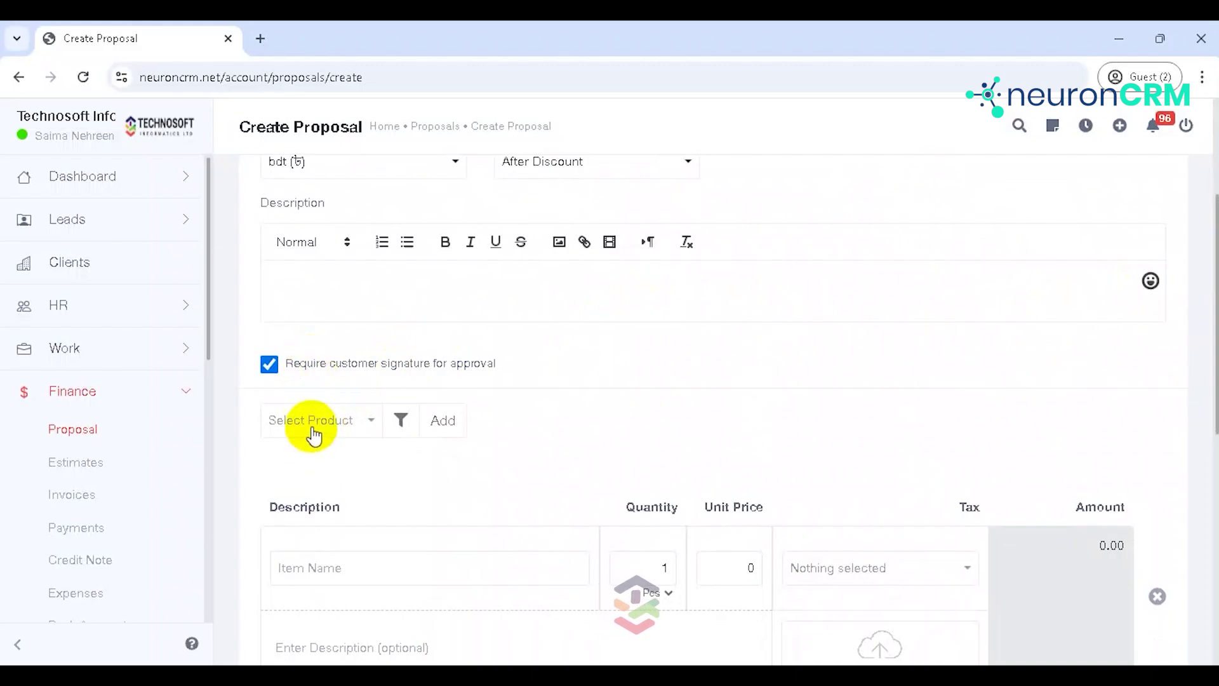
Step: Add hp laptop - 0230 as a line item on the proposal
click(311, 429)
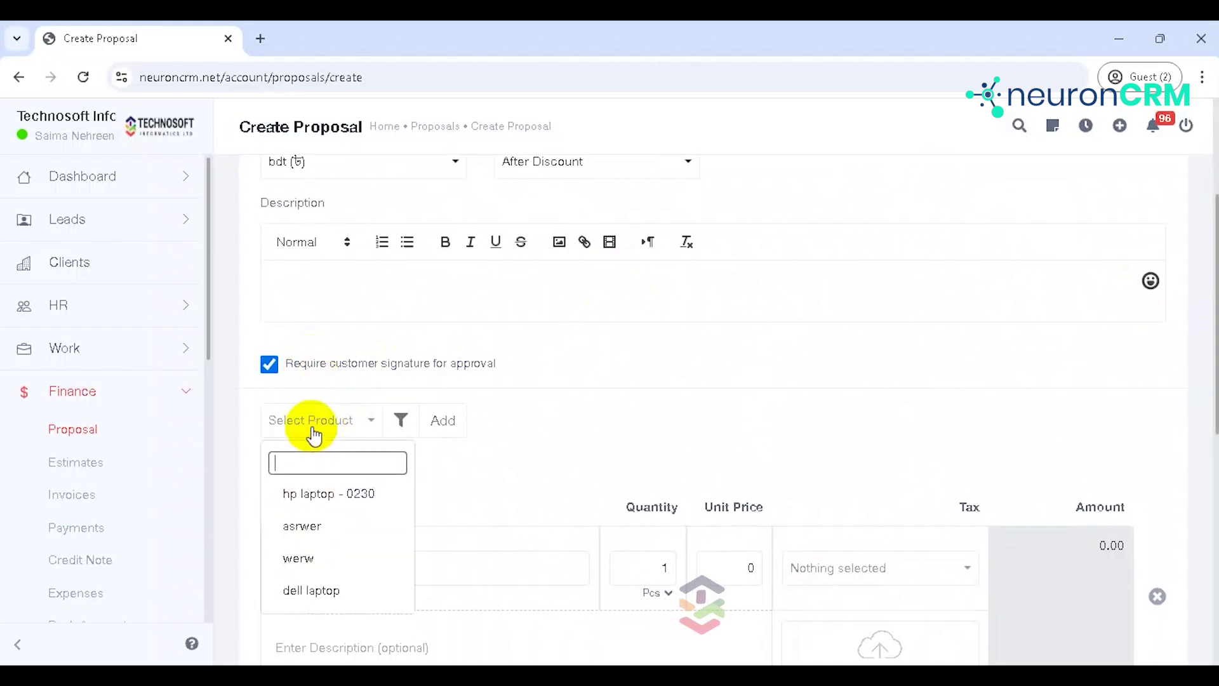
click(323, 494)
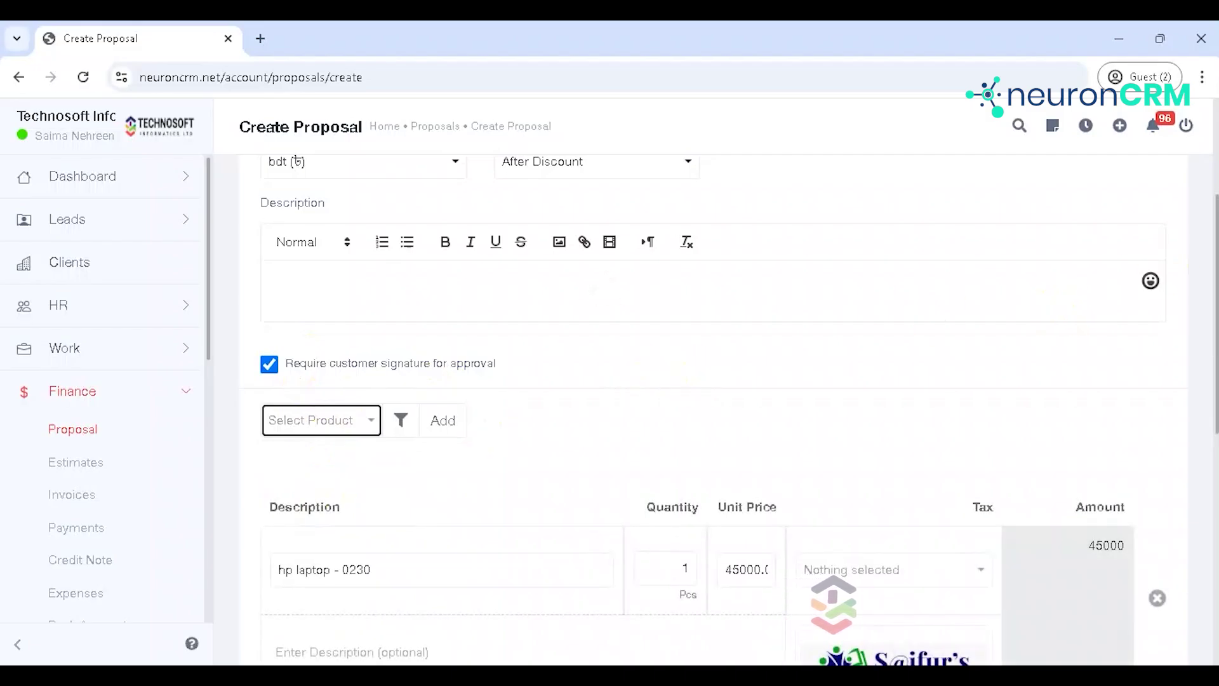
scroll(1209, 257, down, 4)
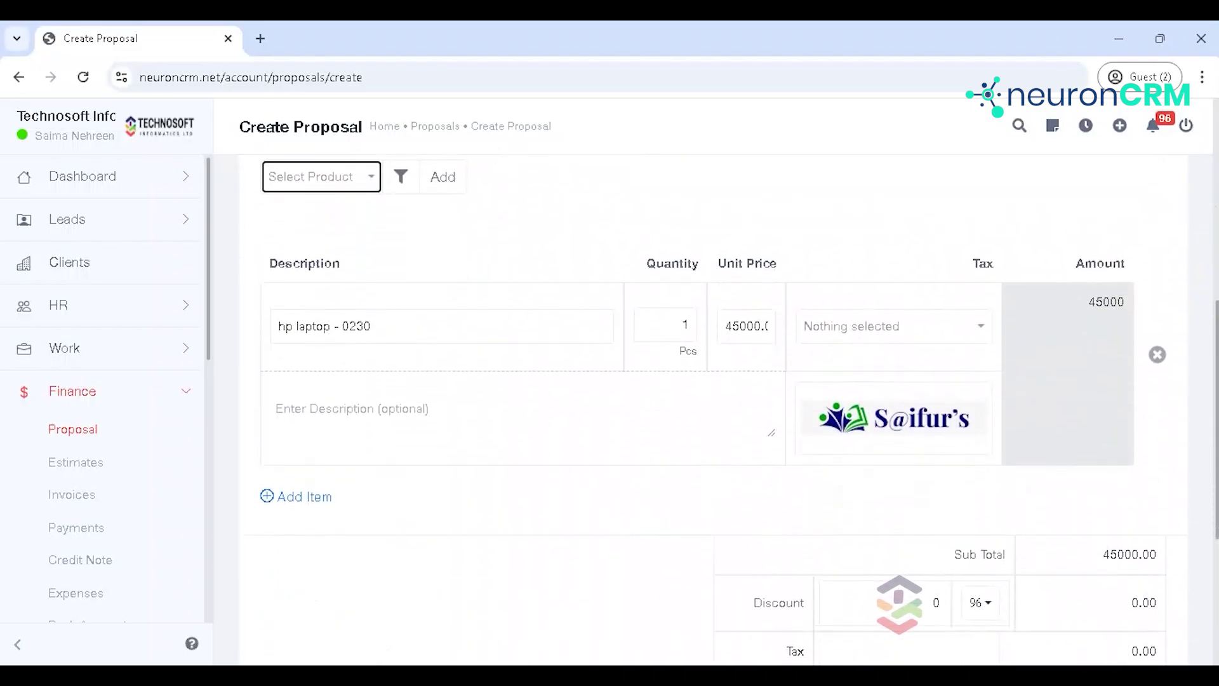
Step: Change the laptop's unit price to 40000 and add a blank second item row
click(731, 323)
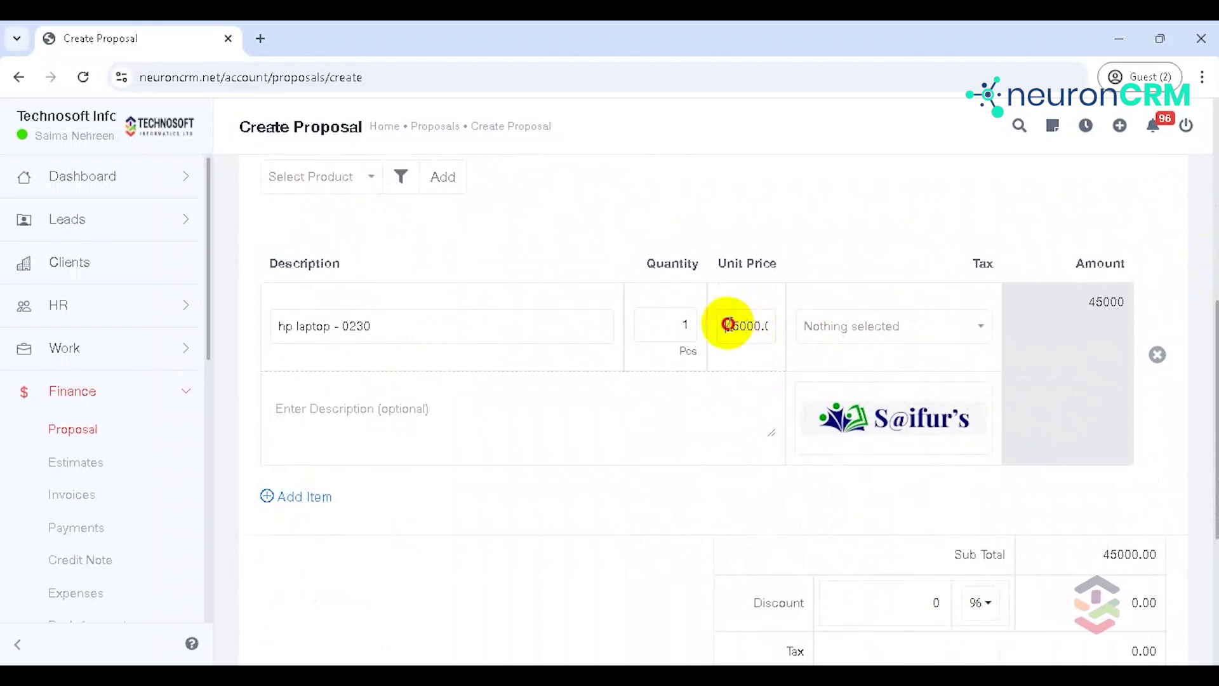
drag(726, 325, 737, 330)
text(40)
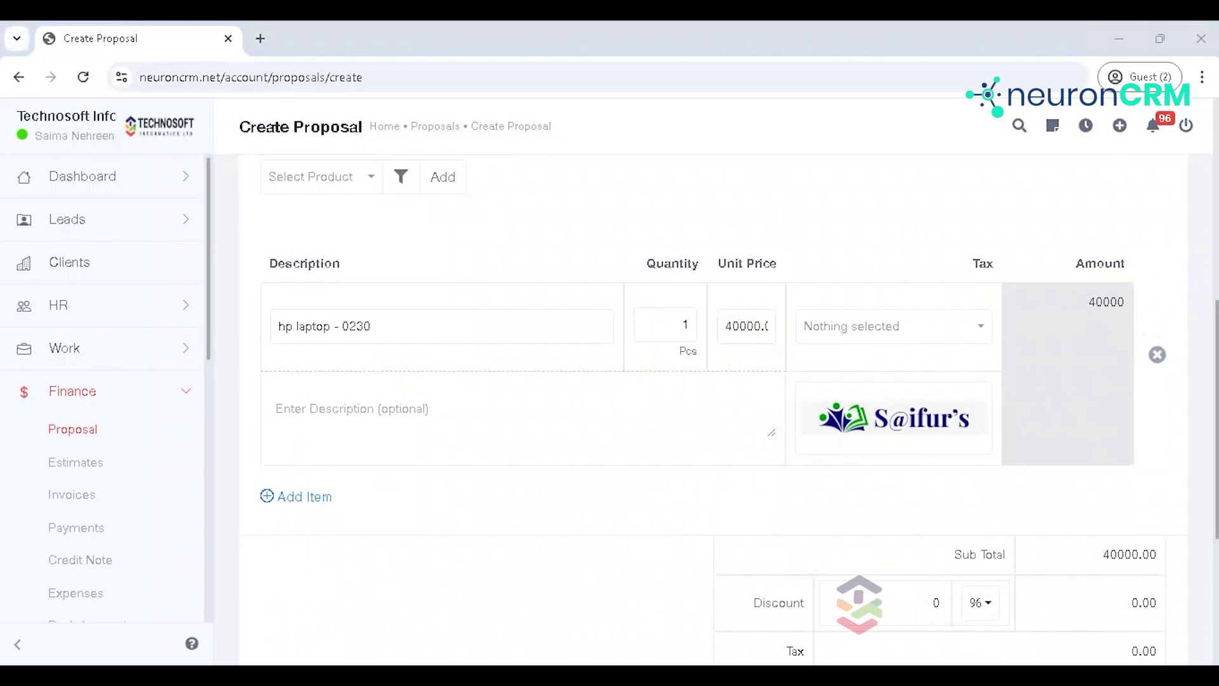
click(304, 407)
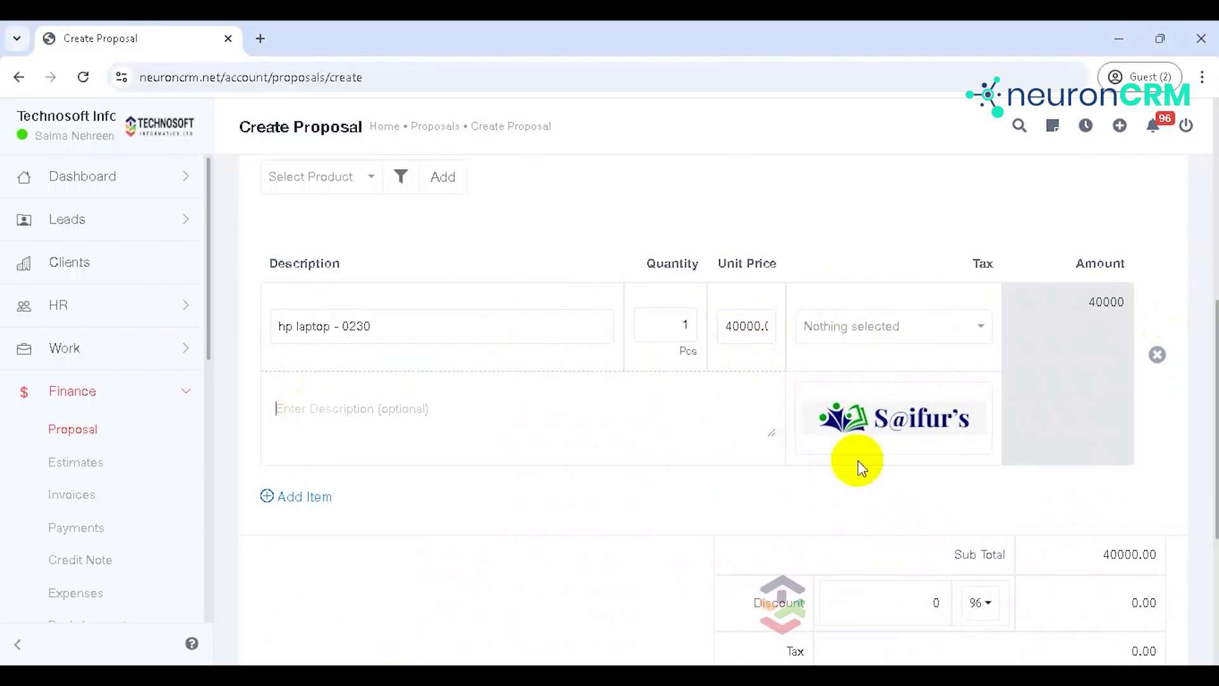
drag(1213, 372, 1214, 470)
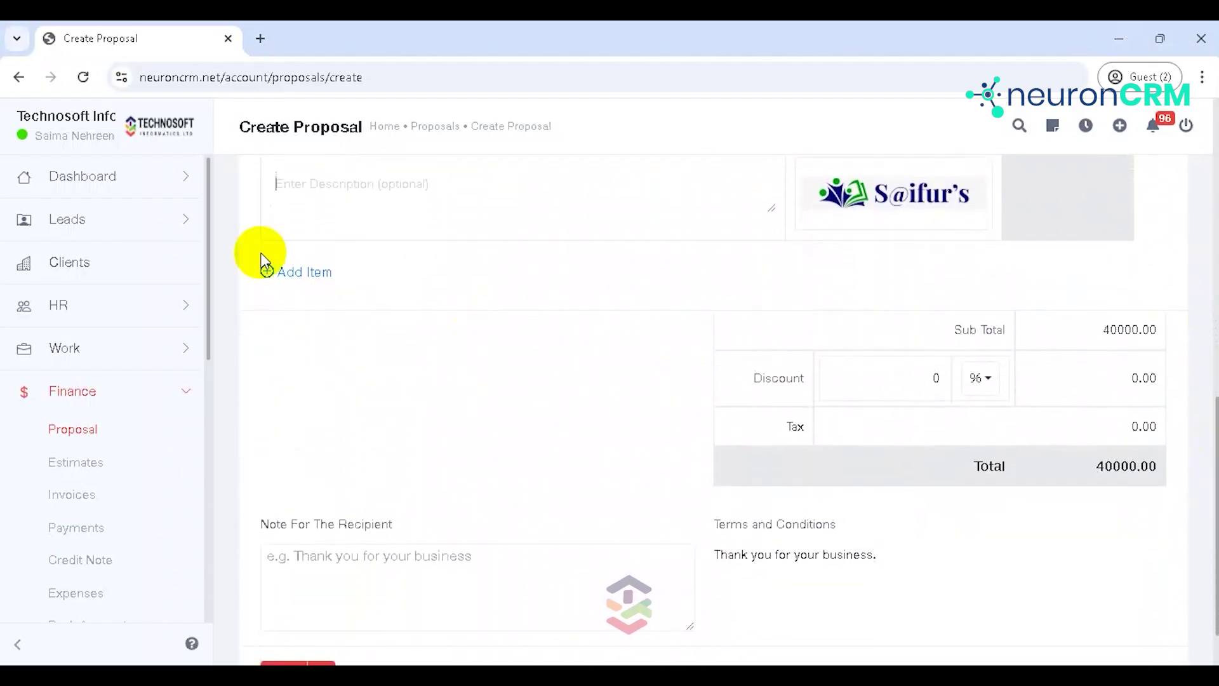
click(290, 278)
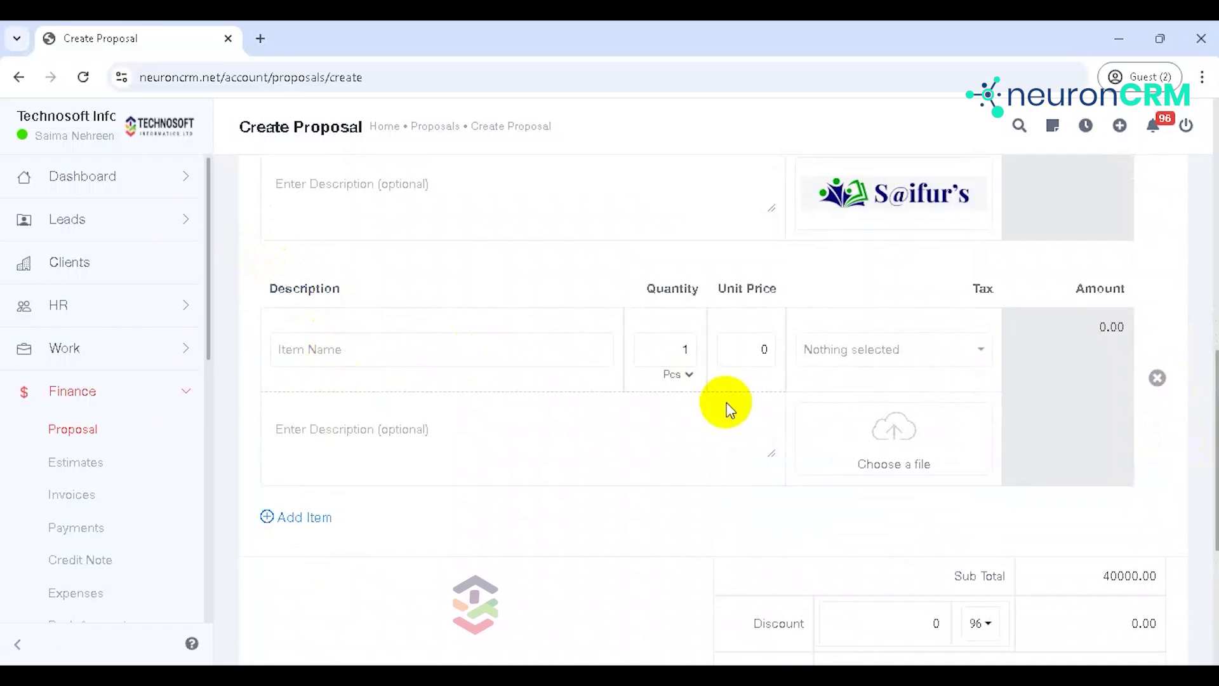
Step: Remove the empty item row, leave the recipient note blank, and Save & Send the proposal
click(1155, 373)
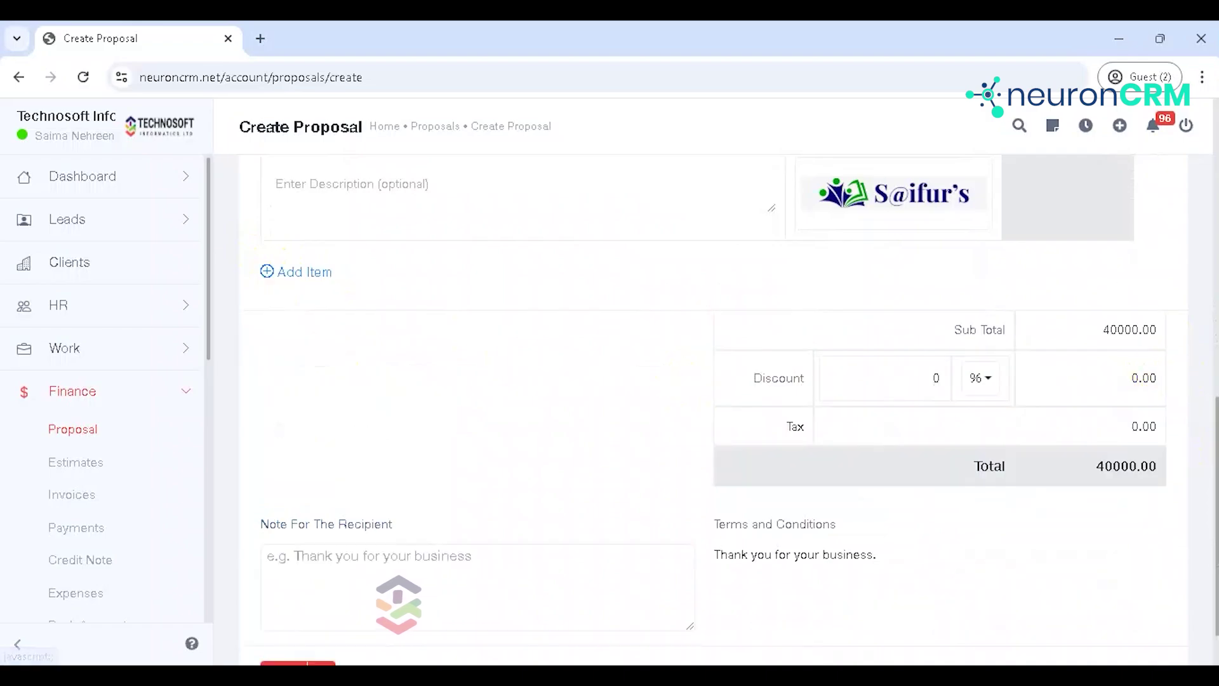
scroll(1209, 412, down, 1)
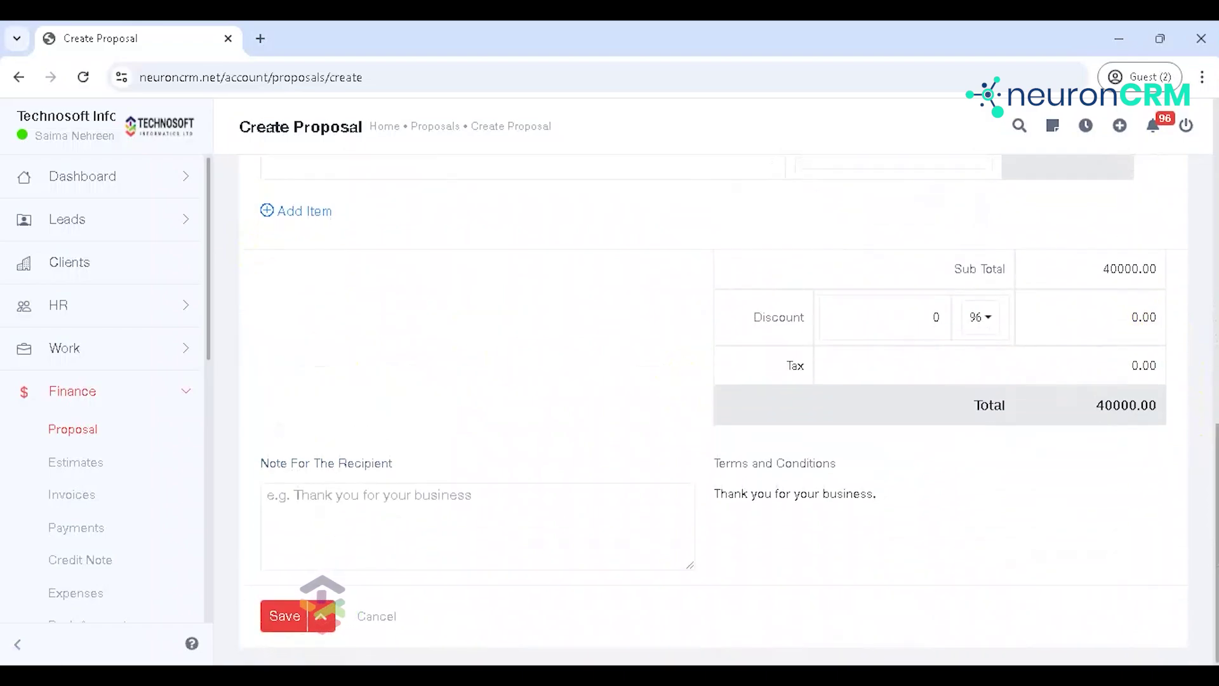
click(428, 490)
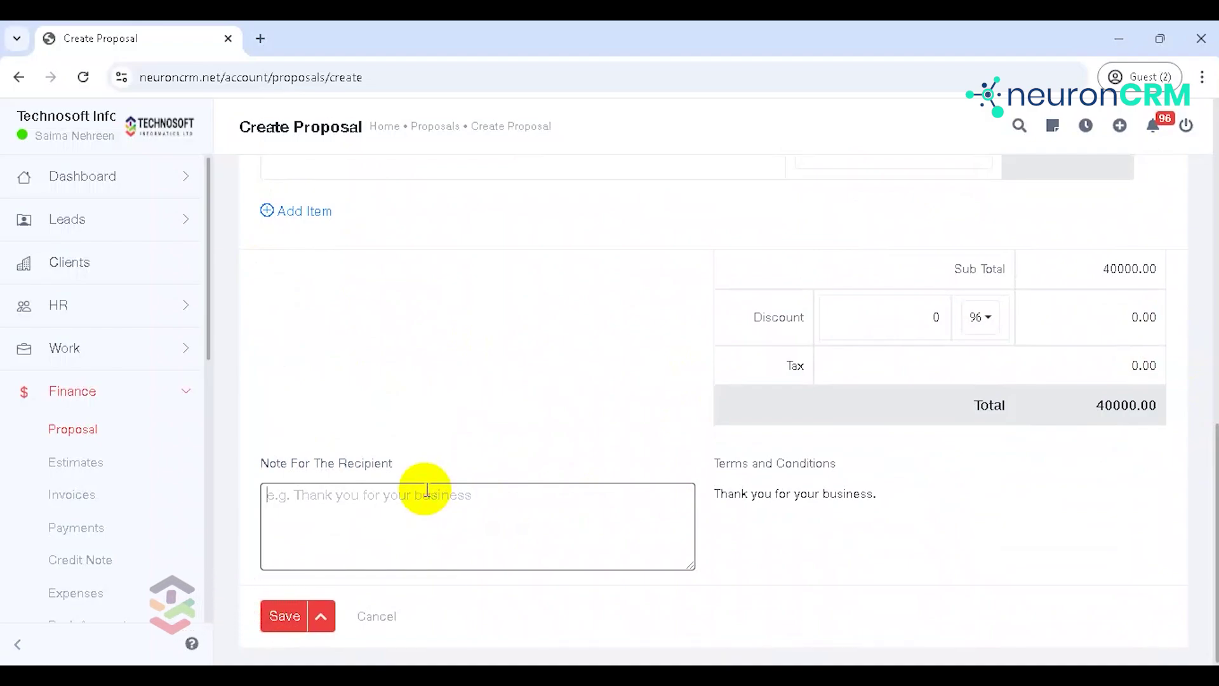
click(765, 513)
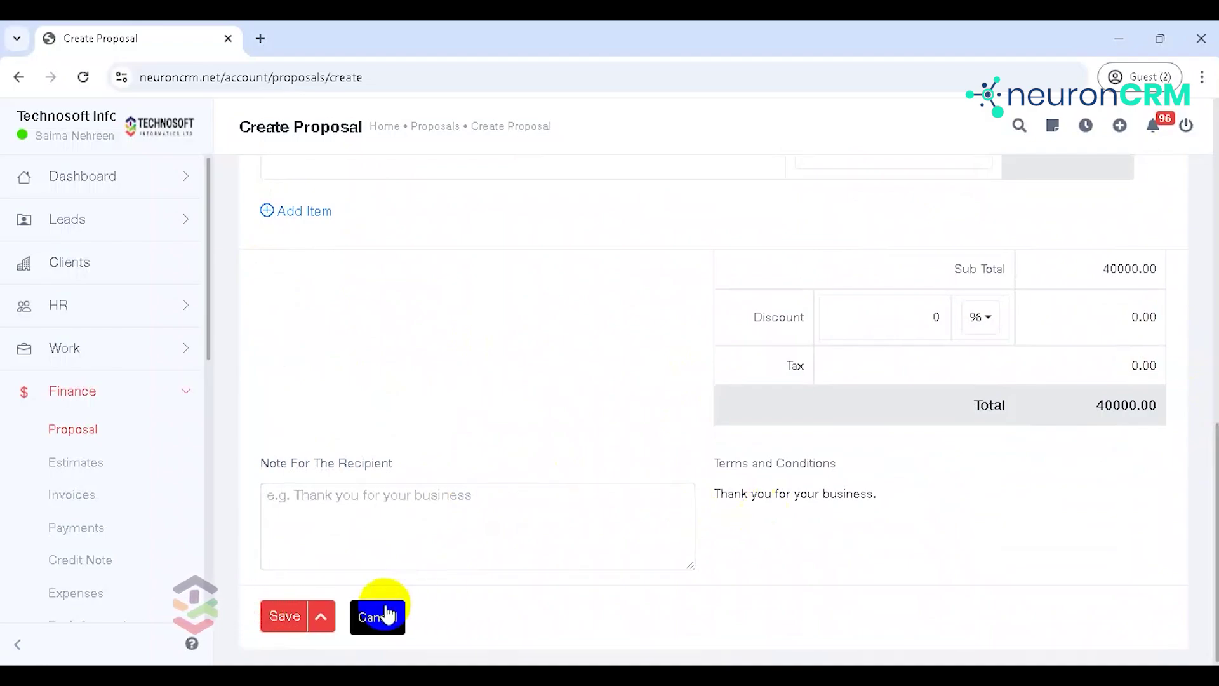
click(321, 617)
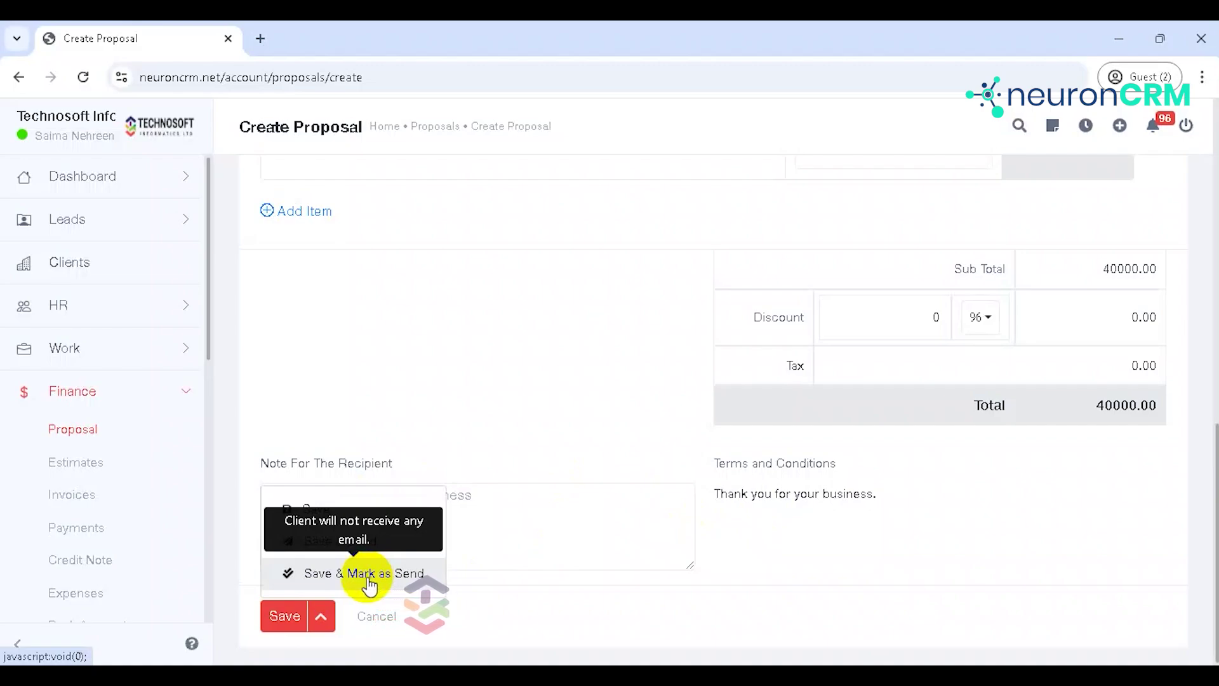
click(382, 542)
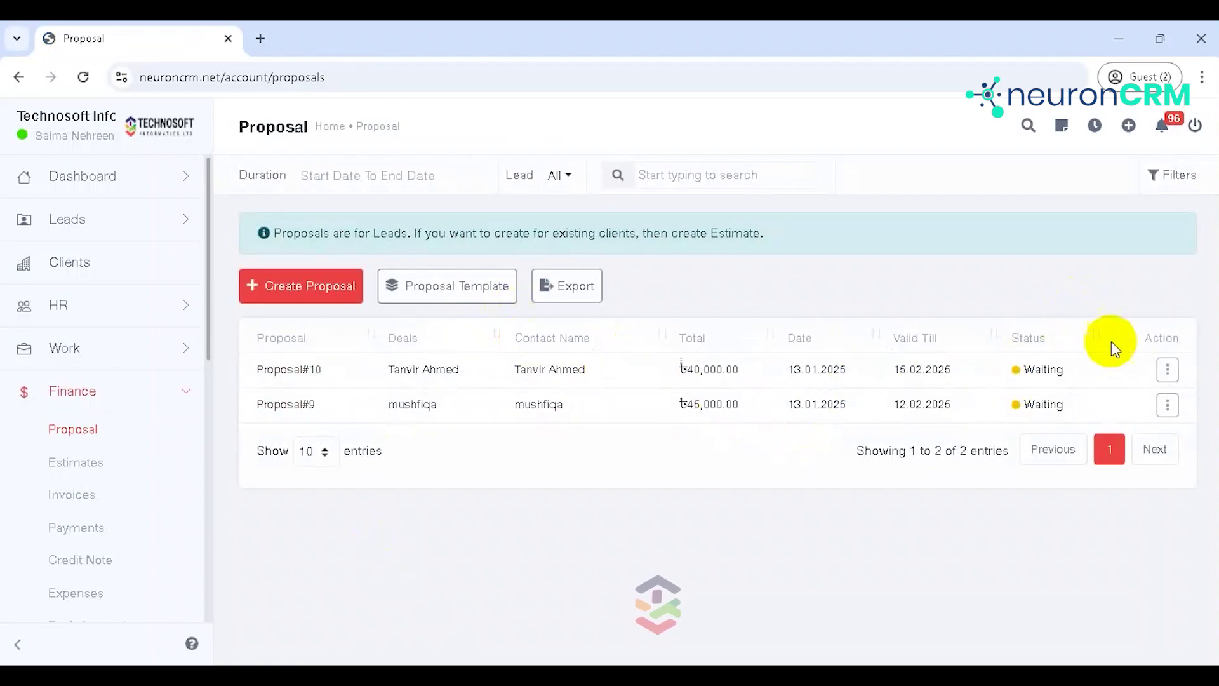
Step: View Proposal#10's public link page, close it, and reopen Proposal#10's actions menu
click(1168, 371)
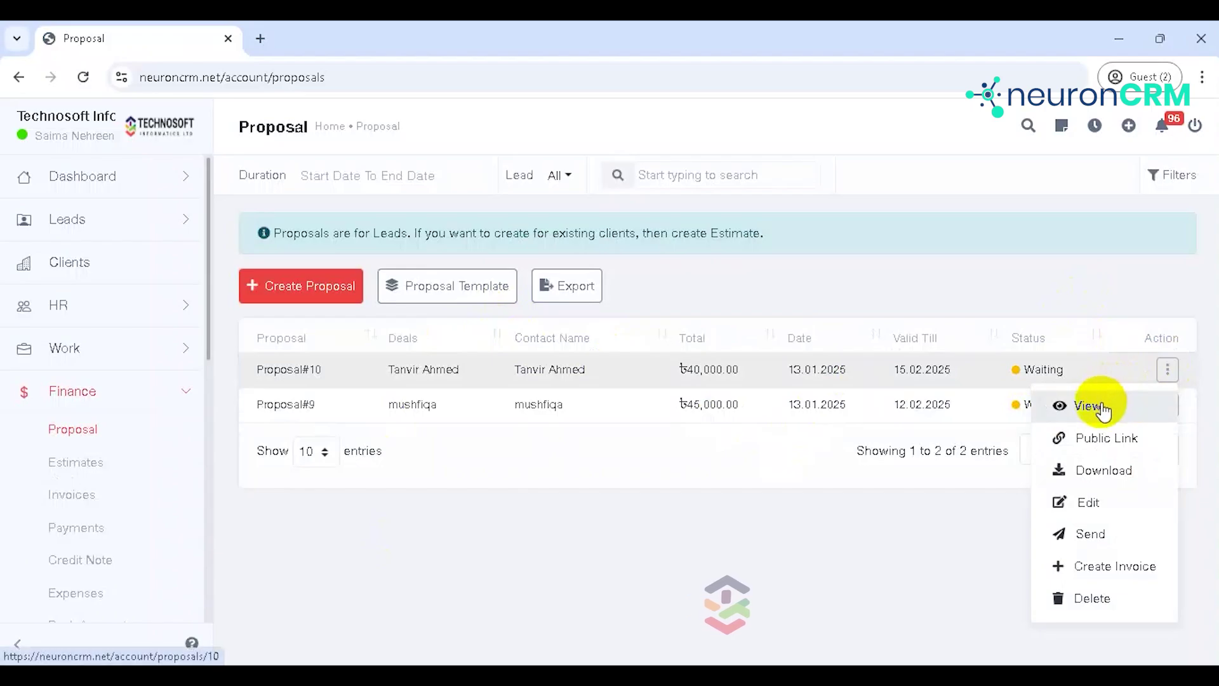
click(1104, 444)
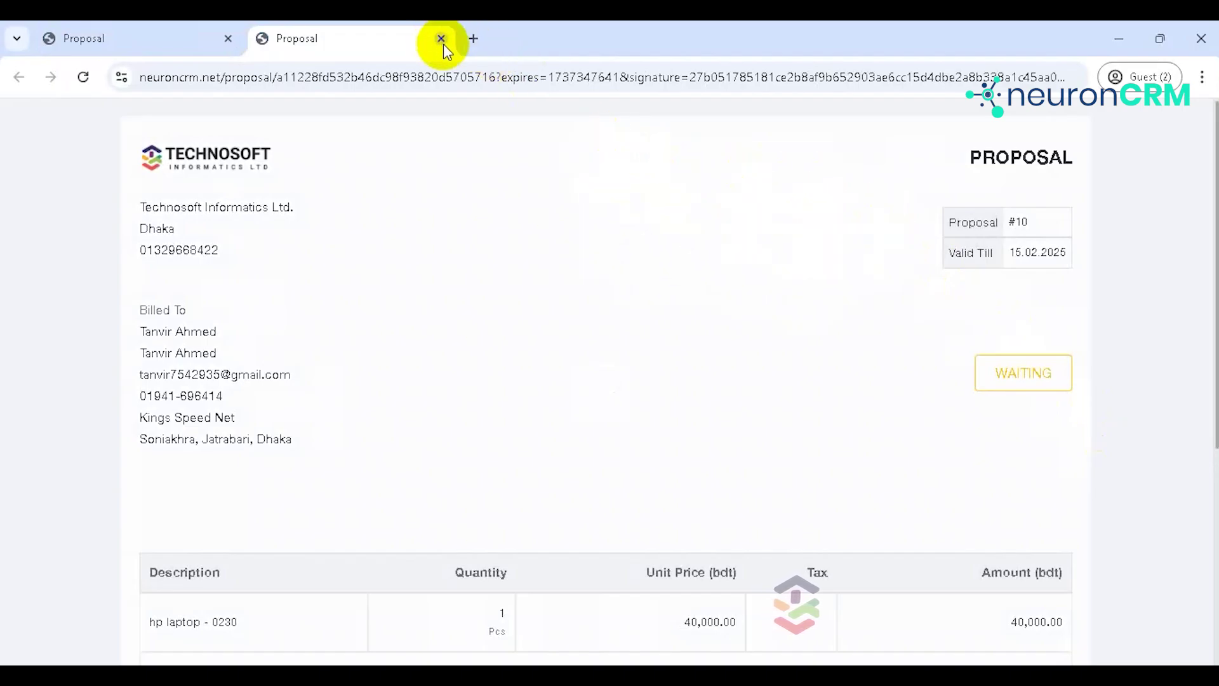
click(452, 76)
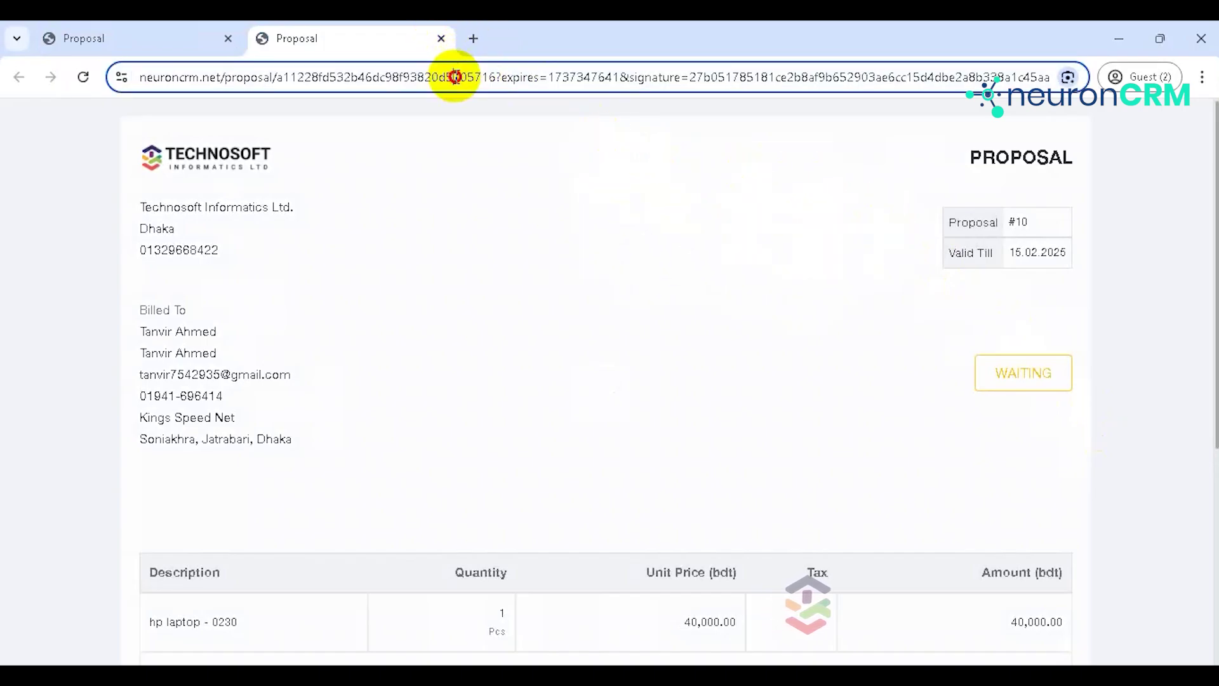
click(442, 39)
click(870, 349)
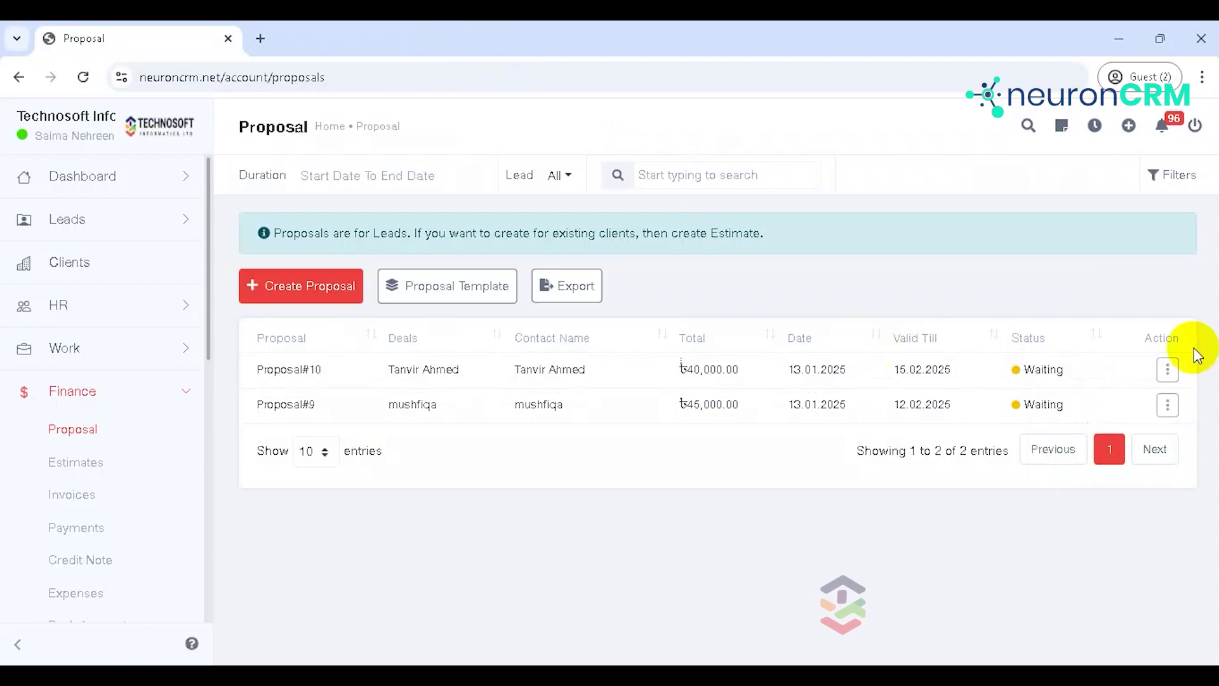
click(1168, 371)
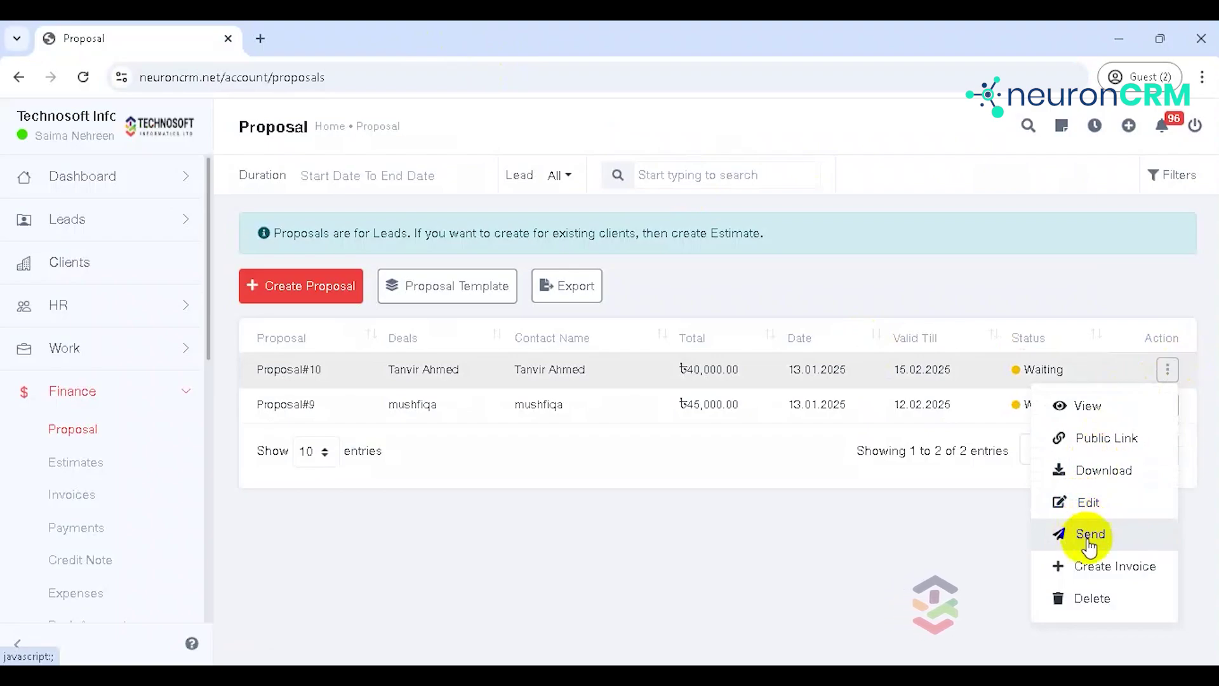
Step: Create an invoice from Proposal#10 and choose its client, leaving the bank account unset
click(1089, 572)
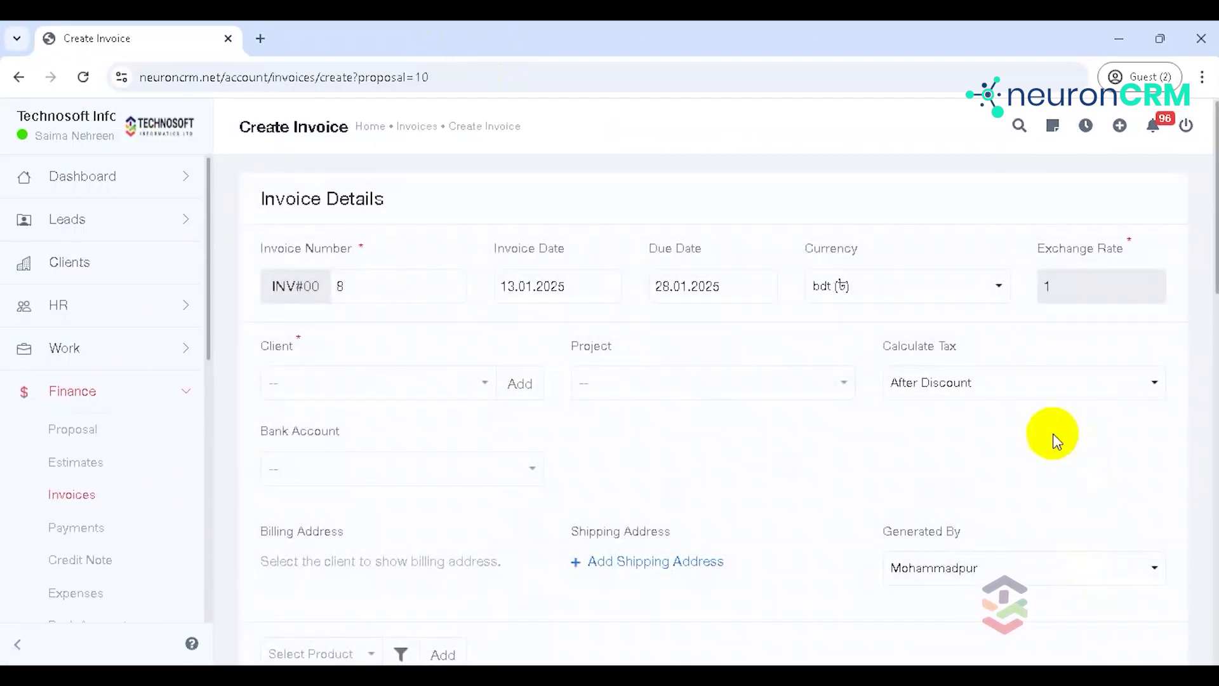
drag(1206, 272, 1214, 291)
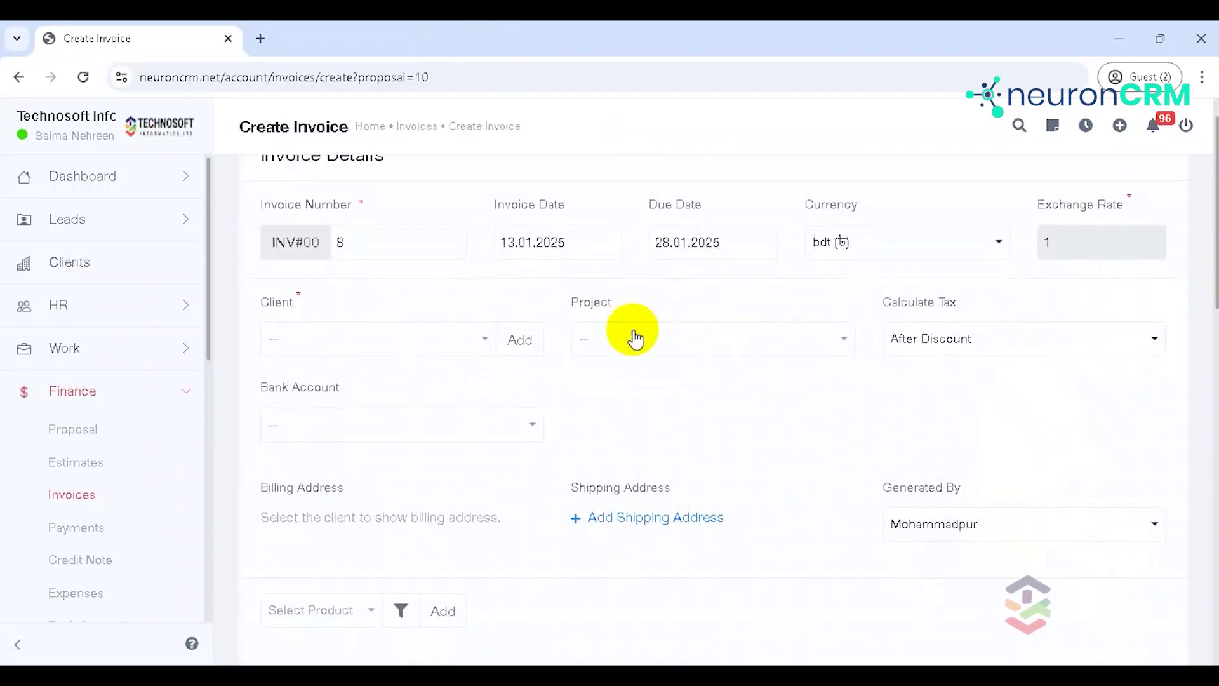
click(421, 337)
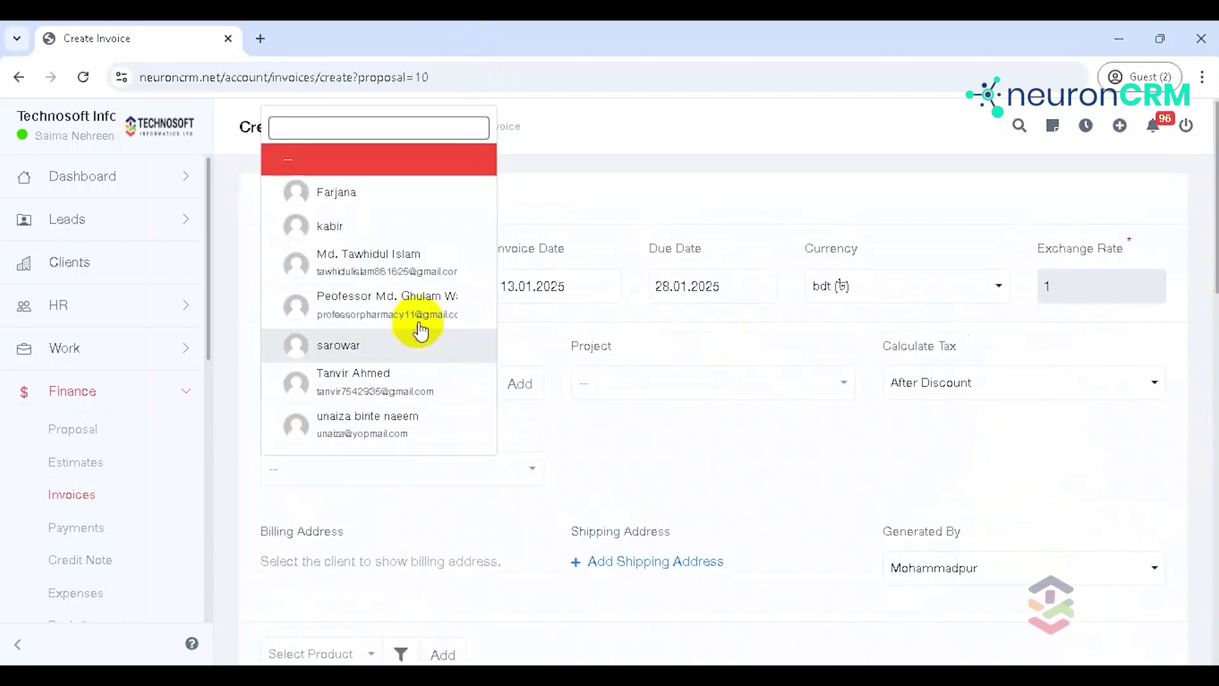
click(403, 226)
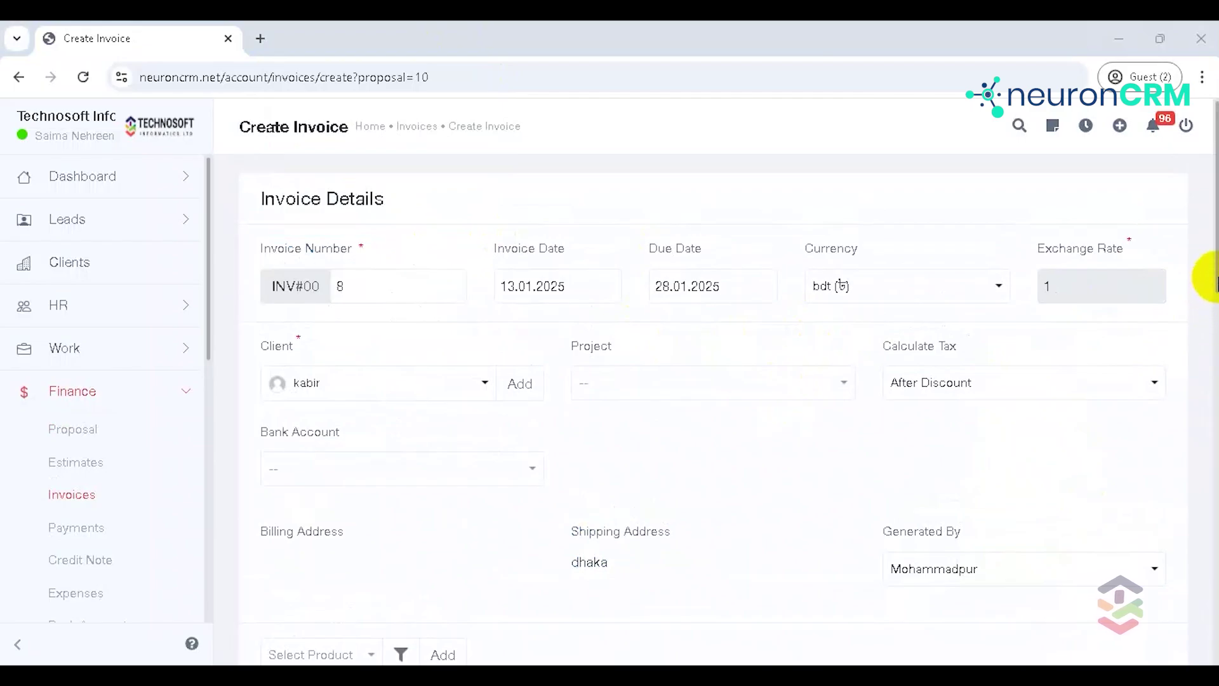
scroll(1212, 314, down, 3)
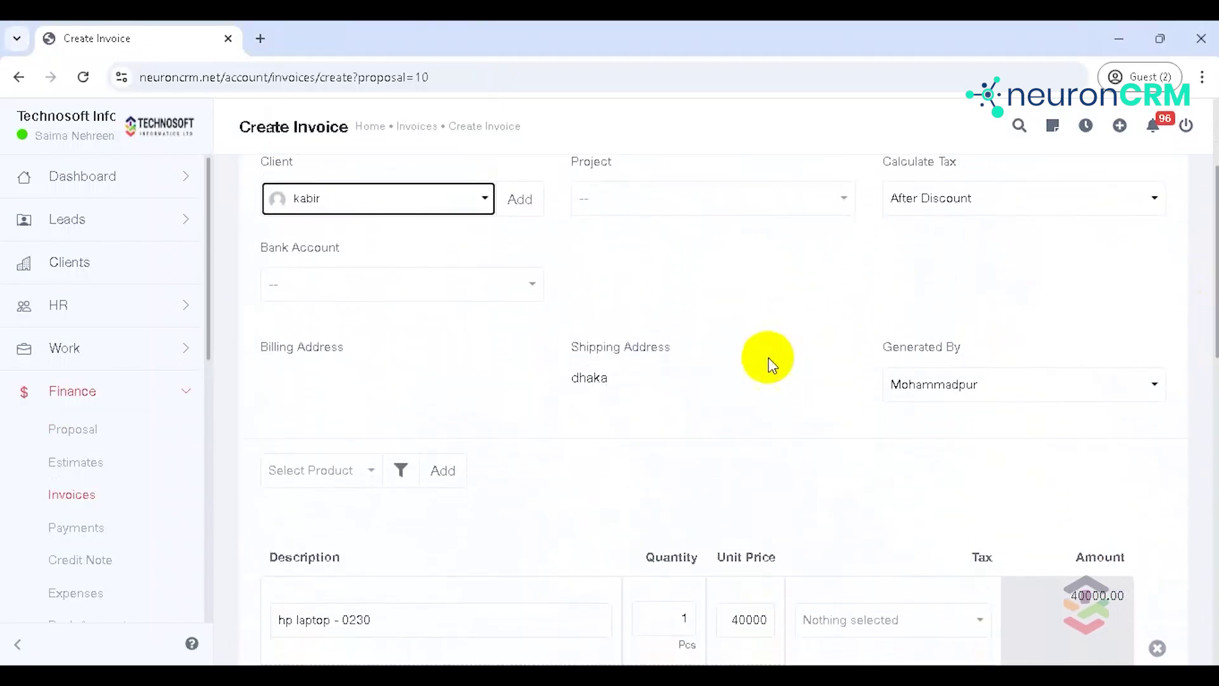
click(441, 277)
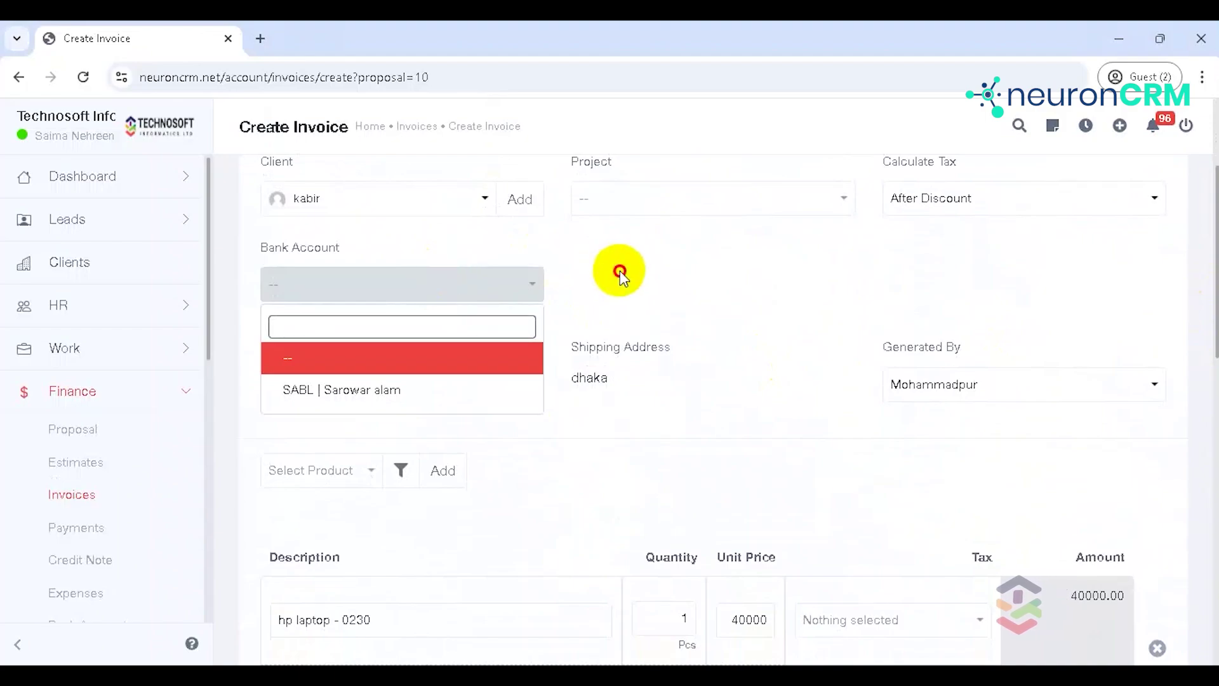
click(620, 271)
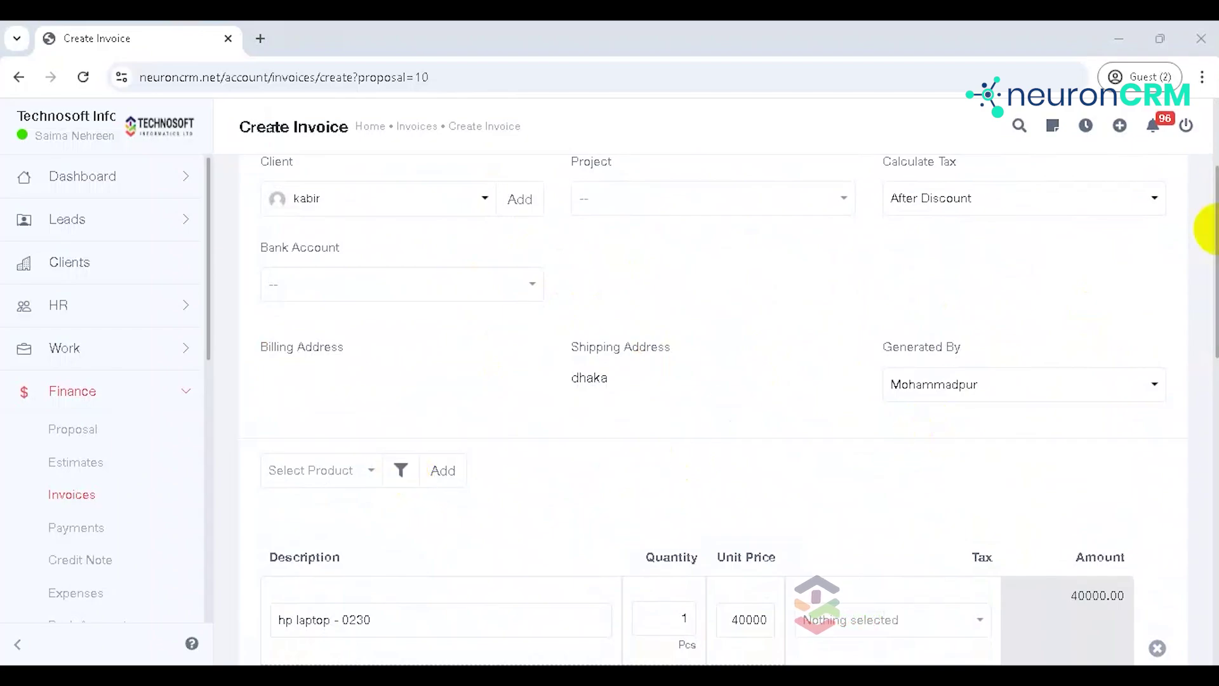
Step: Mark the invoice payment as received through Offline Payment with cash as the method
scroll(1209, 232, down, 3)
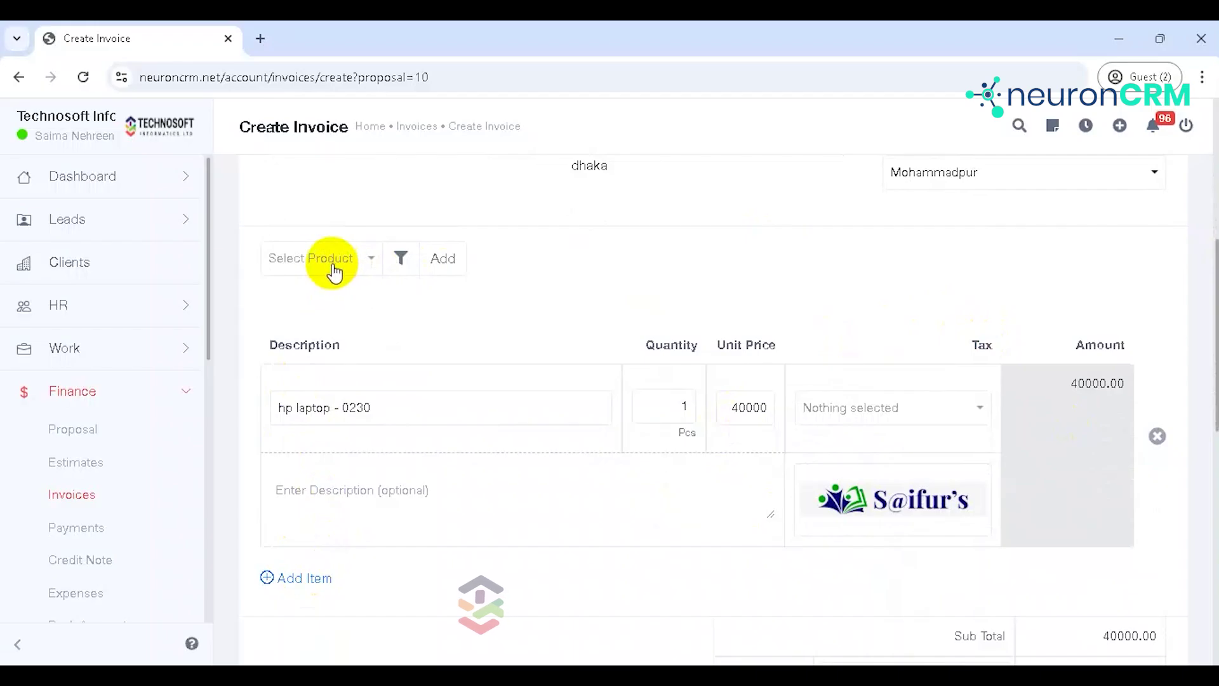
drag(1216, 331, 1217, 548)
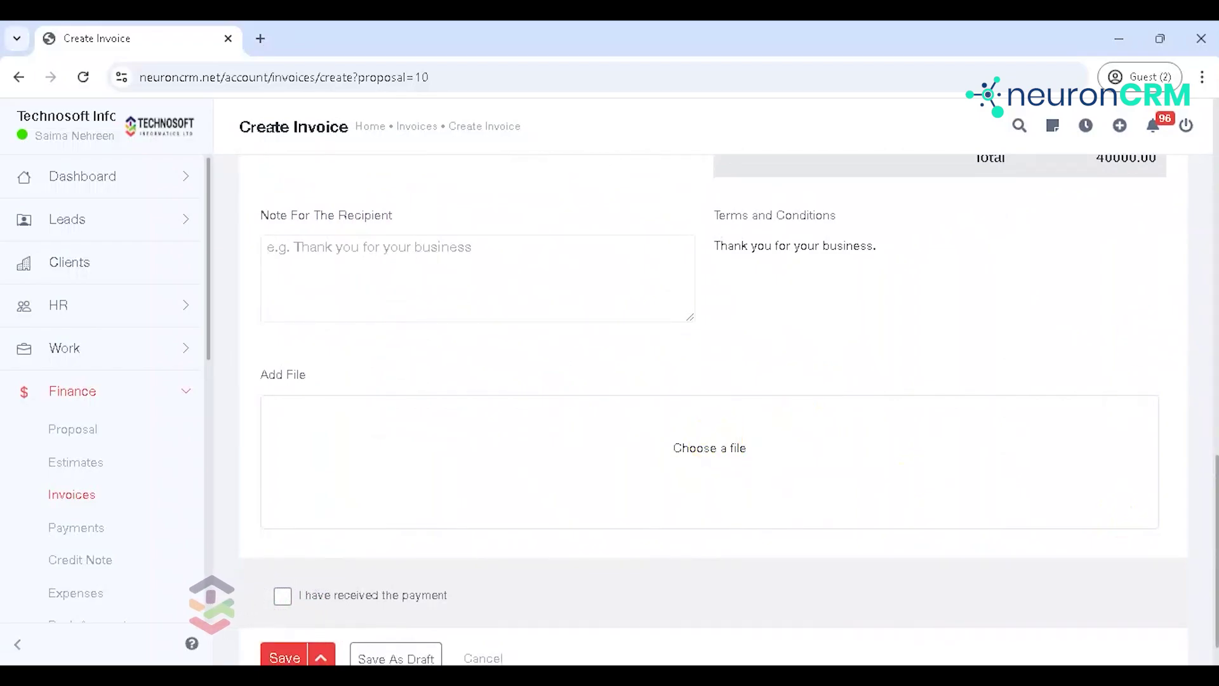
drag(1214, 473, 1205, 536)
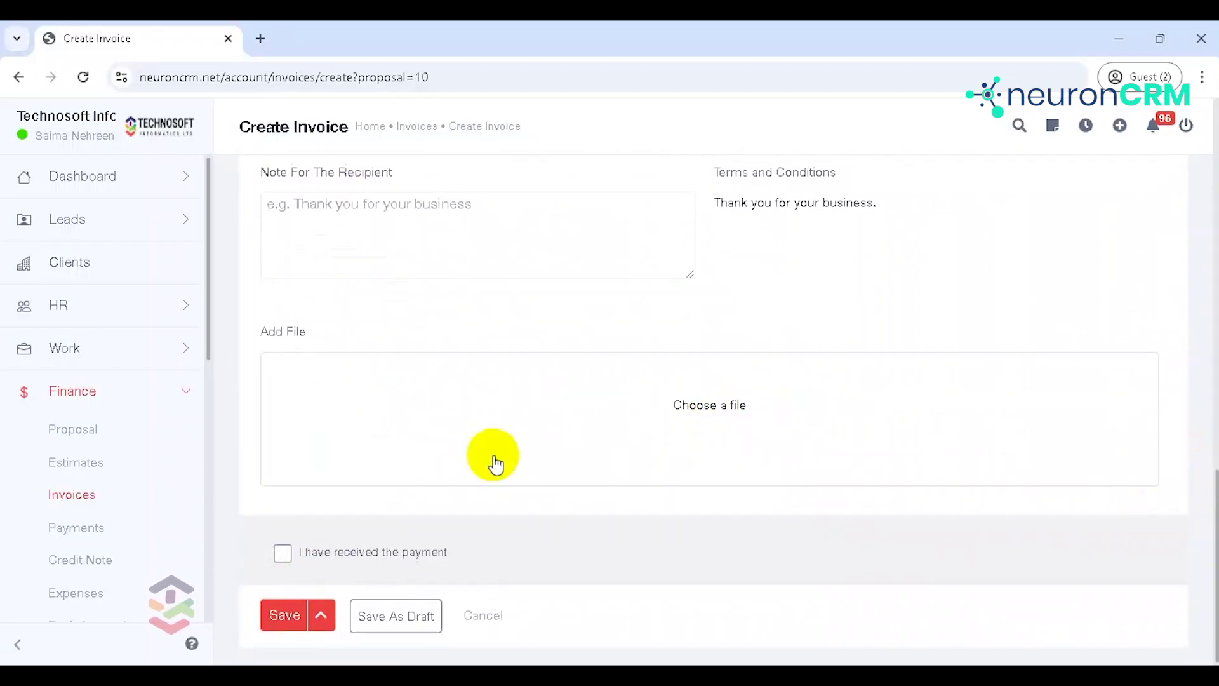
click(281, 555)
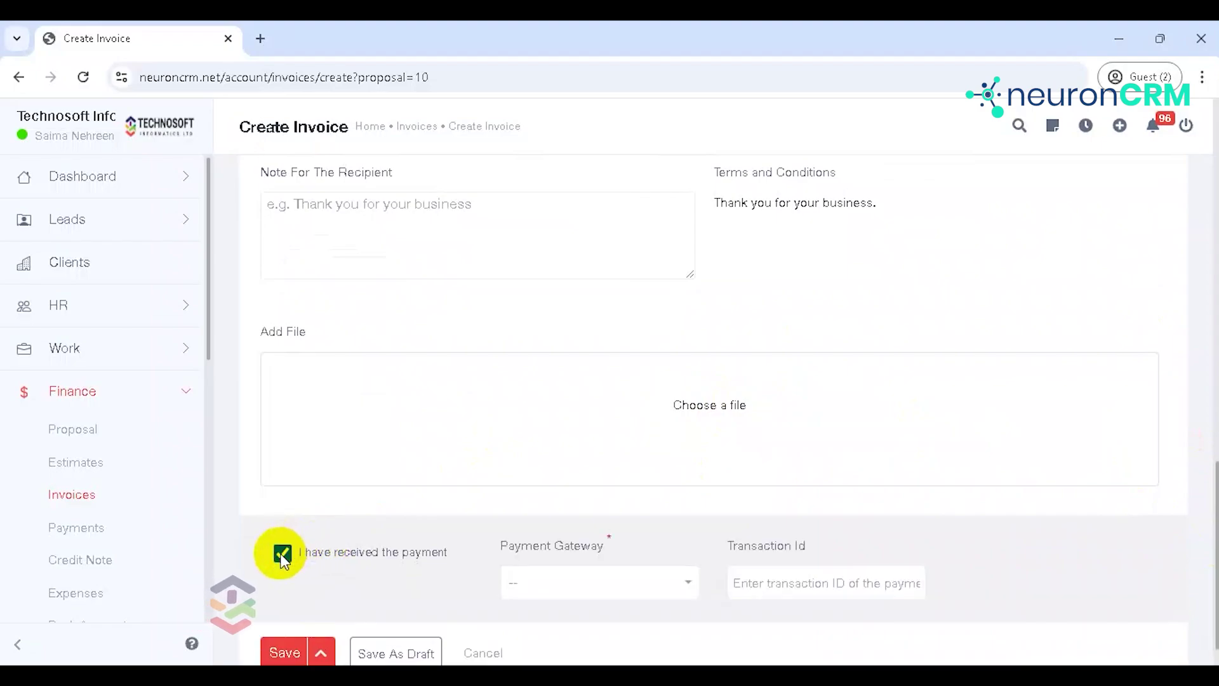
click(630, 594)
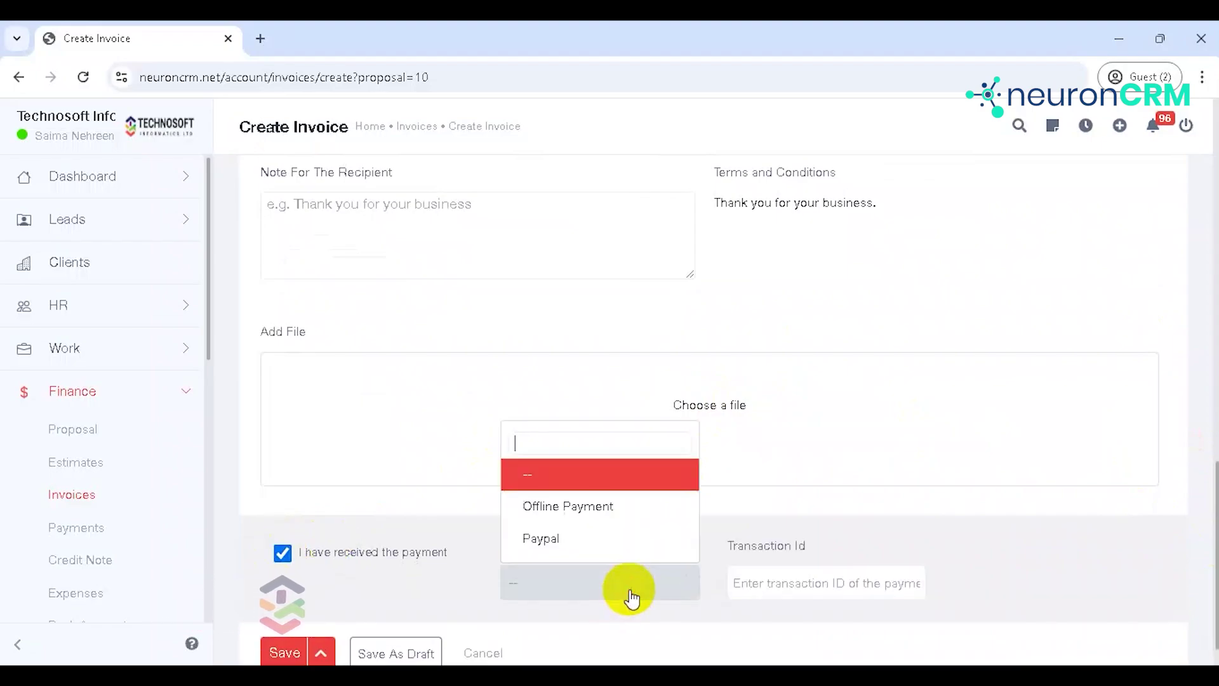
click(613, 505)
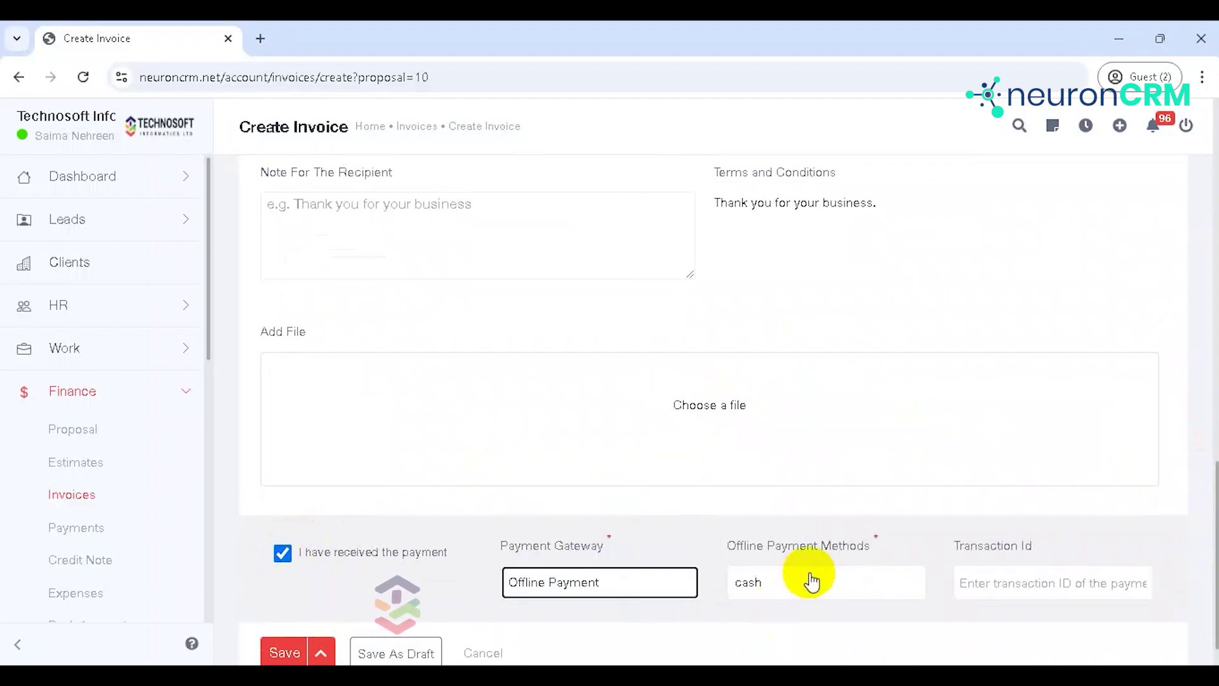
click(808, 579)
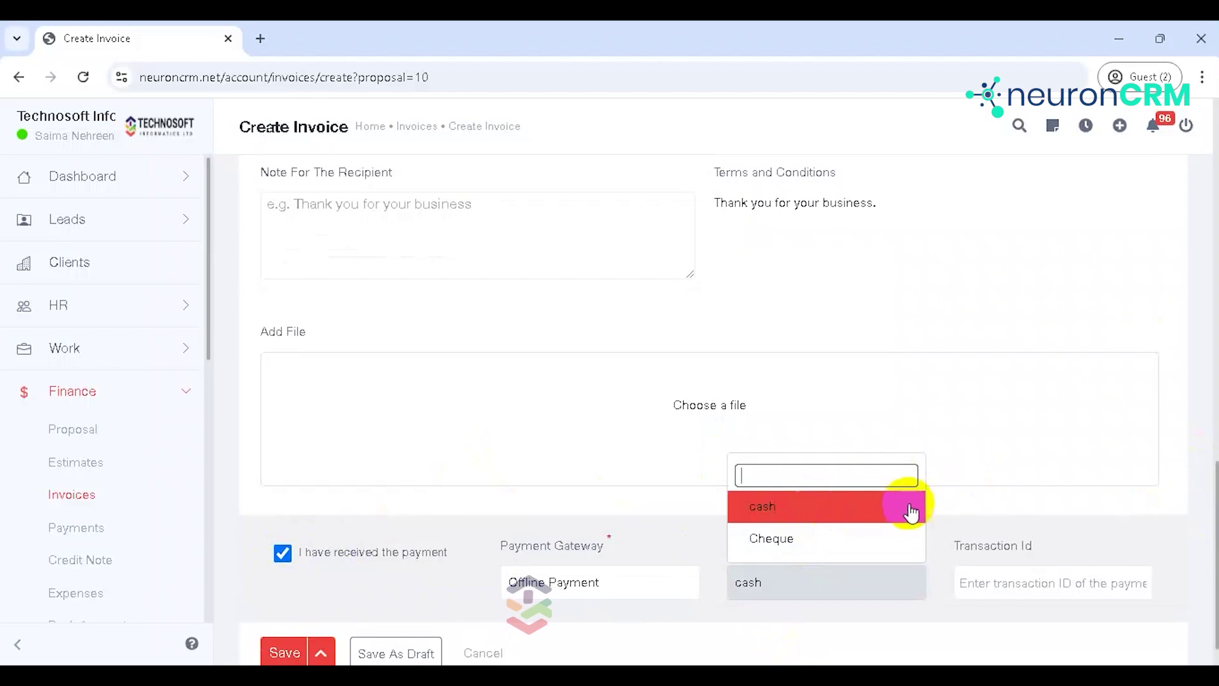
click(1000, 508)
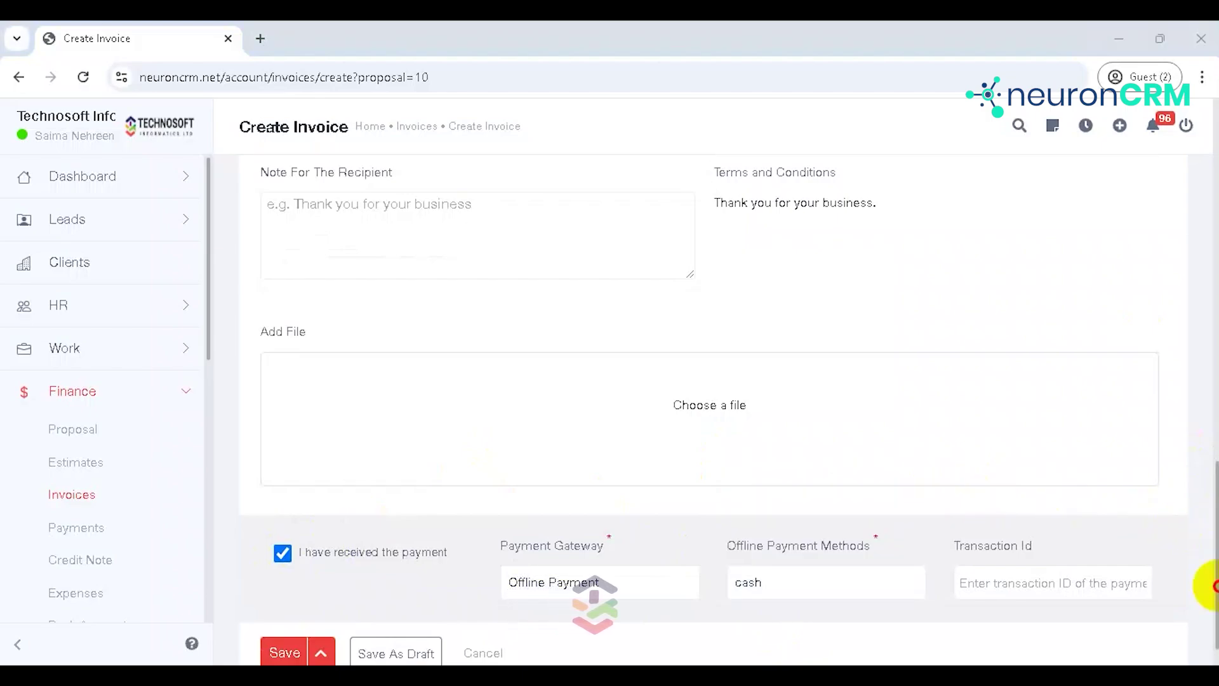
Step: Save invoice INV#008 and go to the proposals list
click(285, 653)
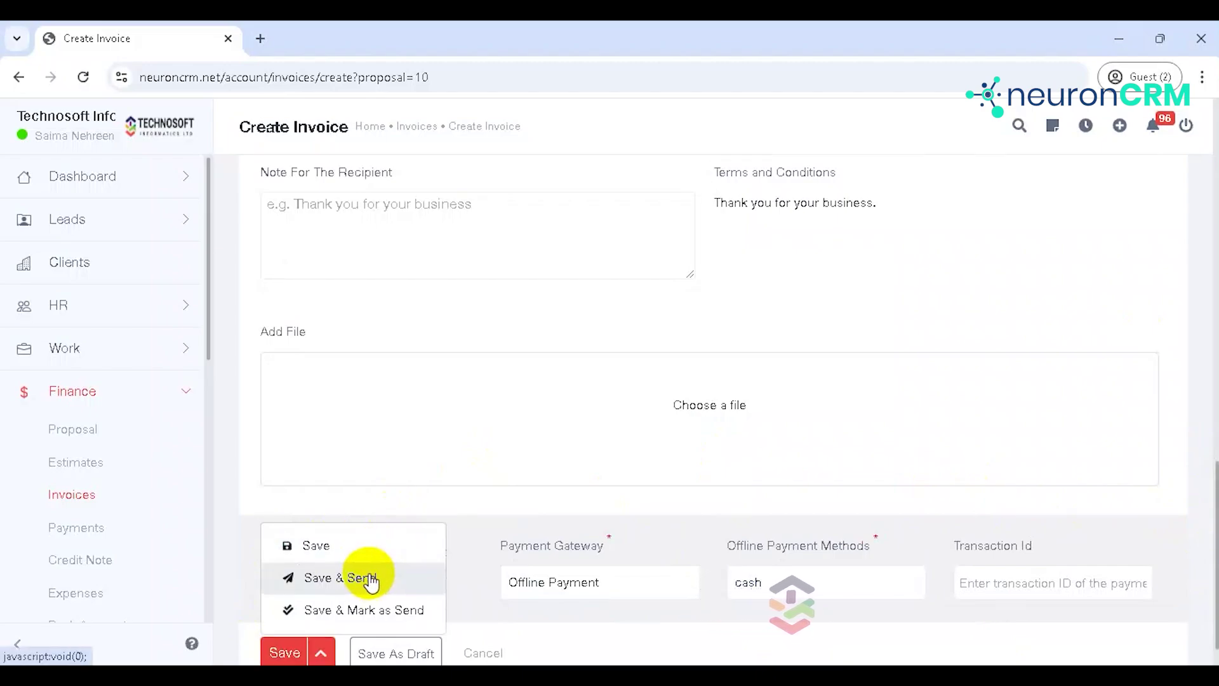
click(334, 546)
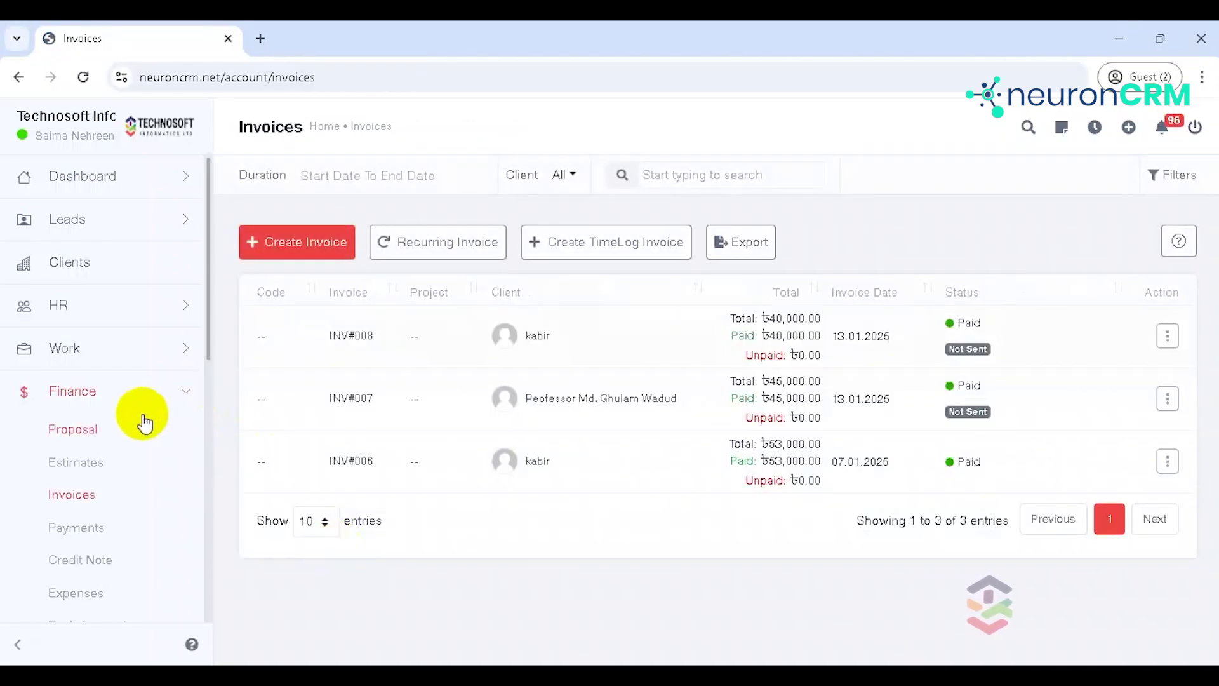
click(130, 433)
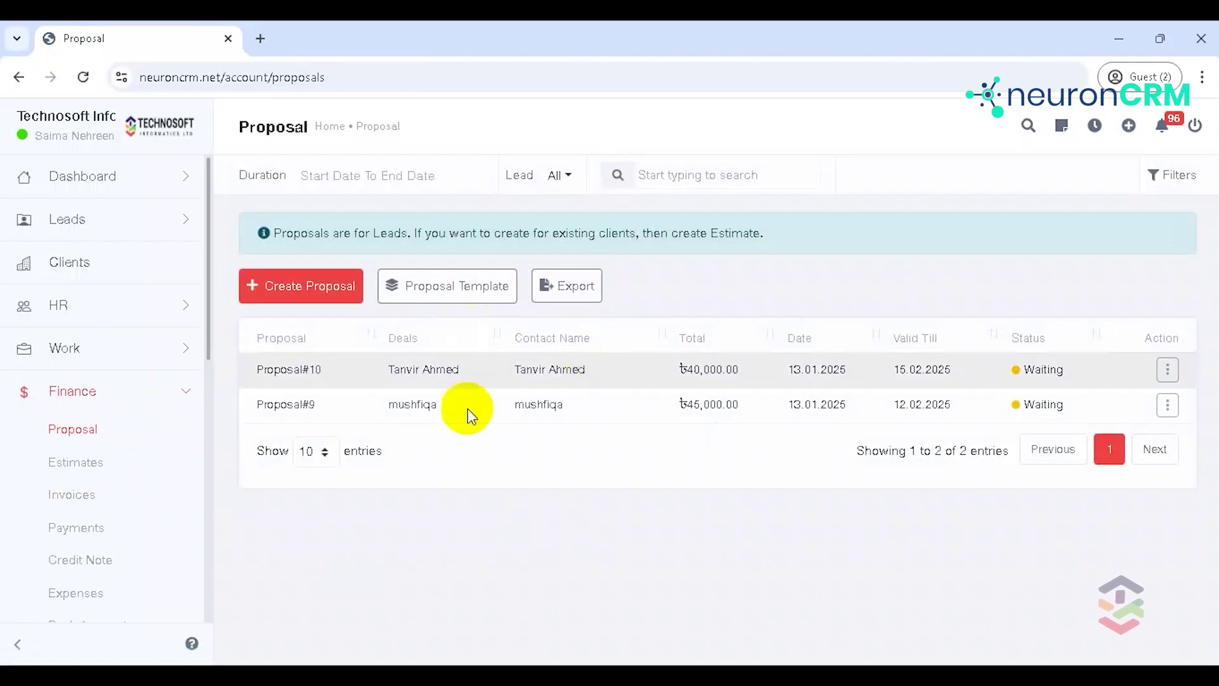
click(298, 372)
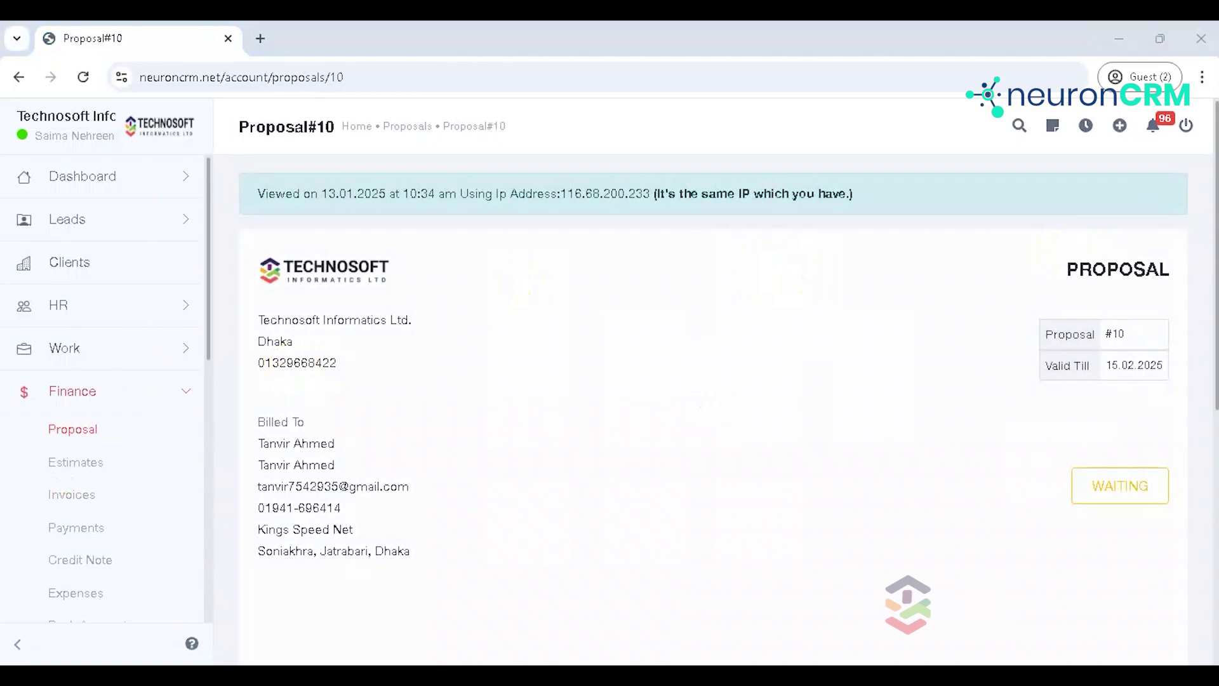
click(1093, 484)
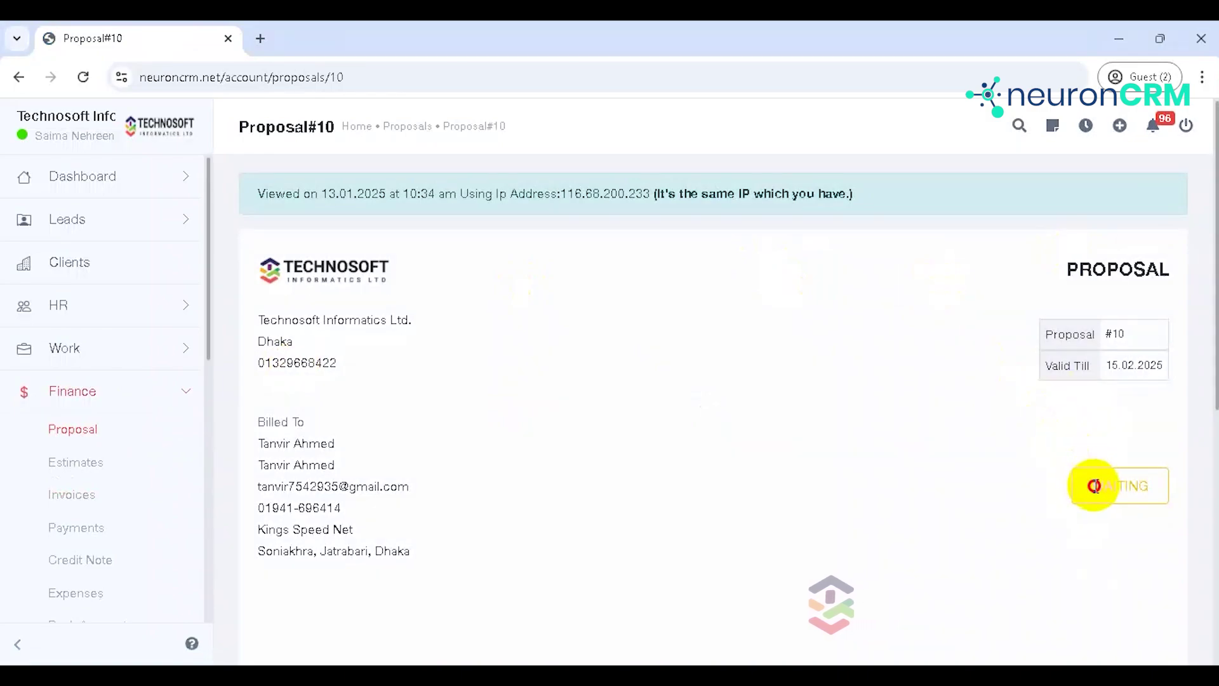
click(17, 78)
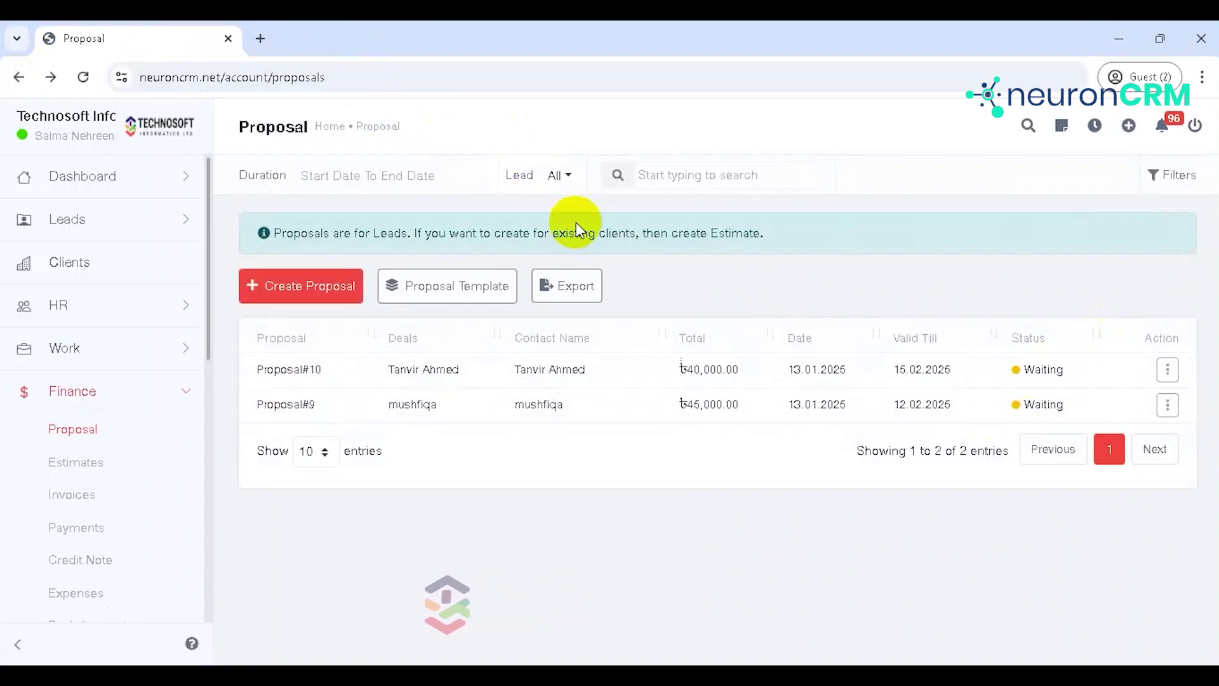
Step: Create and save a proposal template named 'new template' with a dell laptop line at 75000
click(452, 299)
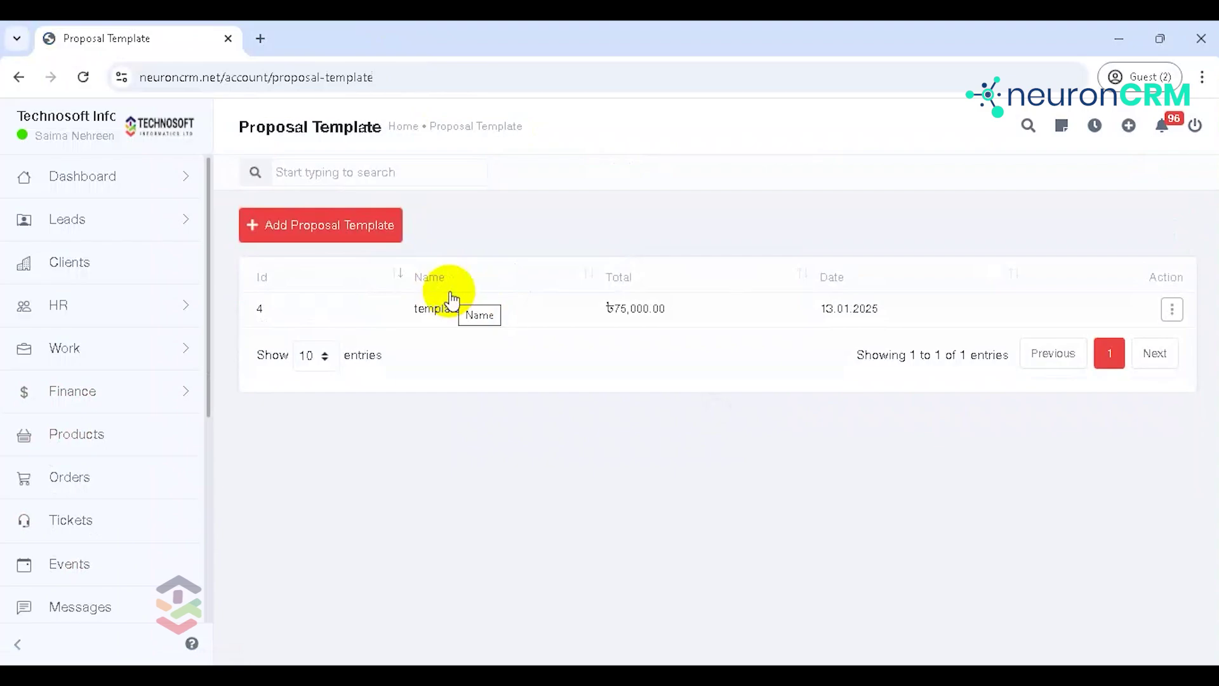
click(333, 232)
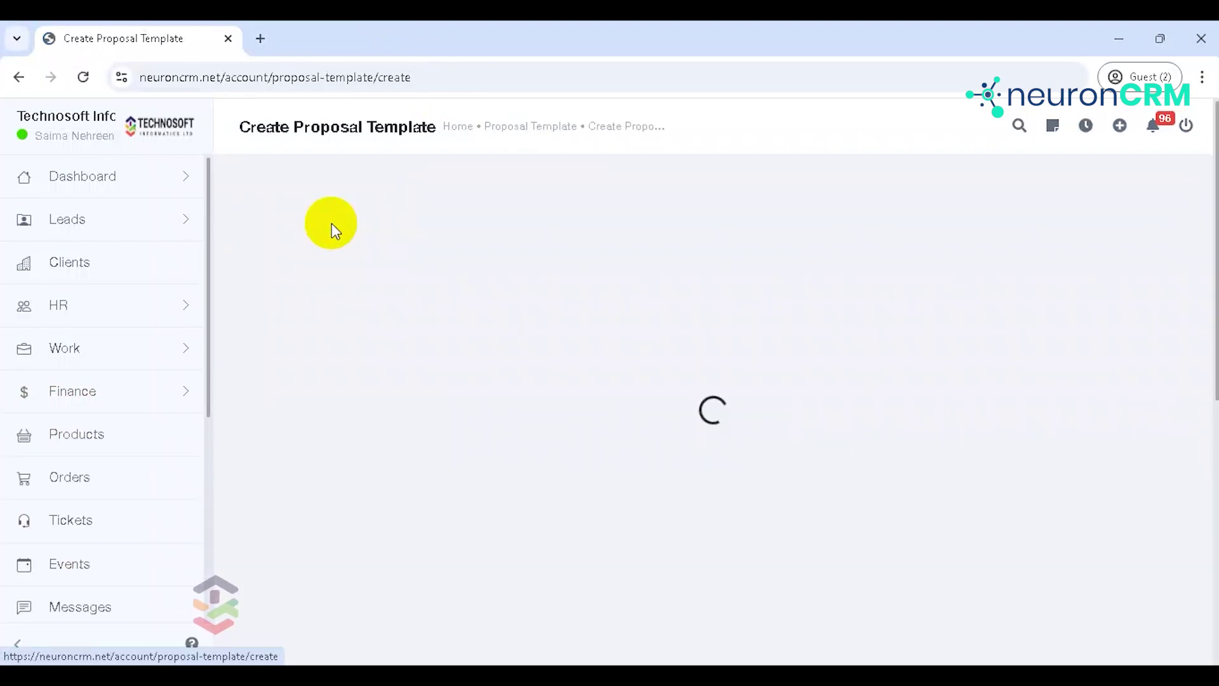
click(328, 280)
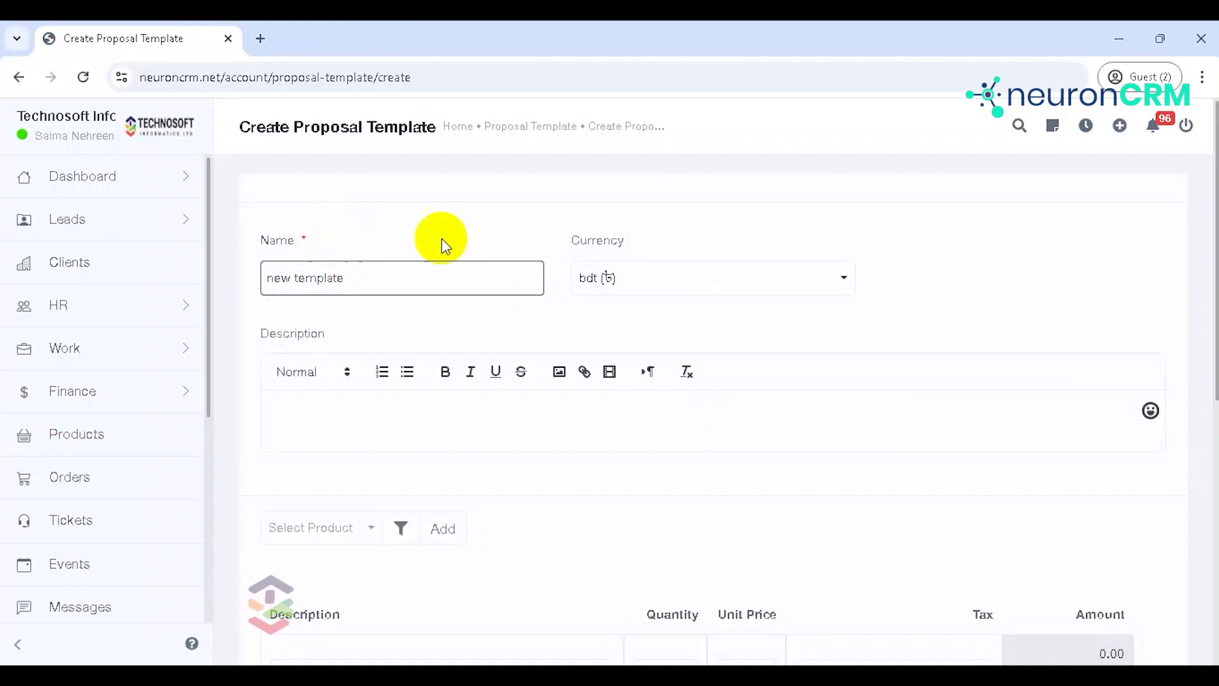
click(527, 418)
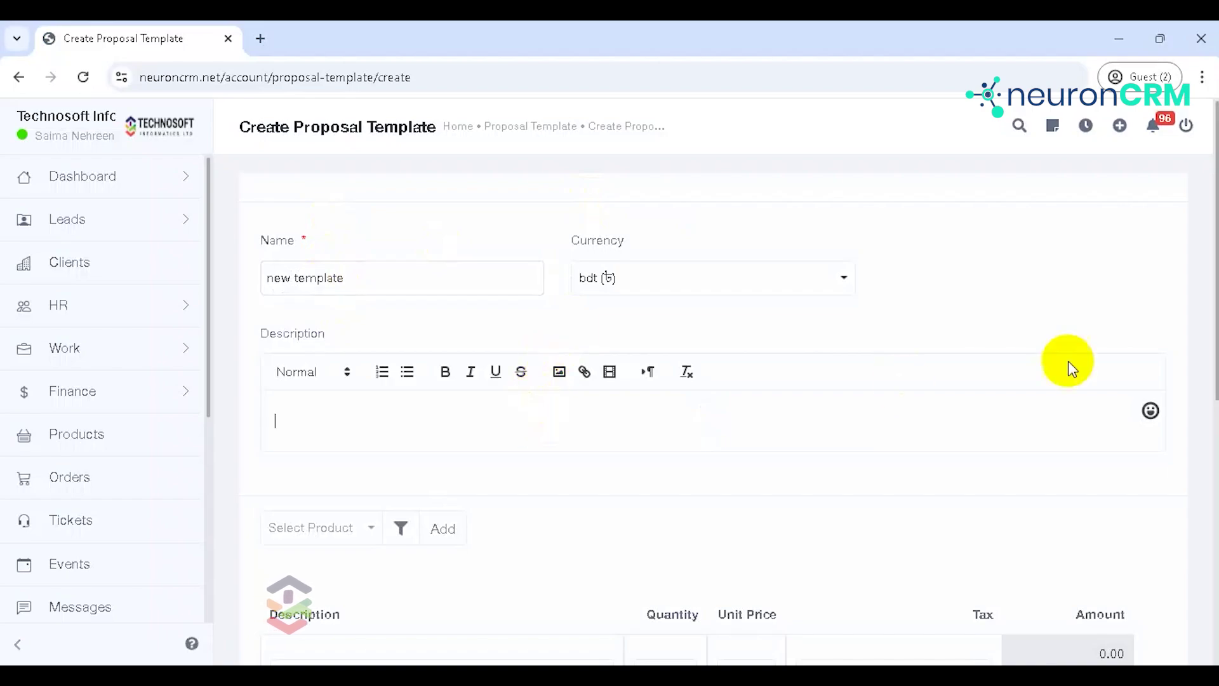
scroll(1212, 260, down, 3)
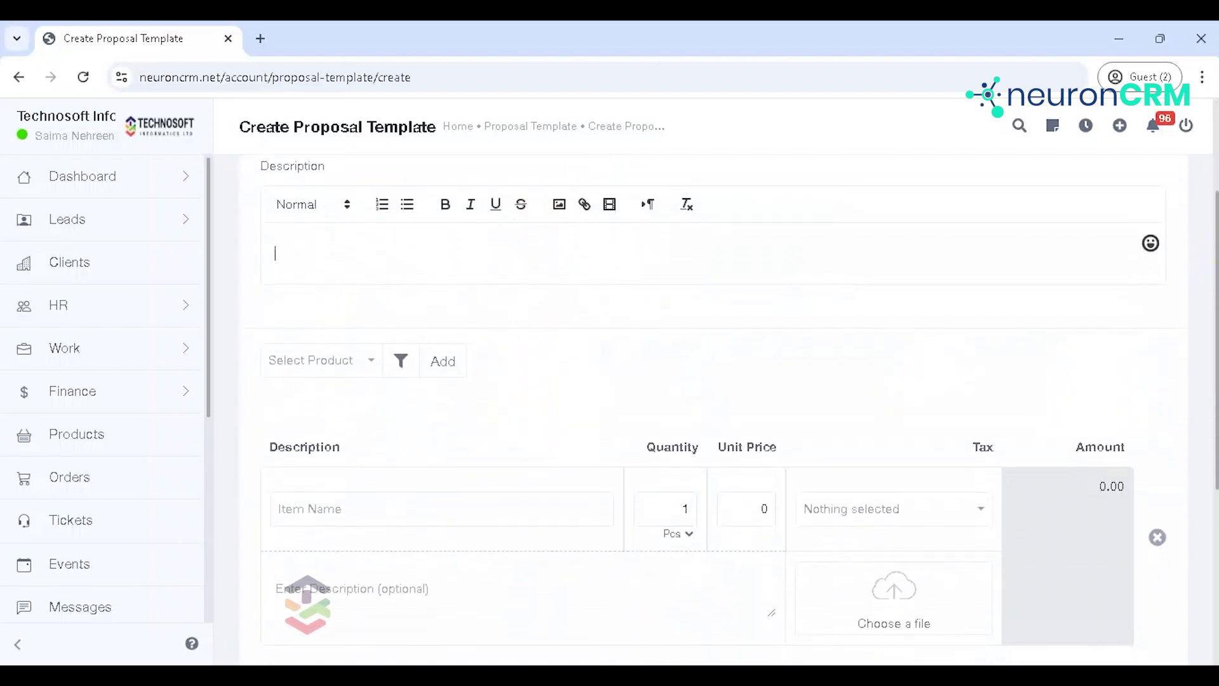
click(346, 371)
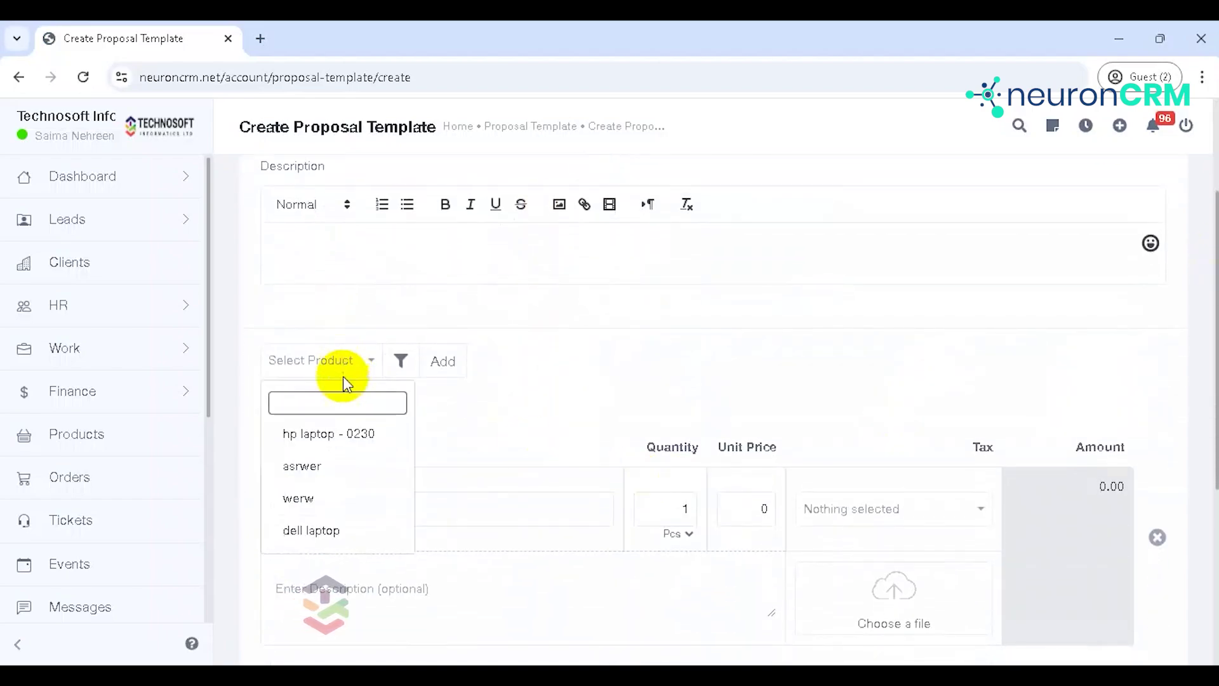
click(314, 531)
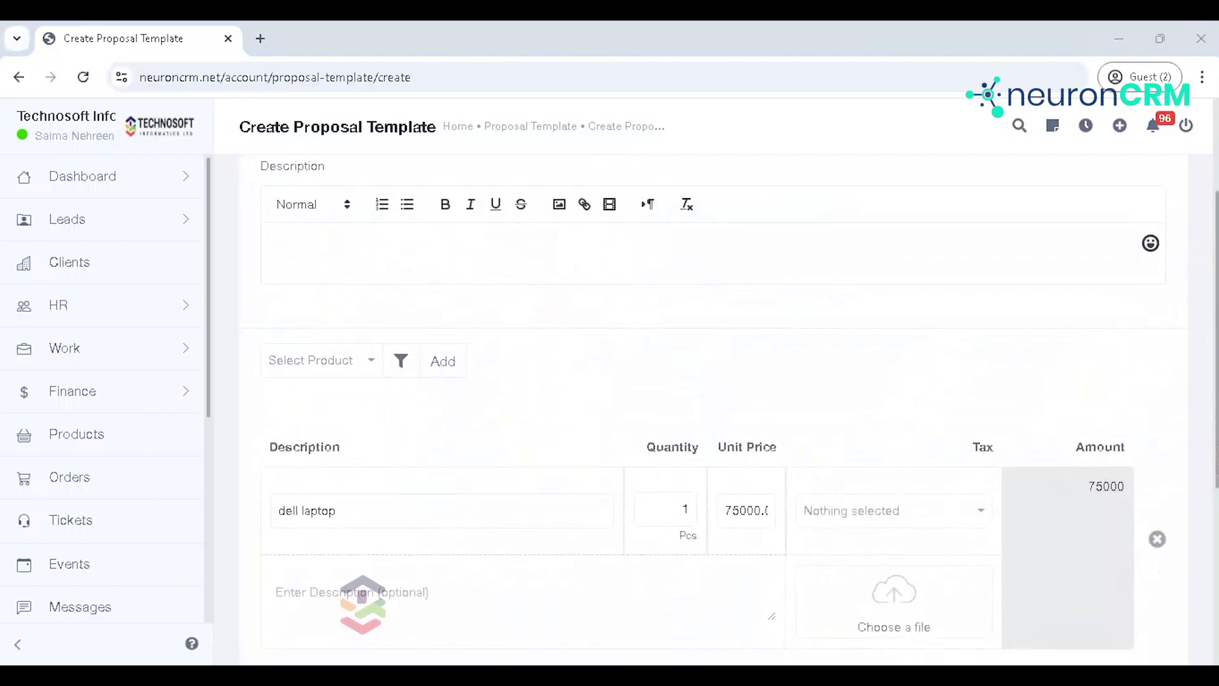
scroll(1213, 431, down, 5)
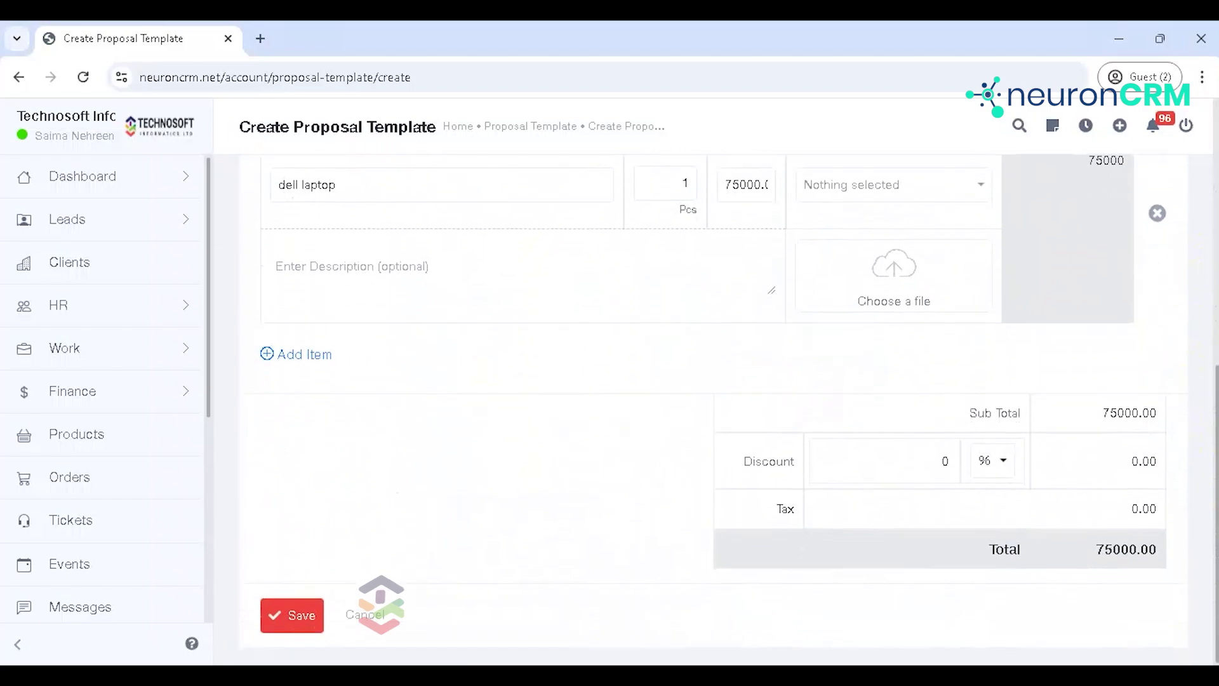
click(312, 621)
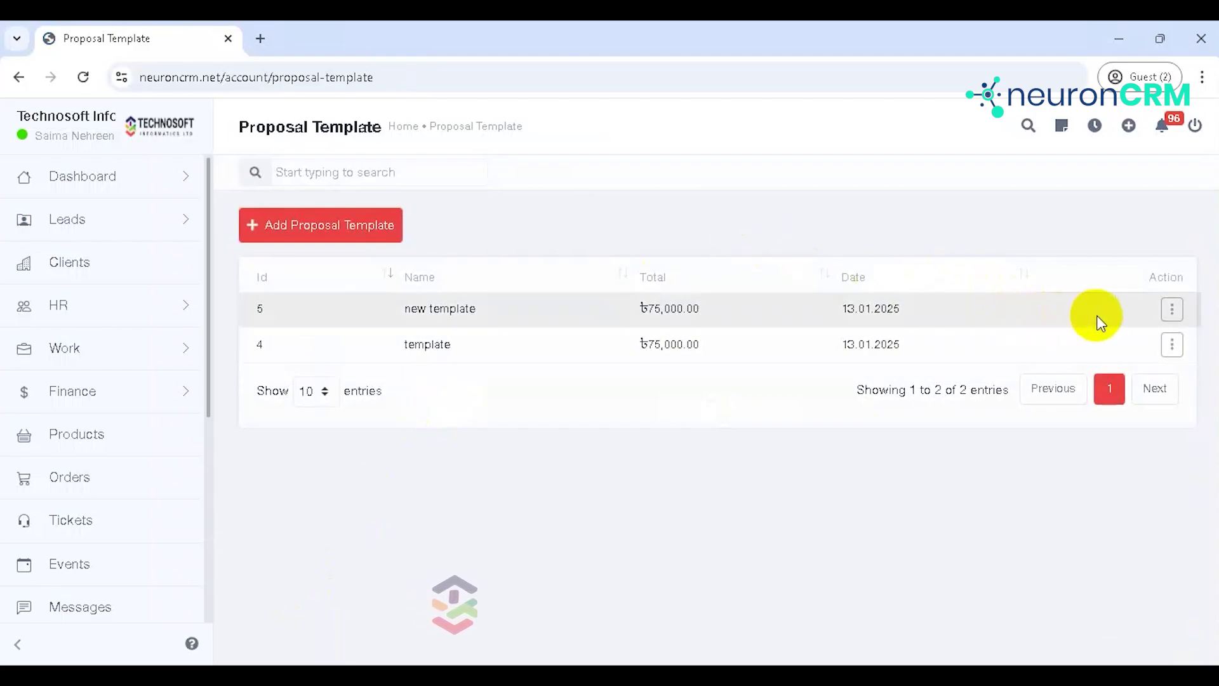
Step: Create a proposal from 'new template' for the lead contact and link the lead's deal
click(1168, 311)
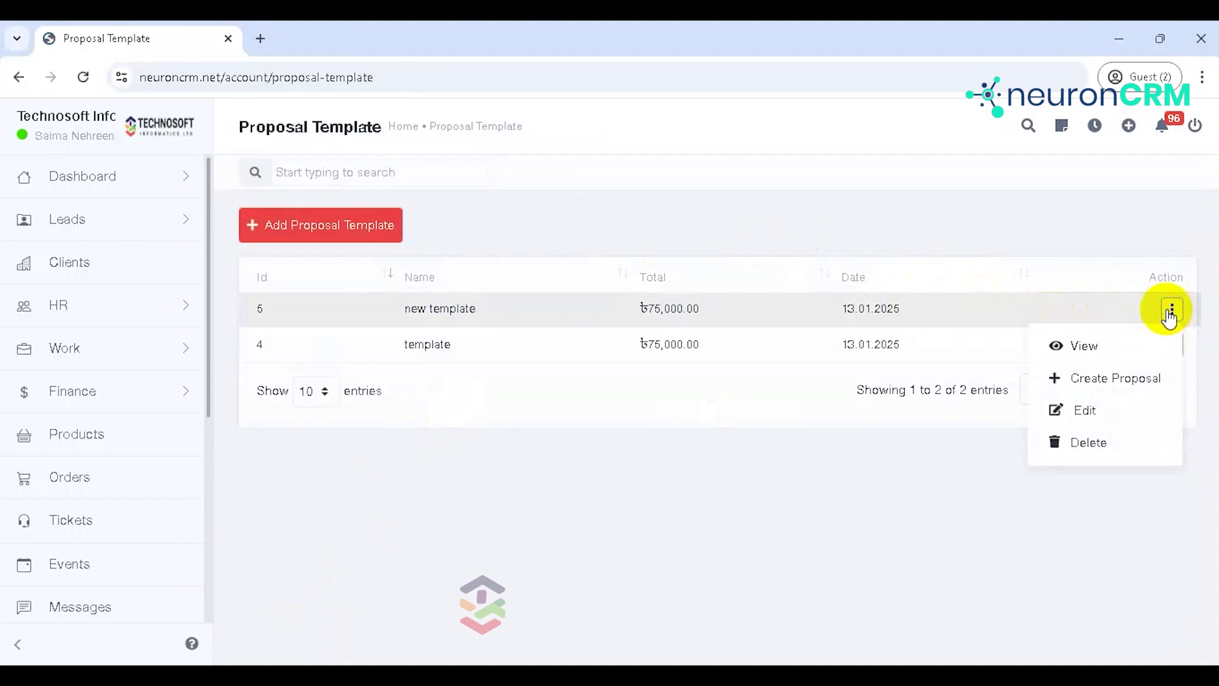
click(1106, 378)
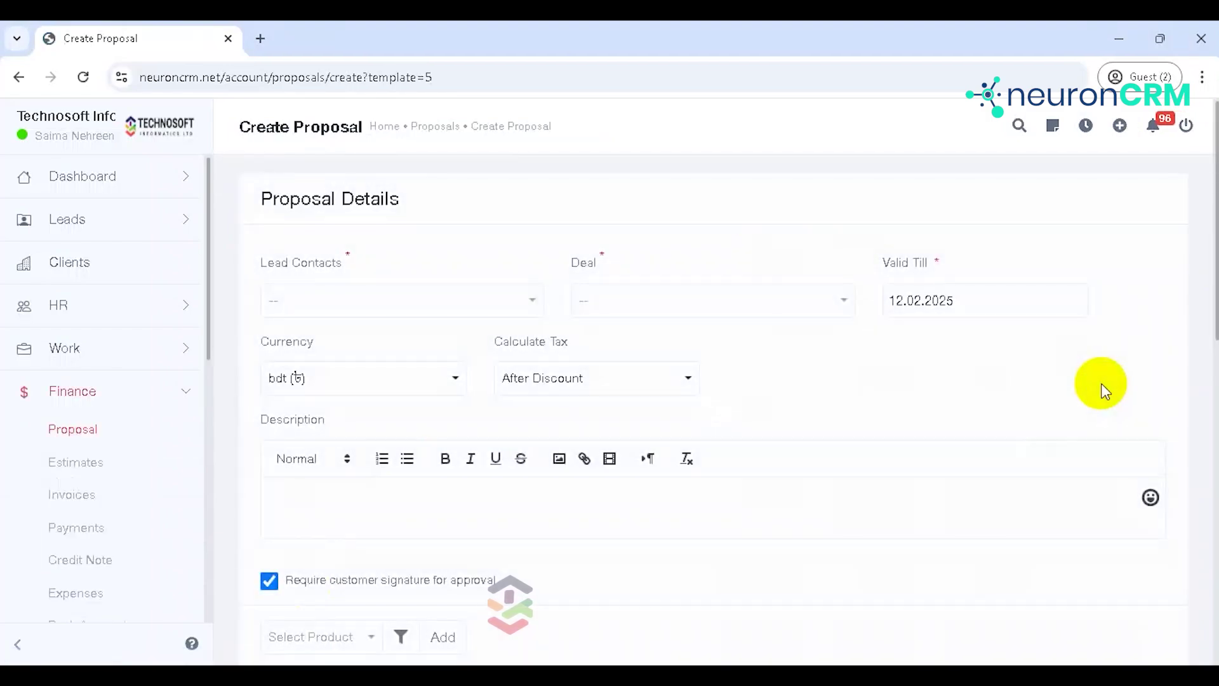
click(482, 306)
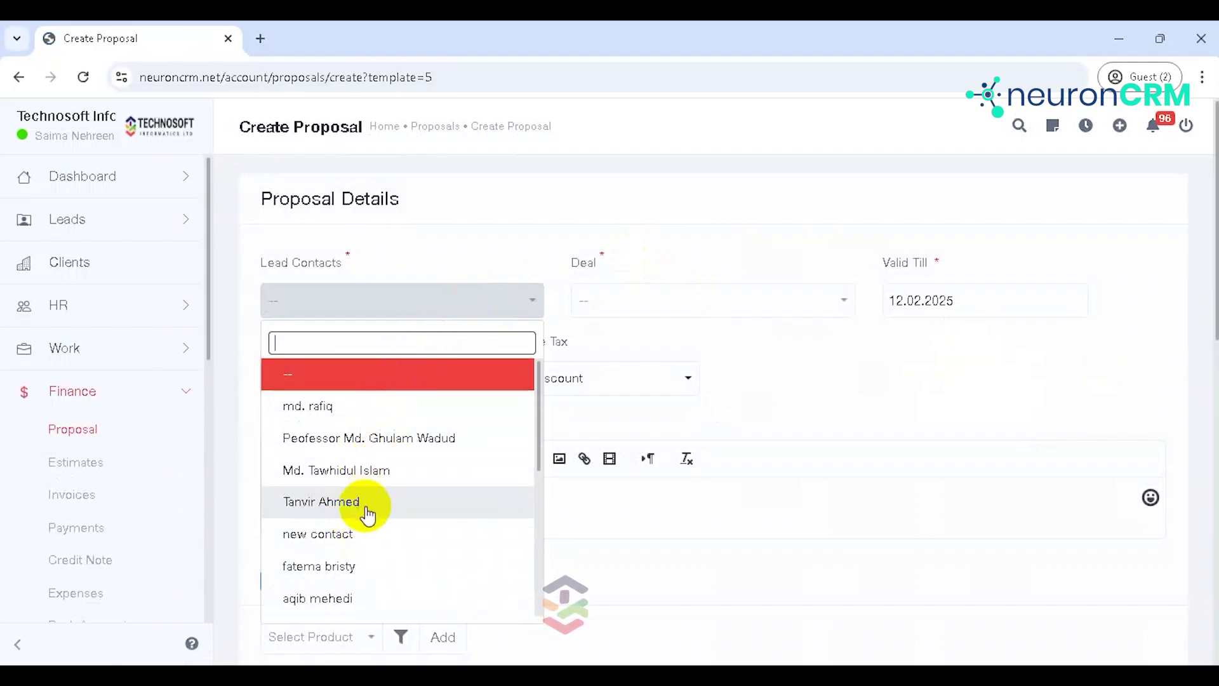
click(362, 503)
click(673, 305)
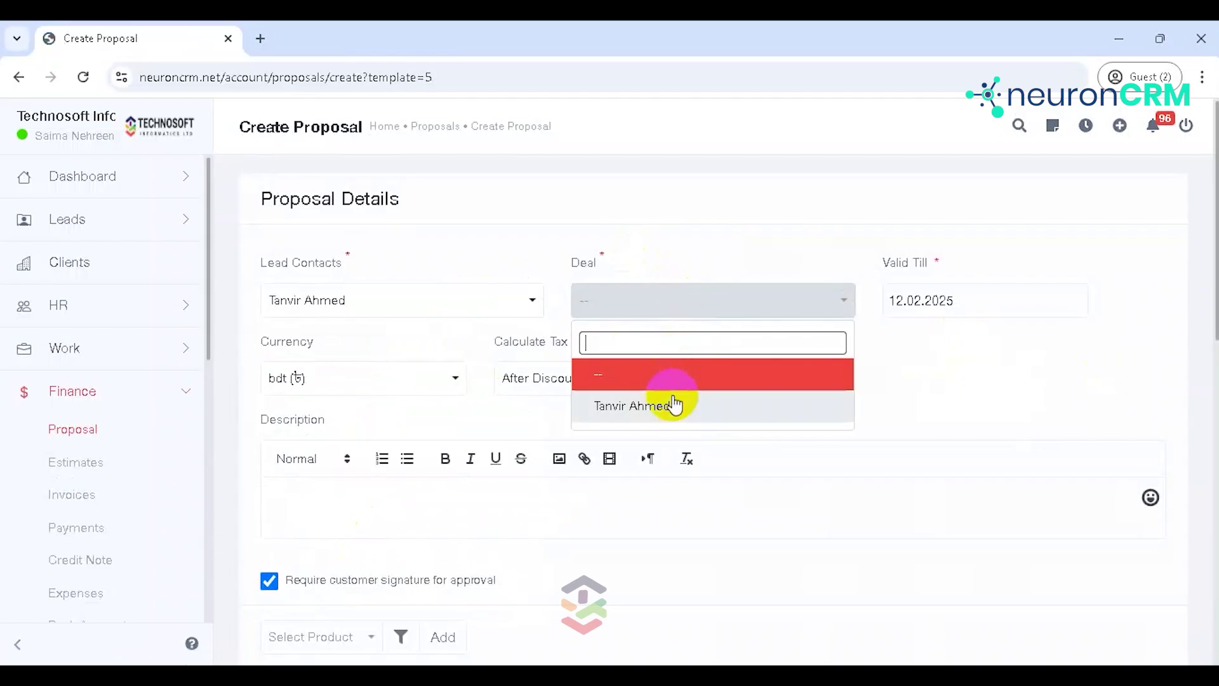
click(675, 409)
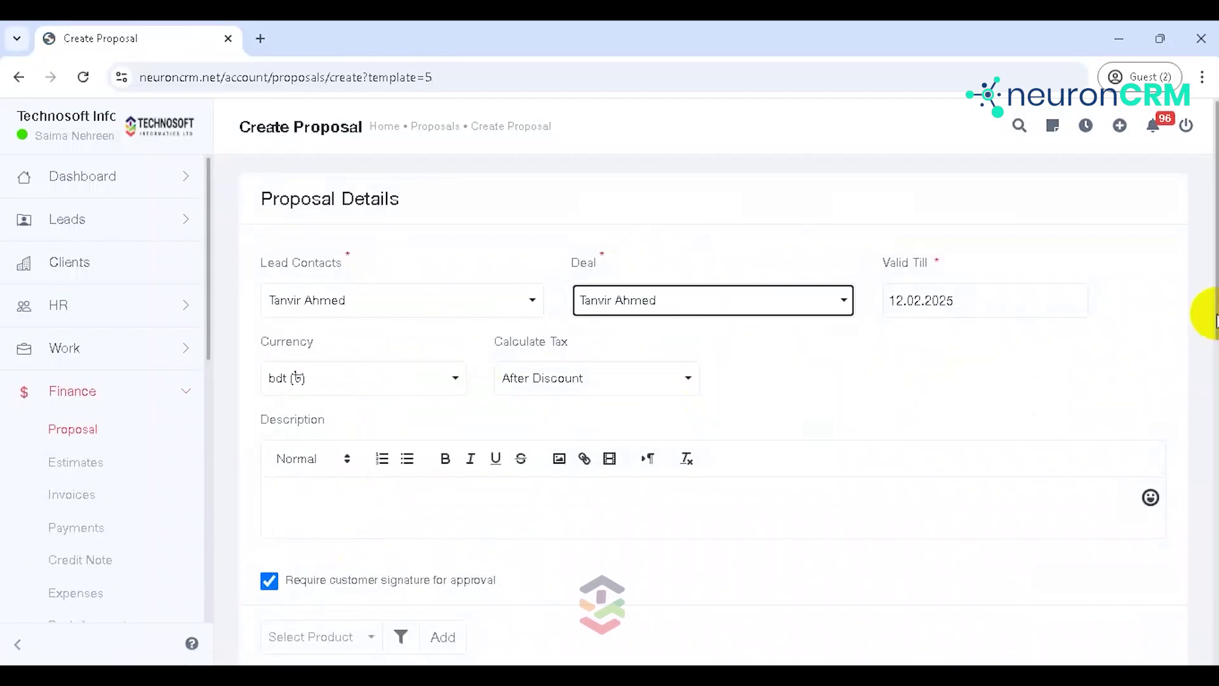
Step: Save the dell laptop proposal
scroll(1214, 314, down, 8)
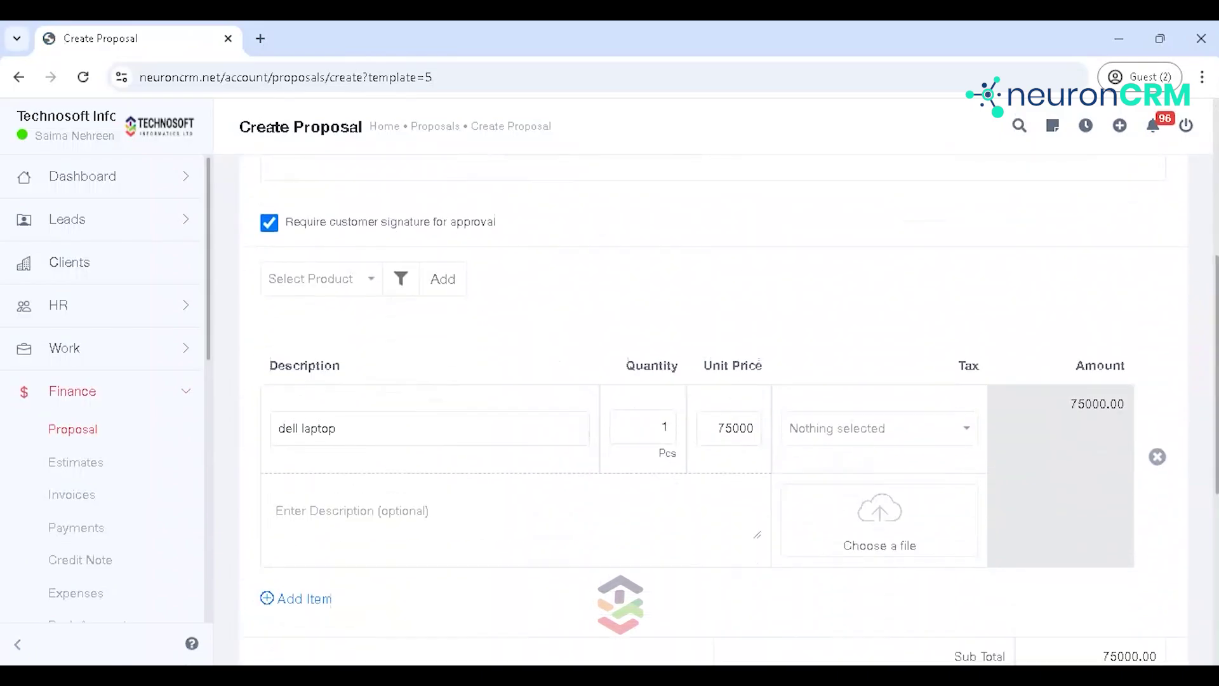
scroll(1214, 314, down, 4)
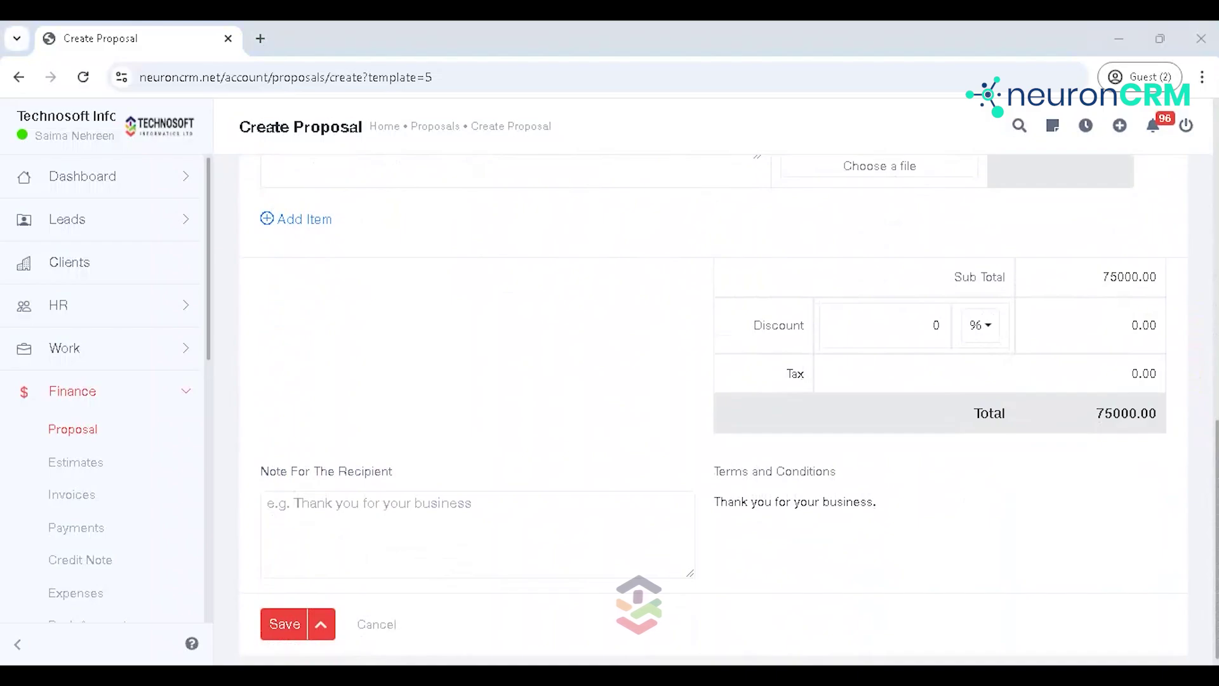
click(277, 628)
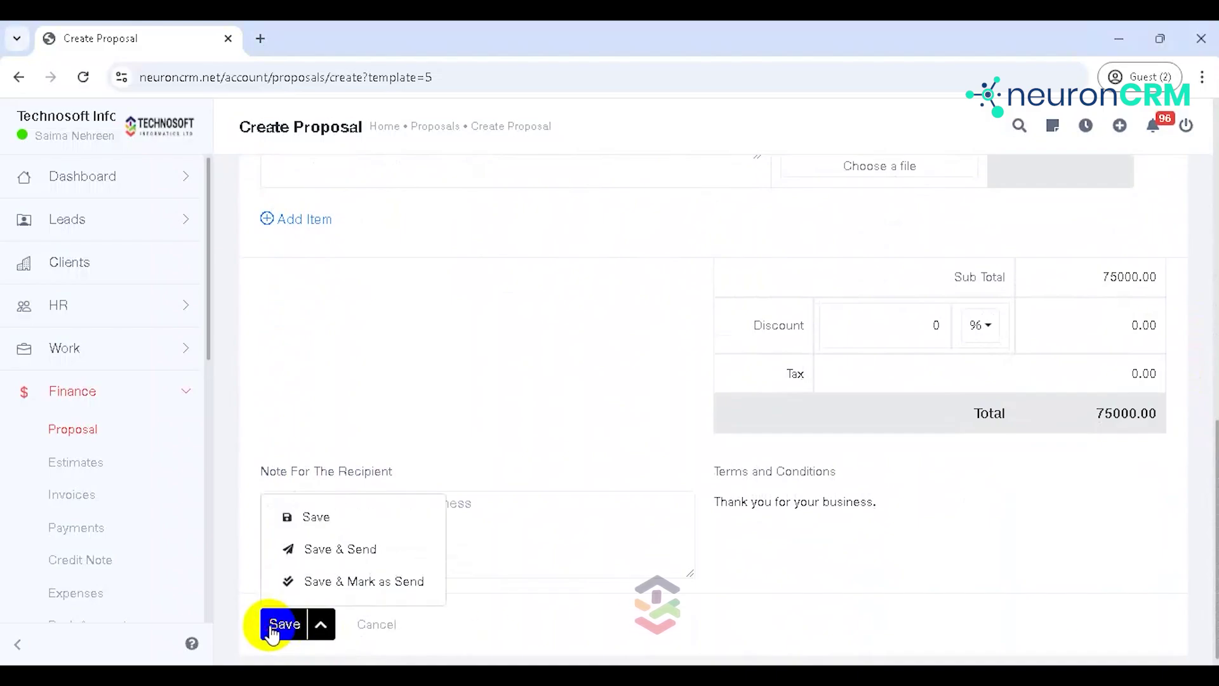
click(306, 514)
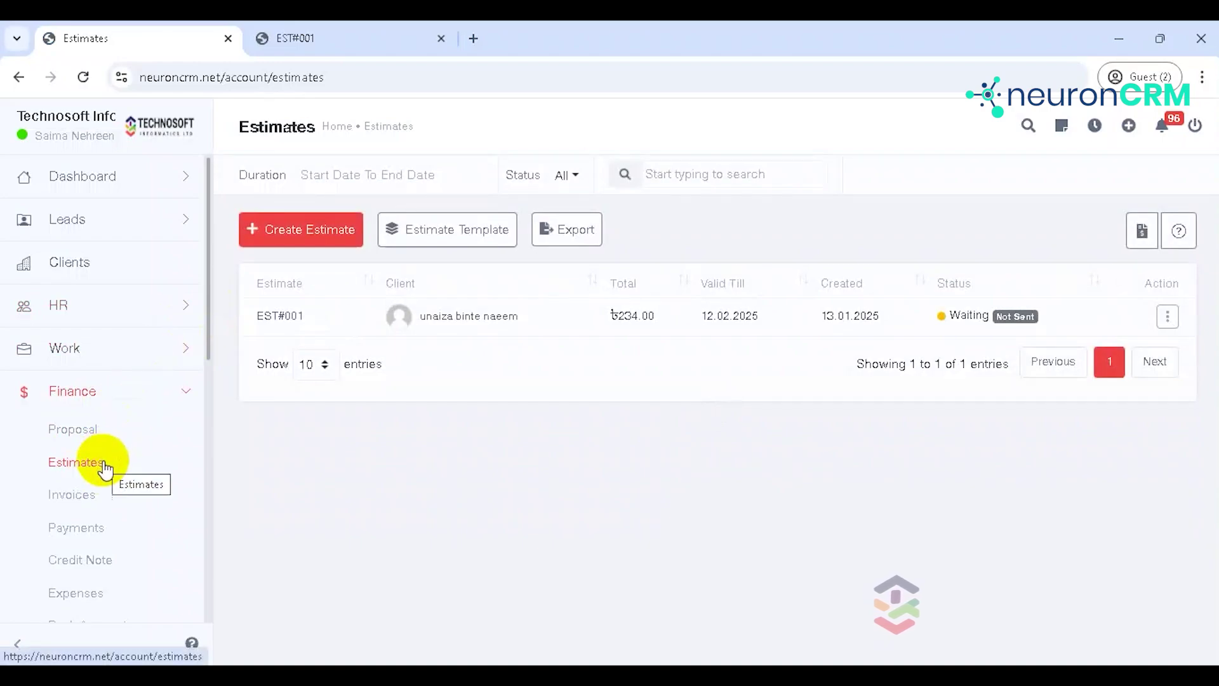
Step: Start estimate number 2, valid till 15.02.2025, for the client with tax after discount
click(313, 236)
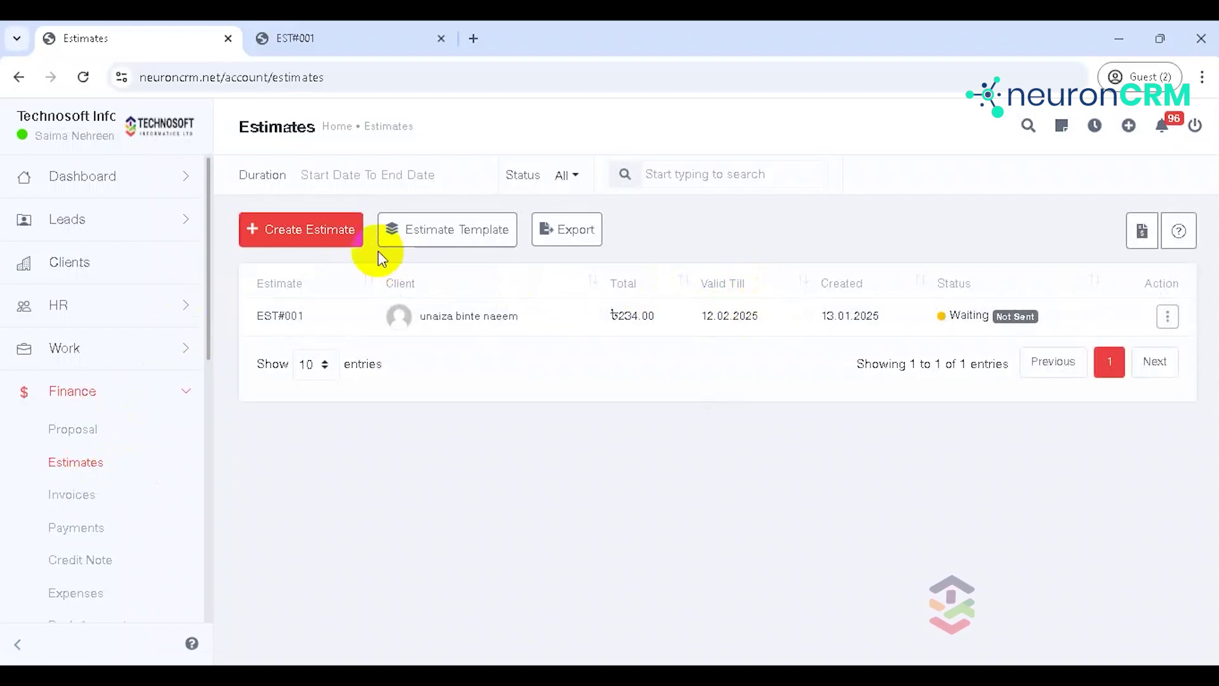
click(313, 232)
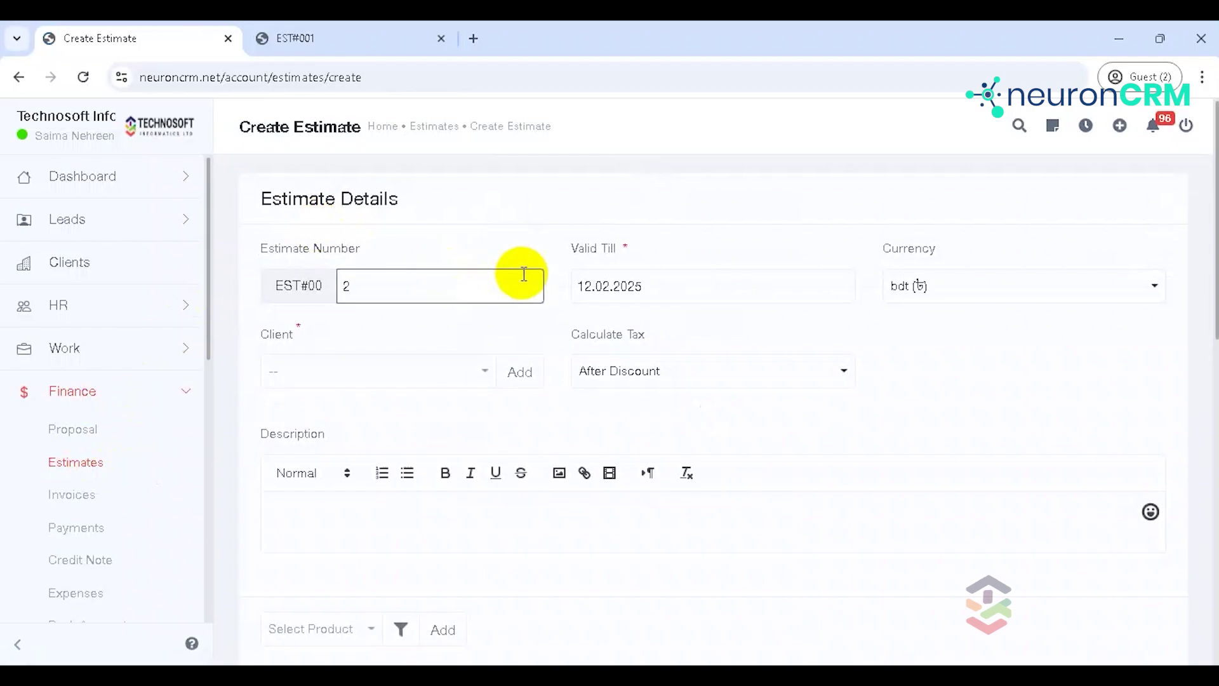
click(436, 288)
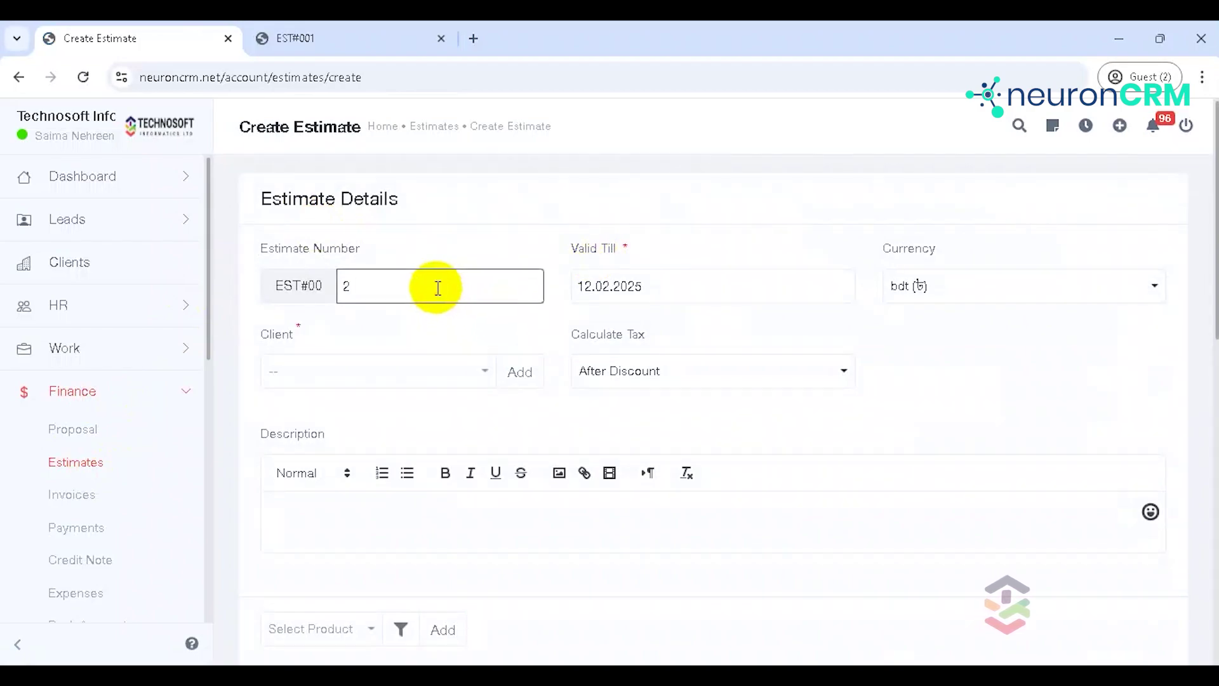
click(761, 295)
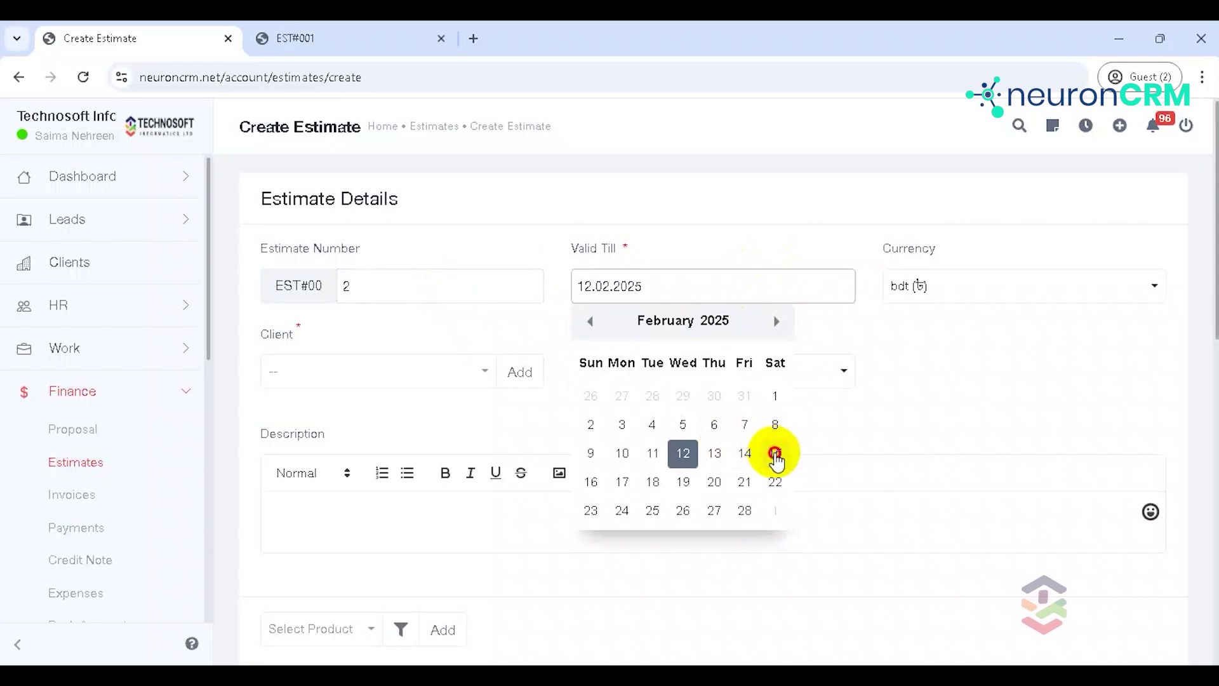
click(774, 453)
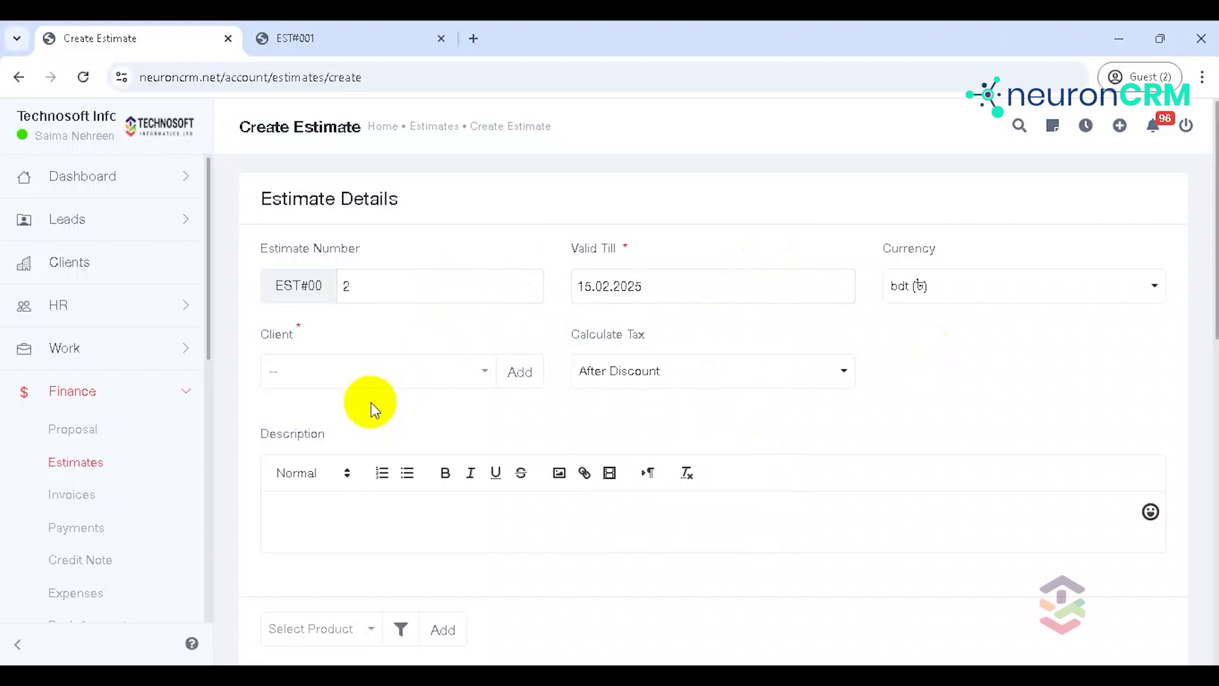
click(366, 376)
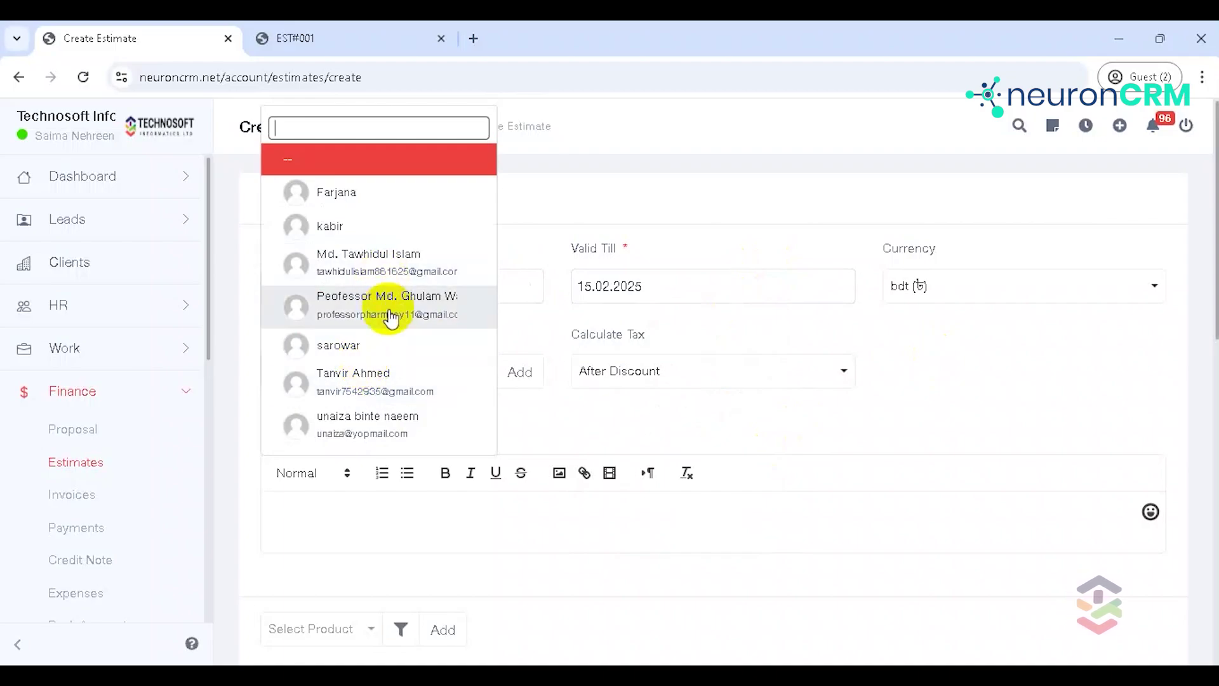
click(384, 270)
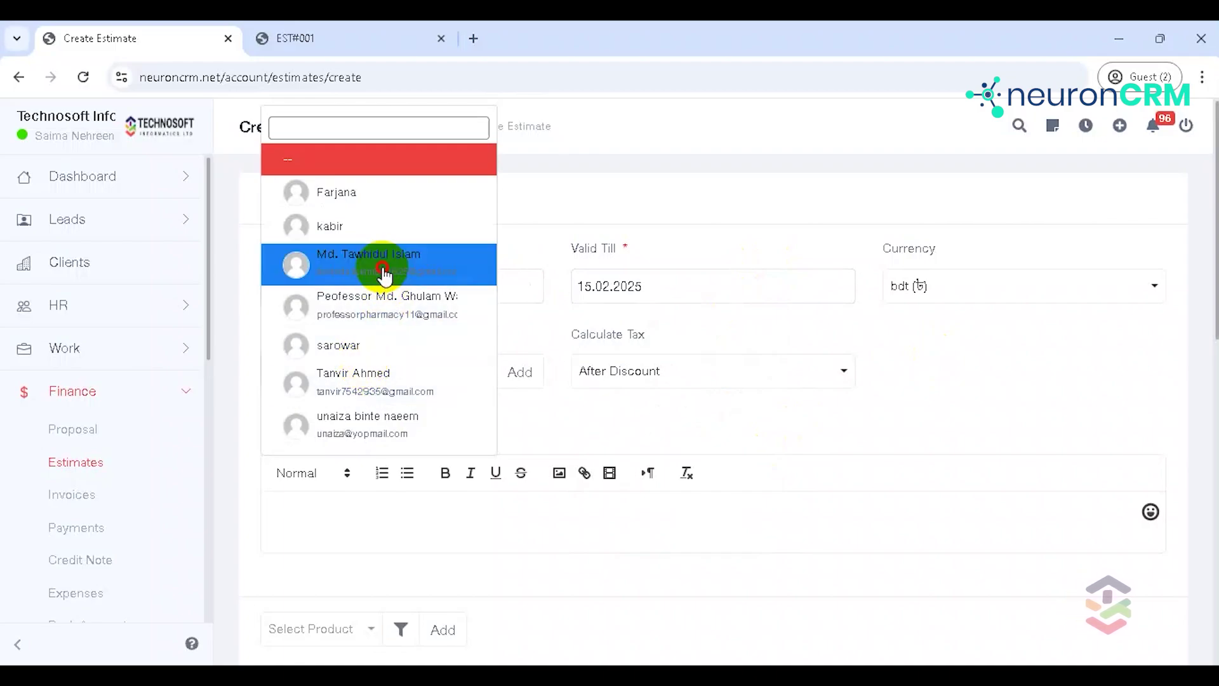
click(760, 368)
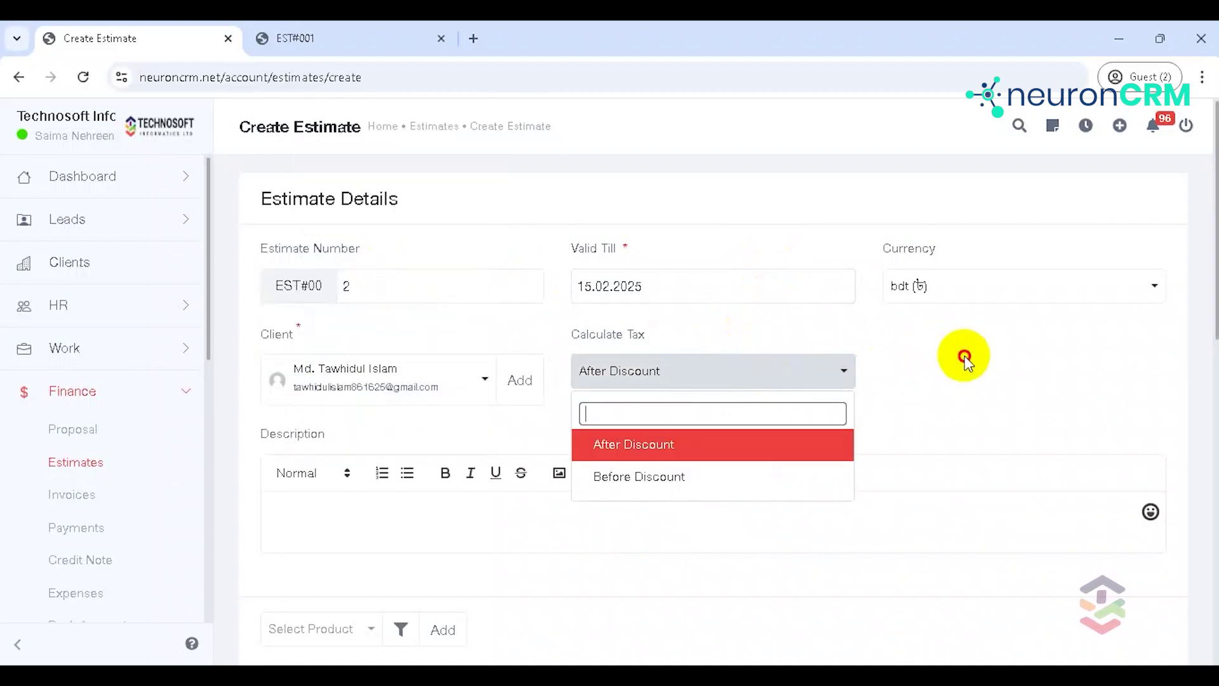
click(965, 355)
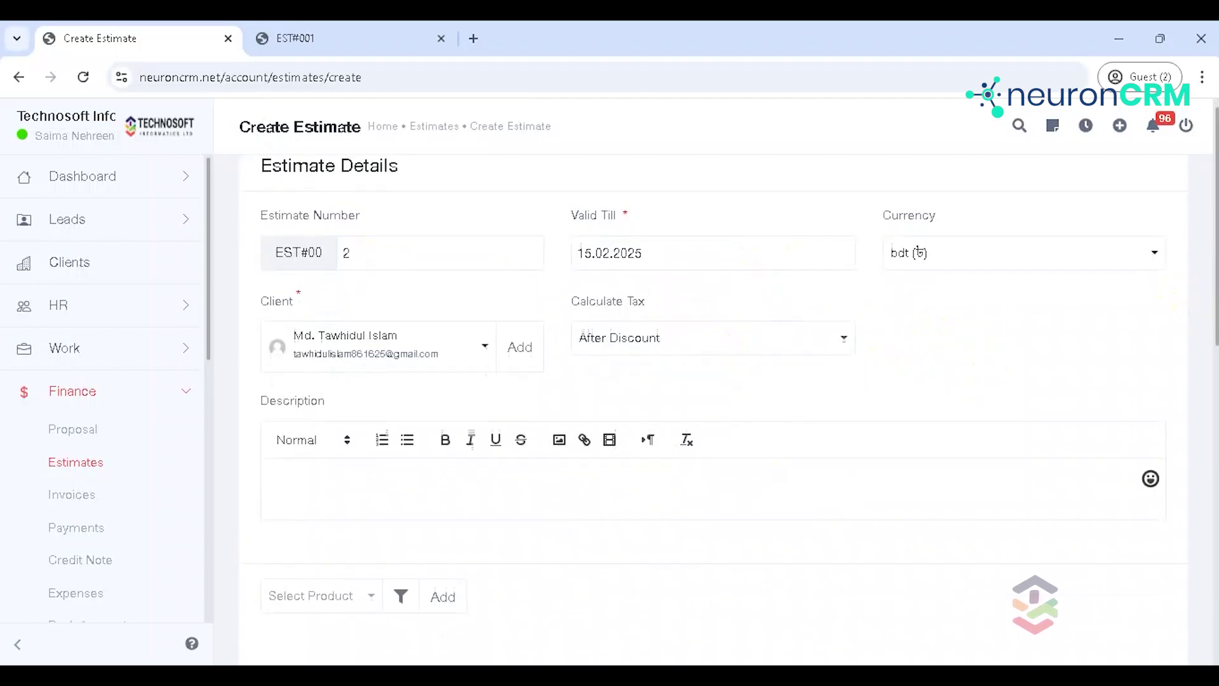
Step: Add hp laptop - 0230 at 45000 as the estimate's line item
scroll(1205, 294, down, 3)
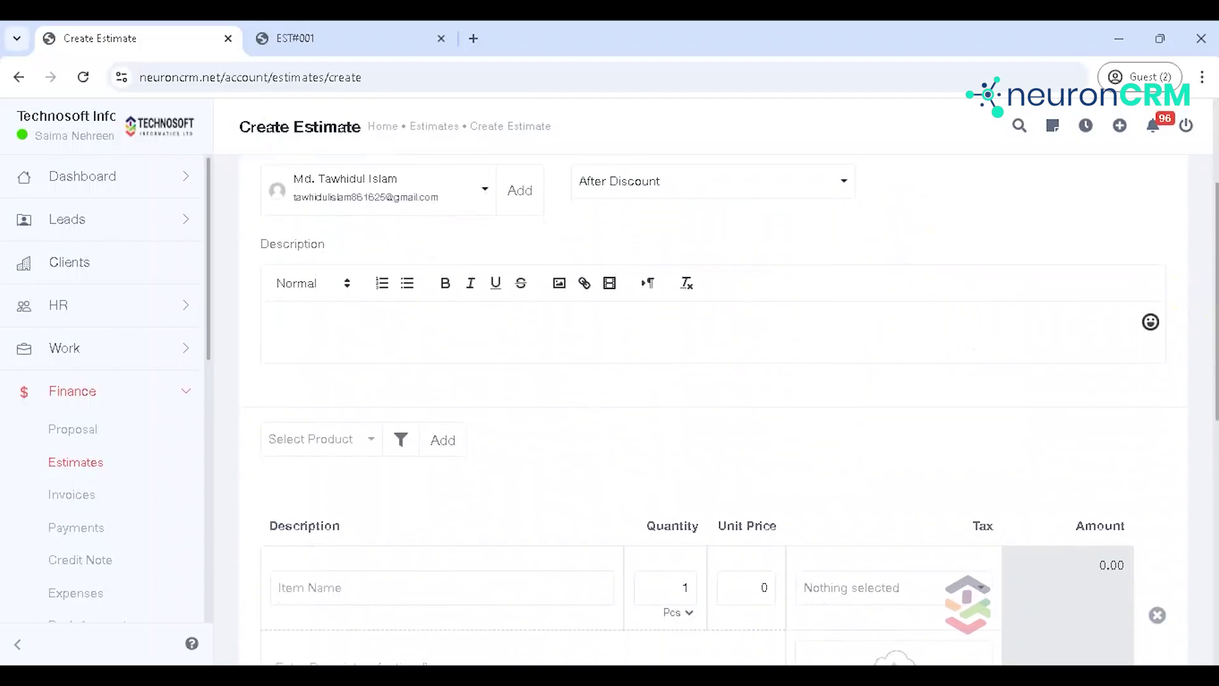
scroll(714, 412, down, 3)
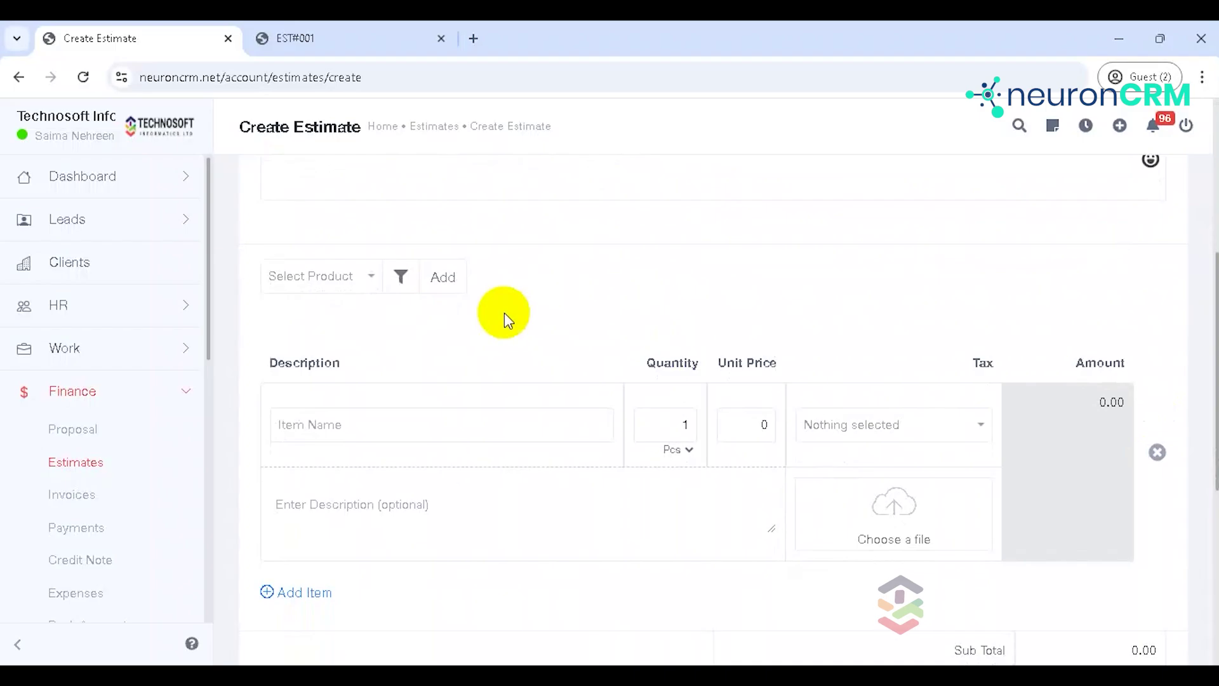
click(310, 277)
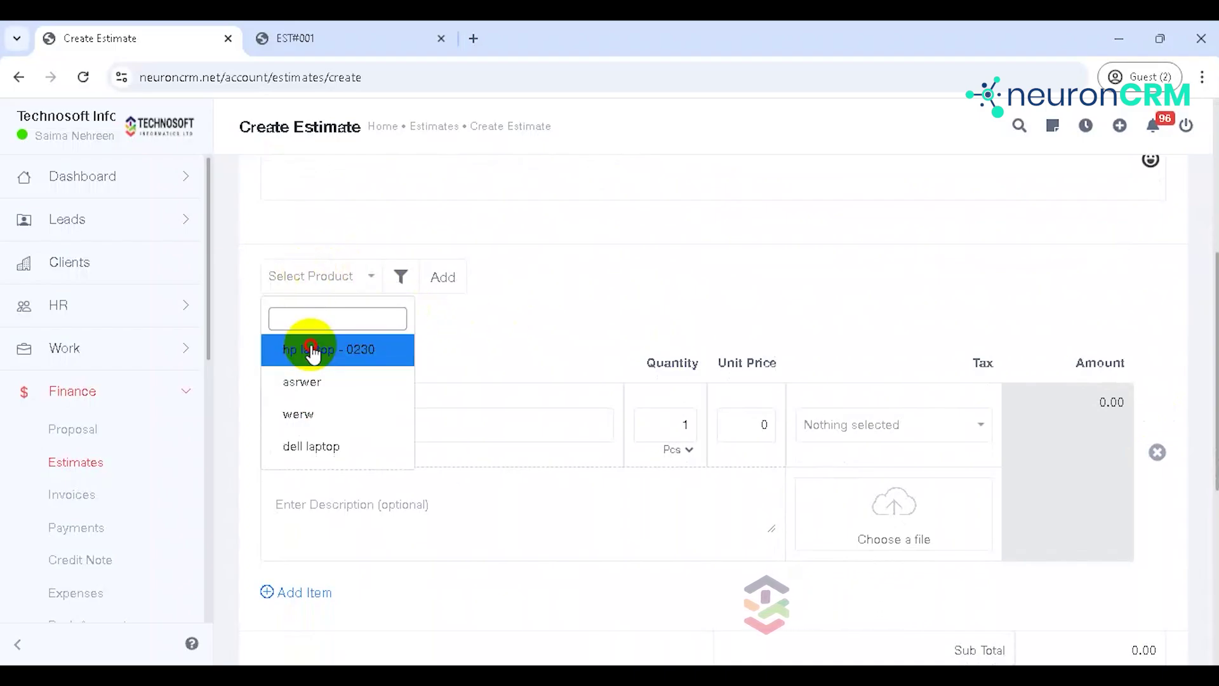
click(313, 349)
drag(601, 307, 743, 425)
double_click(743, 425)
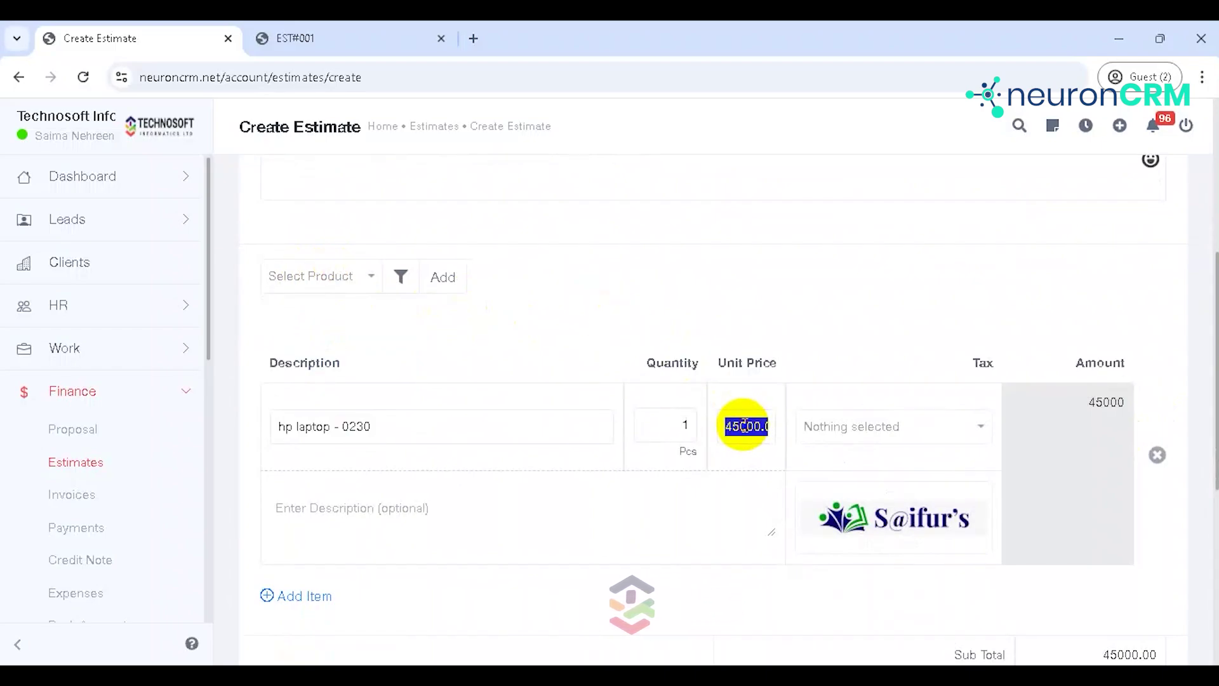
click(1034, 257)
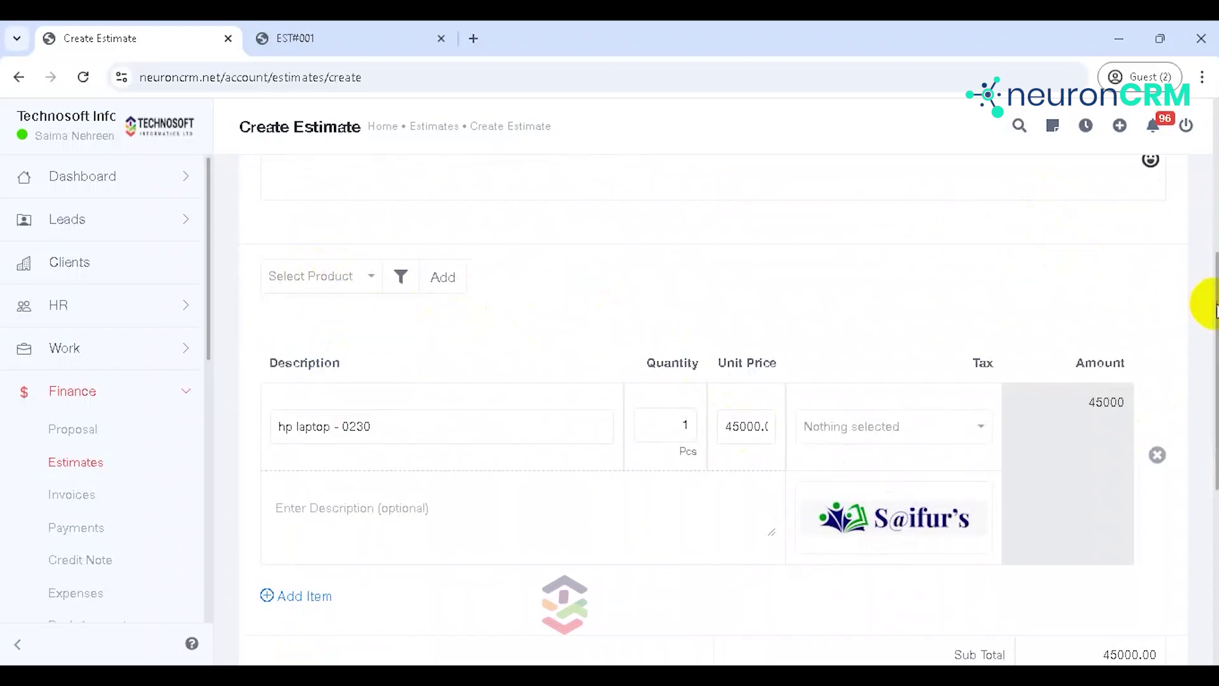
Step: Save the estimate as EST#002 for 45,000.00
drag(1212, 307, 1213, 396)
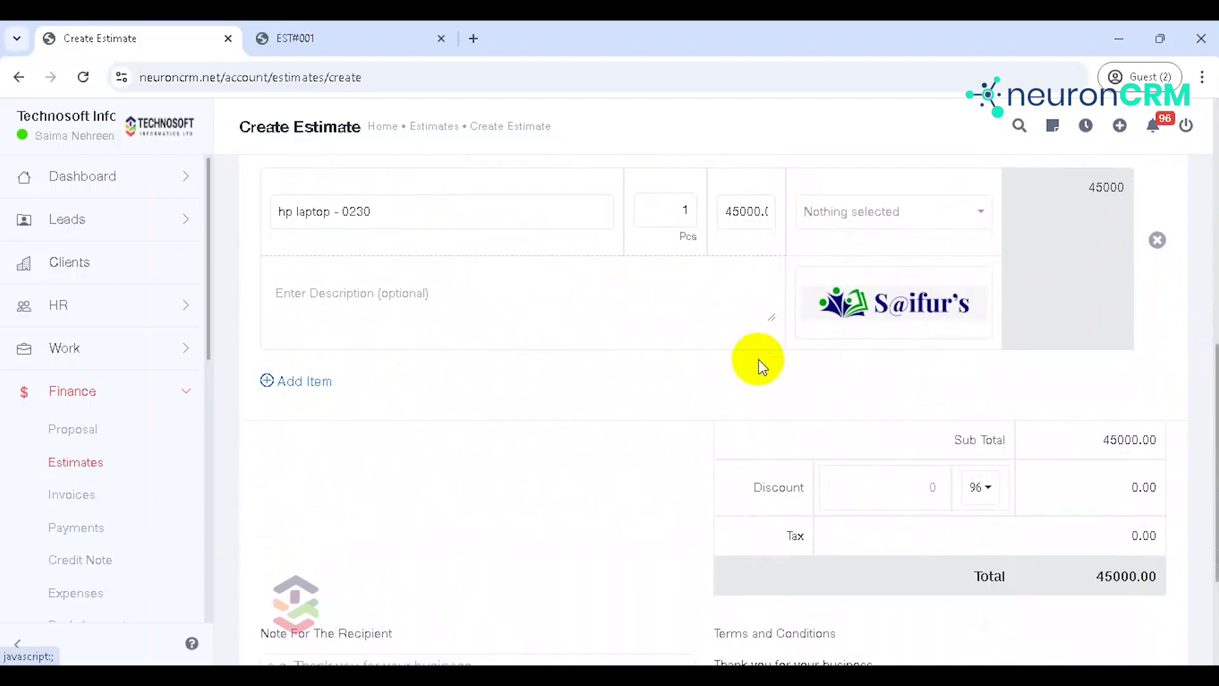
drag(1217, 412, 1217, 494)
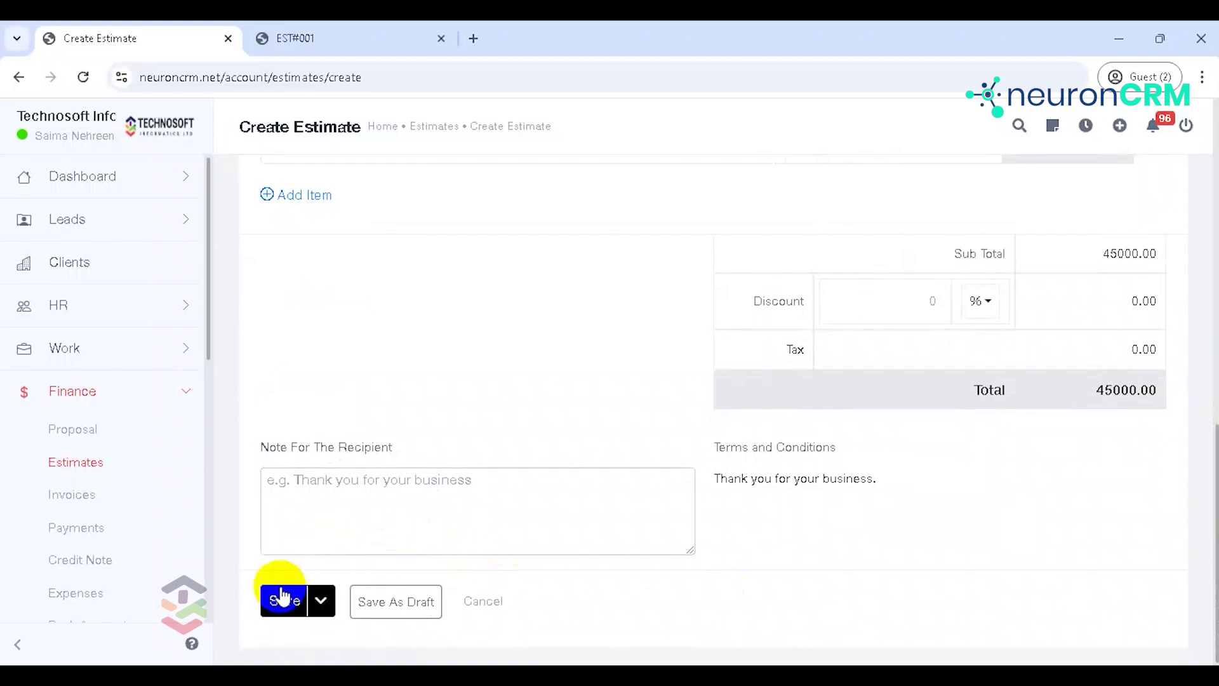
click(321, 603)
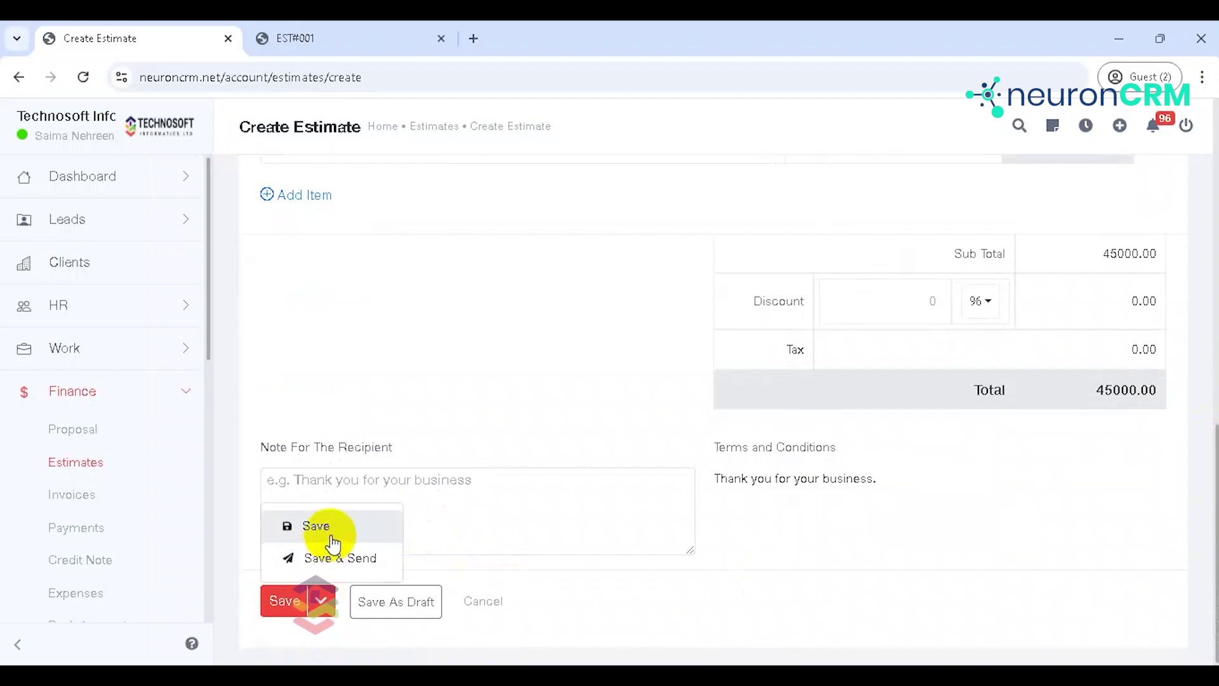
click(359, 560)
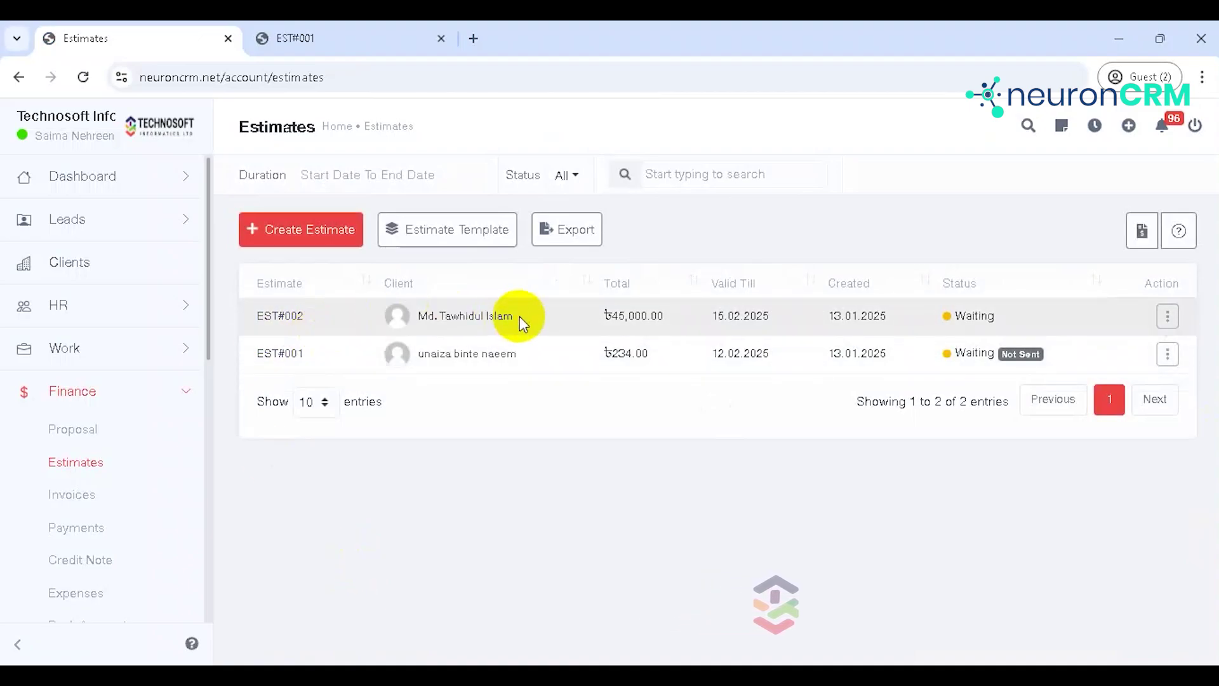
Step: Generate an invoice from estimate EST#002 through its action menu, prefilling the estimate's client
click(1168, 316)
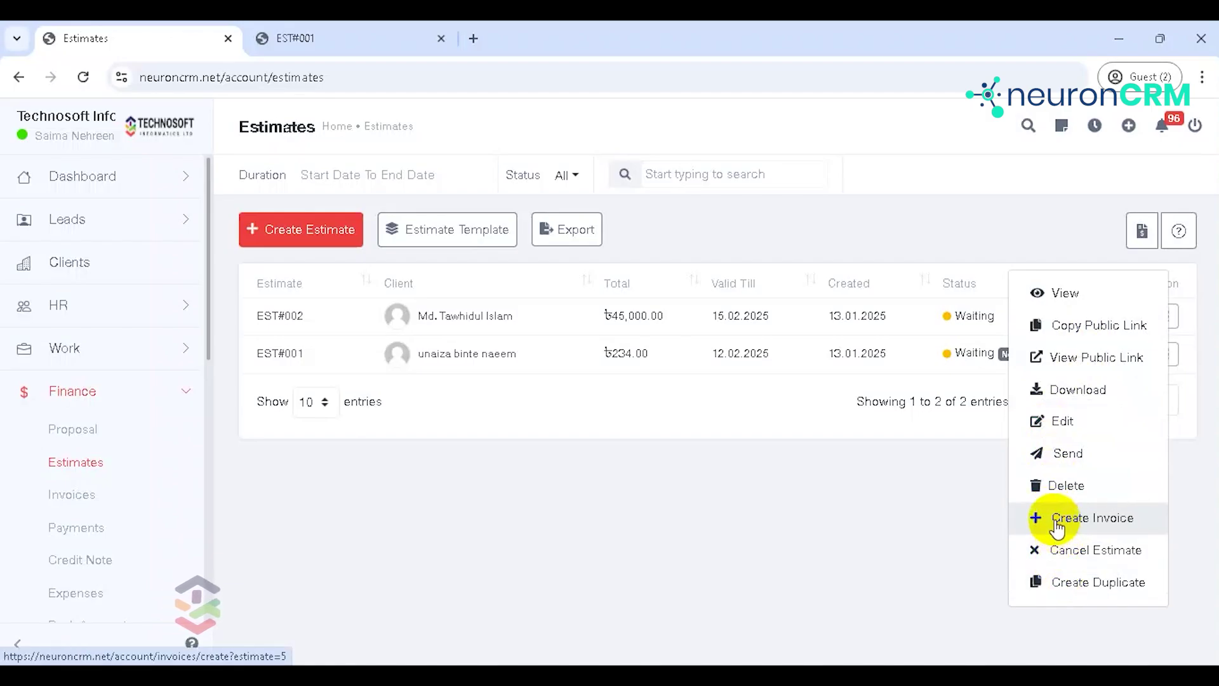
click(1053, 526)
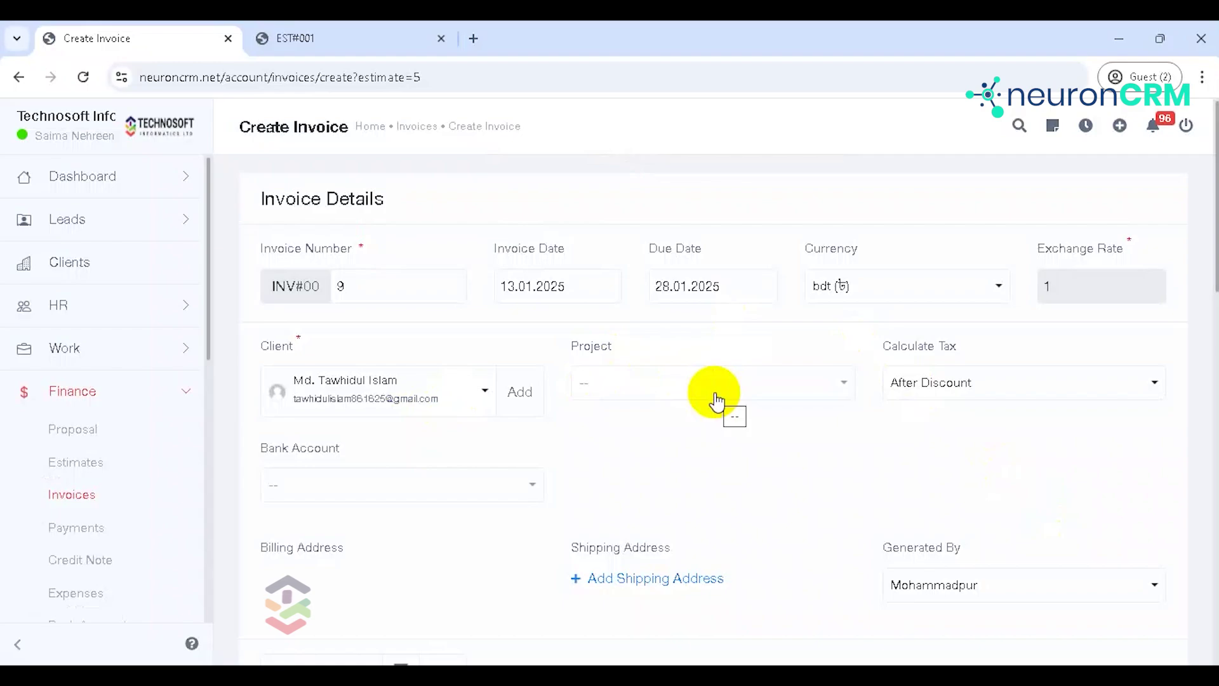
Step: Check the invoice's project and bank account options, leaving both unchanged
click(684, 384)
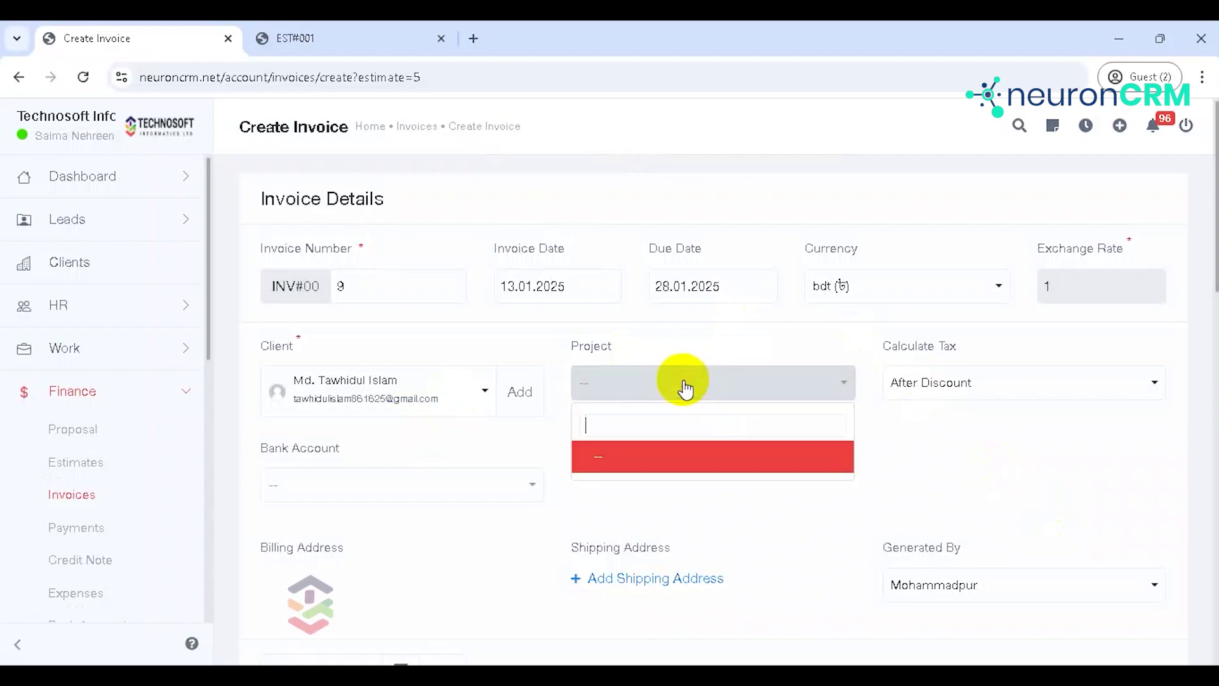
click(746, 351)
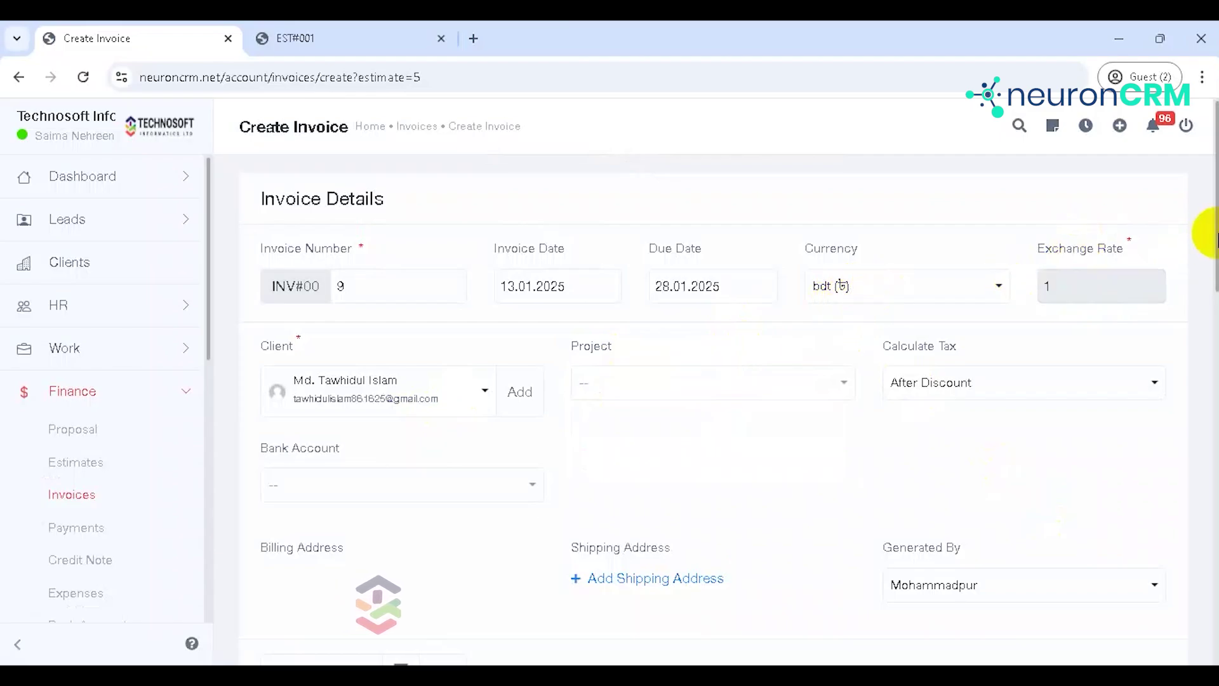
scroll(1214, 236, down, 2)
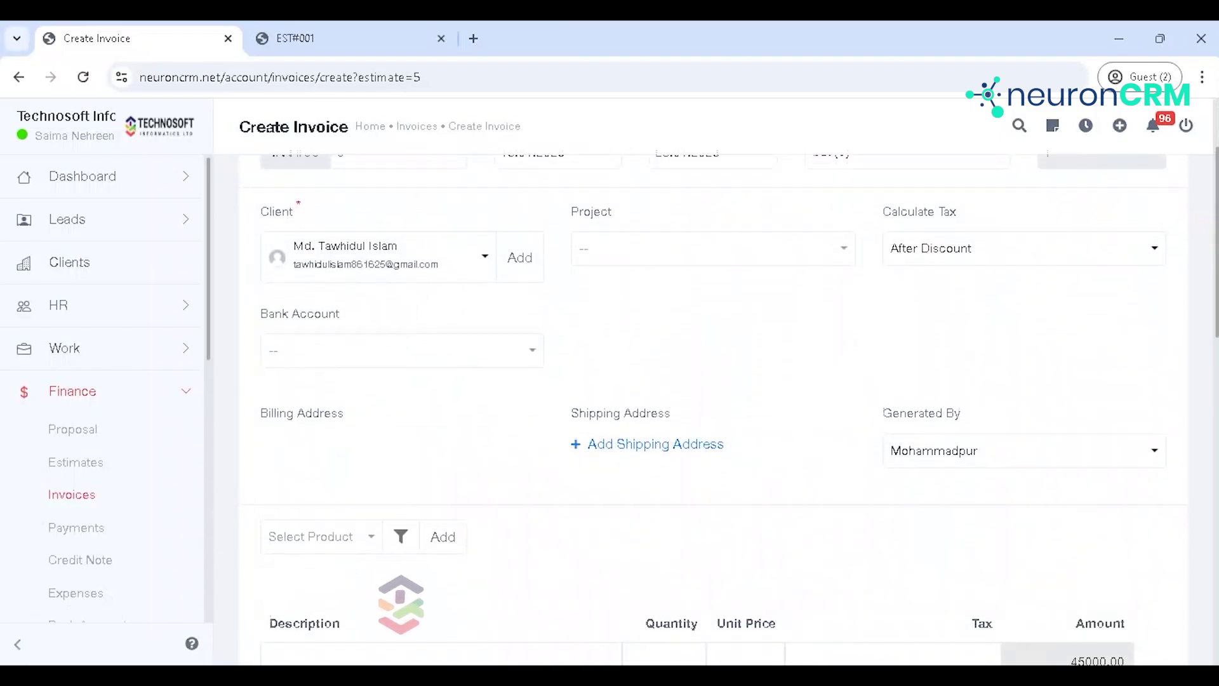
scroll(1214, 225, up, 2)
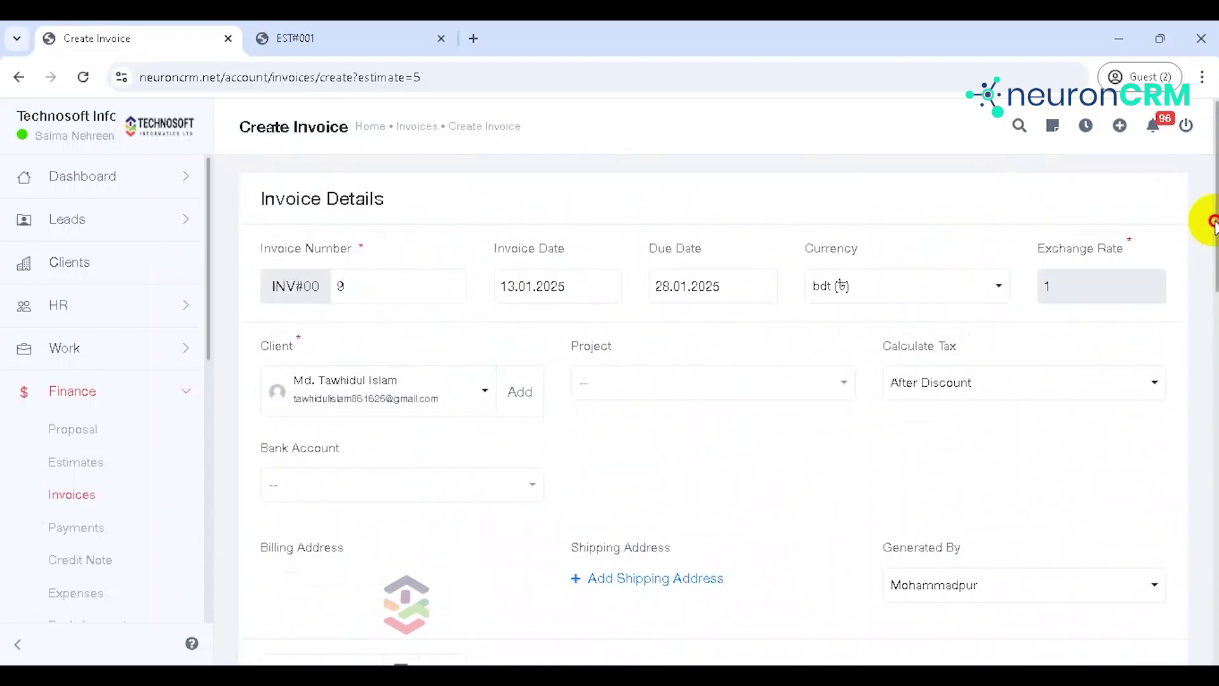
click(374, 486)
click(614, 444)
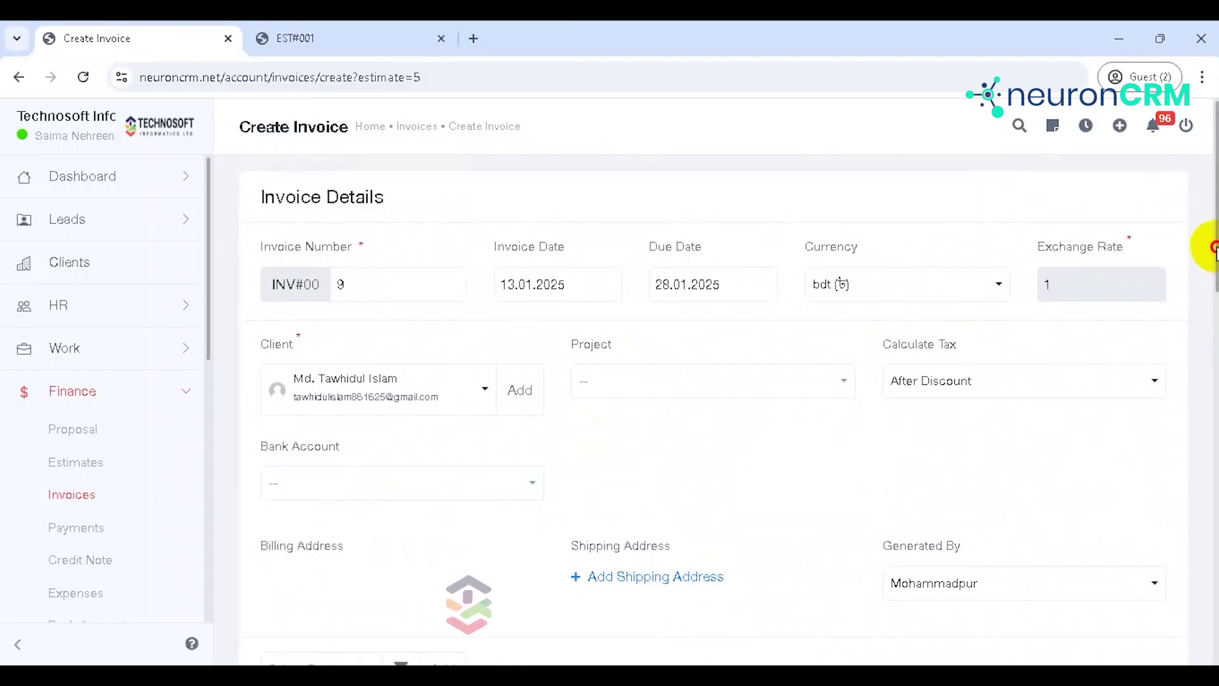
scroll(1213, 247, down, 5)
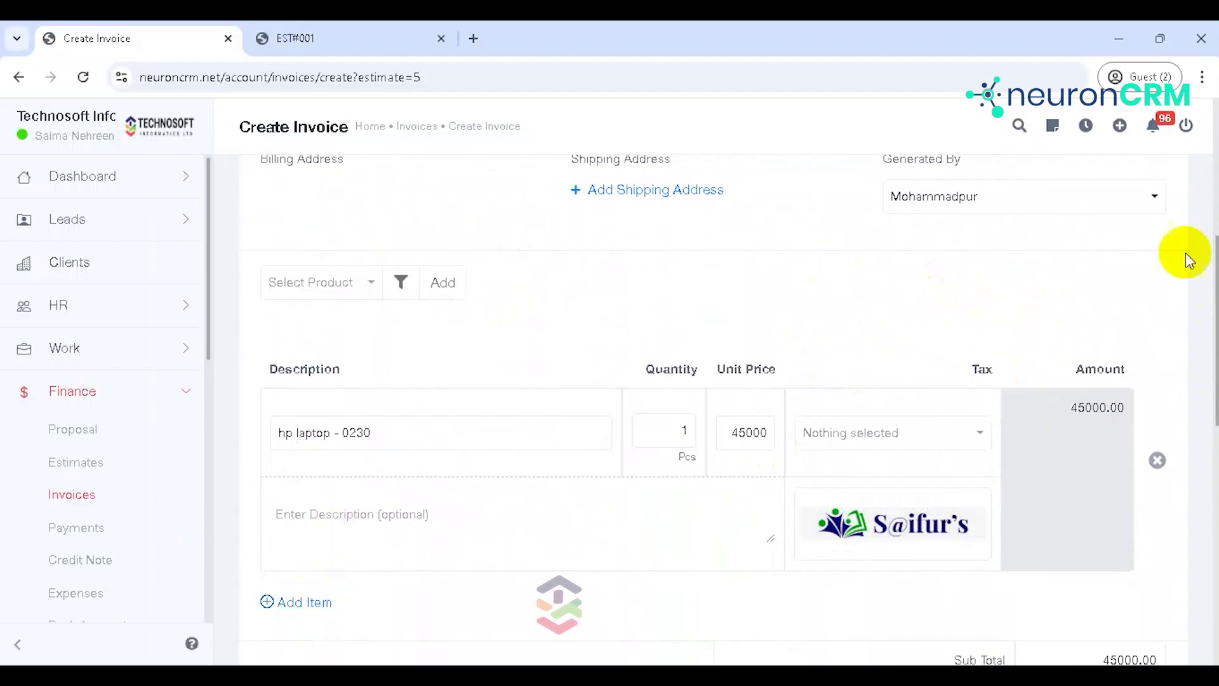
scroll(1084, 508, down, 10)
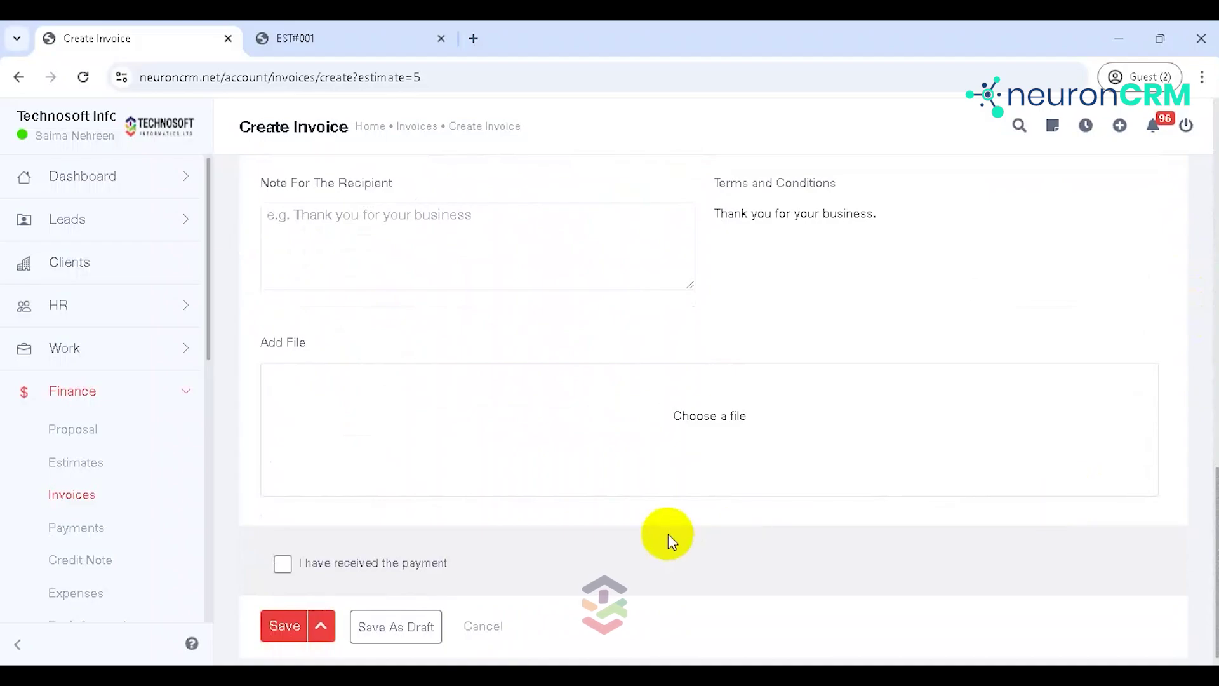
click(536, 227)
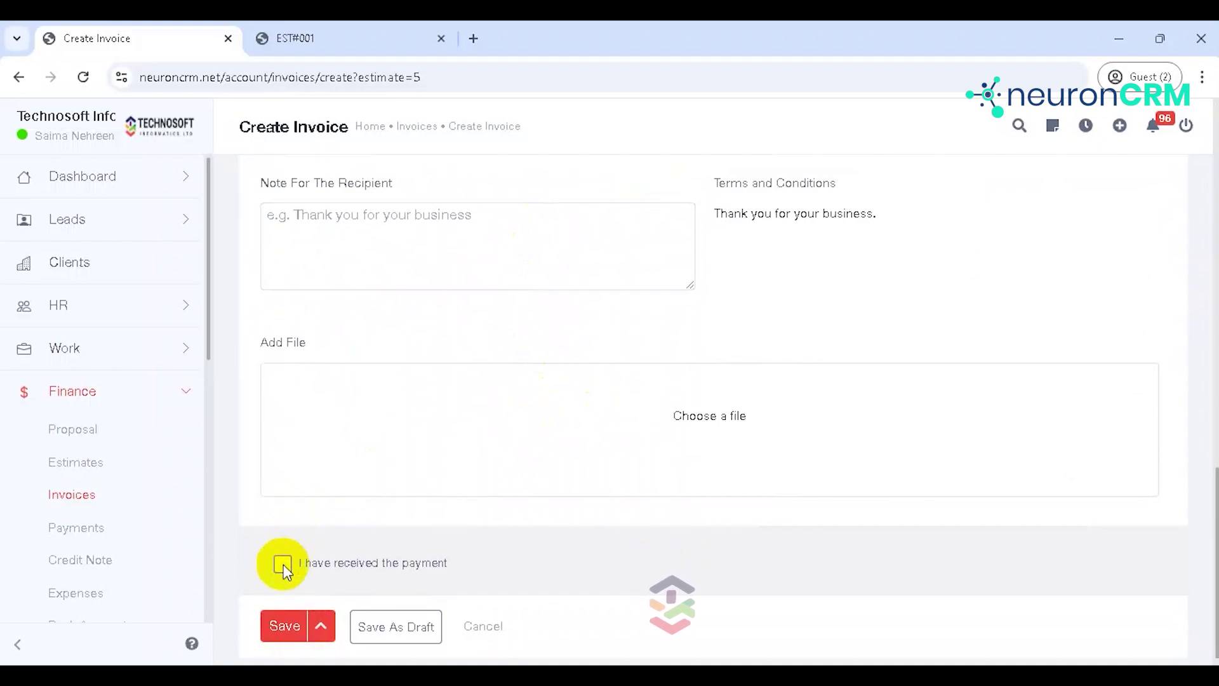
Step: Mark the payment as received with the Offline Payment gateway and cash as the method
click(281, 564)
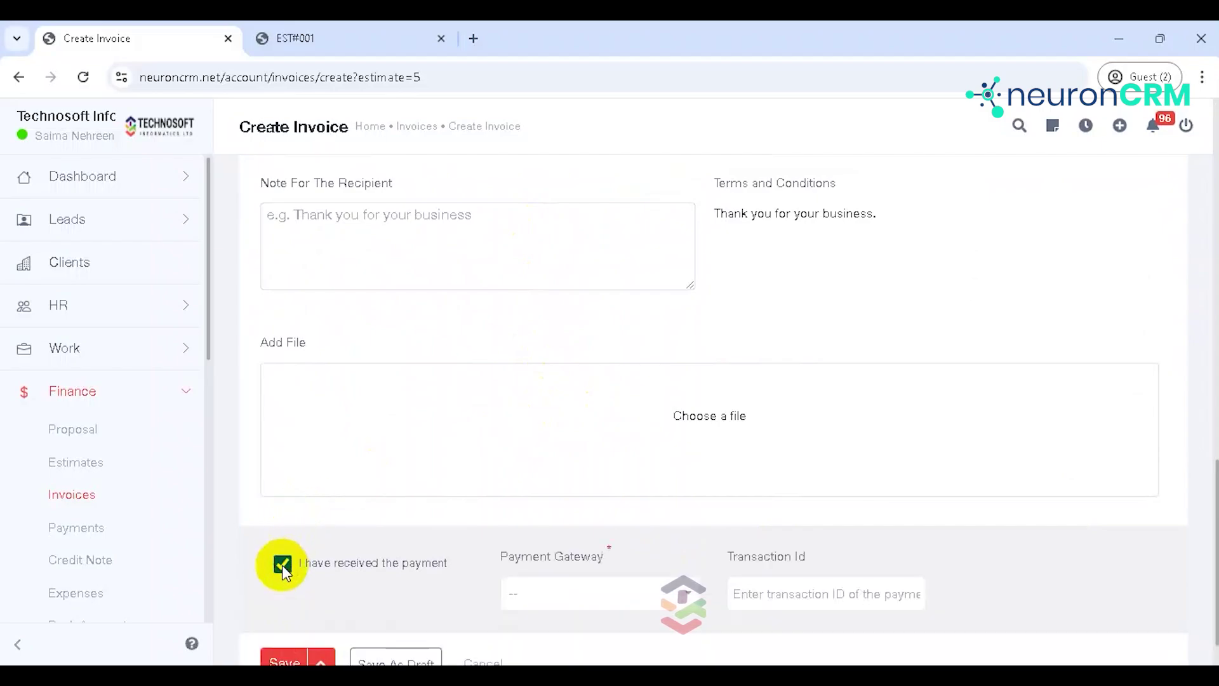
click(547, 591)
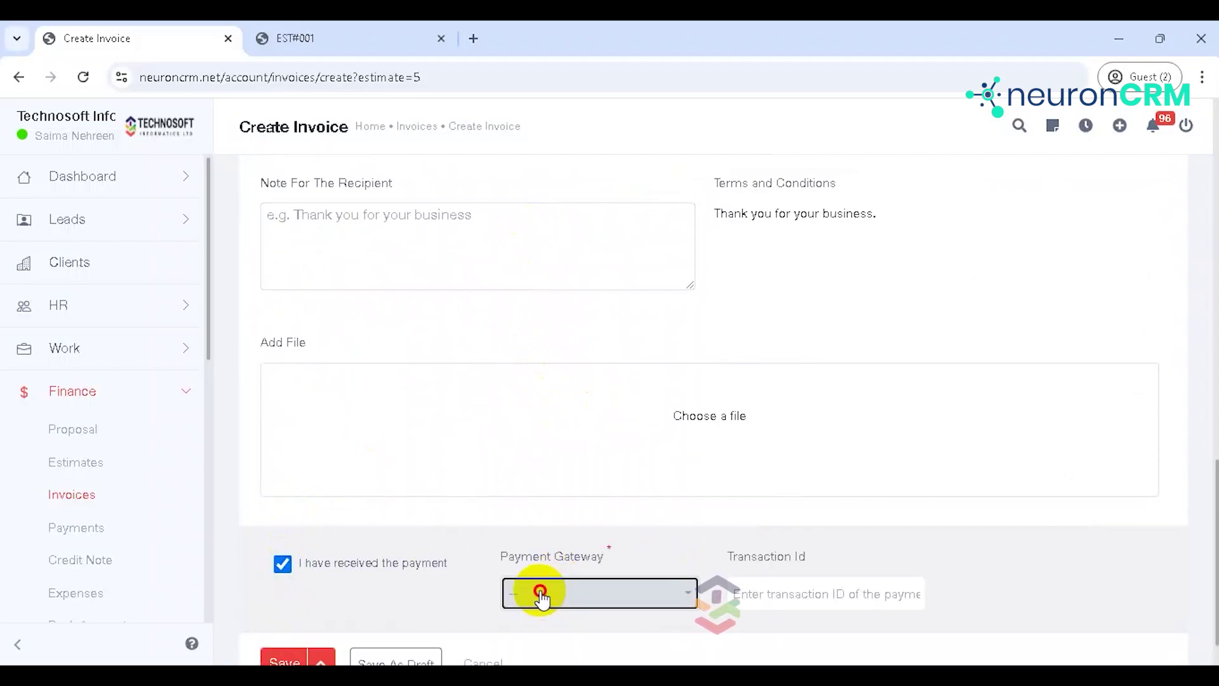
click(569, 532)
click(775, 597)
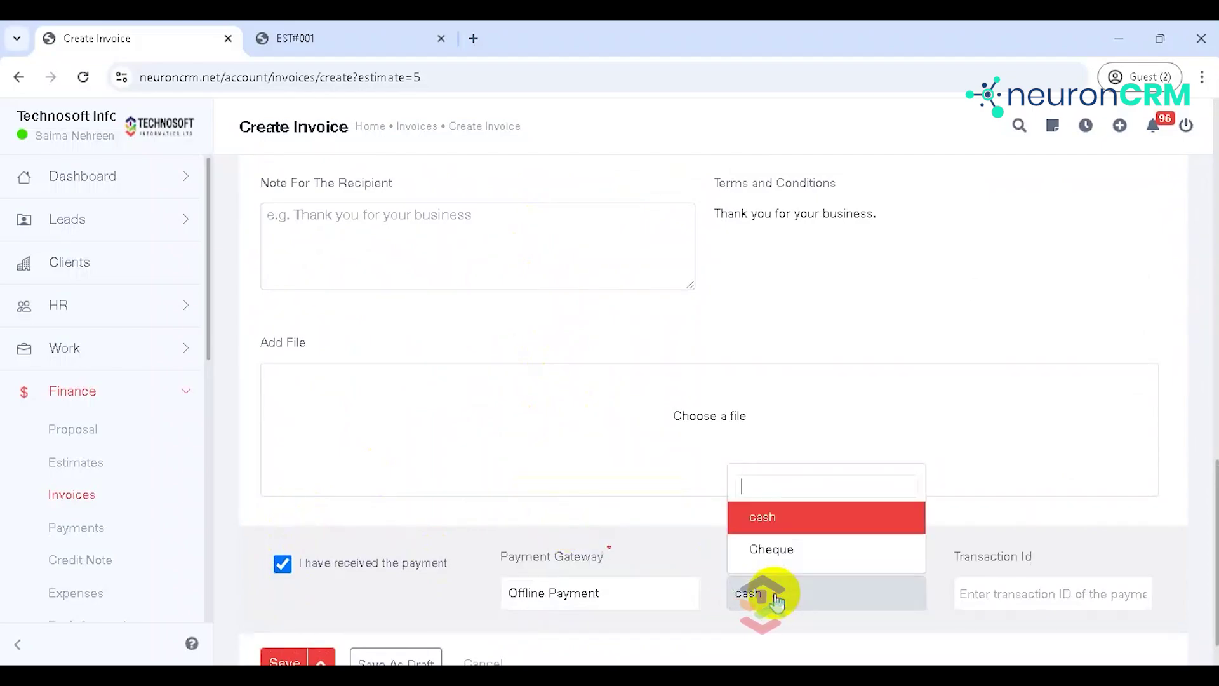
click(774, 595)
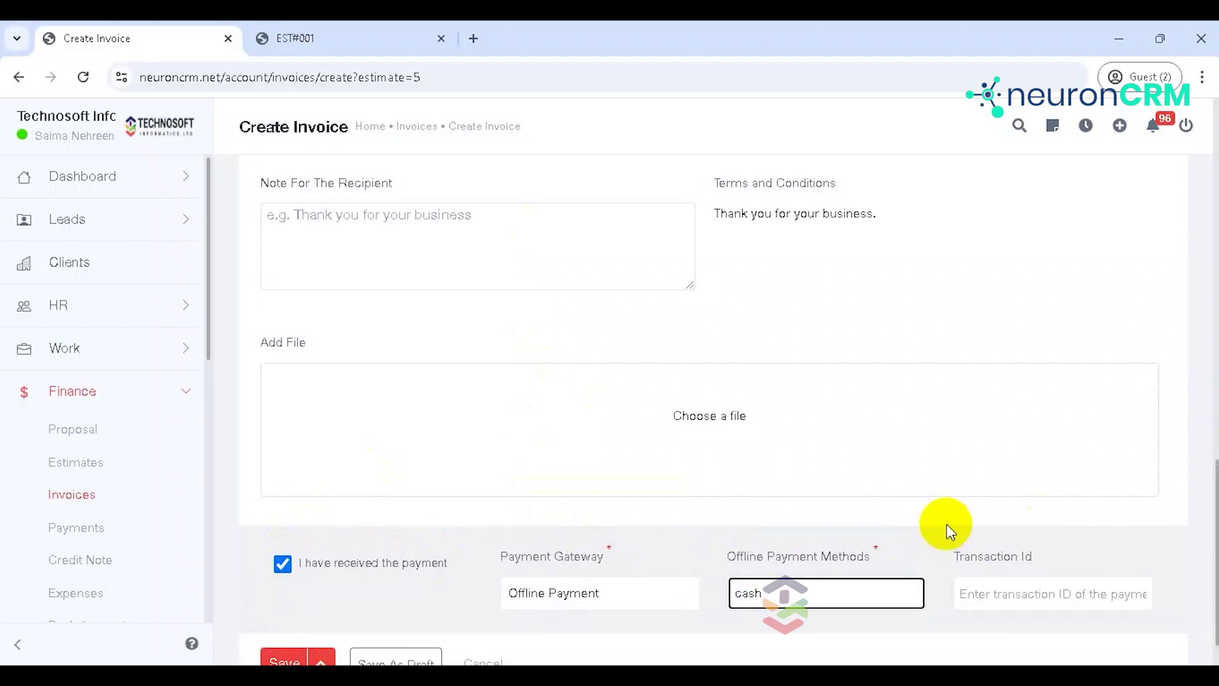
scroll(1203, 468, down, 1)
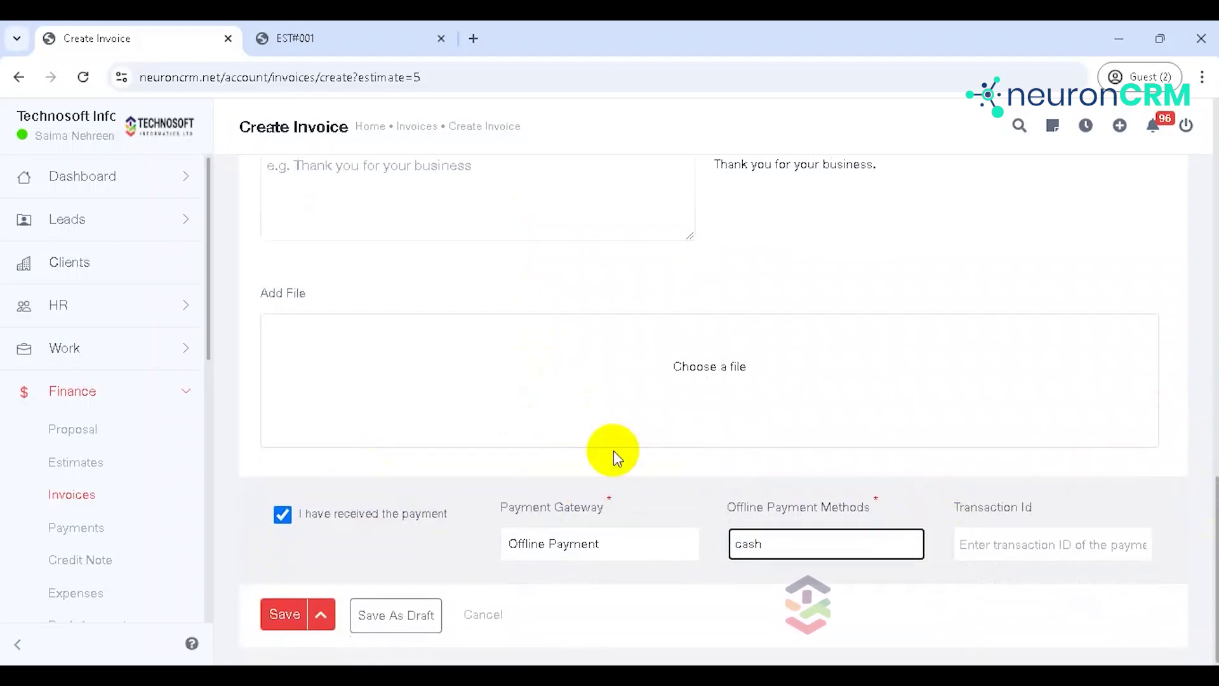
click(287, 619)
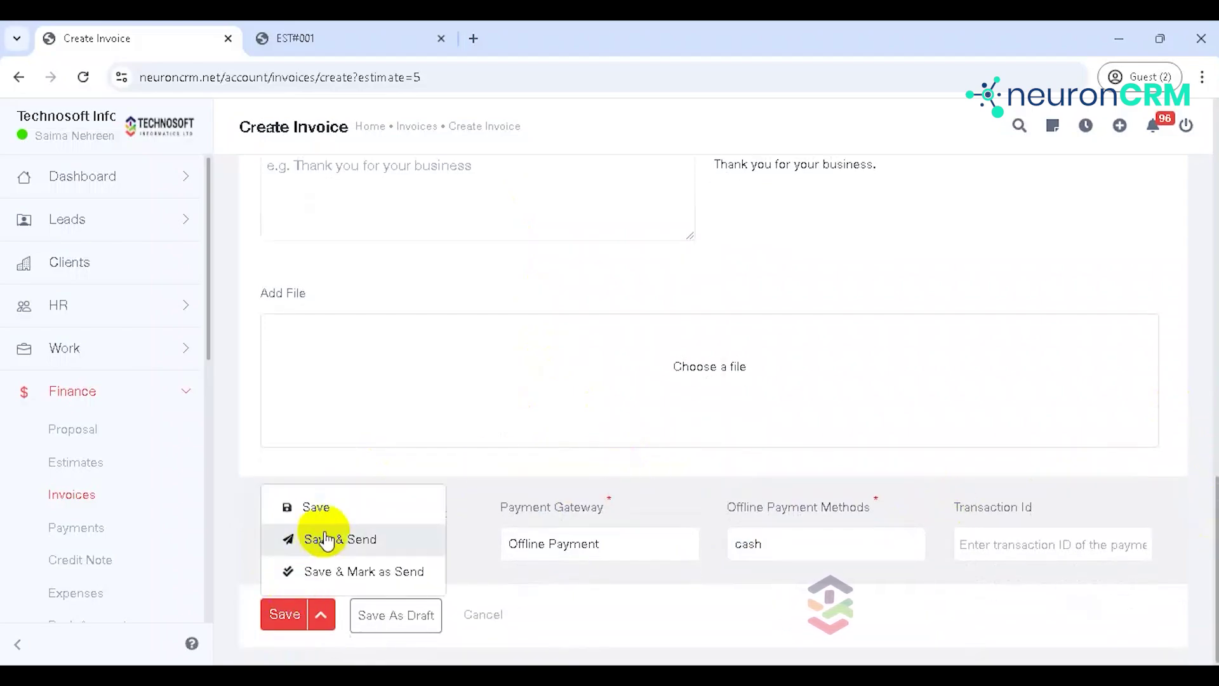
click(389, 625)
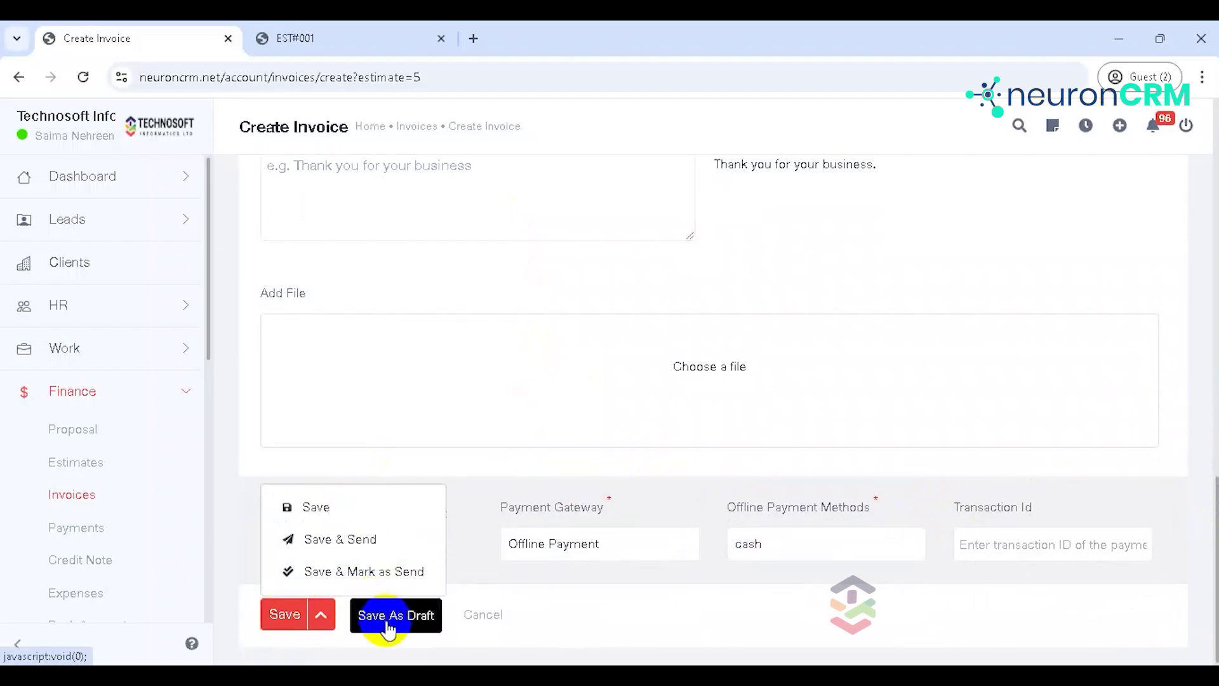
Step: Save the paid invoice, then view estimate EST#001 from the Estimates list
click(335, 507)
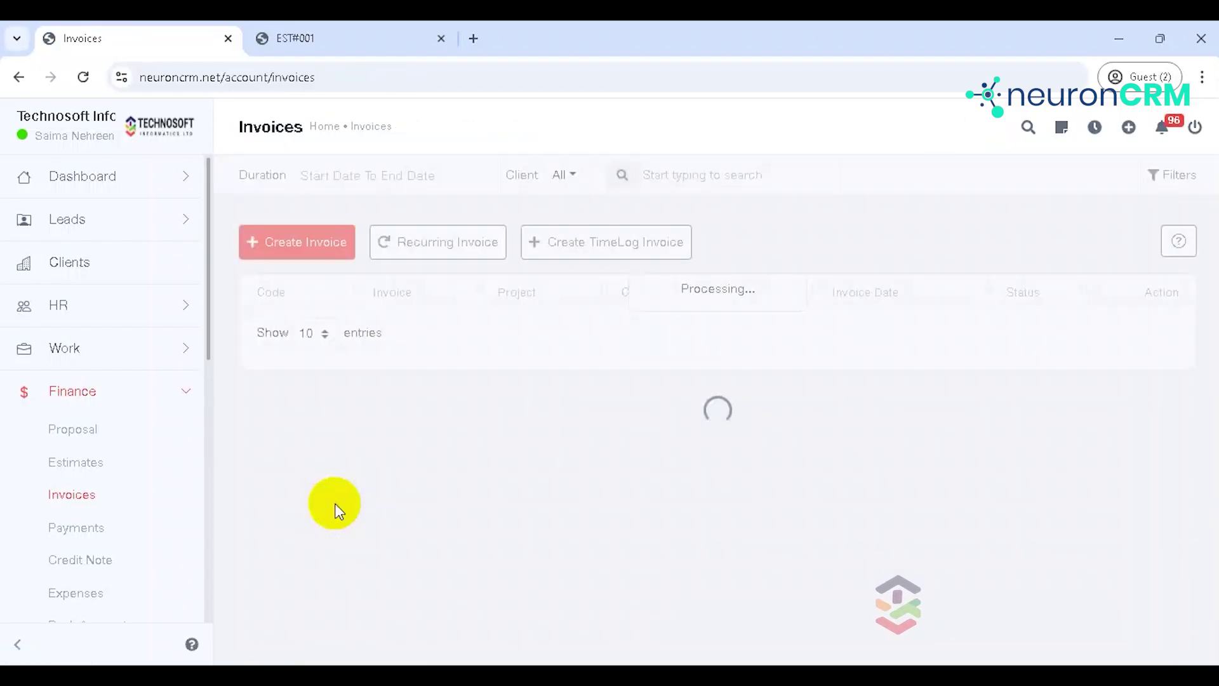
click(122, 472)
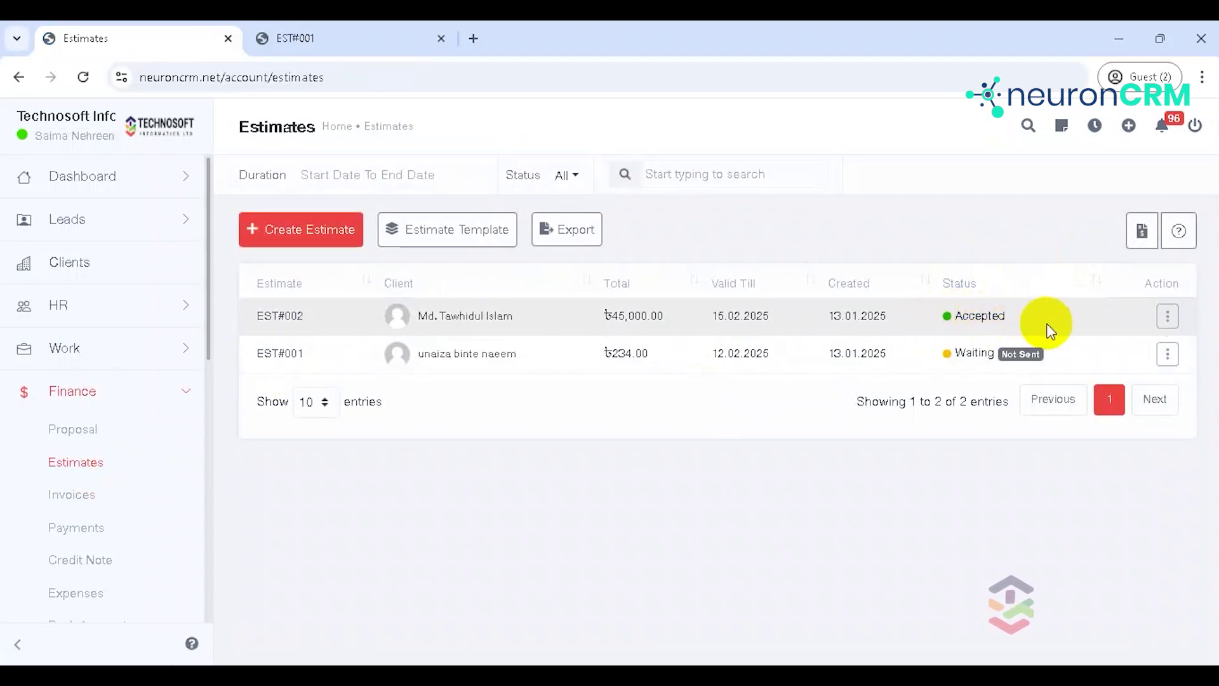
click(1160, 359)
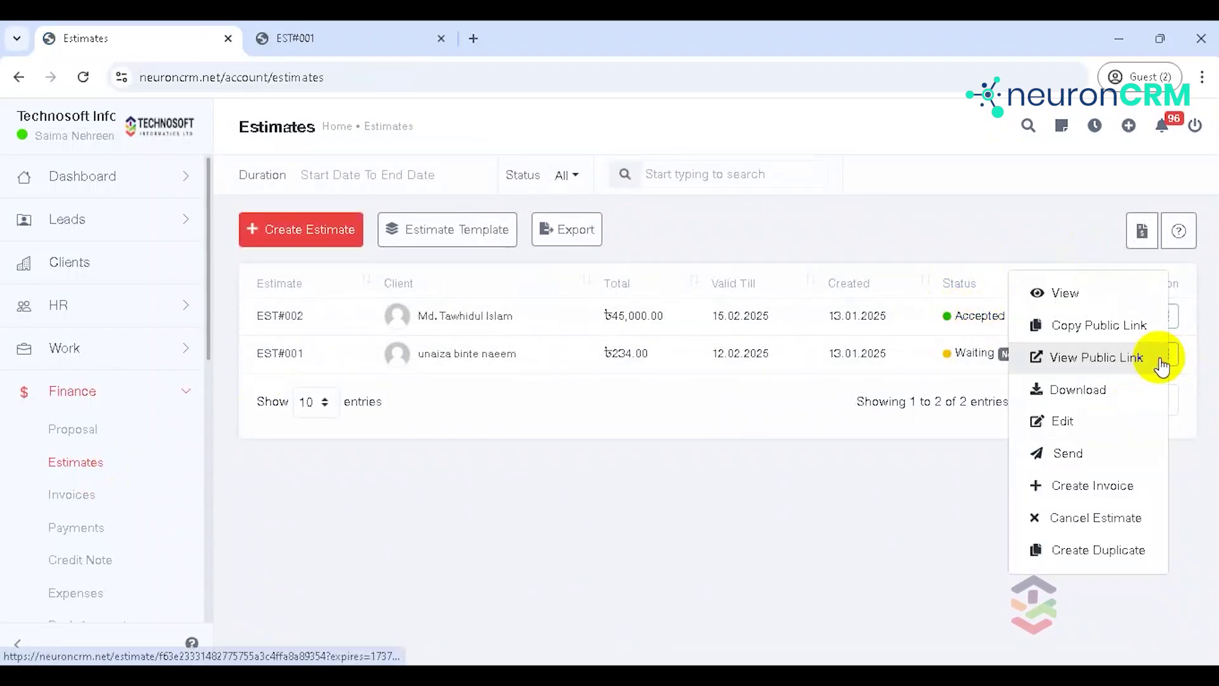
click(1065, 294)
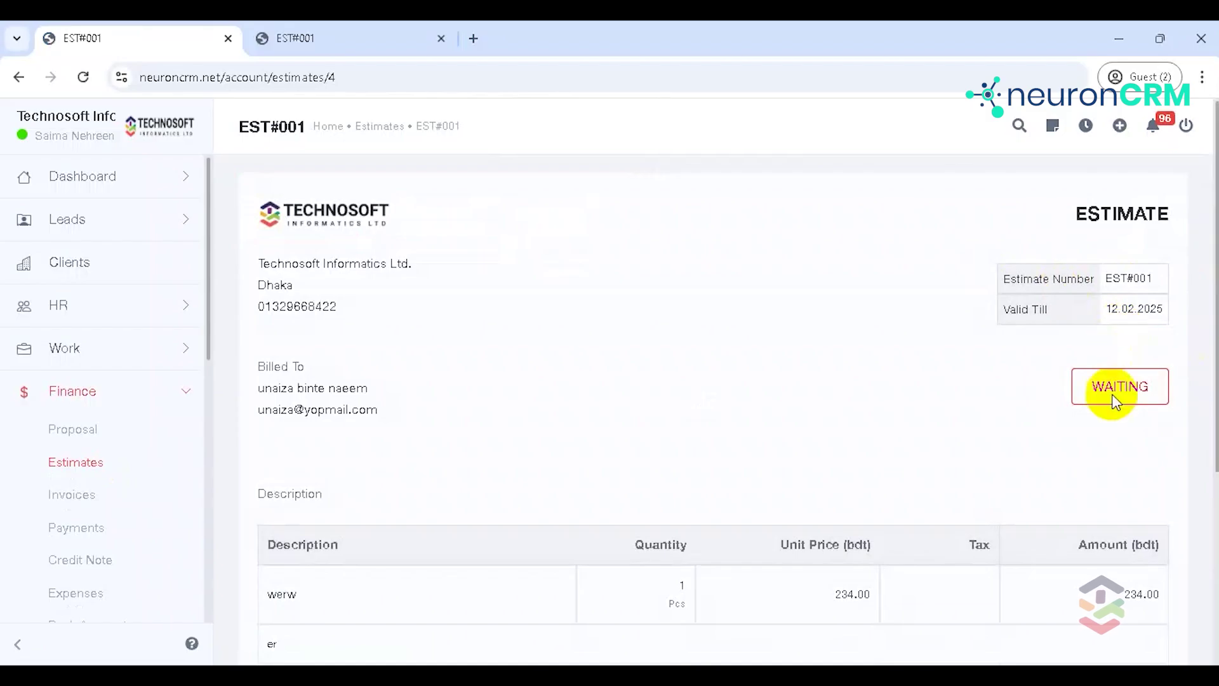
Step: Open estimate EST#001's edit form from its Action menu
drag(1209, 375, 1209, 565)
click(319, 593)
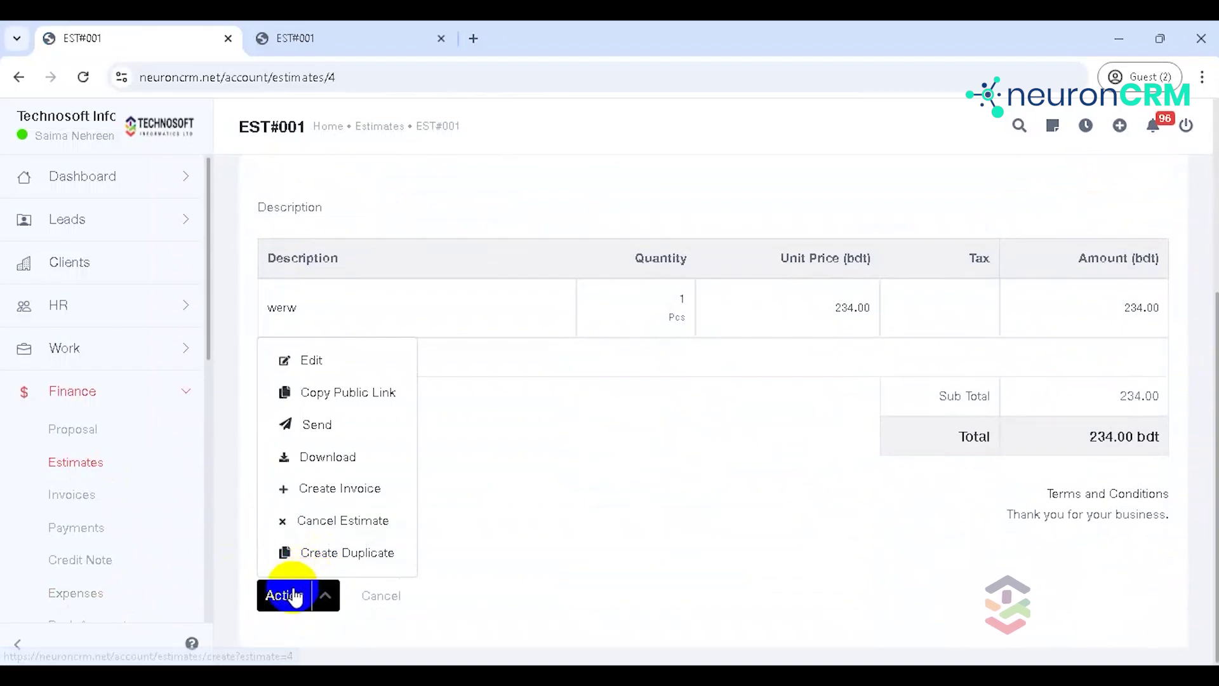
click(476, 493)
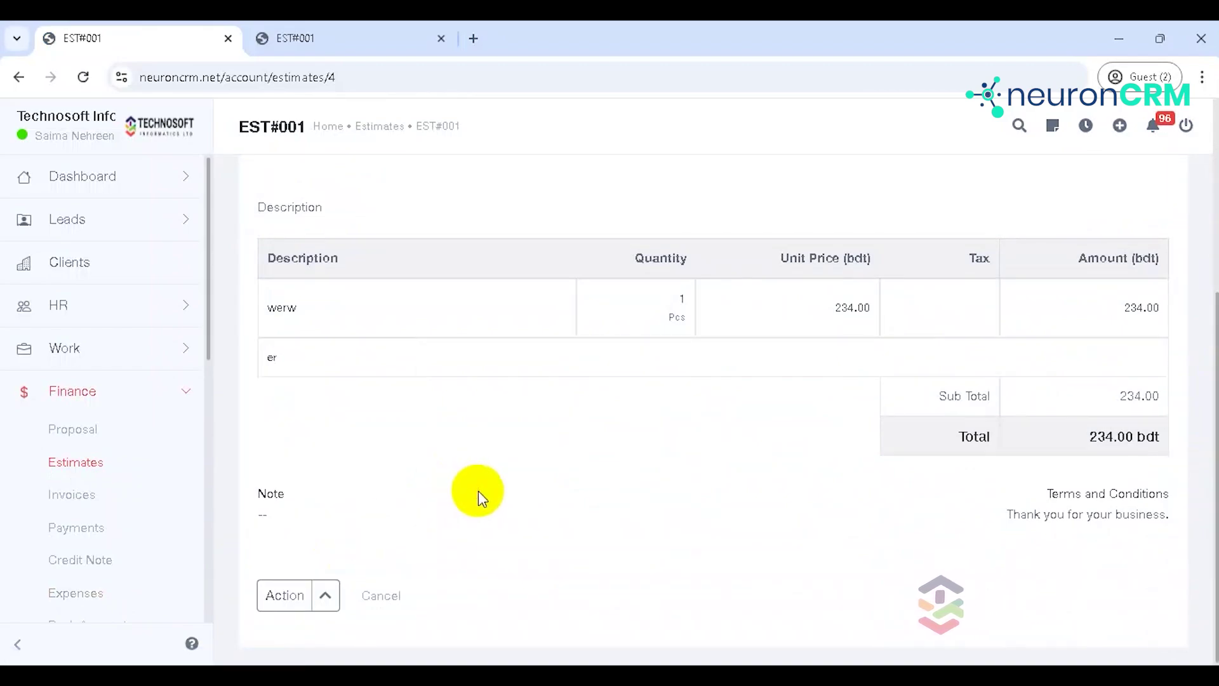
click(315, 599)
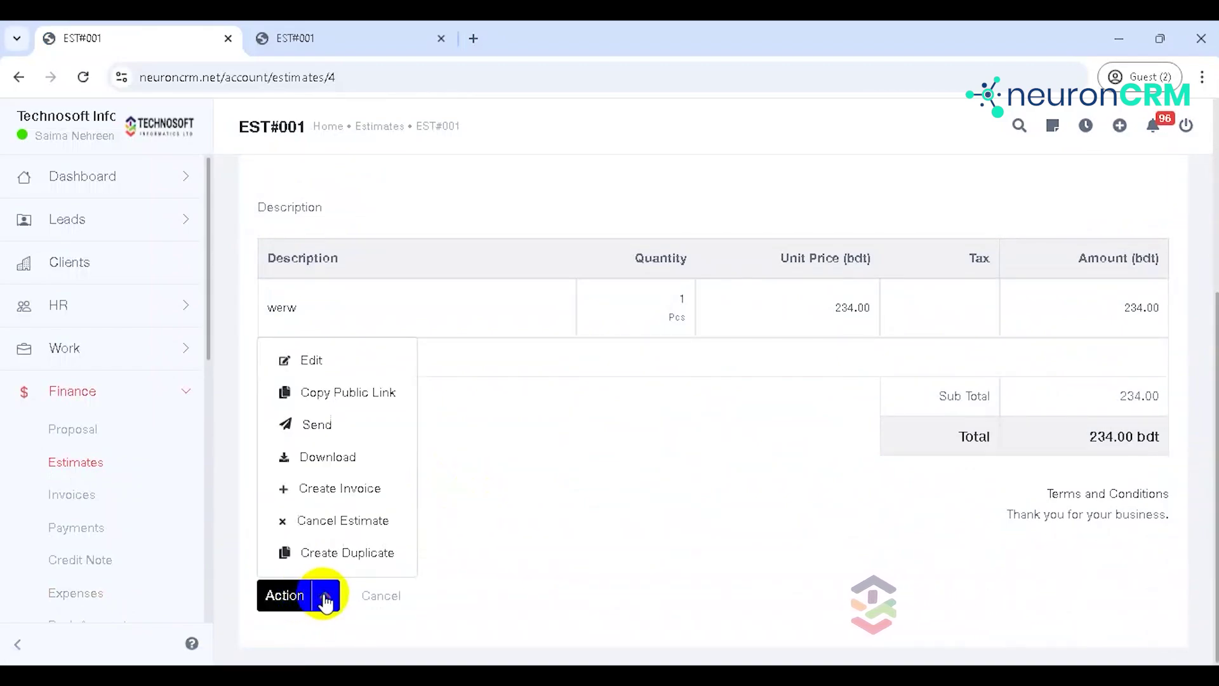
click(340, 357)
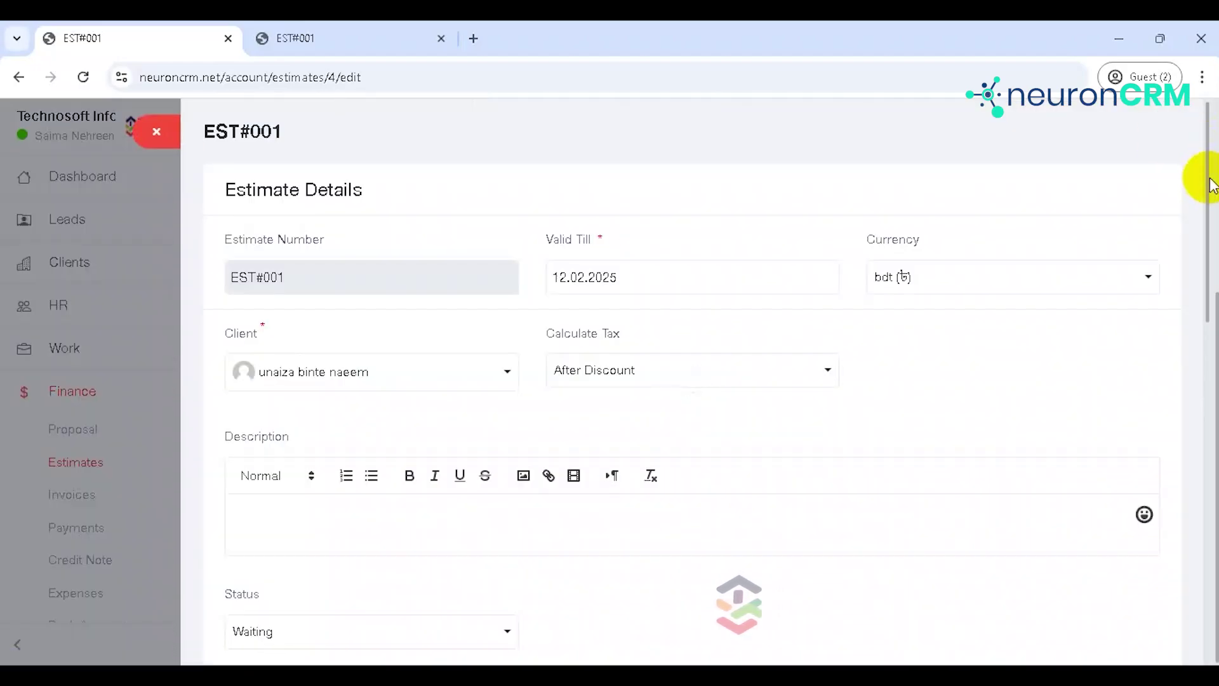
Step: Review the edit form and status choices, leave without saving, and return to Estimates
drag(1206, 305, 1204, 638)
key(ctrl+a)
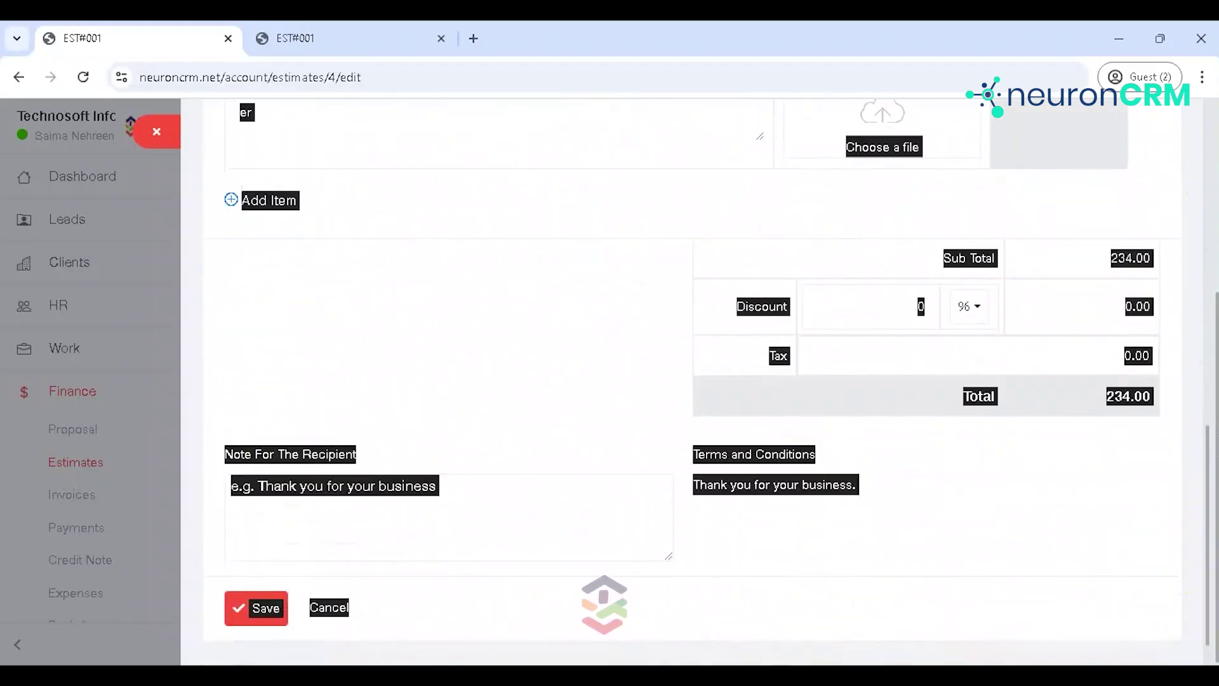
click(1156, 574)
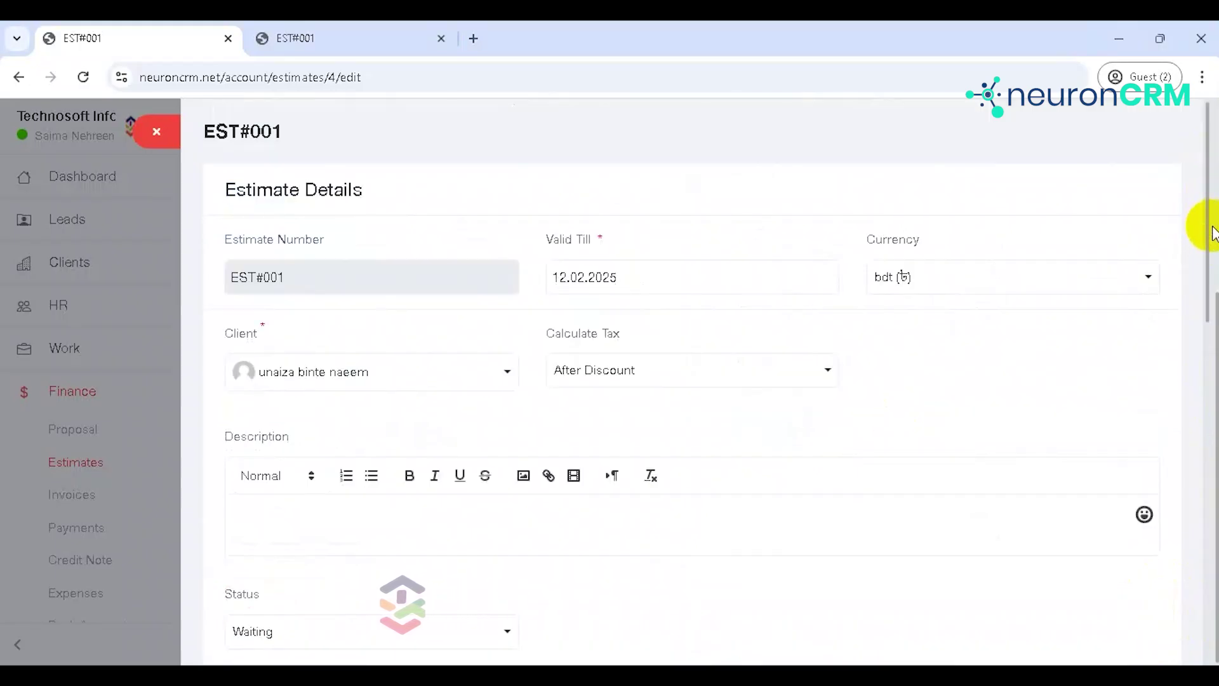
click(1204, 226)
drag(1204, 226, 1198, 389)
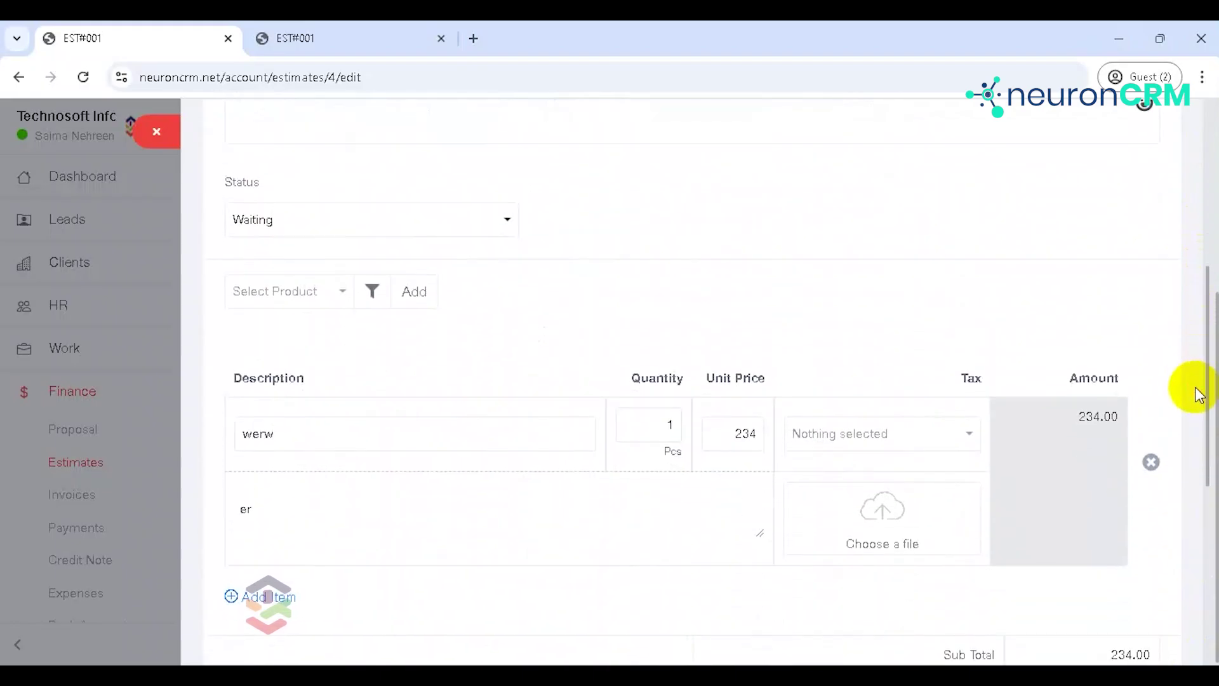
click(471, 212)
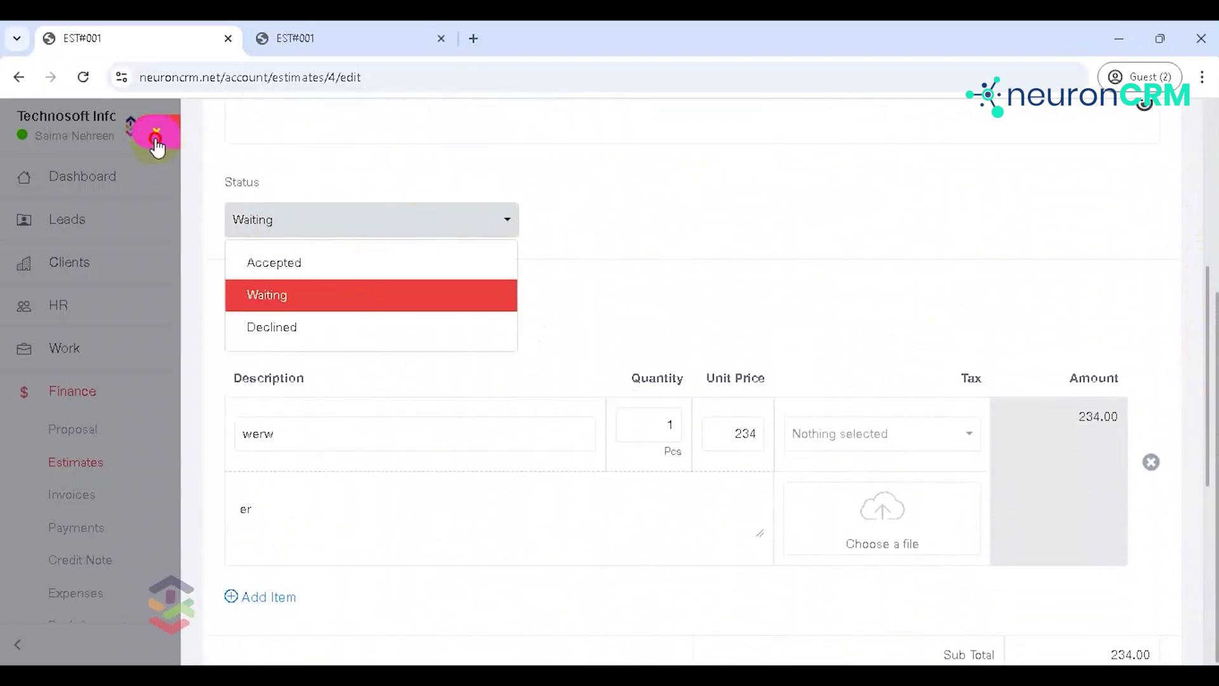
click(157, 147)
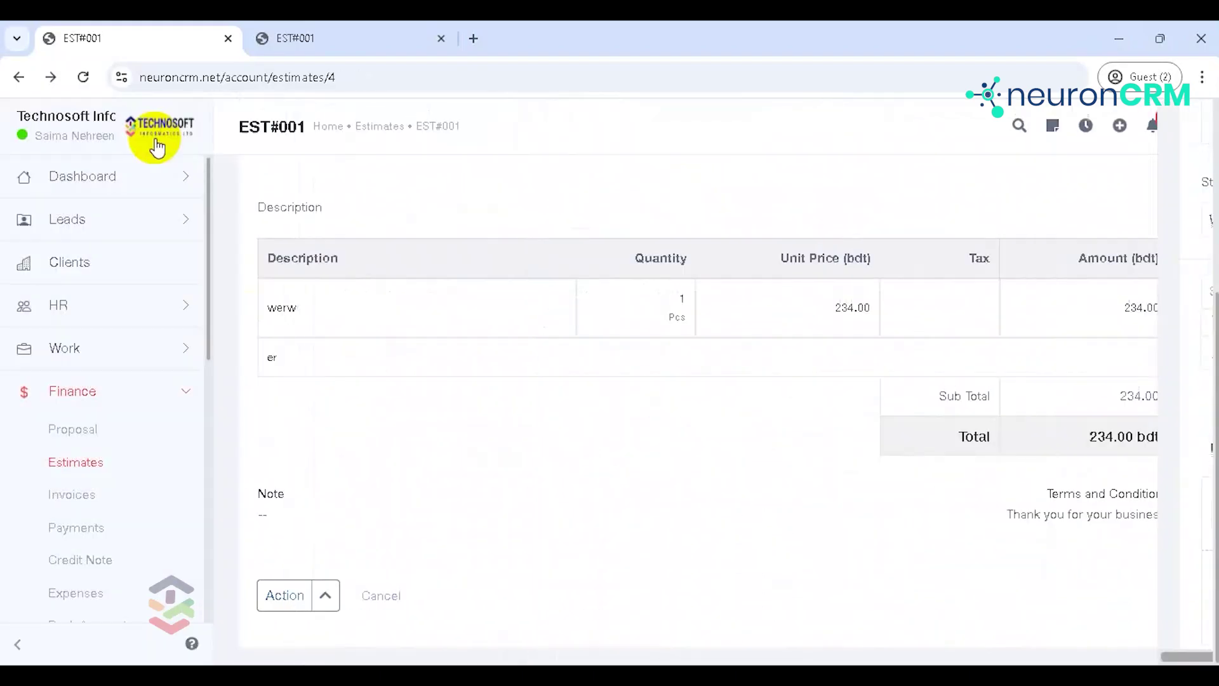
click(90, 477)
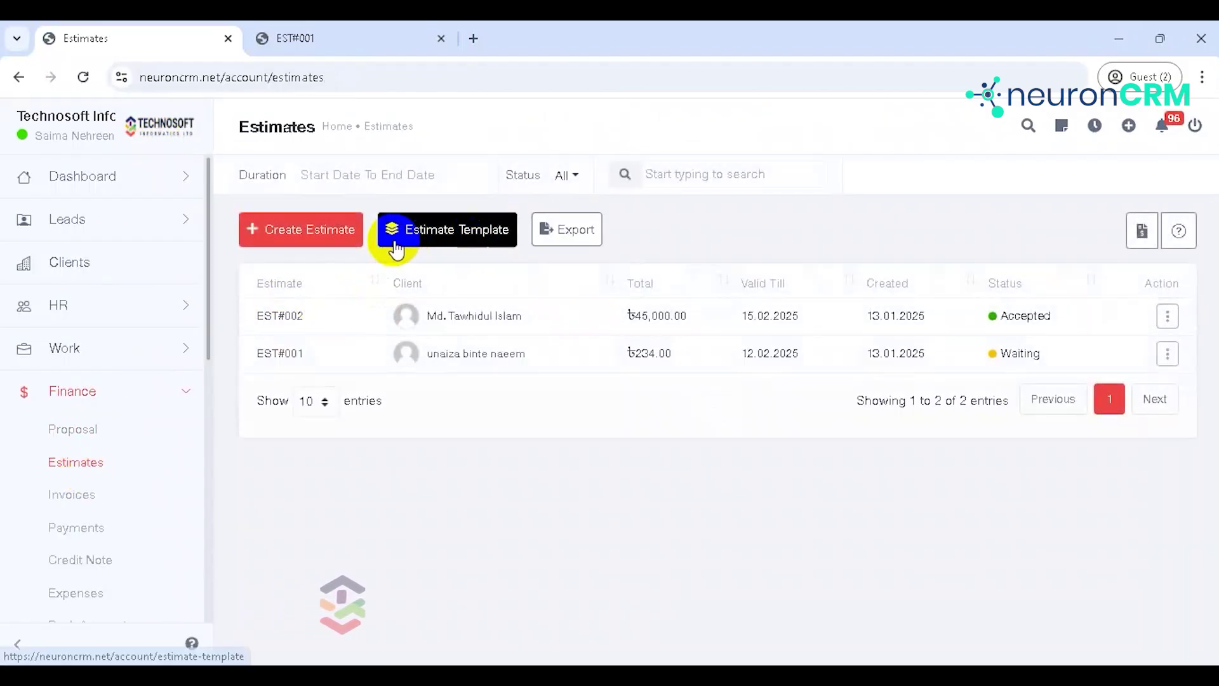
Step: Start a new estimate template, entering 'new' as its name
click(464, 242)
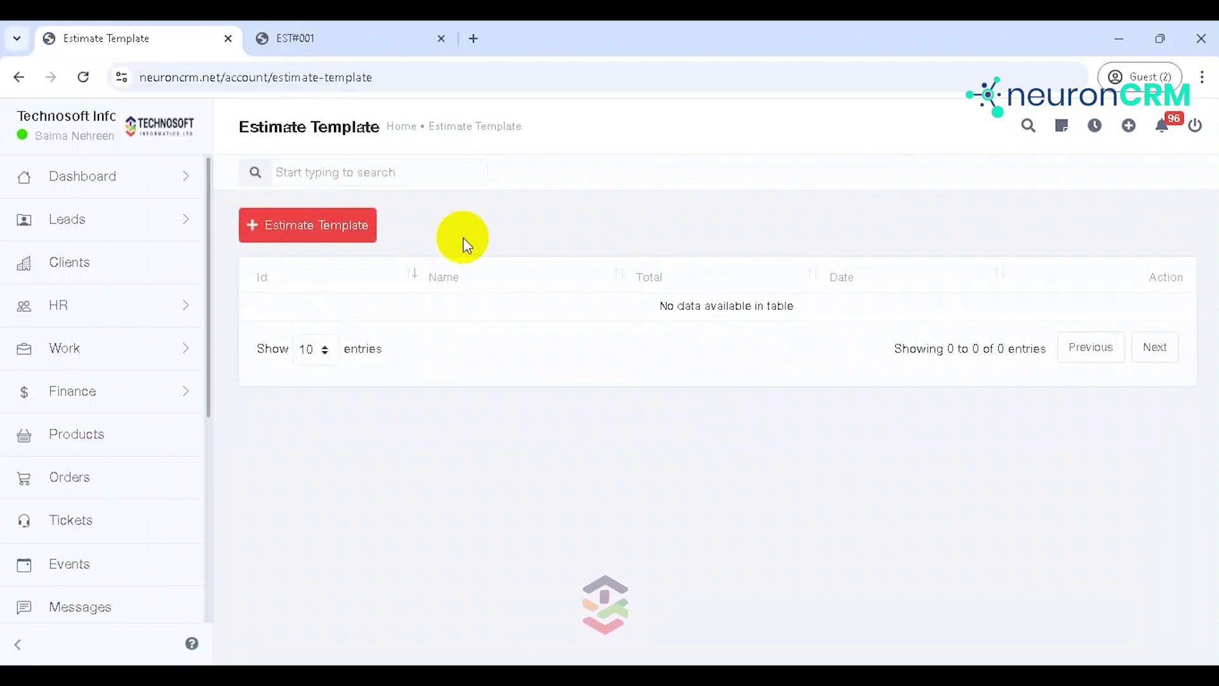
click(314, 233)
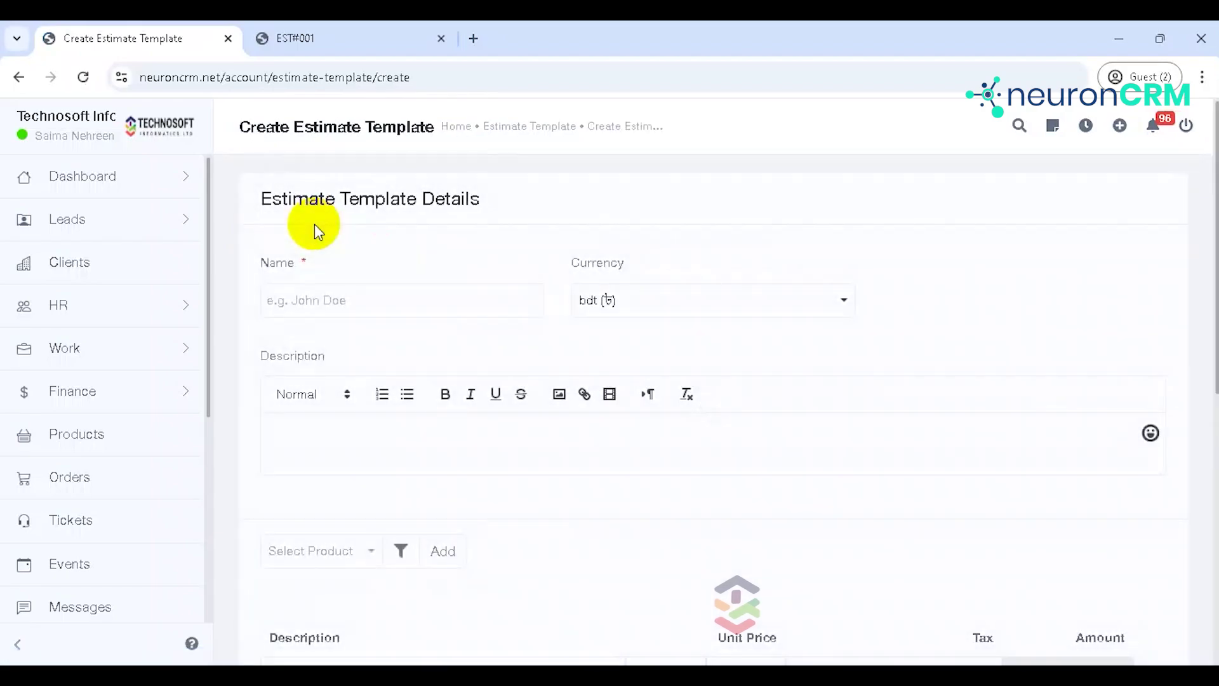
click(341, 301)
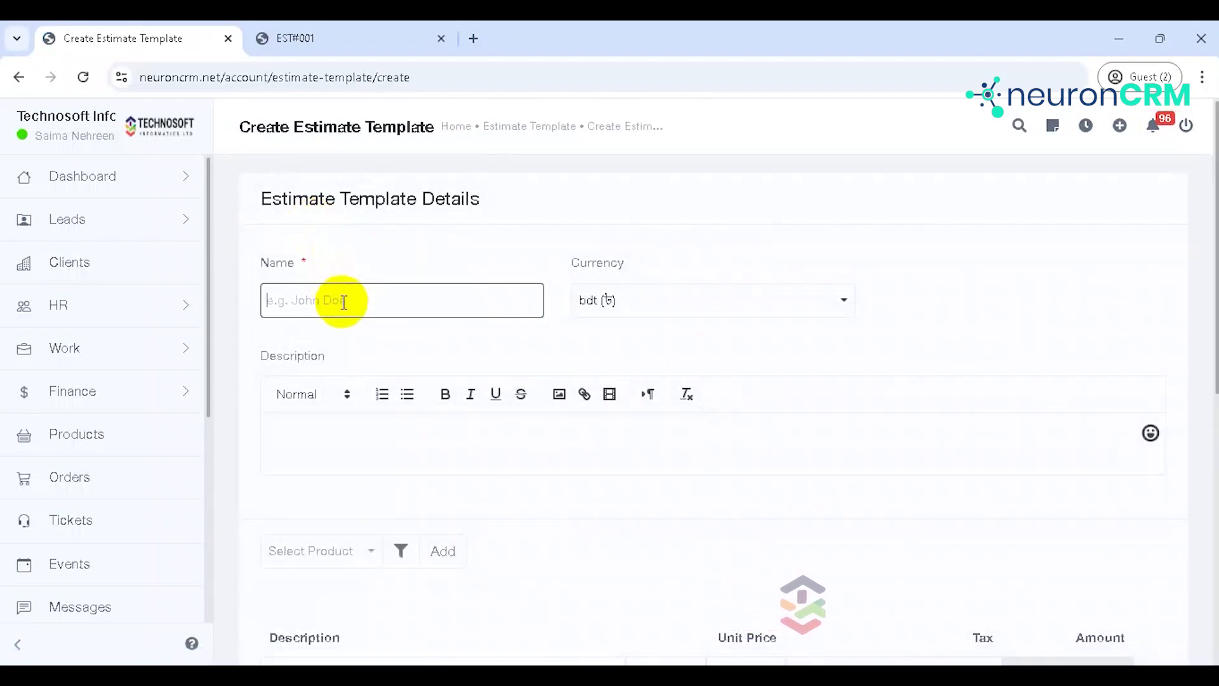
text(new template)
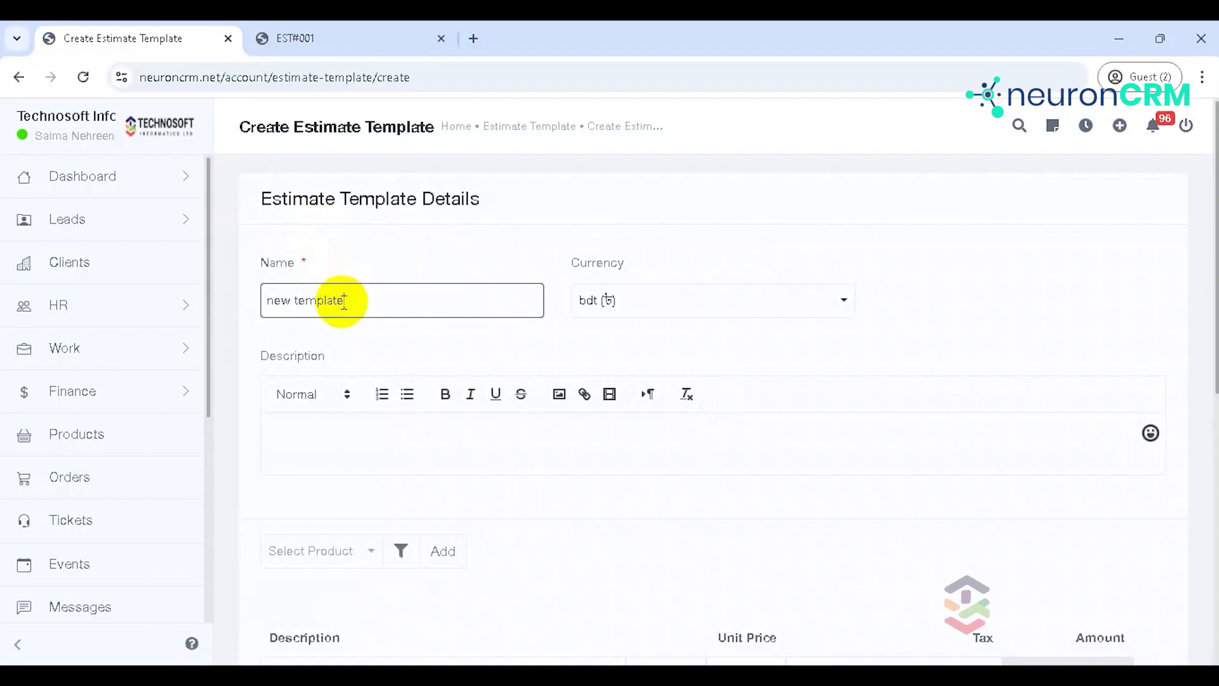
click(370, 428)
Step: Add the hp laptop - 0230 line item and save the template at 45,000.00
scroll(1209, 286, down, 3)
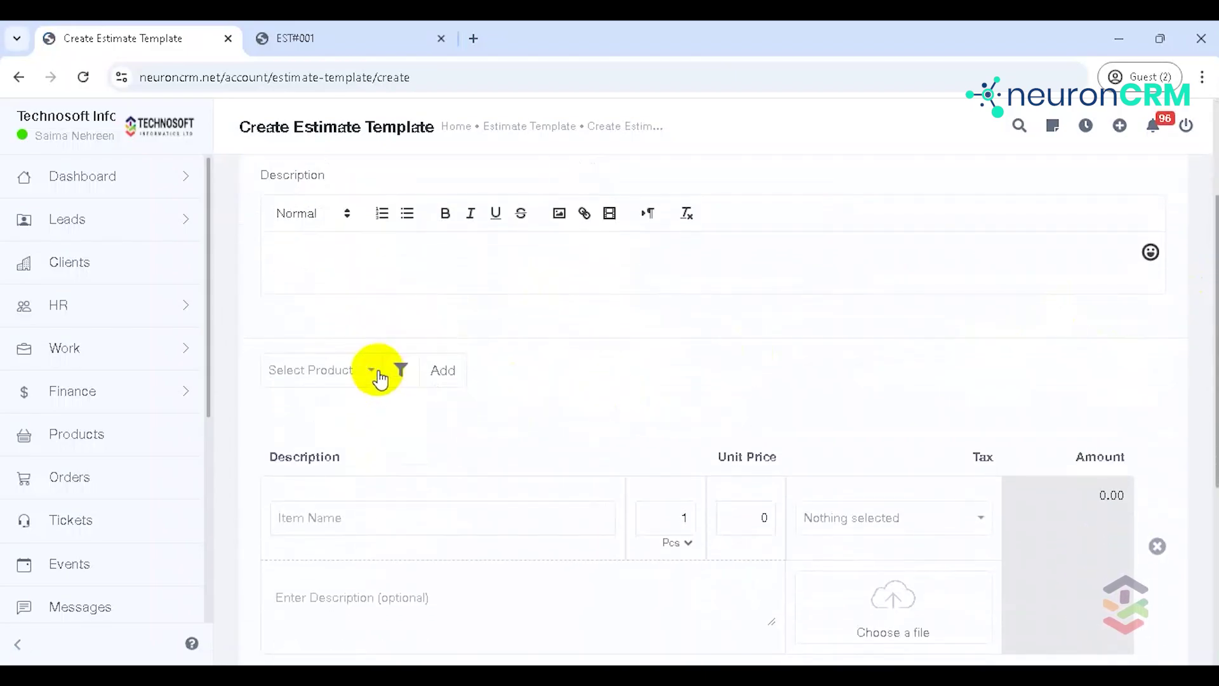
click(377, 374)
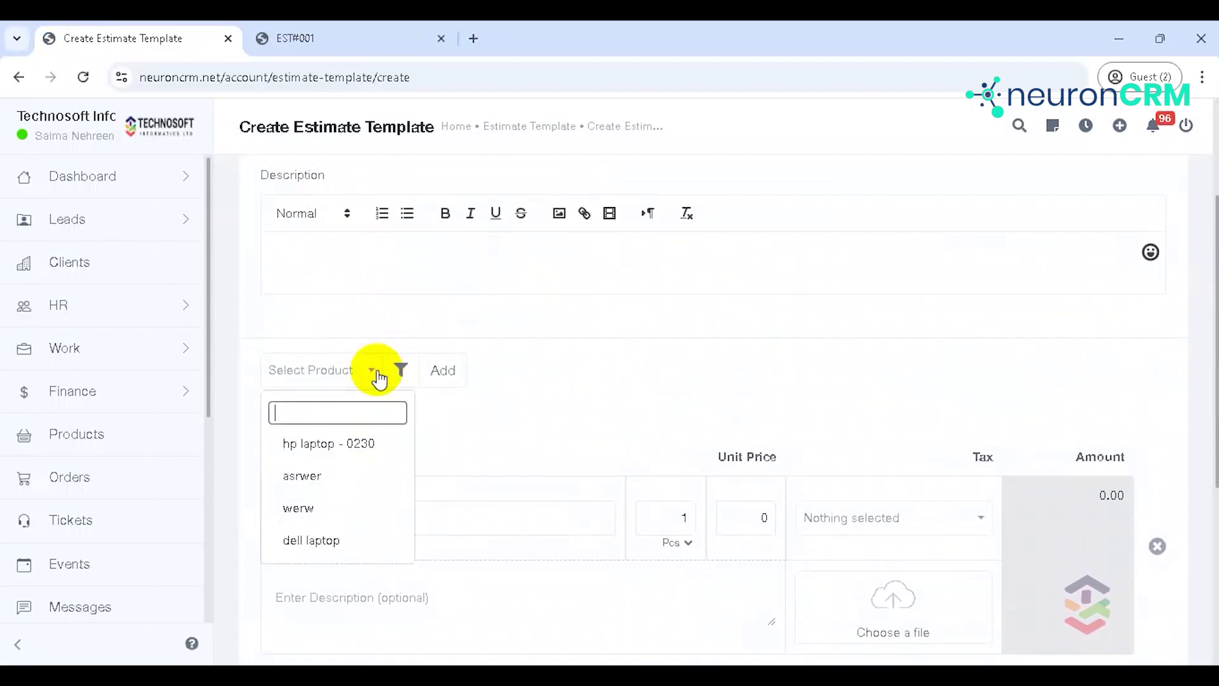
click(346, 443)
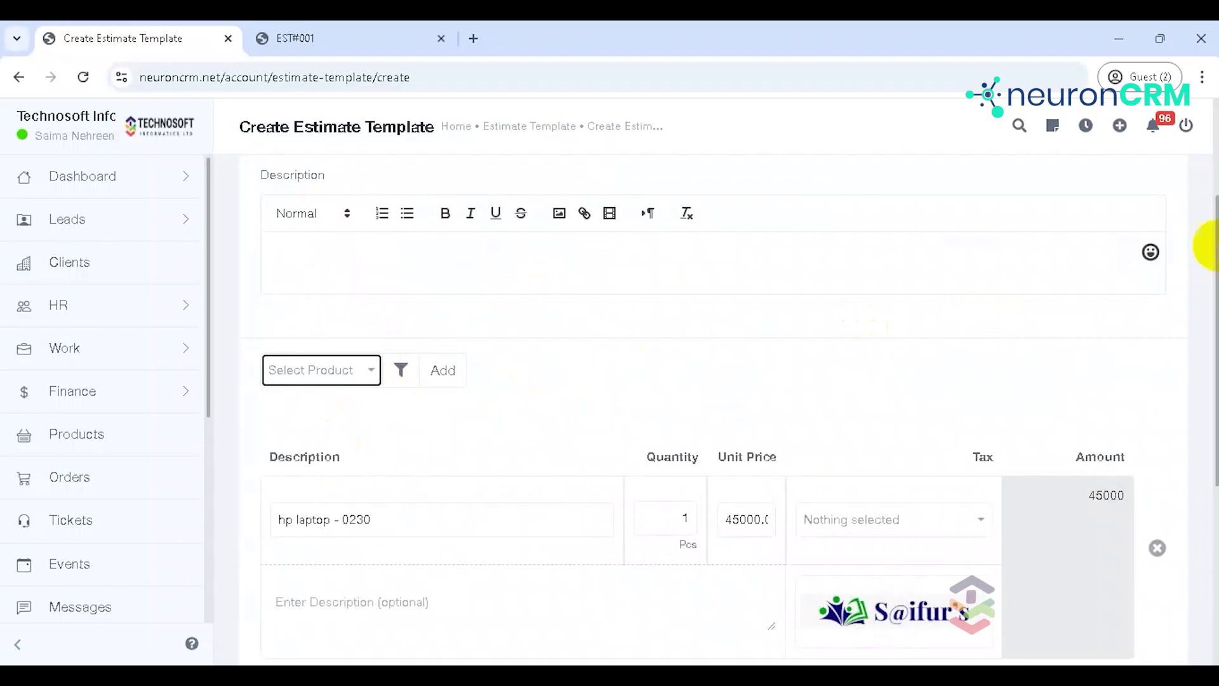
scroll(673, 203, down, 5)
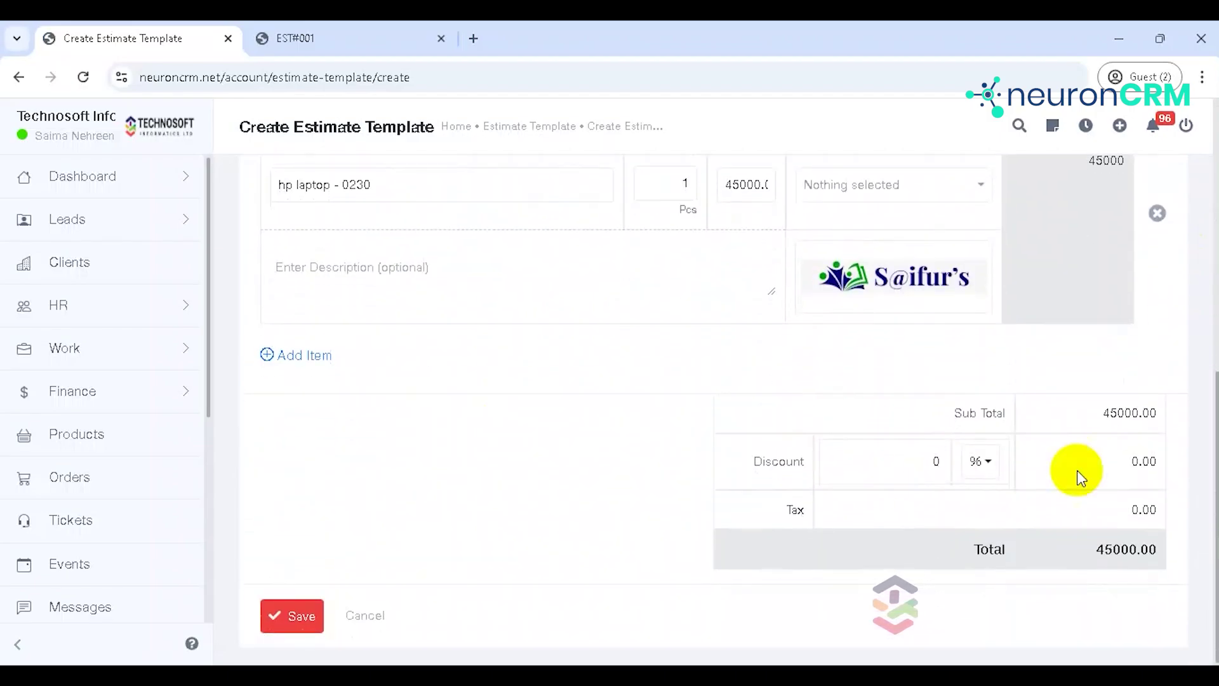
click(275, 611)
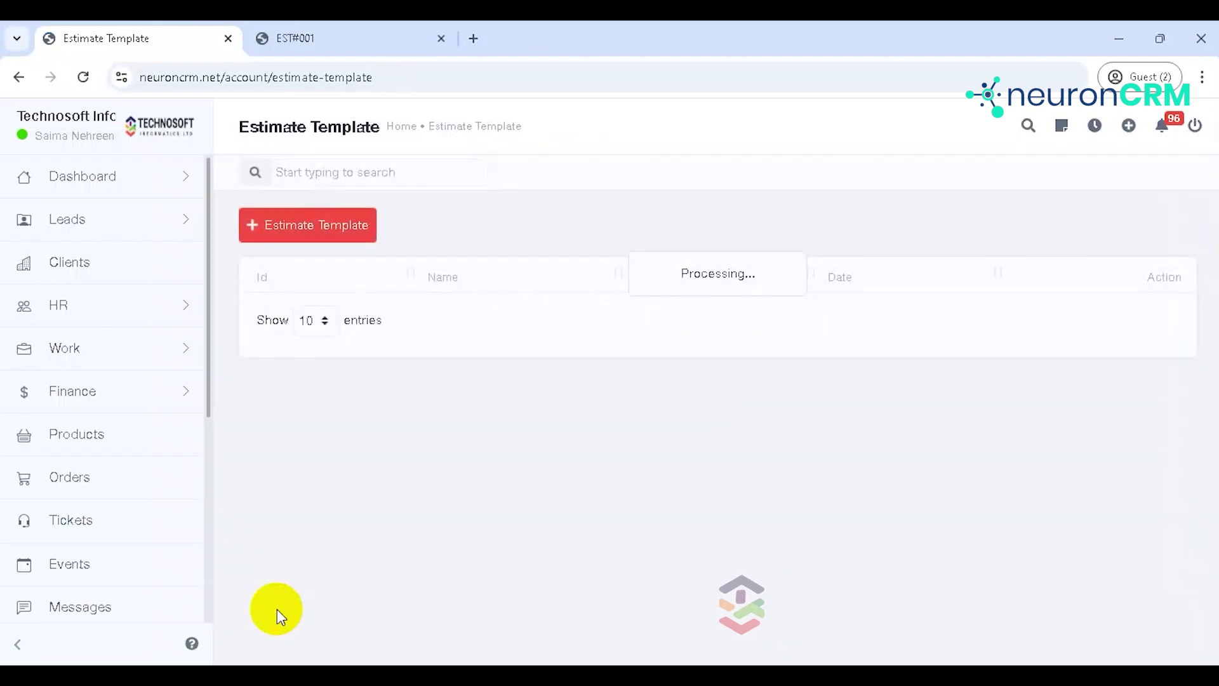
click(1171, 310)
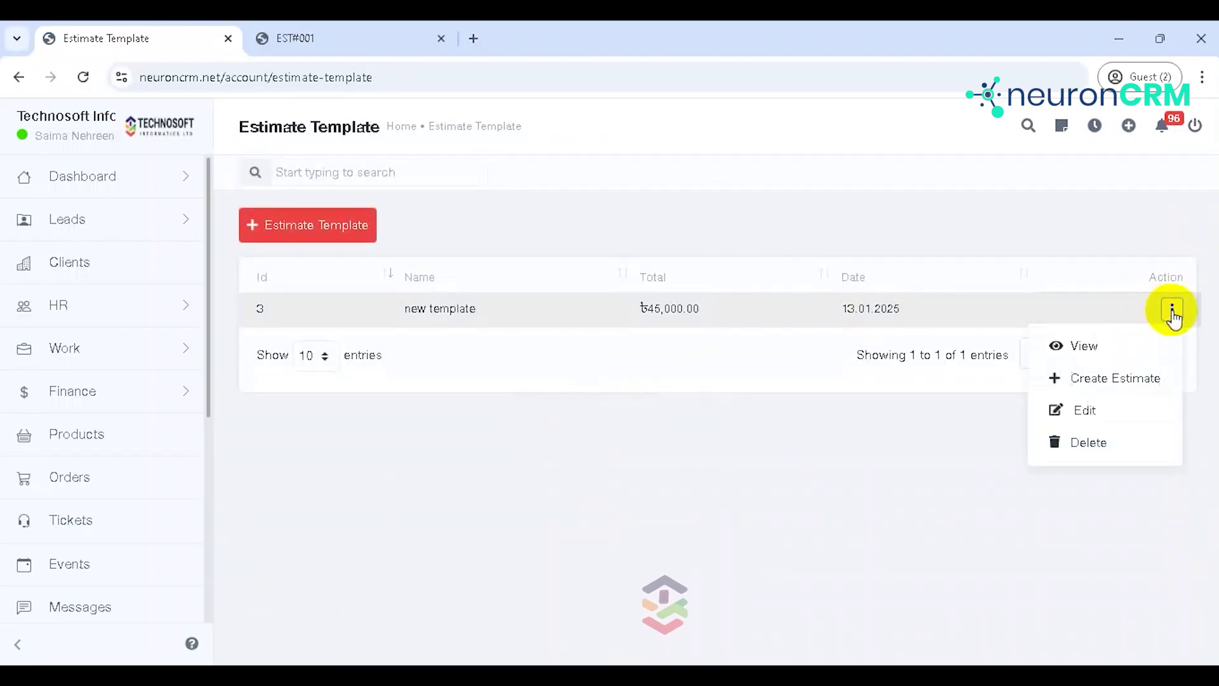
Step: Create estimate EST#003 from the template for a chosen client and save without sending
click(1106, 381)
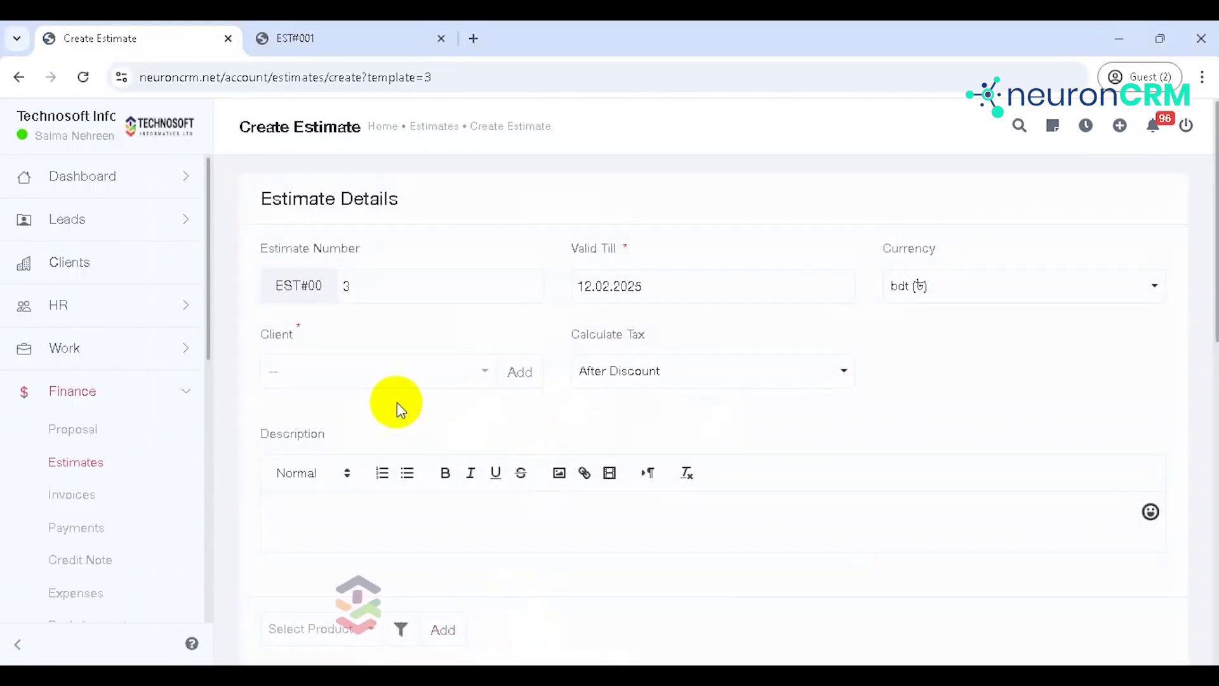
click(381, 381)
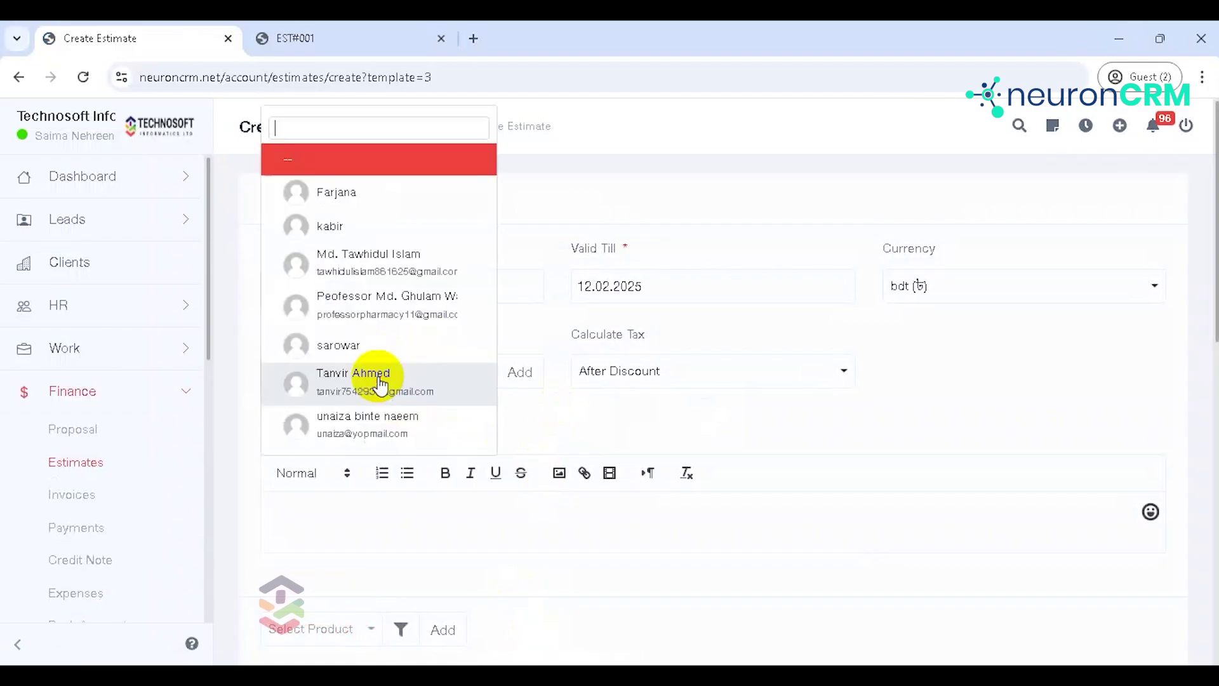
click(381, 348)
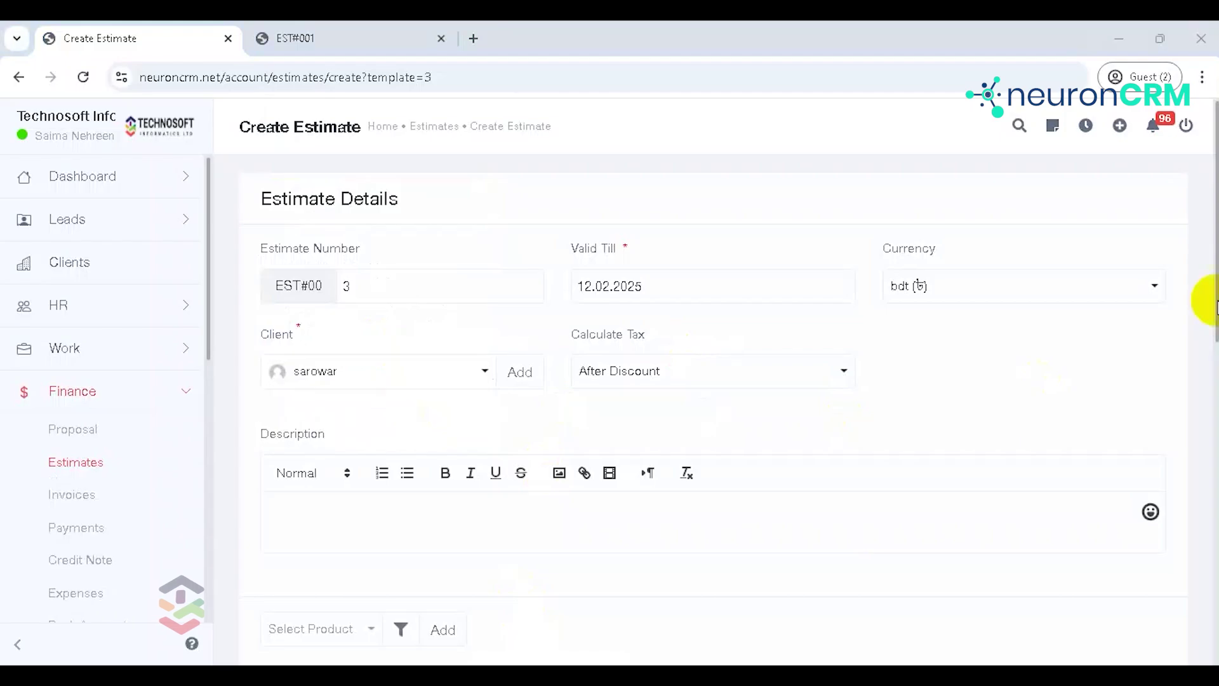
drag(1217, 340, 1217, 635)
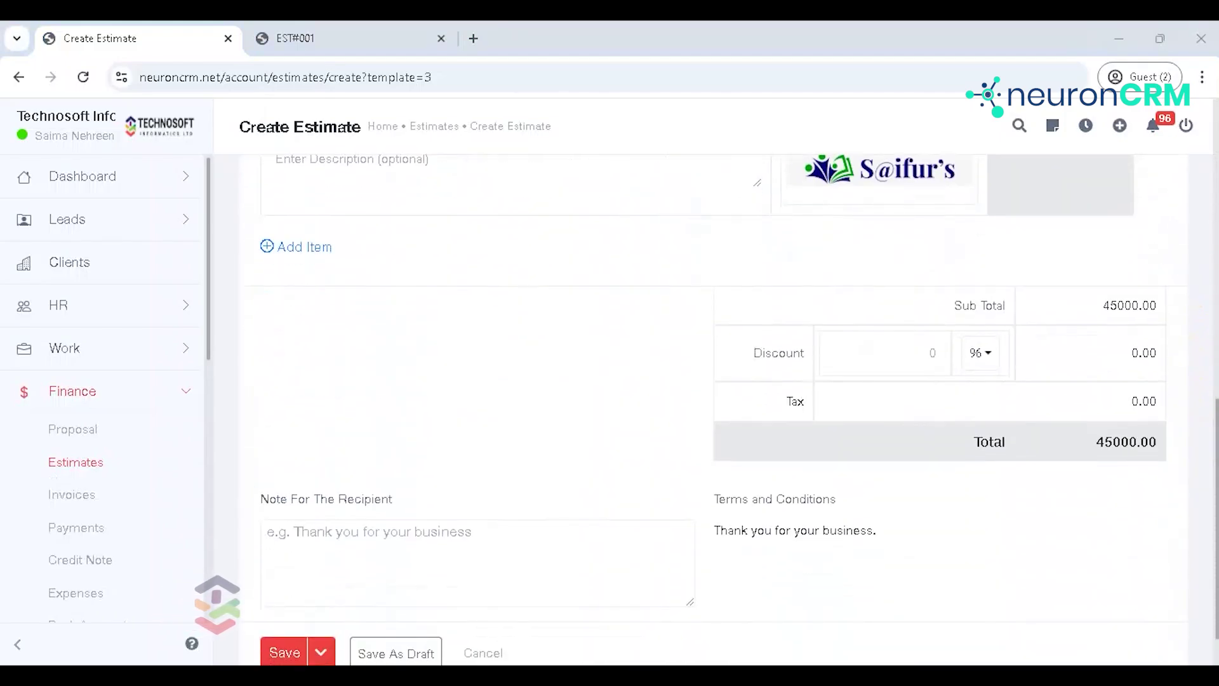
click(321, 652)
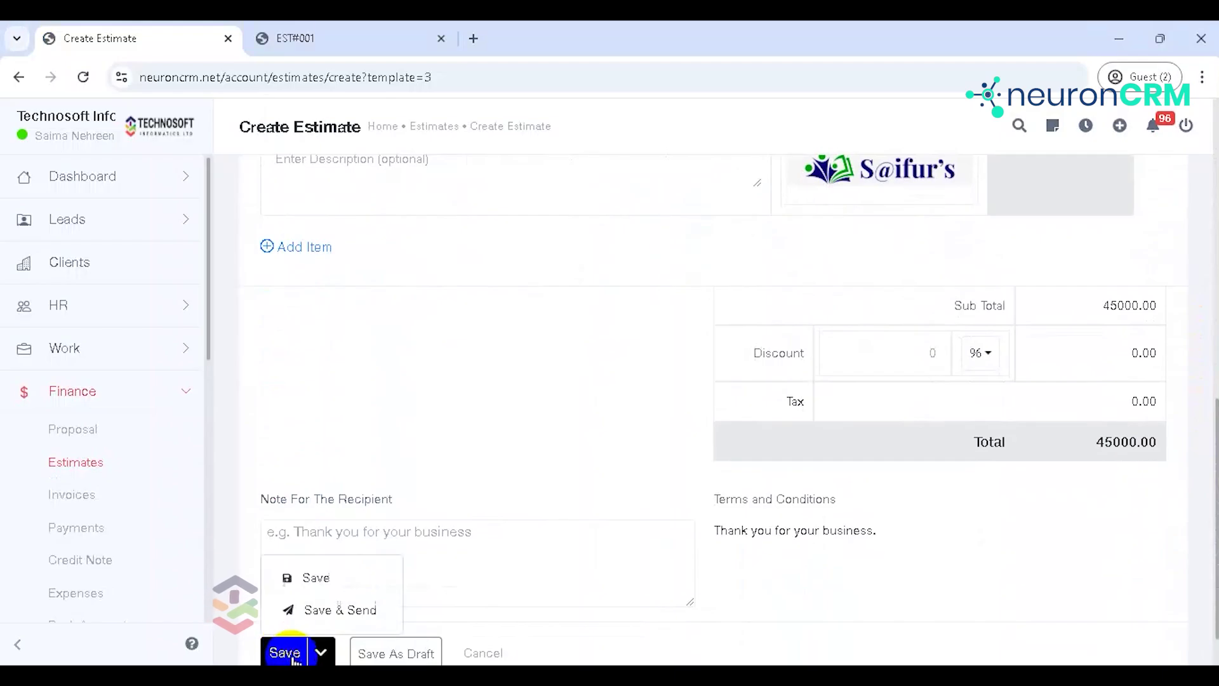
click(321, 576)
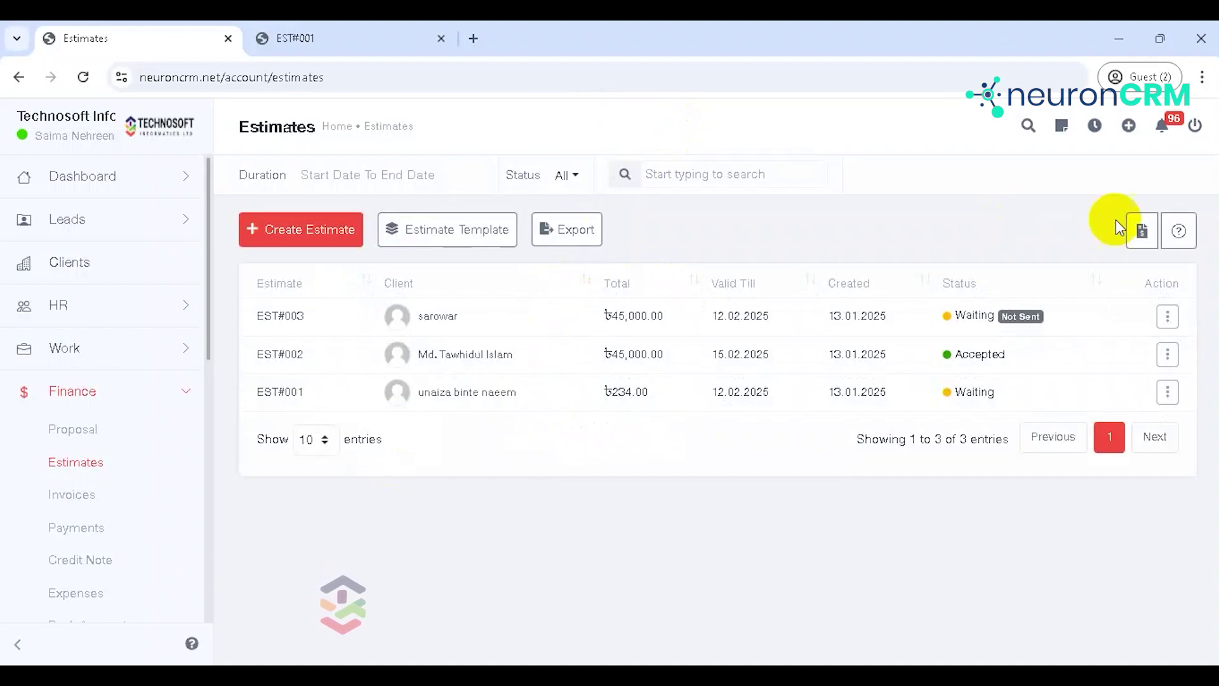
Step: Send an estimate request invitation to a selected client, then go back to Estimates
click(1144, 243)
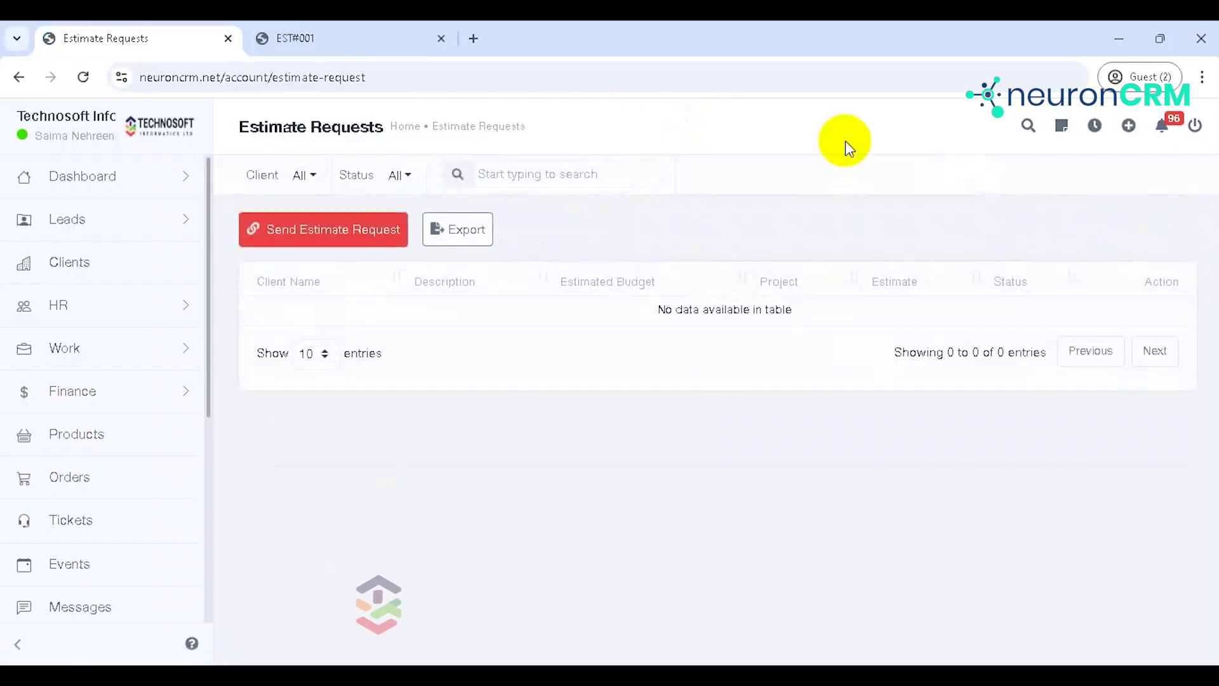
click(357, 244)
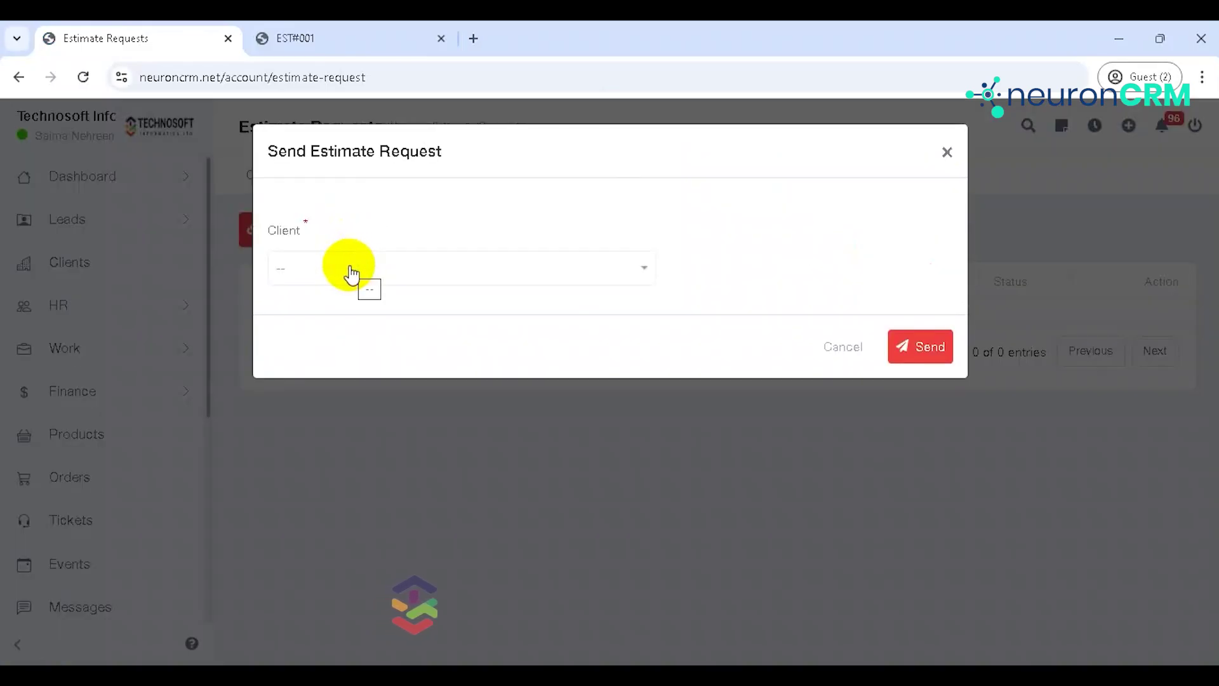
click(352, 274)
click(356, 343)
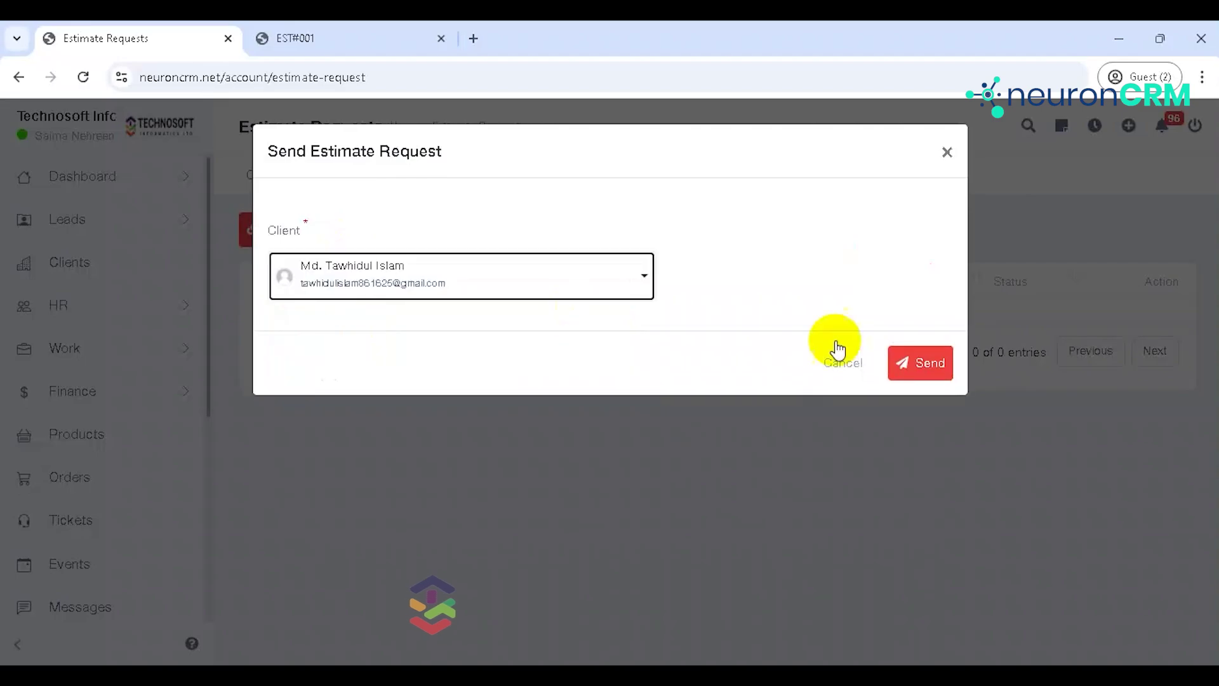
click(914, 360)
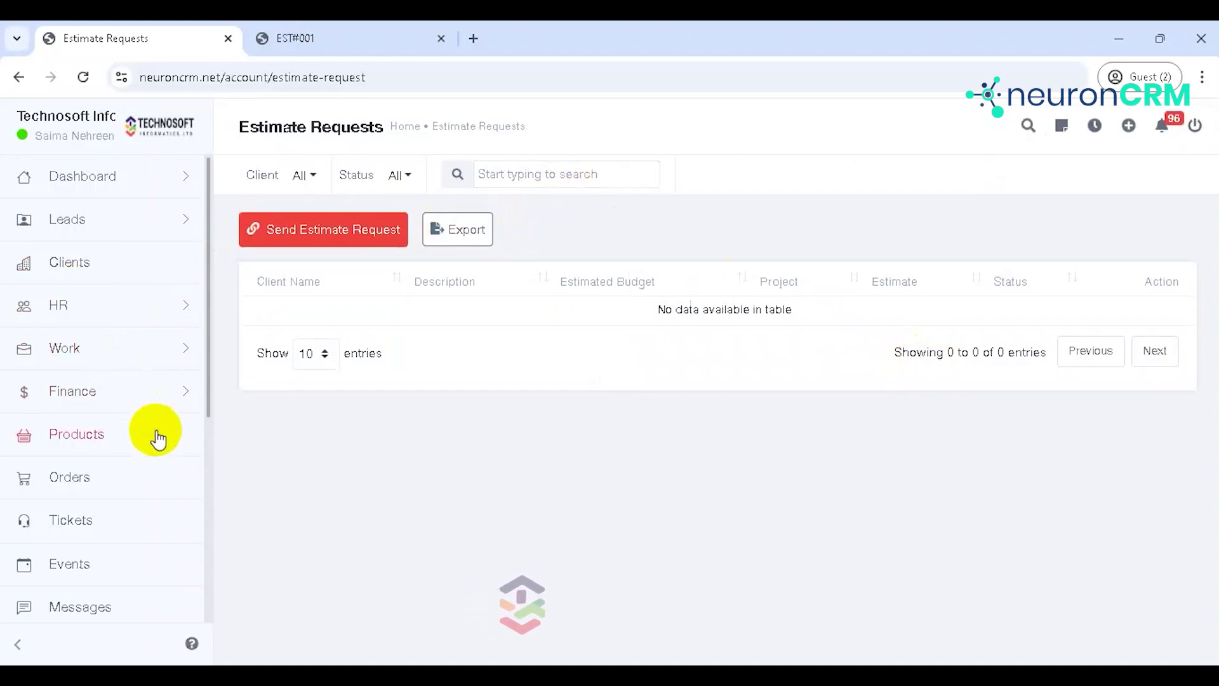
click(158, 386)
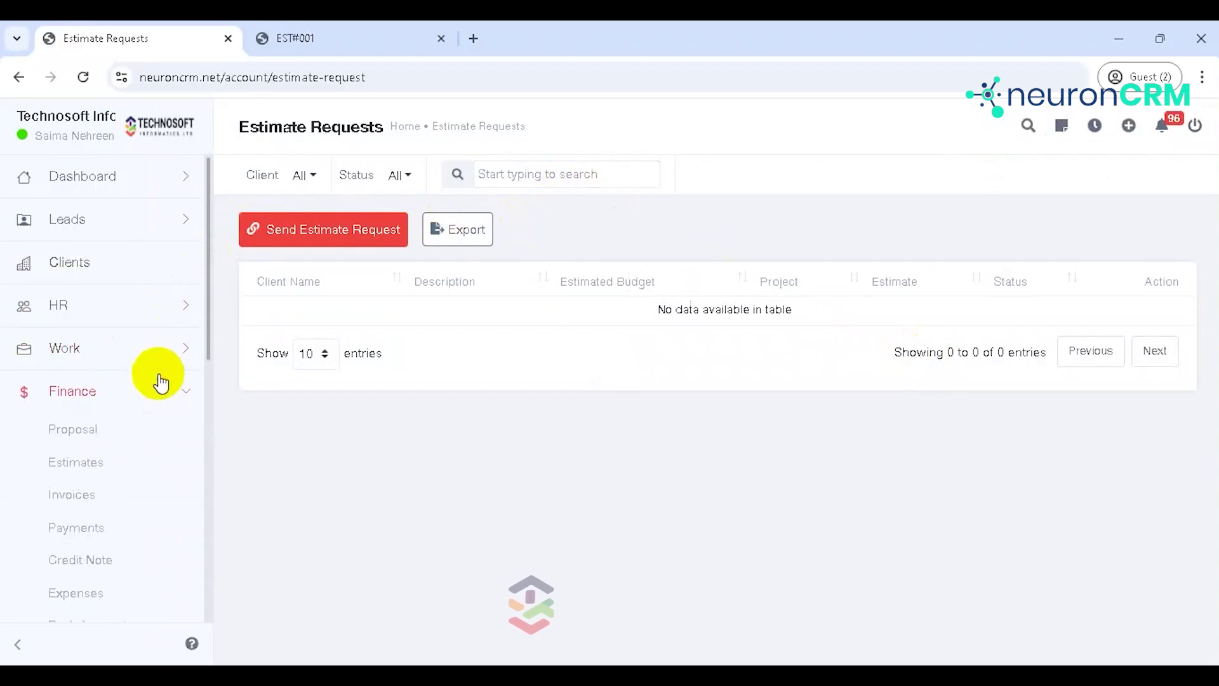
click(99, 471)
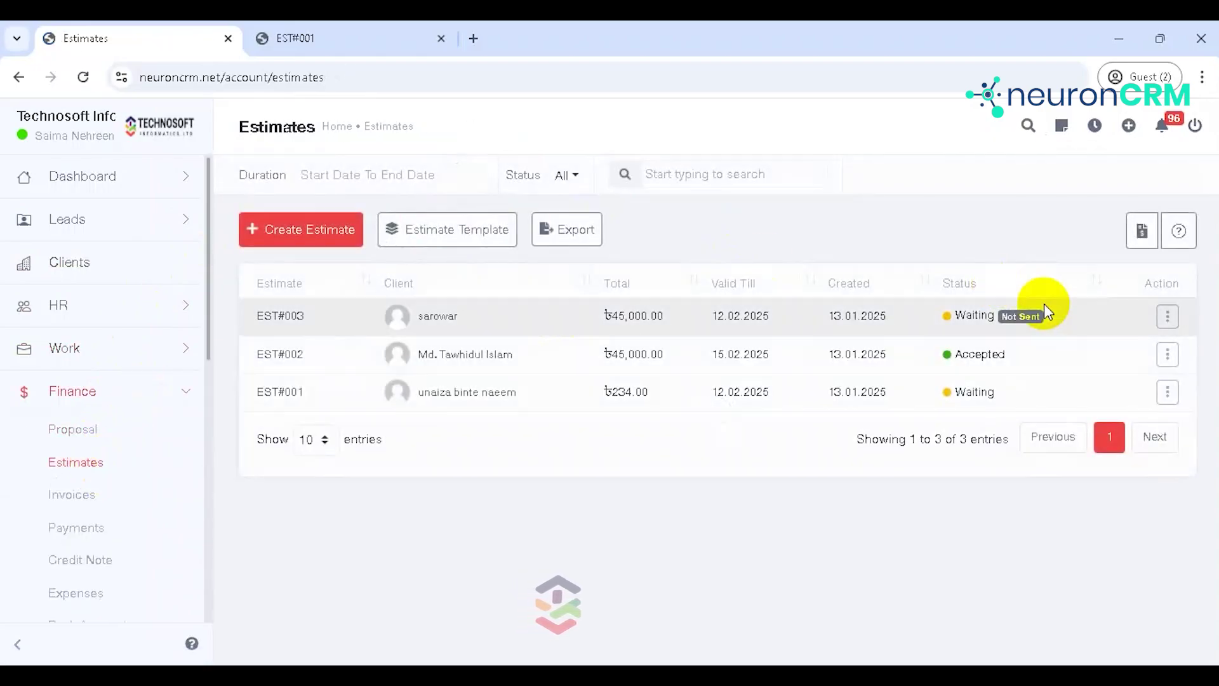
Step: Open the Estimate Lifecycle explainer from the Estimates page's How It Works button
click(1192, 235)
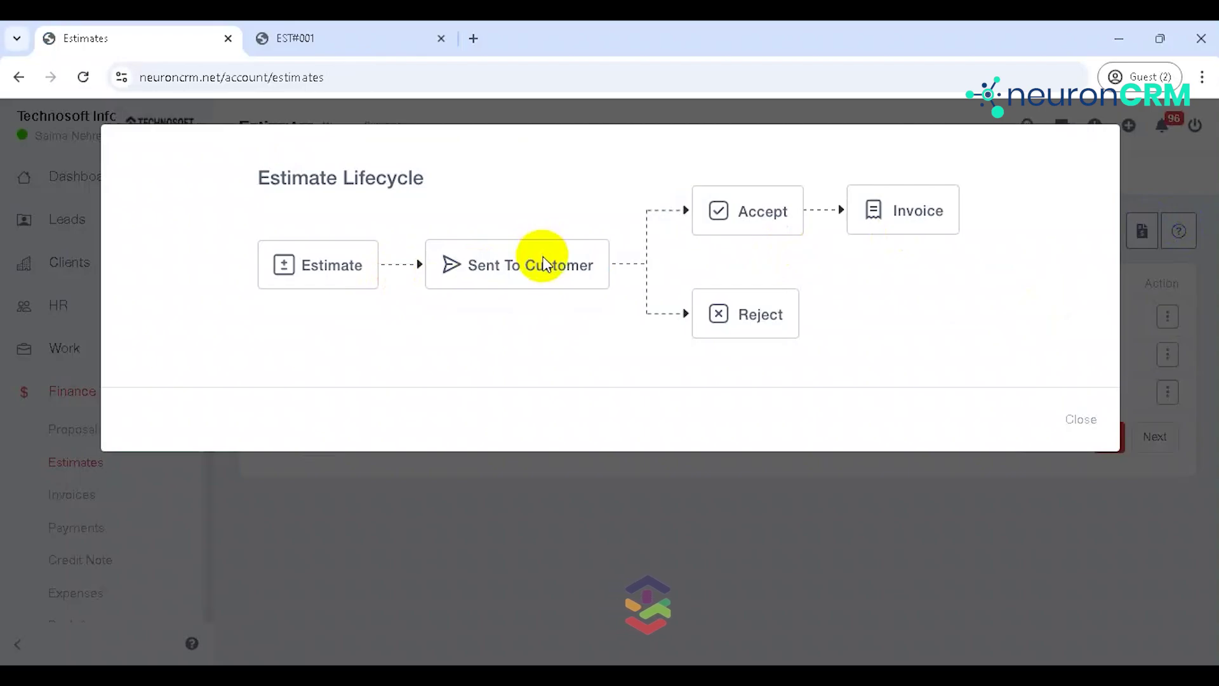
Step: Close the lifecycle explainer and start a new invoice from the Invoices list
click(1080, 419)
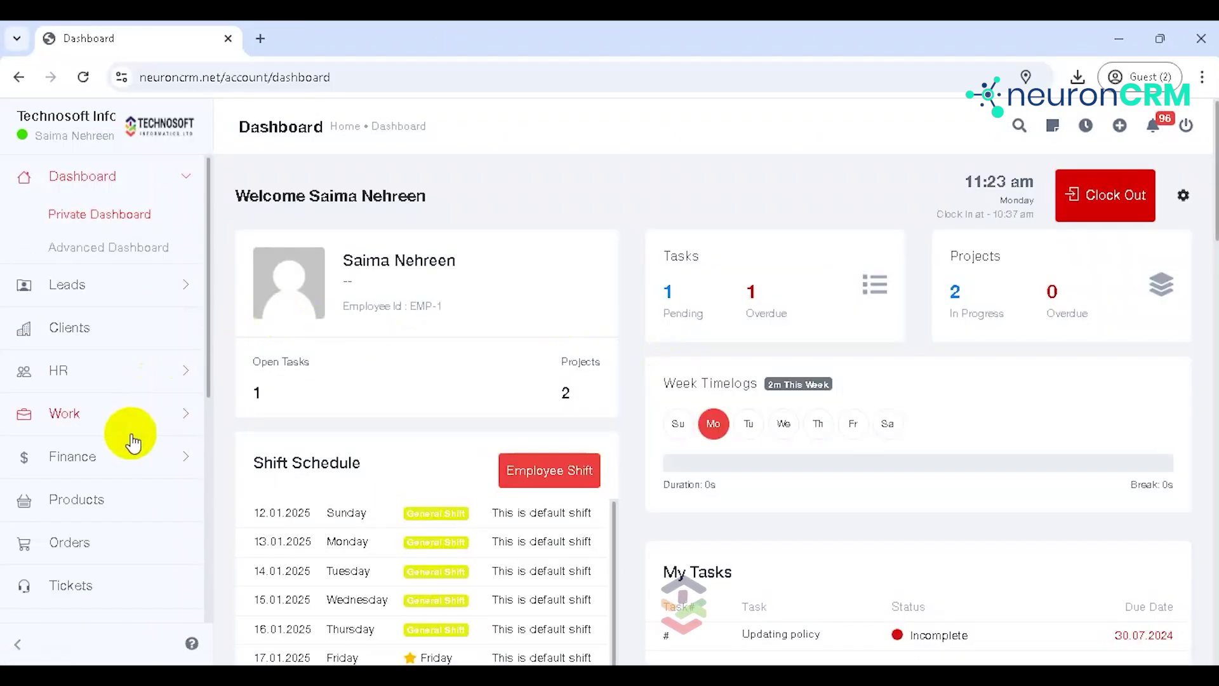
click(122, 457)
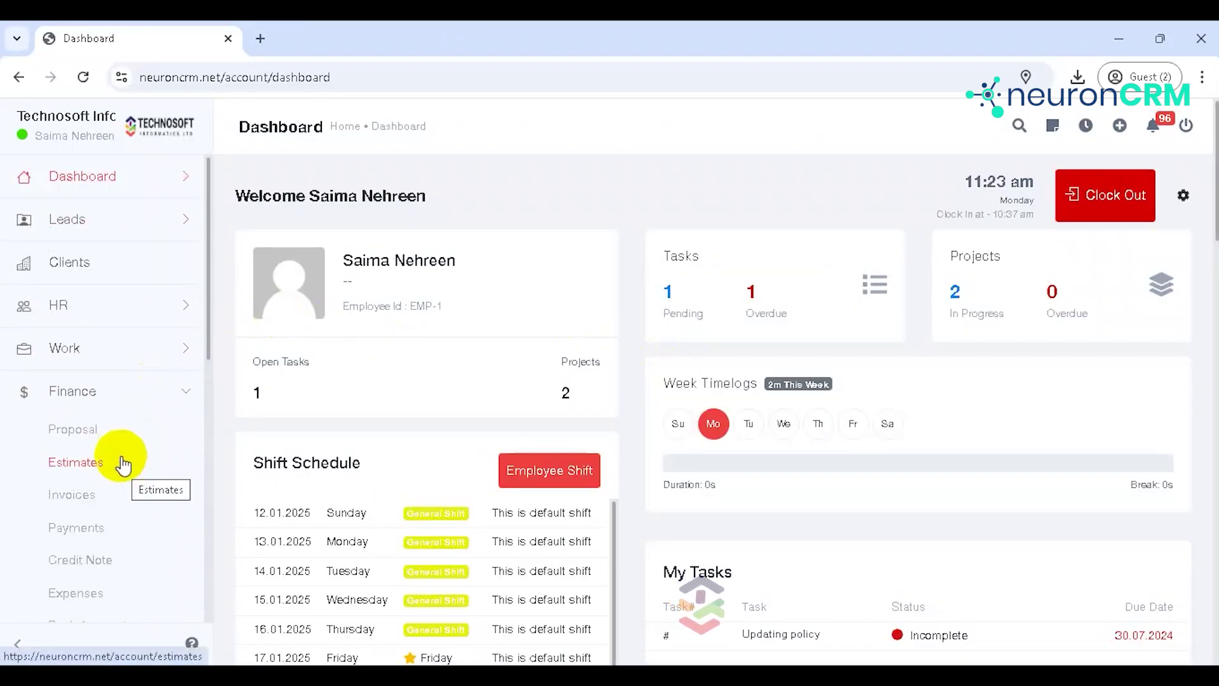
click(109, 499)
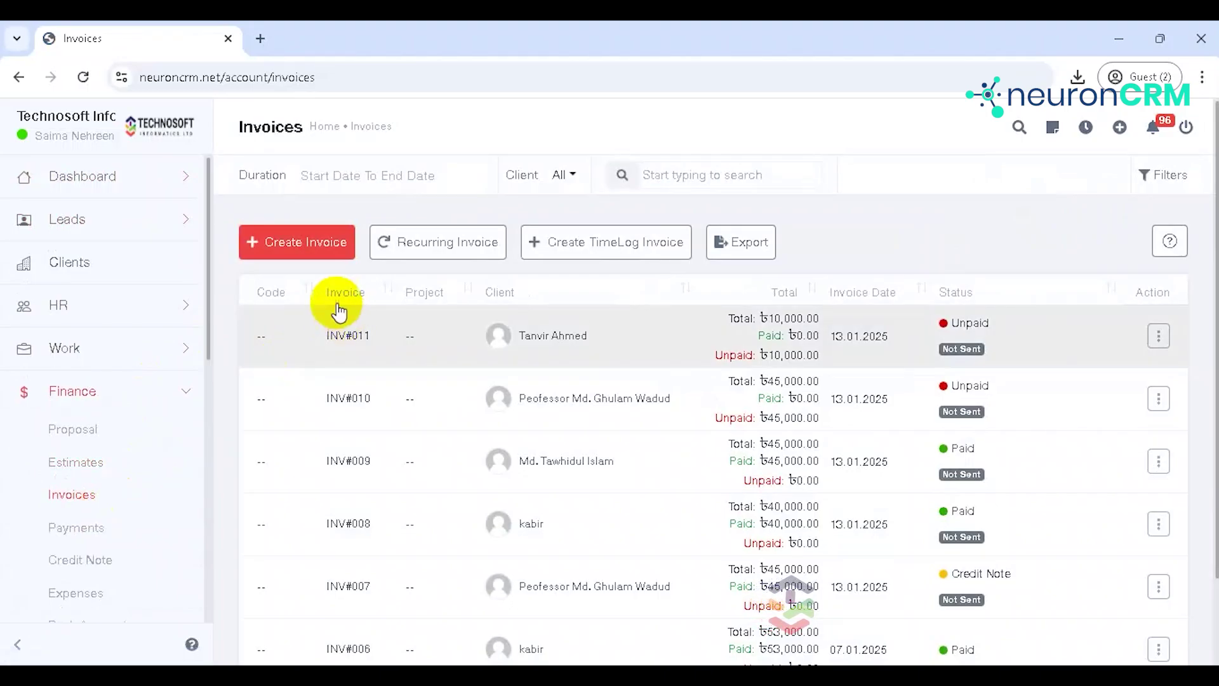
click(305, 251)
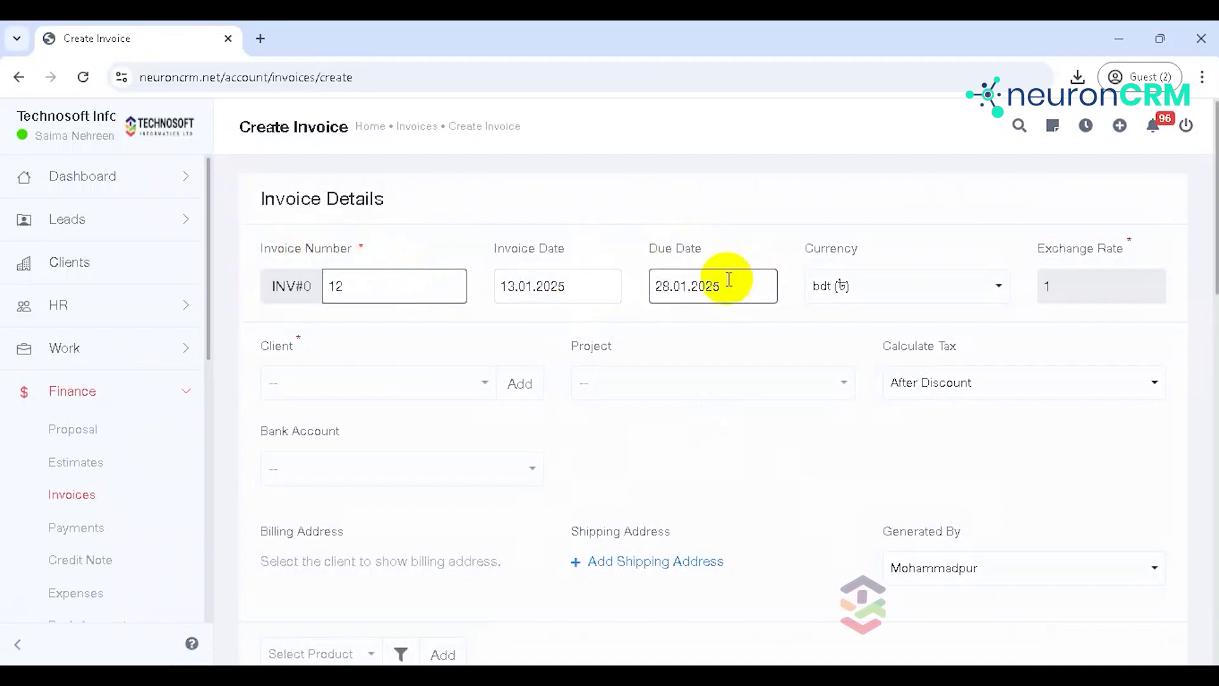
Step: Choose the invoice's client and set its bank account to SABL, keeping the default dates
click(614, 283)
click(600, 247)
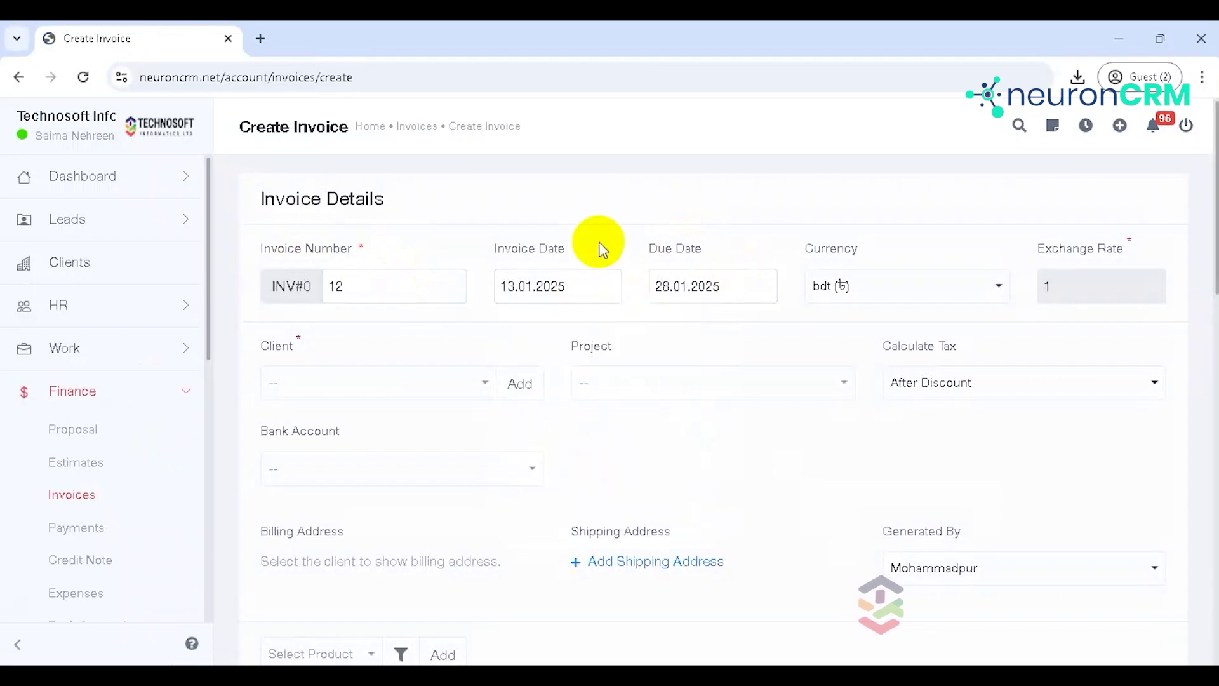
click(735, 281)
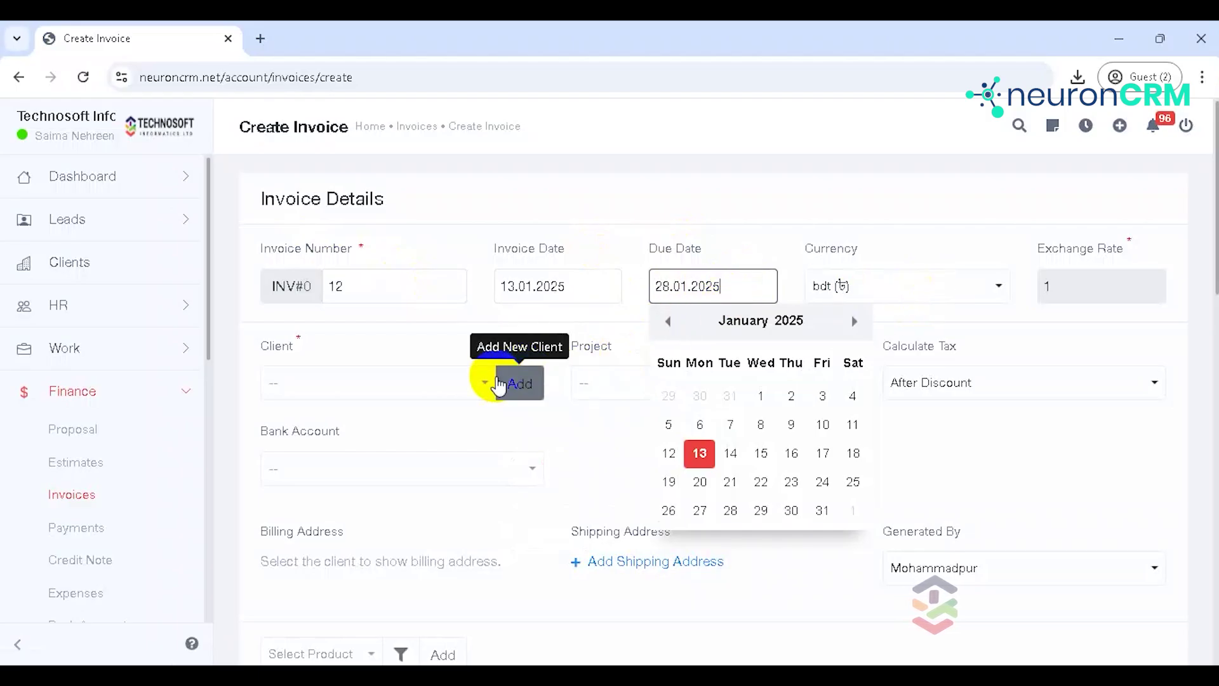
click(486, 384)
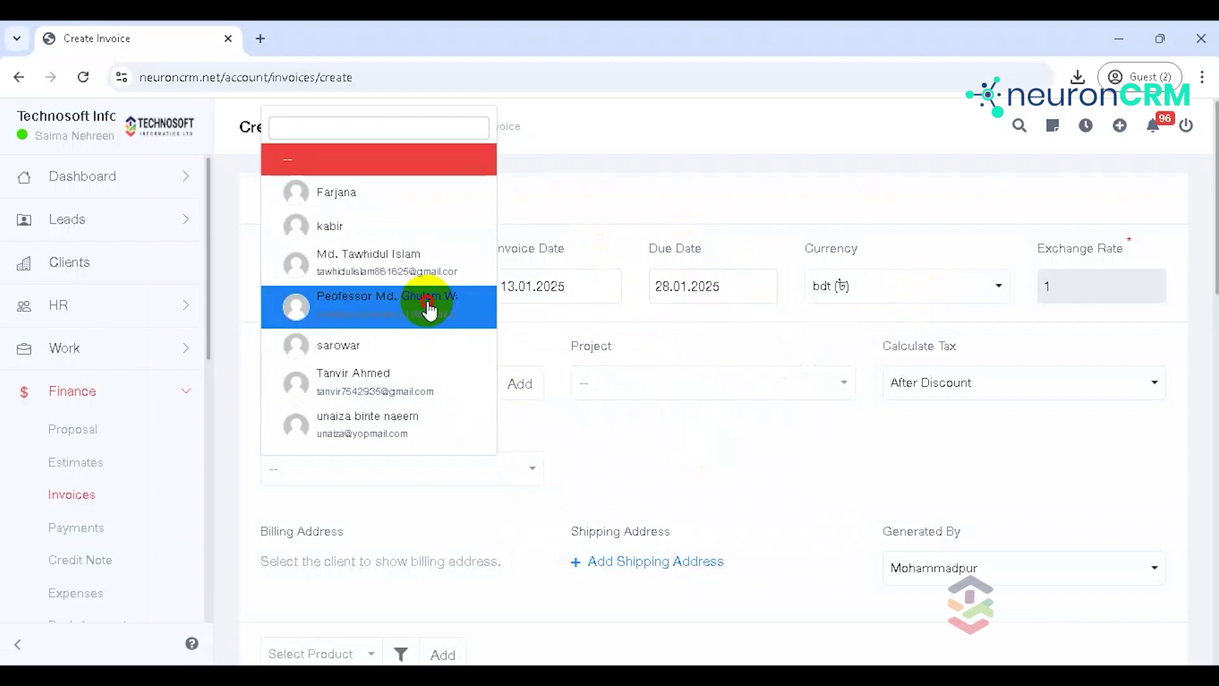
click(429, 311)
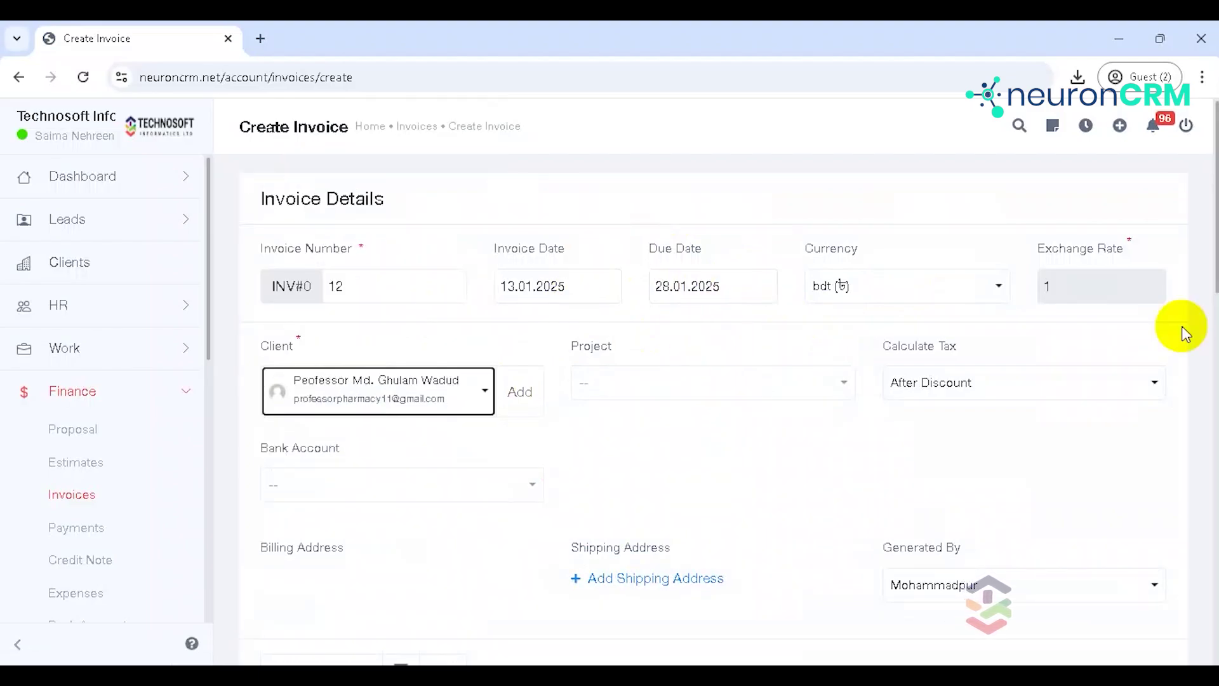
scroll(1212, 241, down, 4)
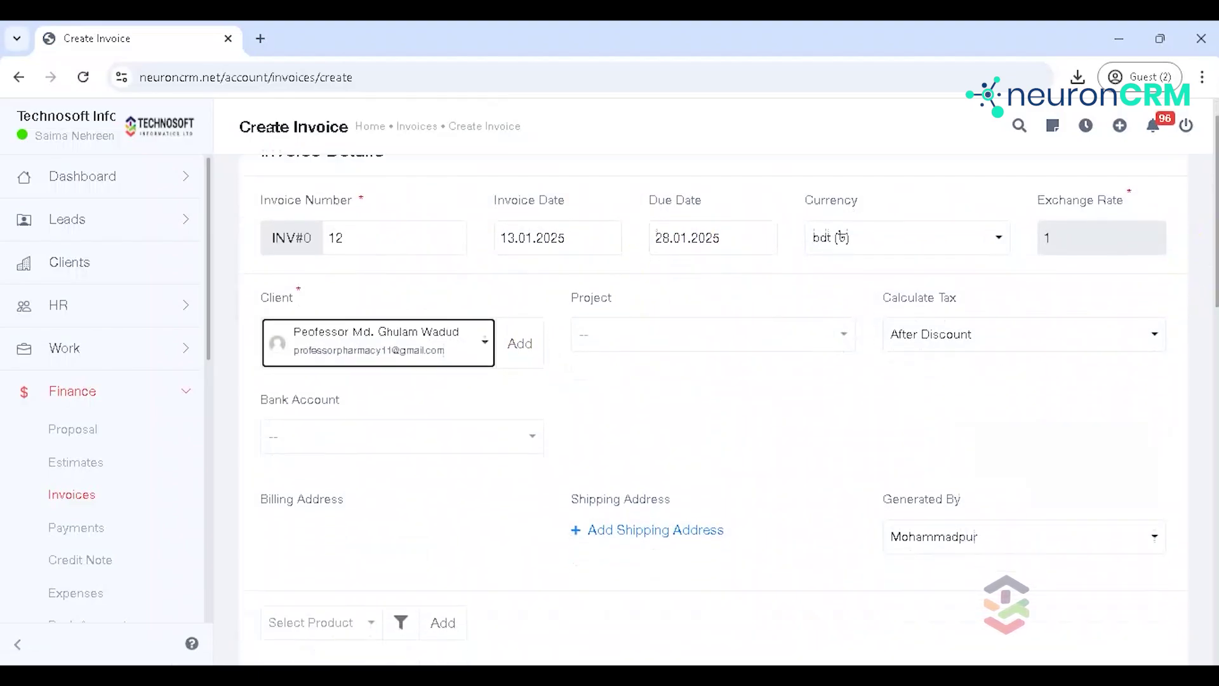
click(417, 266)
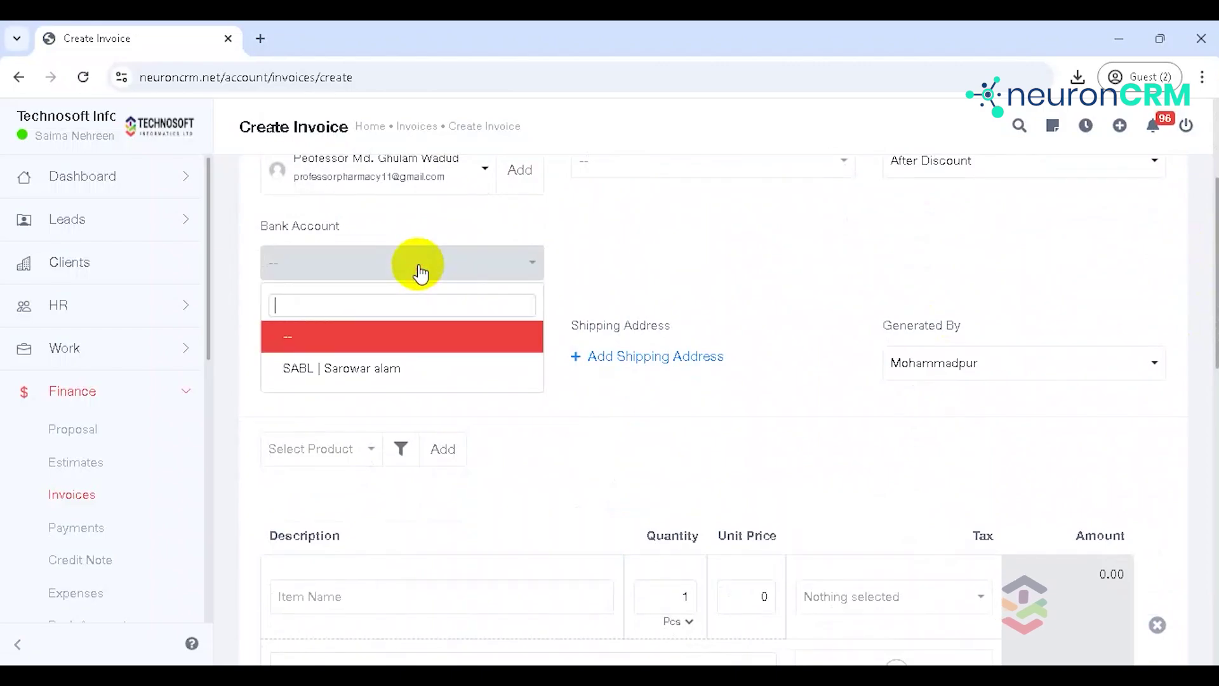
click(416, 369)
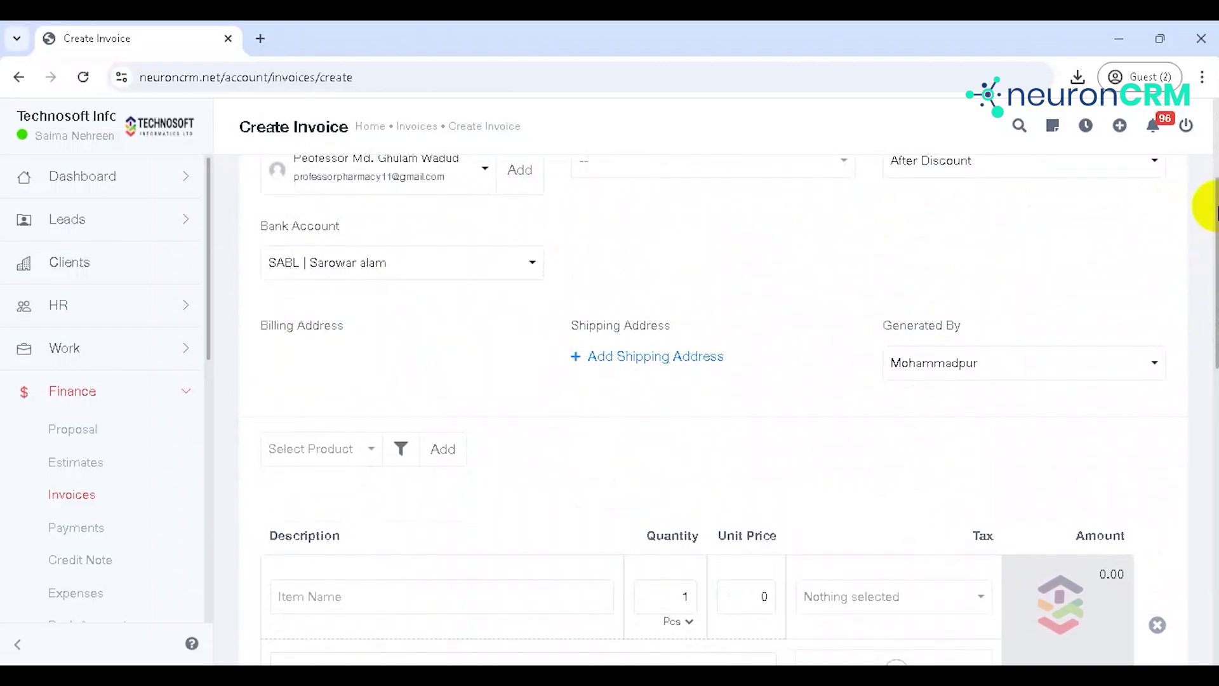
drag(1216, 211, 1216, 217)
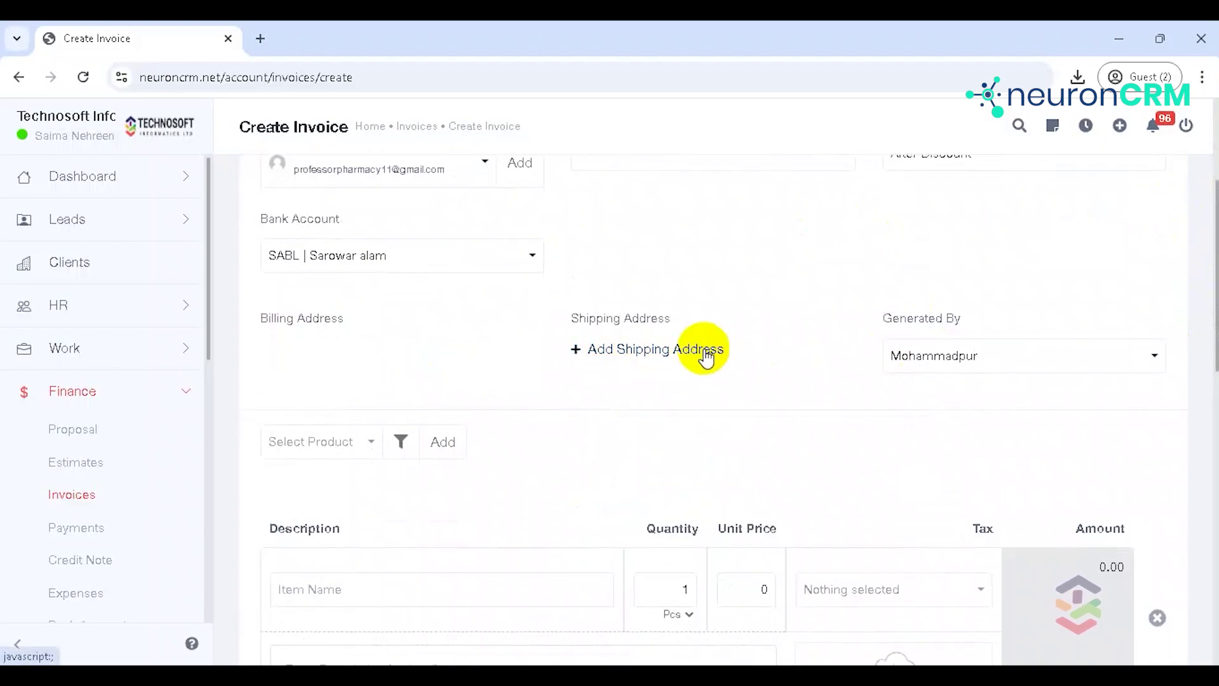
Step: Add the dell laptop product as a line item, quantity 1 at 75000
click(293, 447)
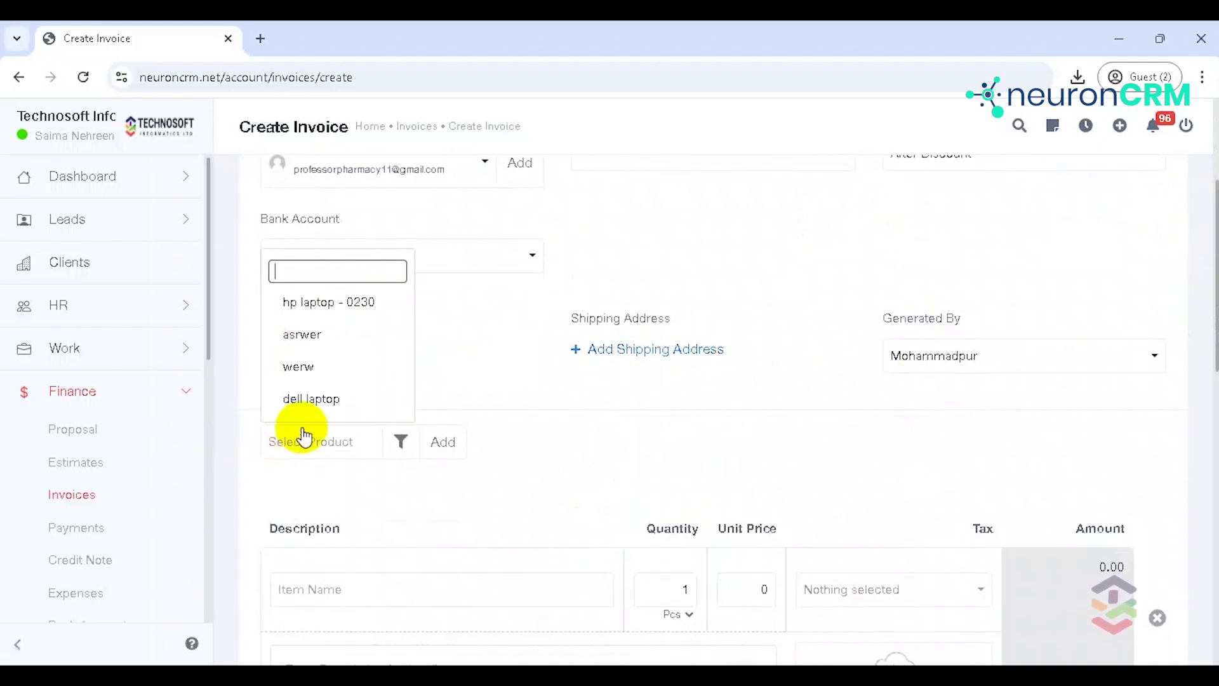
click(326, 400)
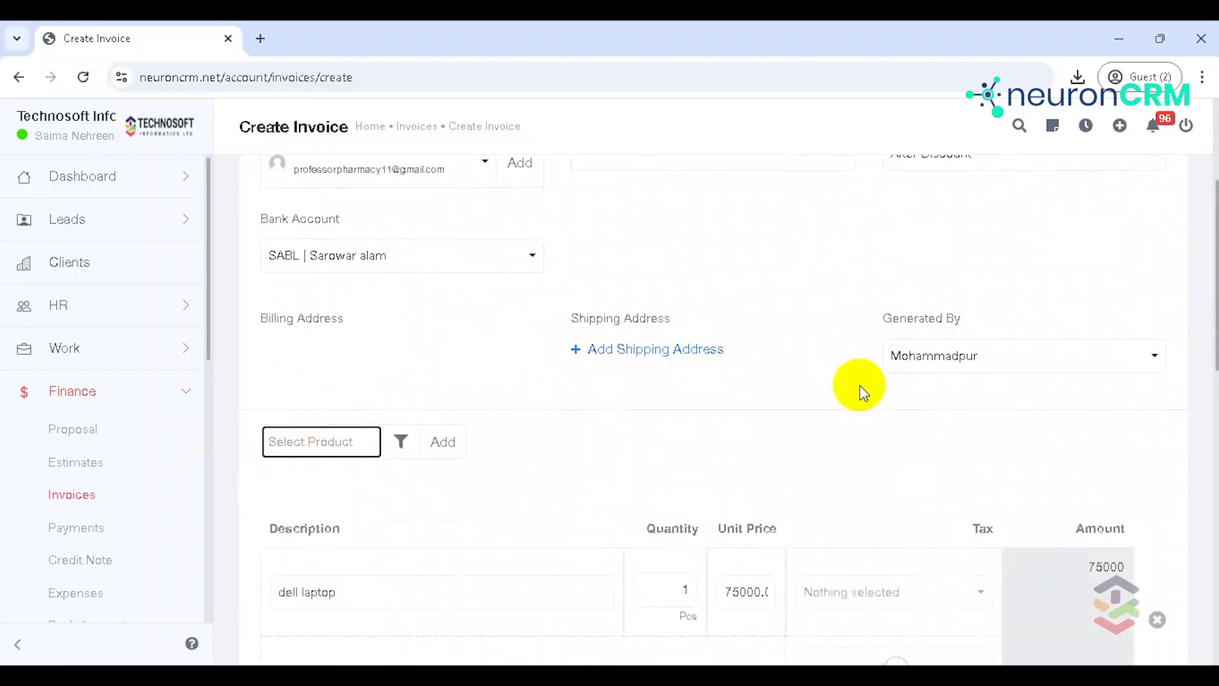
scroll(1209, 325, down, 1)
scroll(1209, 325, down, 4)
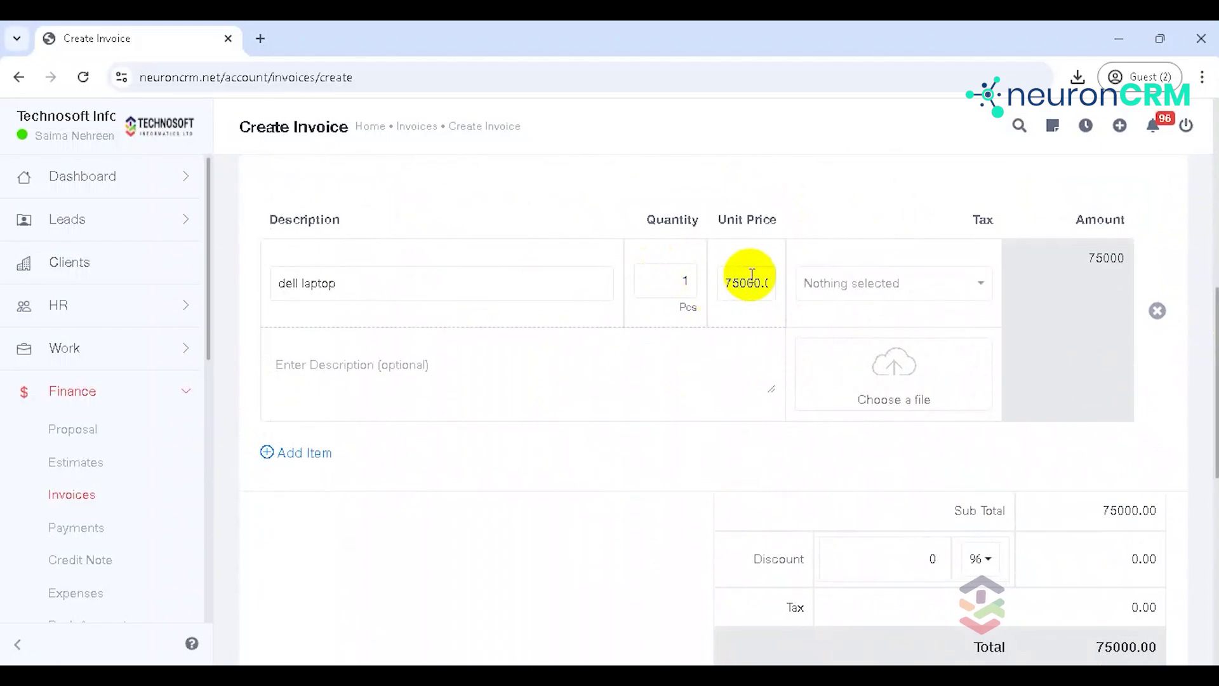
click(453, 361)
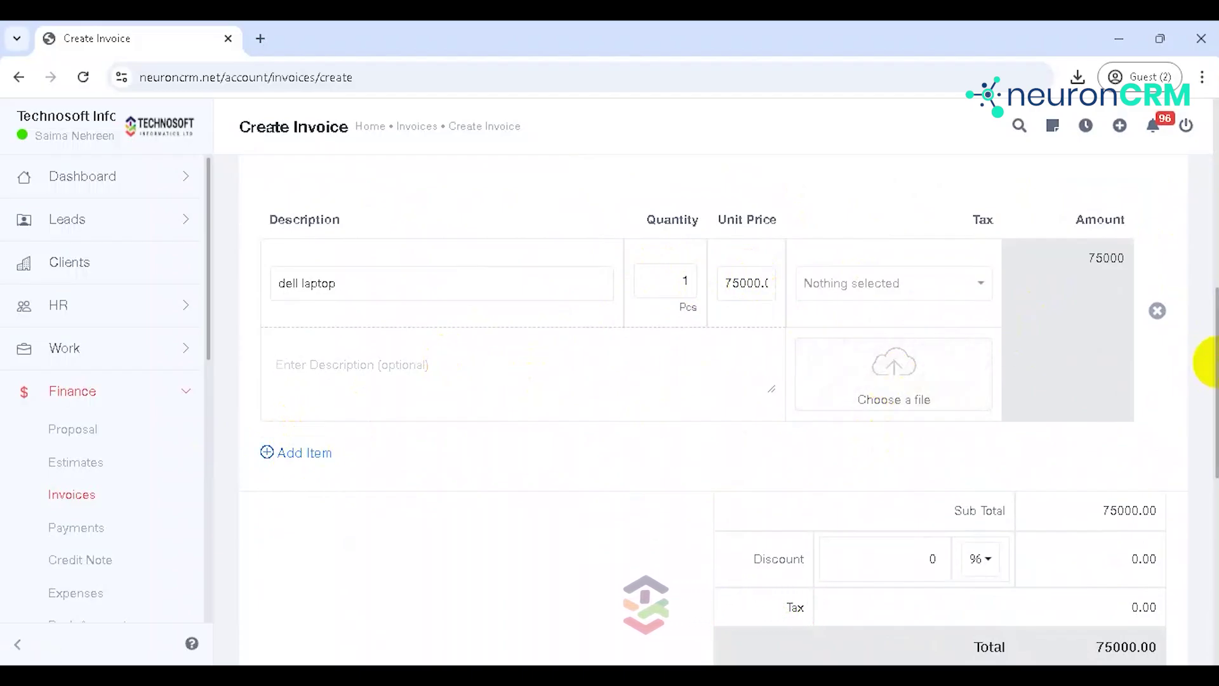
Step: Switch the discount type to Amount and enter 1000, bringing the total to 74000
scroll(1209, 362, down, 2)
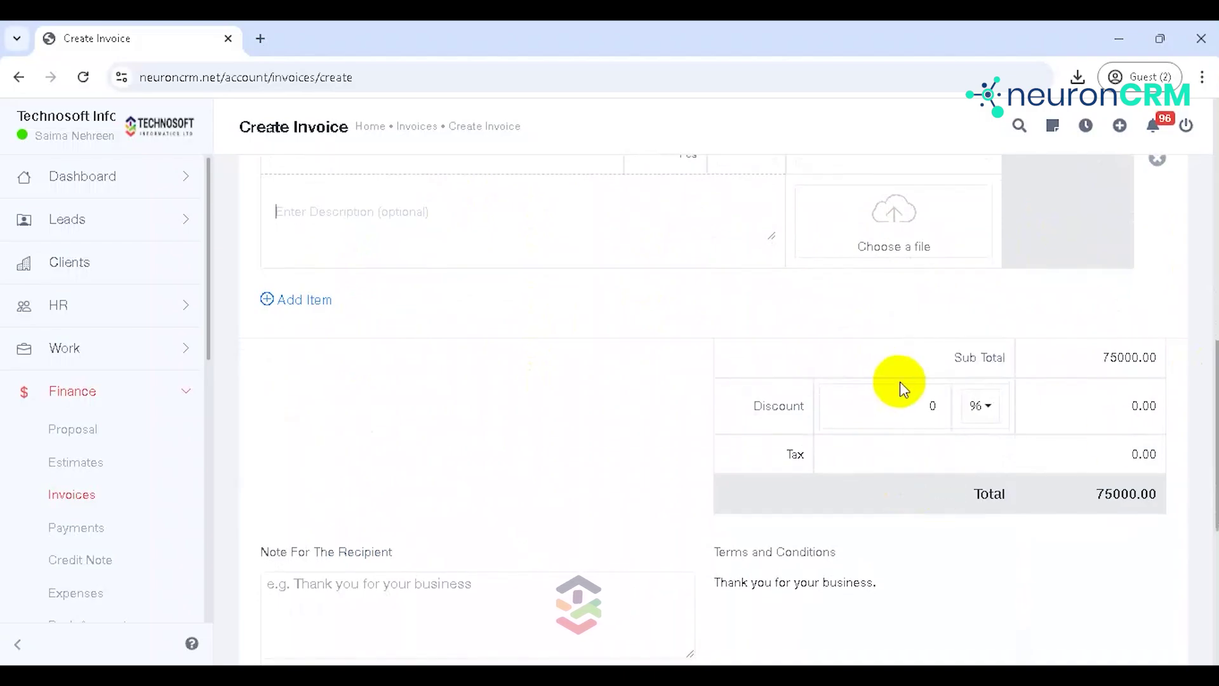
double_click(951, 412)
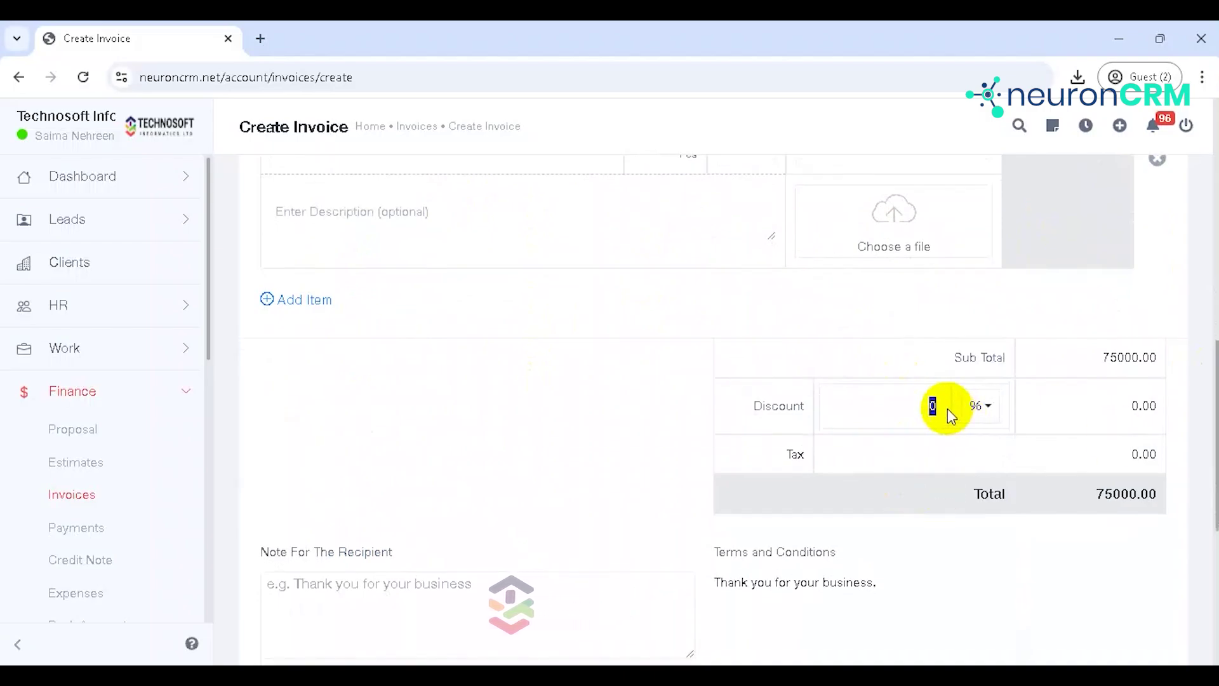
click(988, 408)
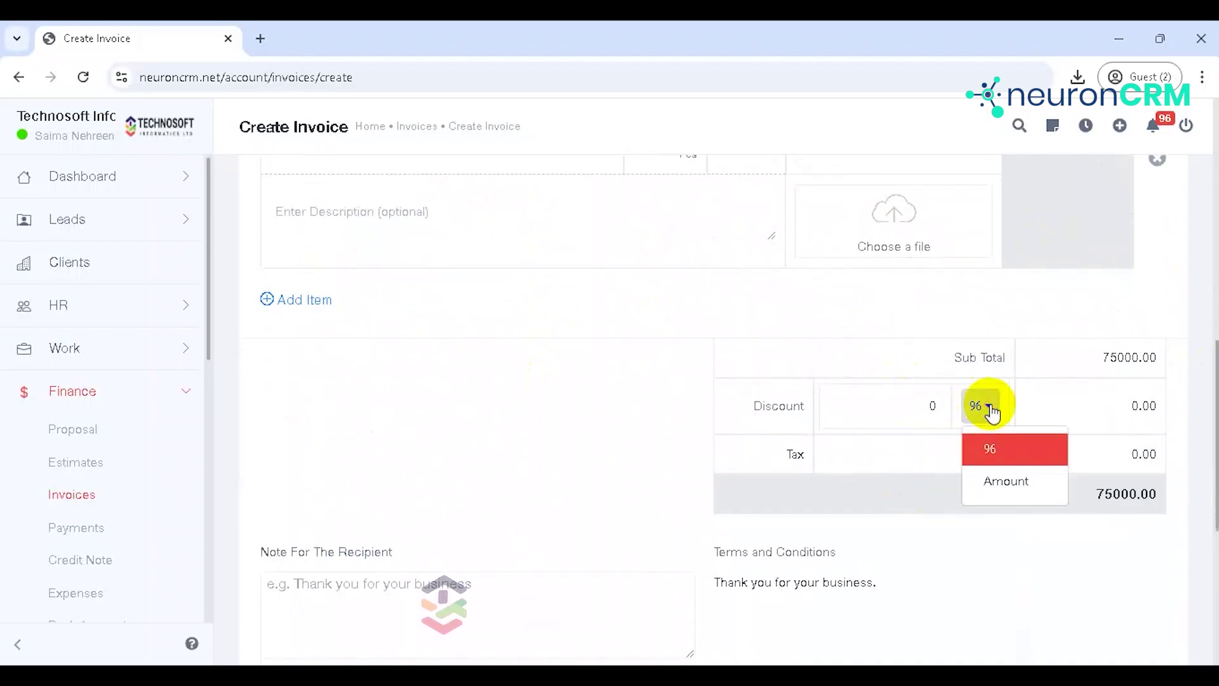
click(1003, 481)
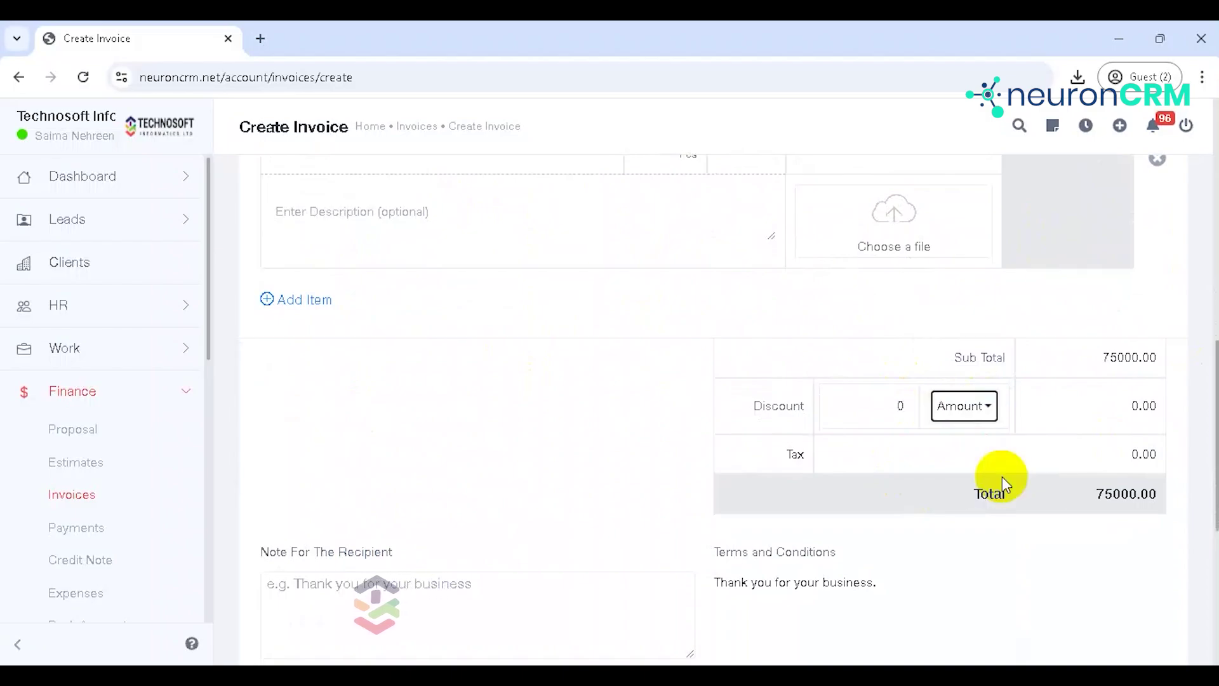
double_click(900, 406)
text(1000)
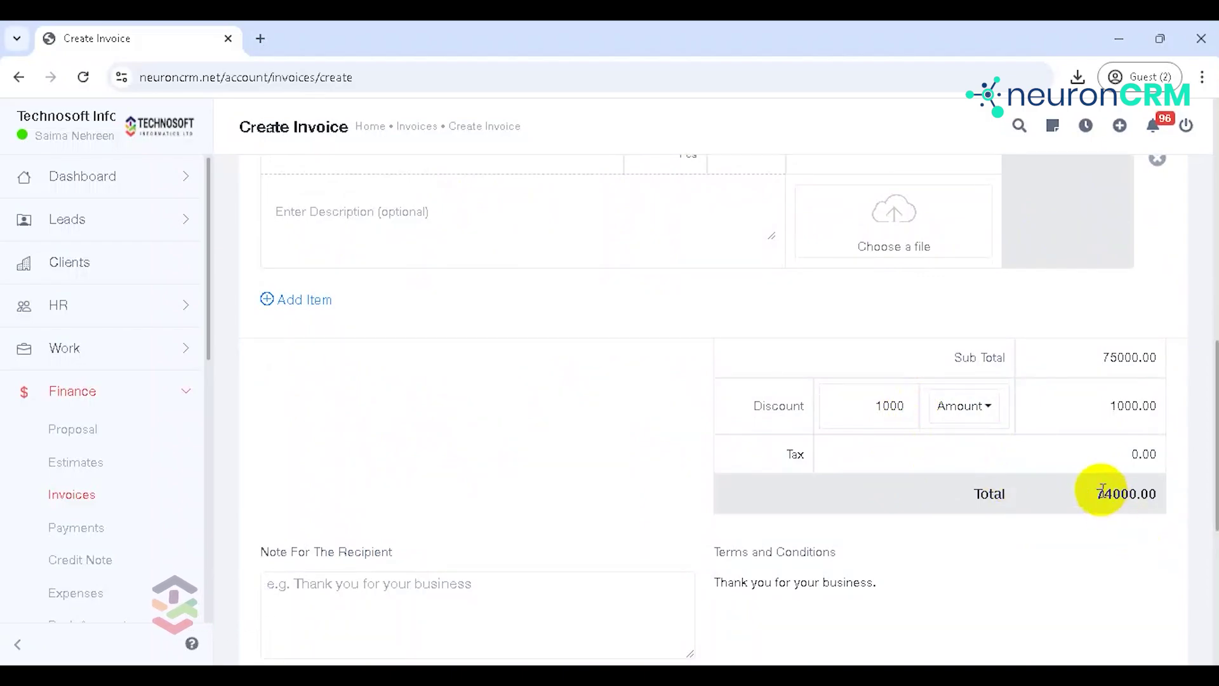
drag(1211, 485, 1211, 547)
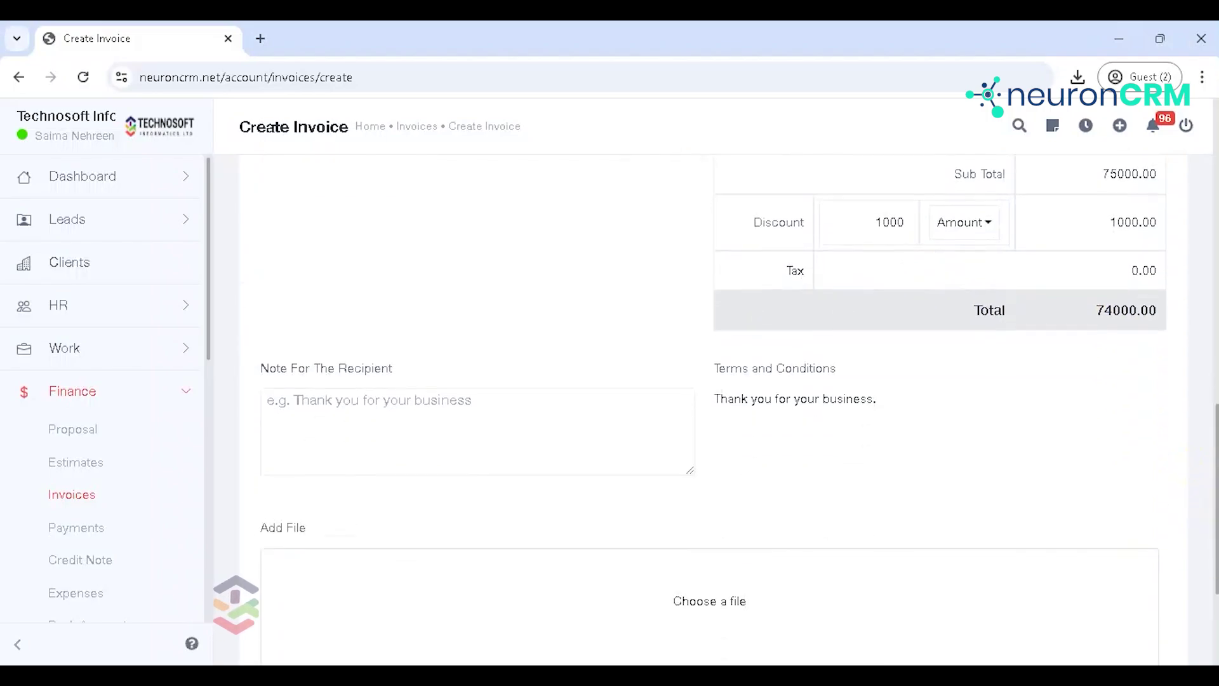
click(422, 428)
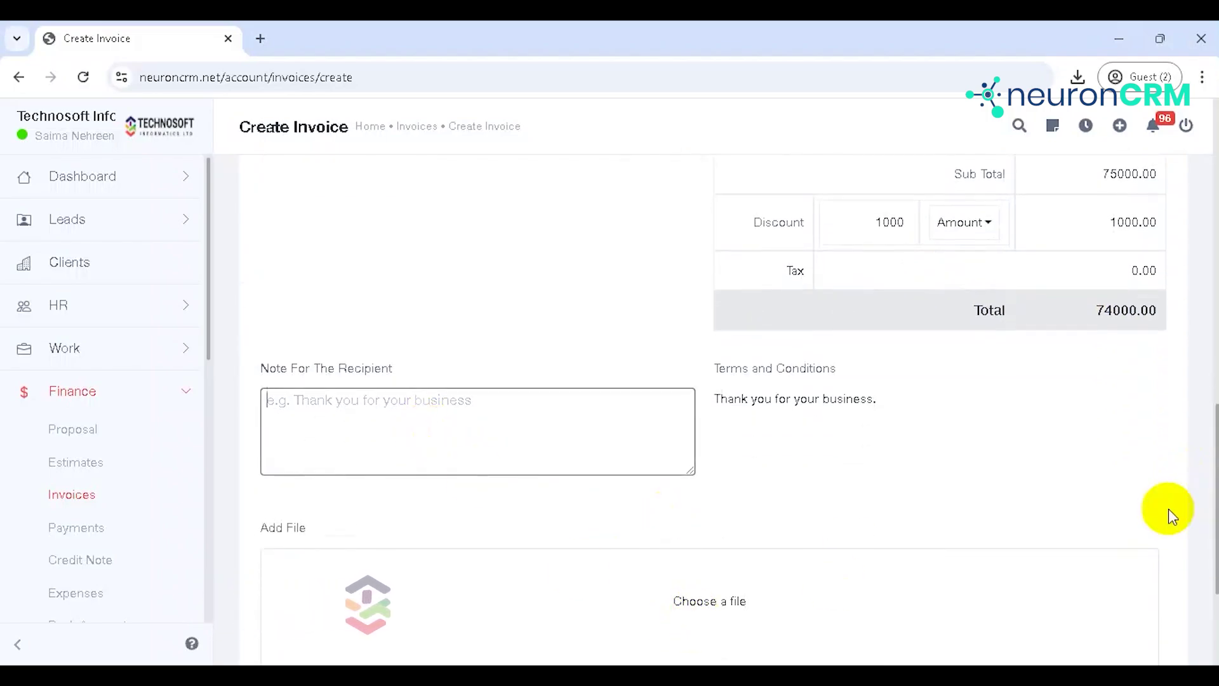
drag(1212, 470, 1211, 537)
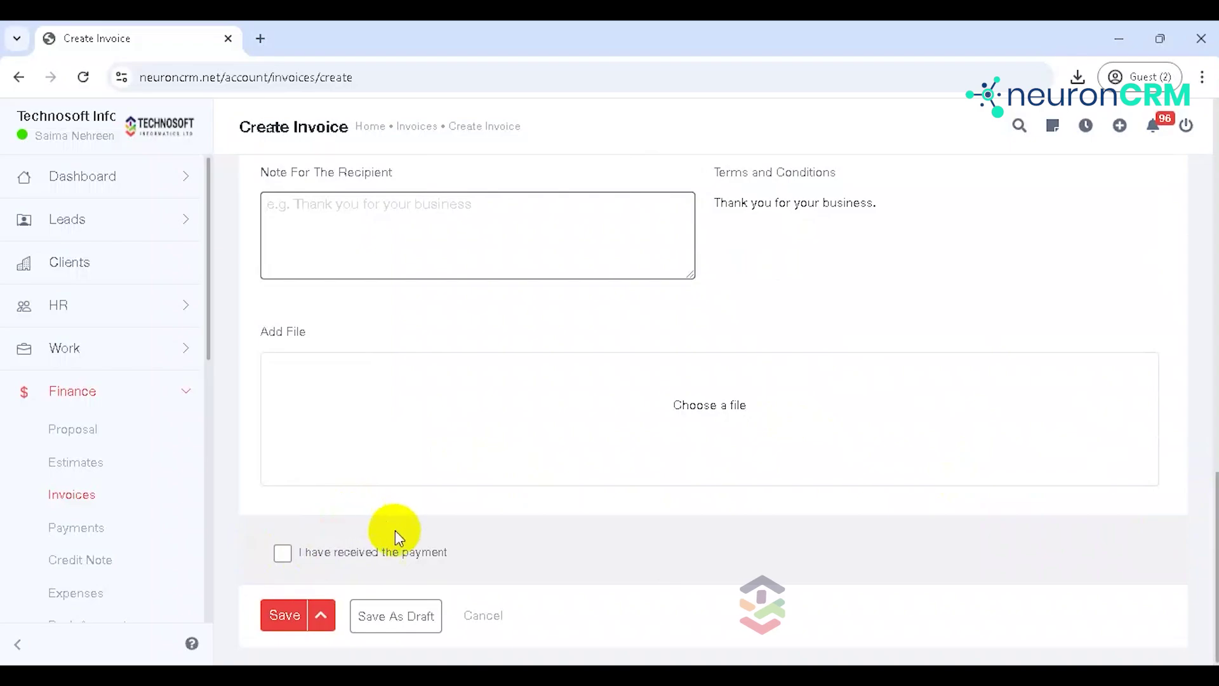
Step: Save & Send the invoice so INV#012 lists as Unpaid for 74,000.00
click(288, 620)
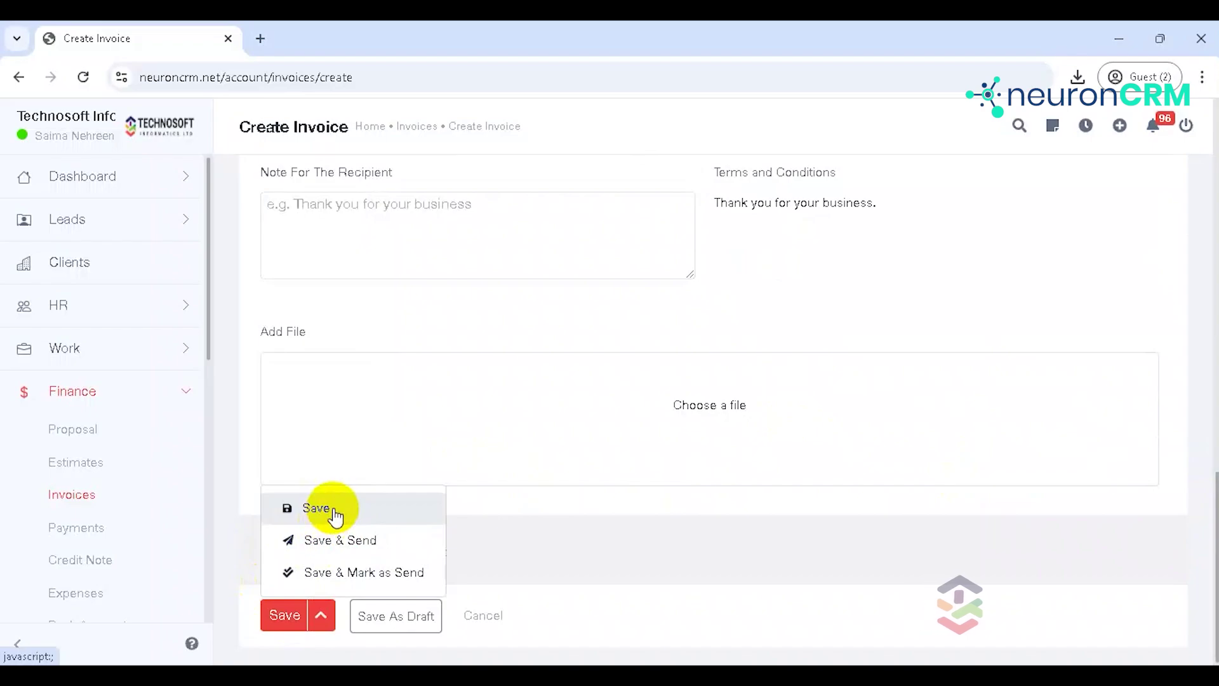
click(343, 542)
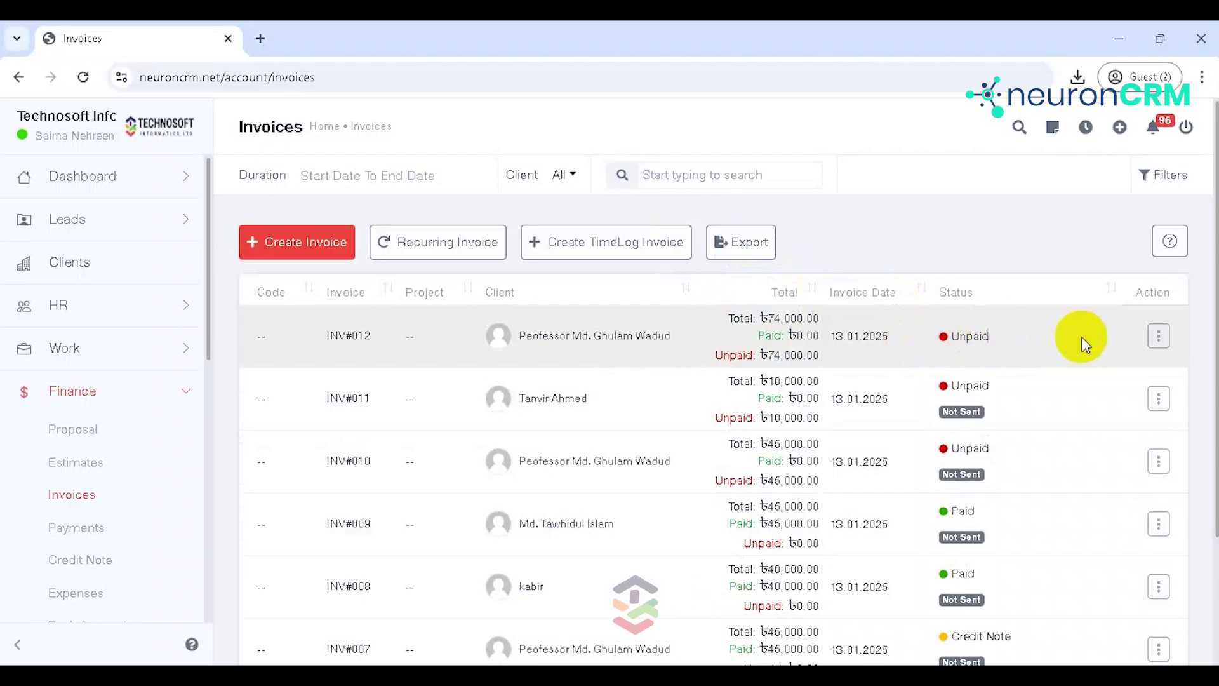
click(1162, 338)
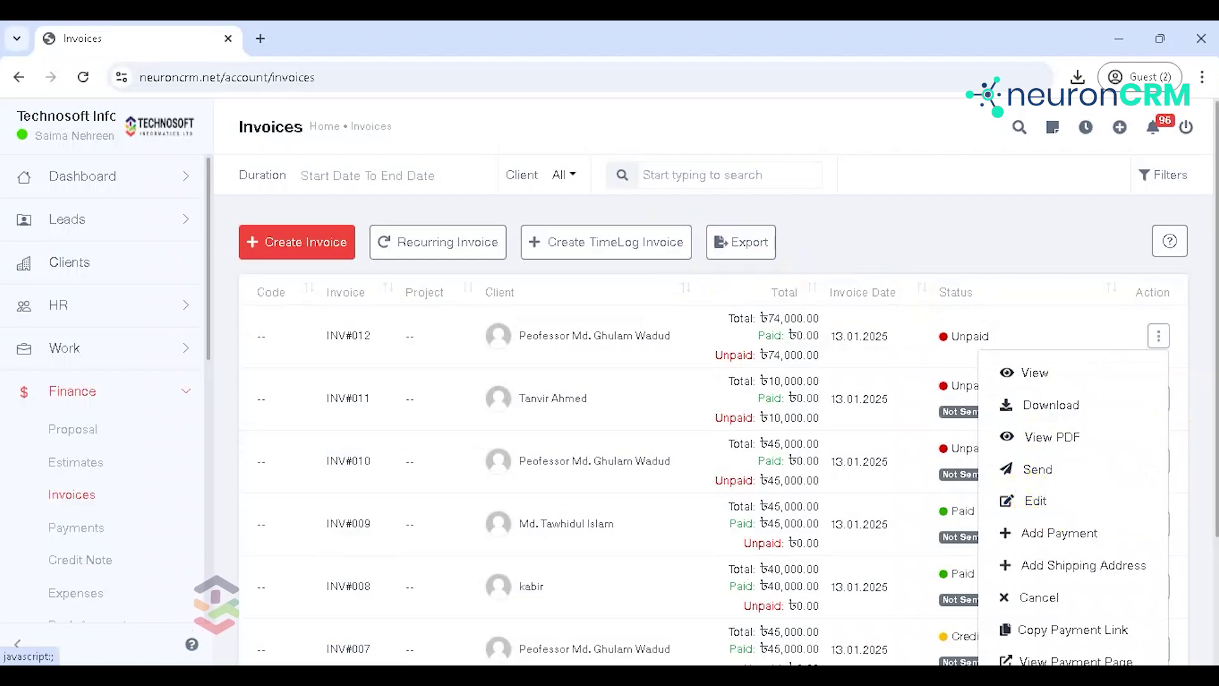
Step: Add a 50000 payment to INV#012 without a receipt, leaving 24,000.00 unpaid
scroll(1212, 319, down, 2)
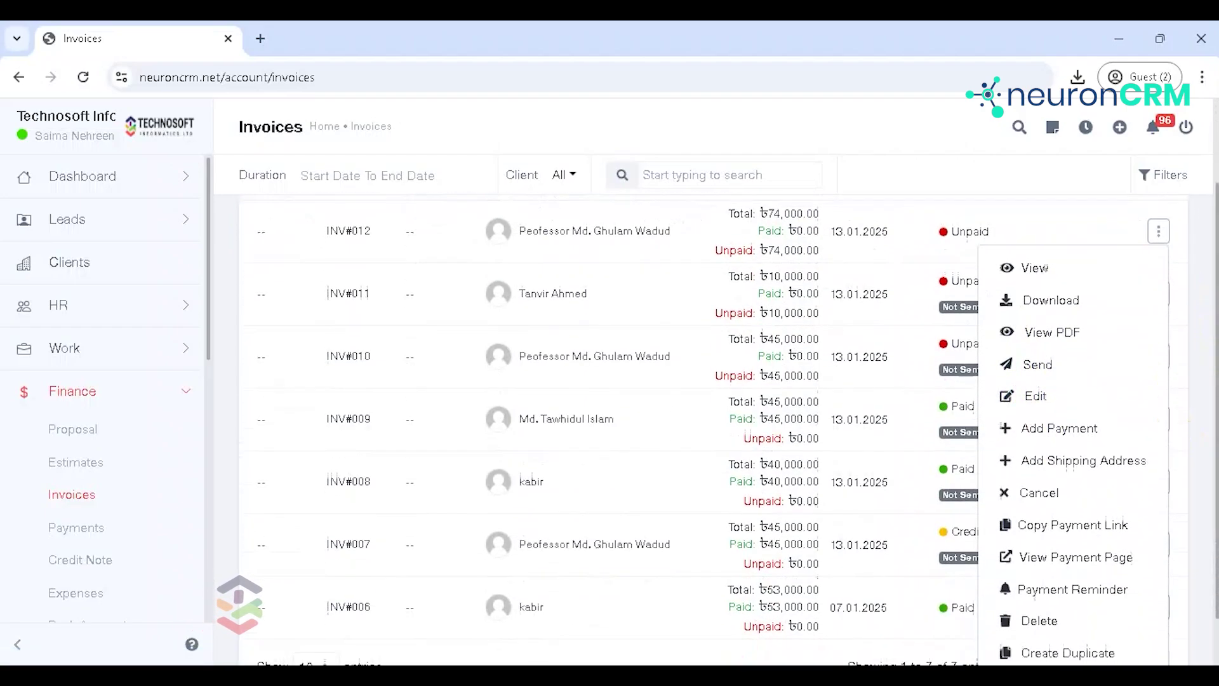
click(1028, 428)
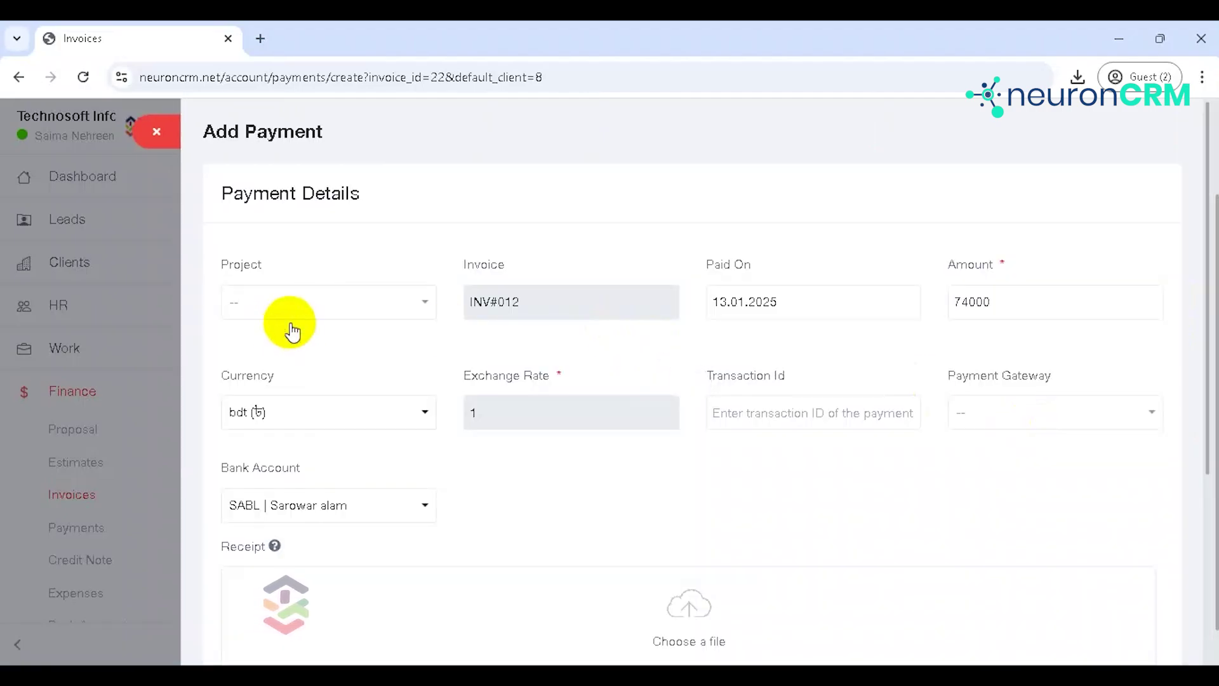
drag(1205, 216, 1207, 402)
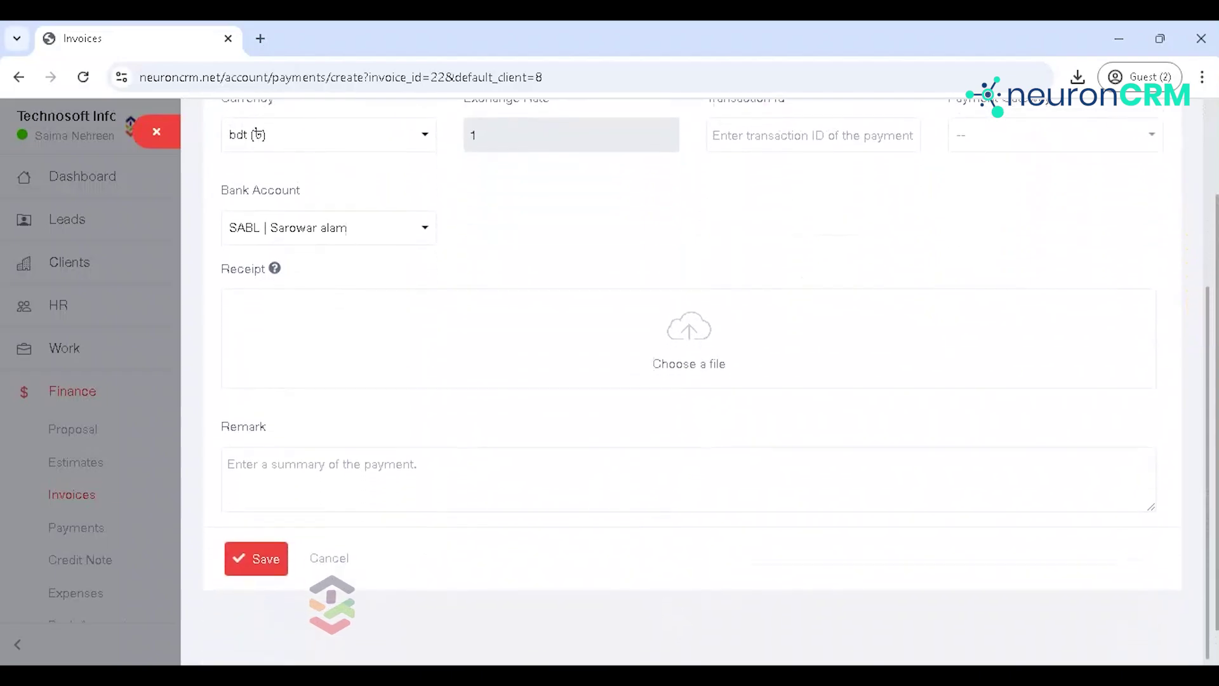
click(729, 338)
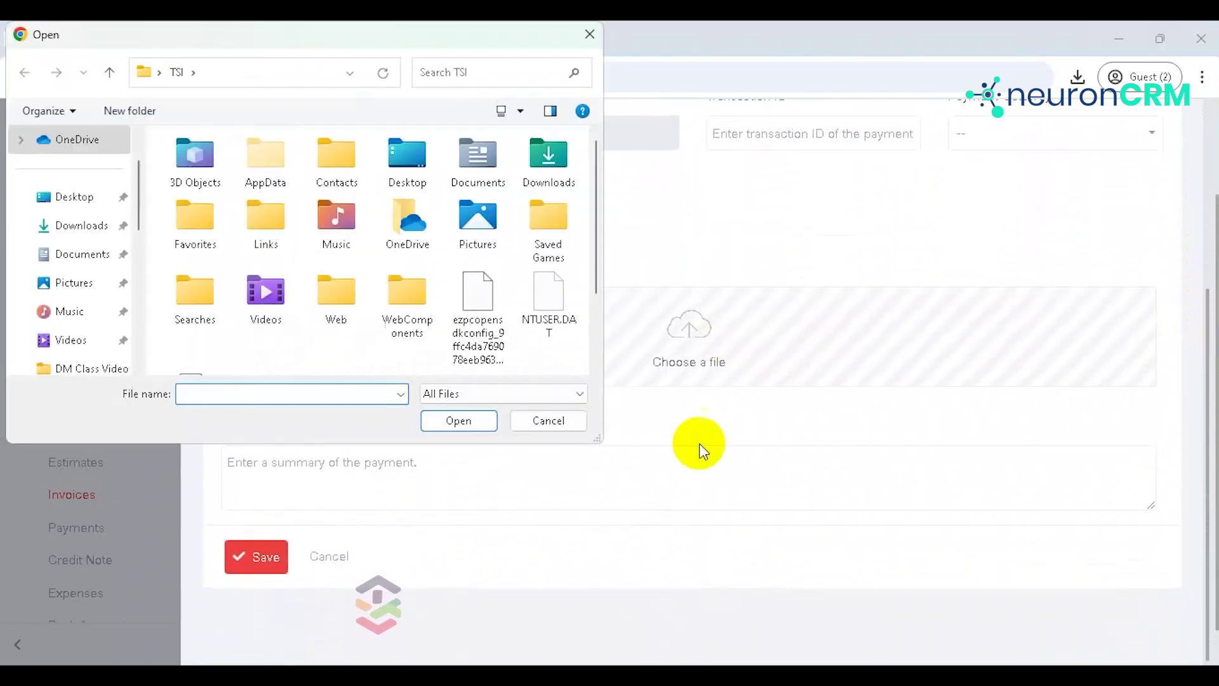
click(547, 421)
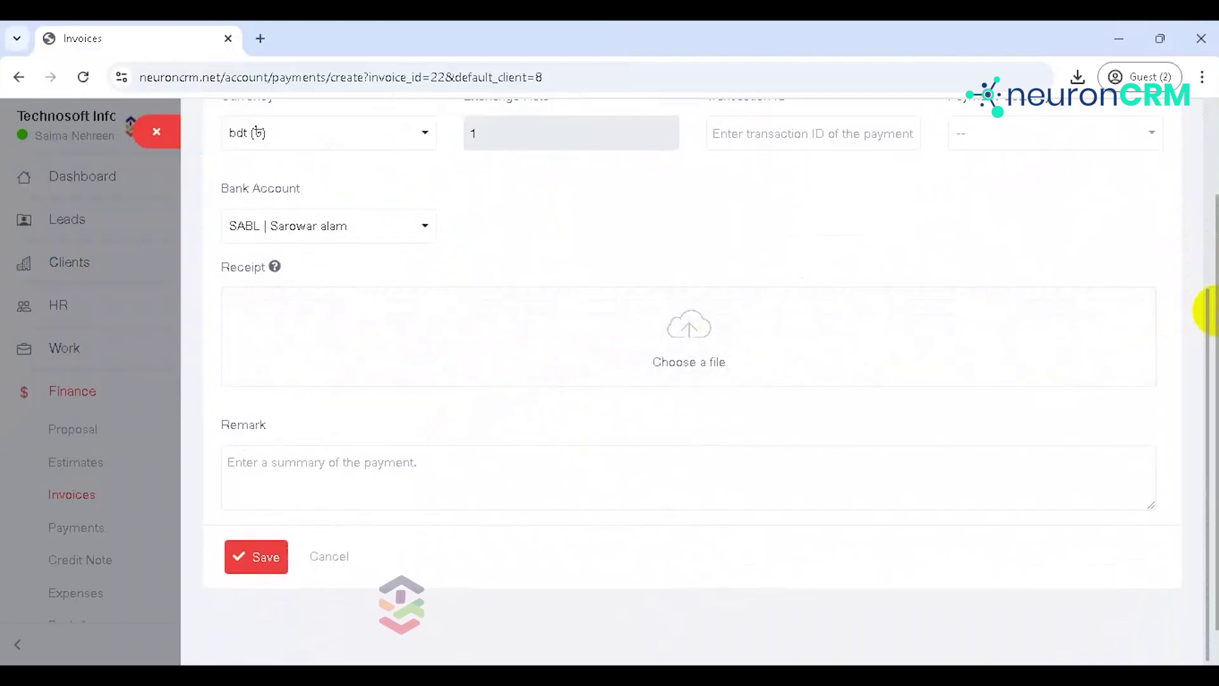
scroll(1197, 272, up, 3)
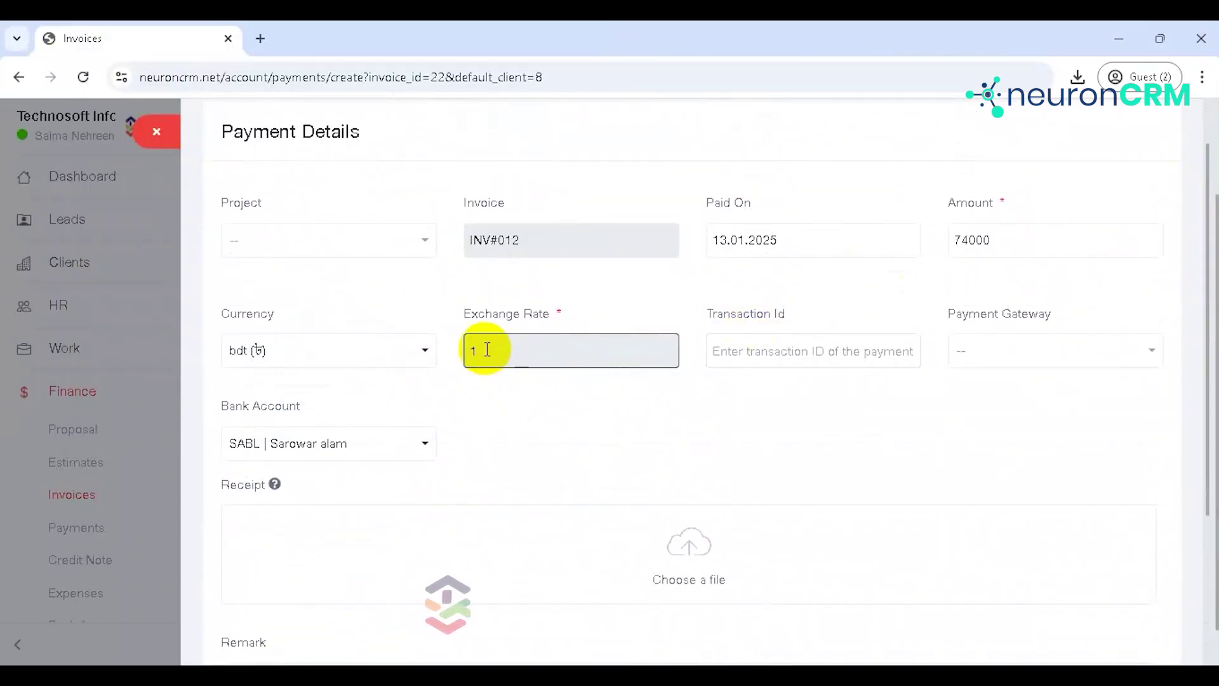
click(1014, 240)
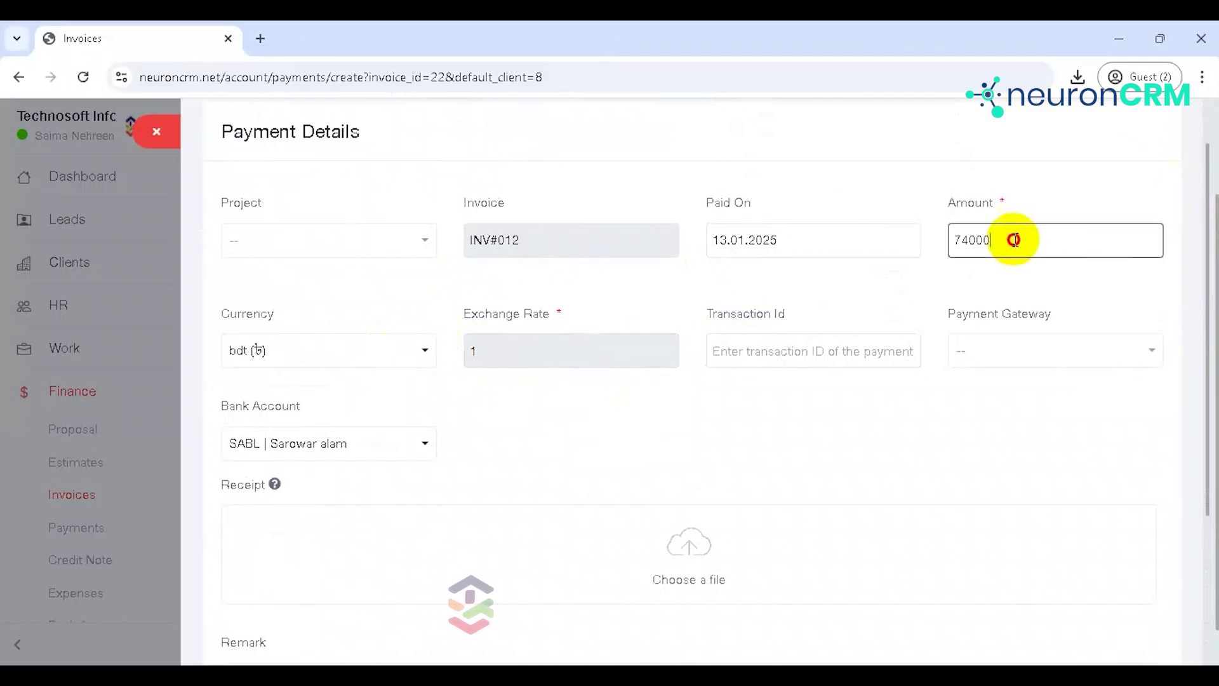
drag(1014, 239, 938, 242)
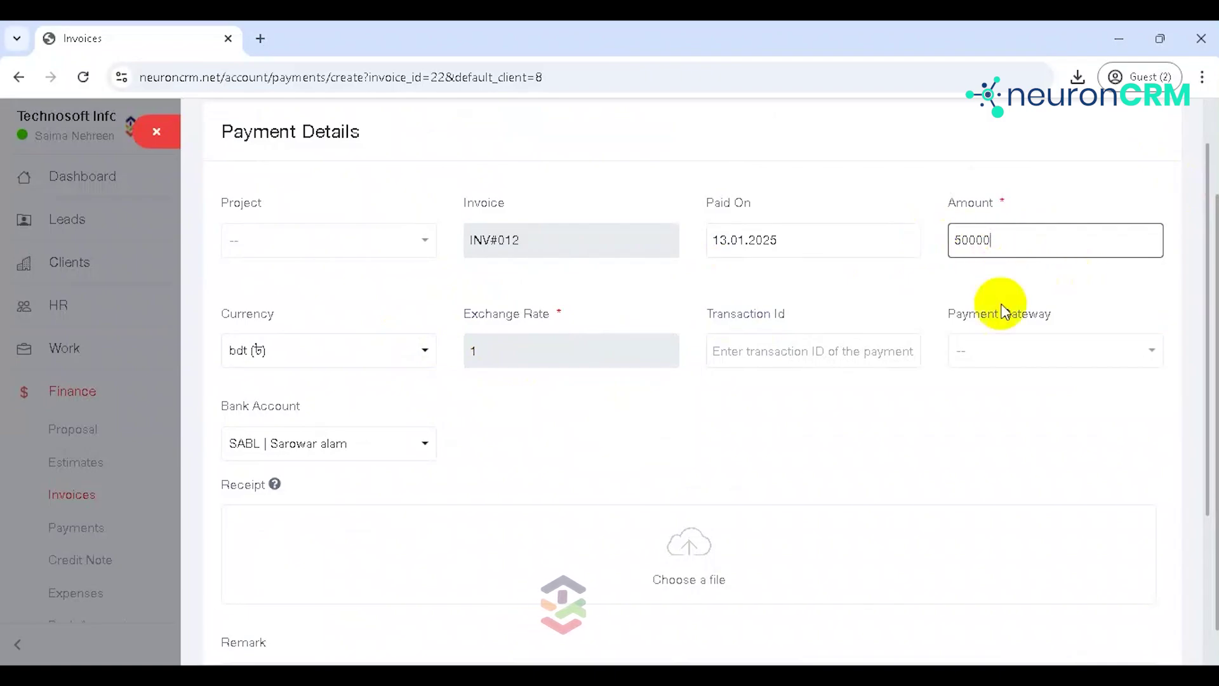
click(853, 349)
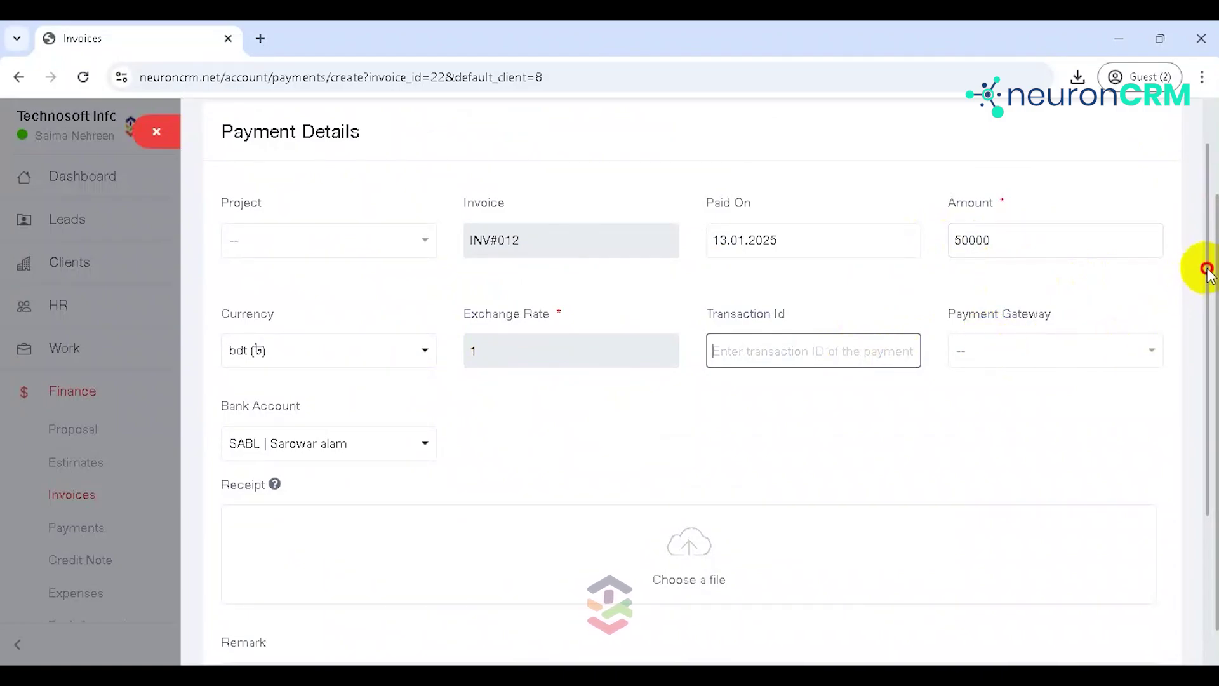
drag(1206, 270, 1214, 419)
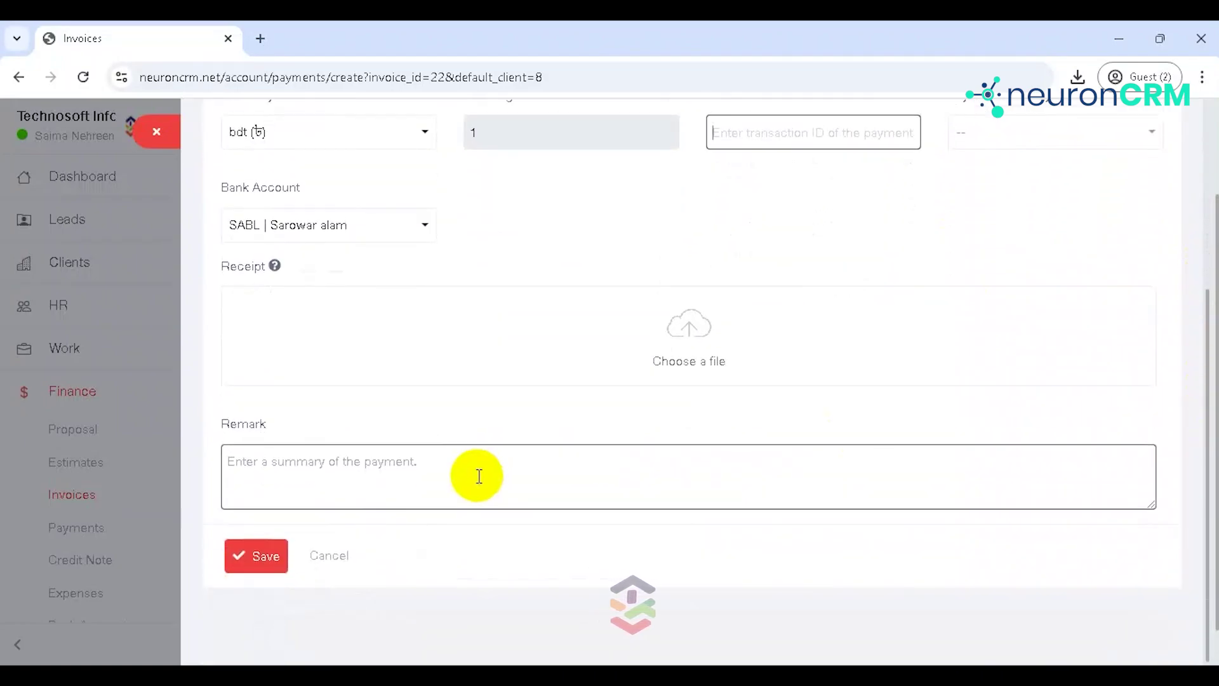
click(257, 553)
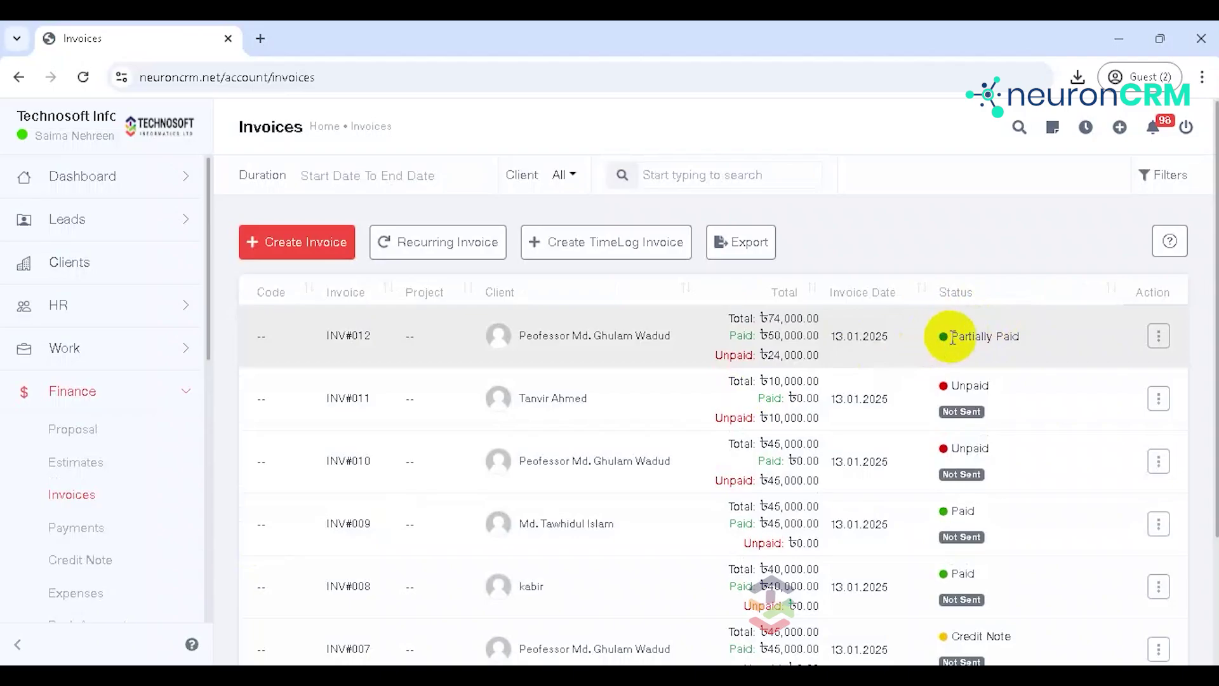
Step: Show INV#012's action menu and scroll through its options
click(1159, 337)
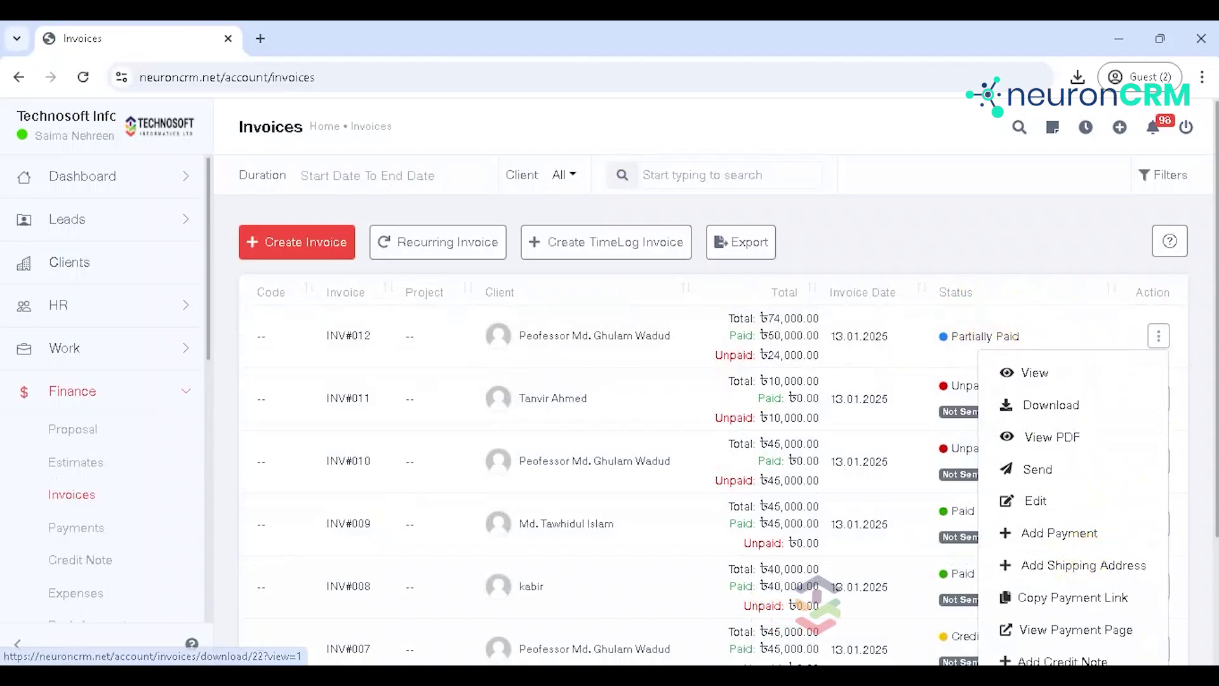
scroll(1212, 280, down, 3)
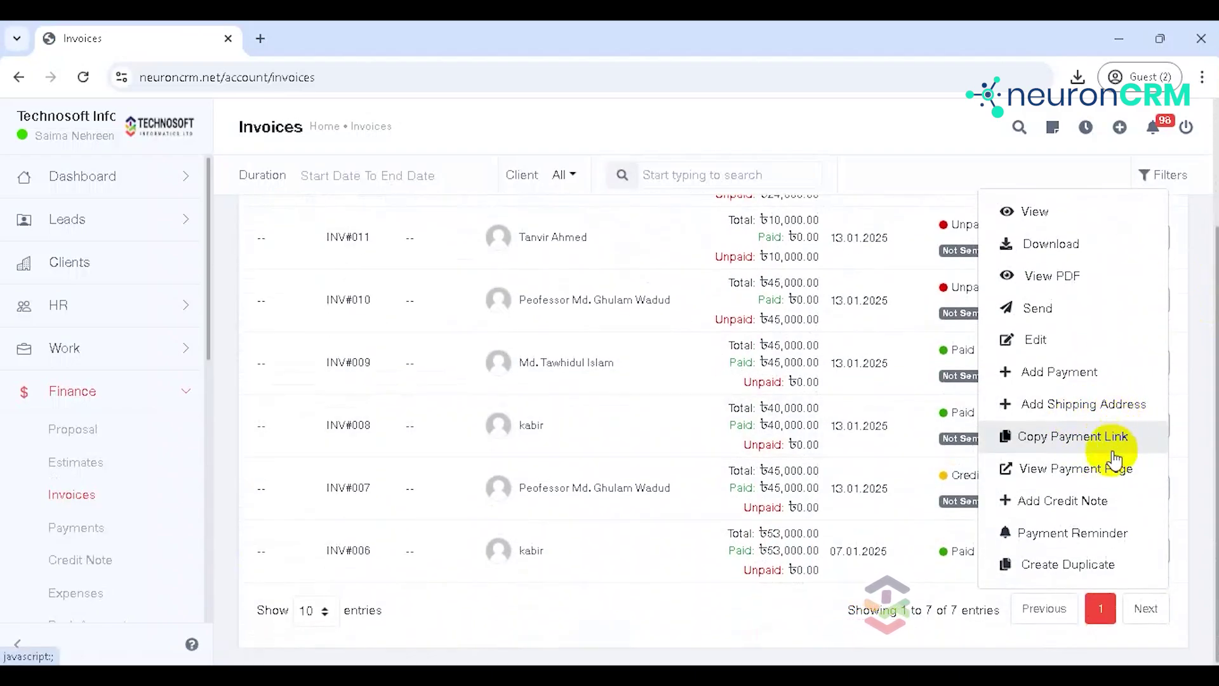
Step: View INV#012's payment page in a new tab showing 24,000.00 due, then return to the invoices
click(1101, 474)
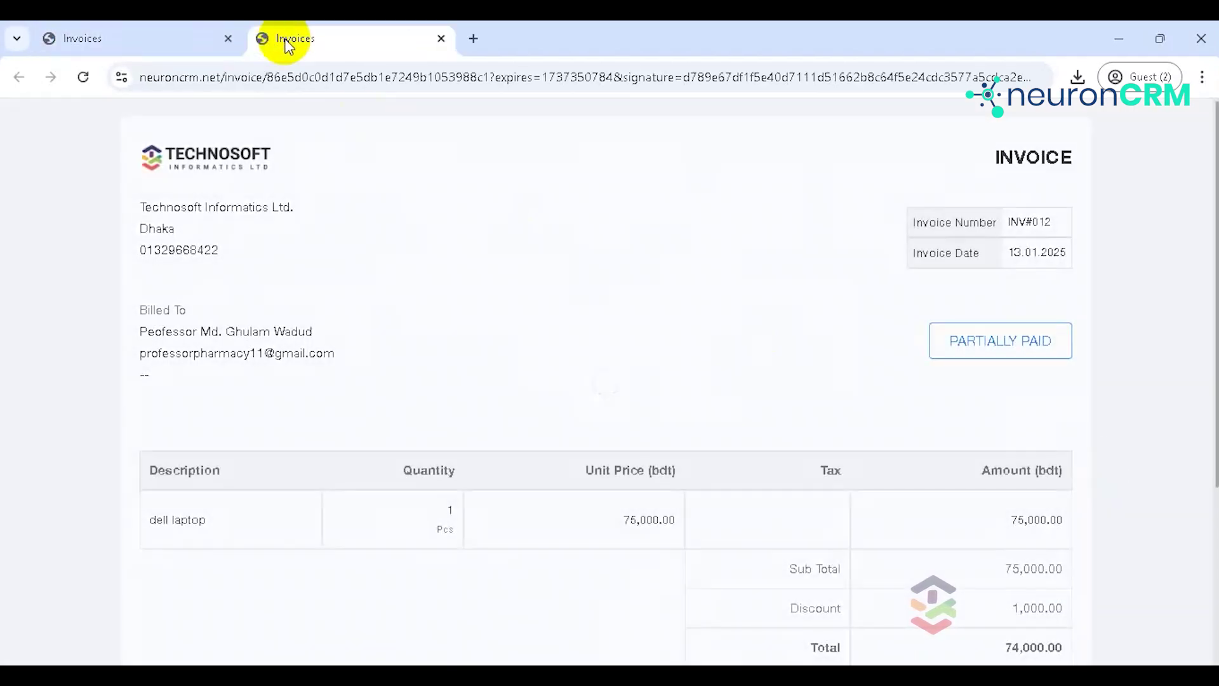
scroll(1210, 160, down, 4)
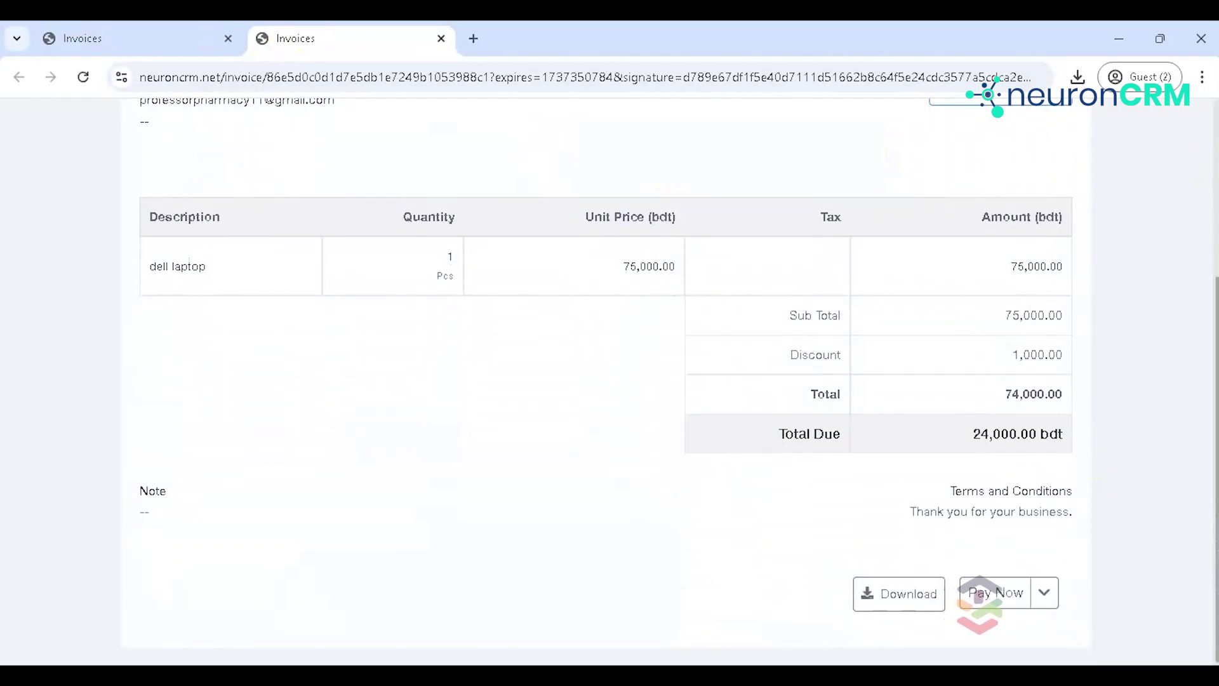
drag(1211, 321, 1187, 141)
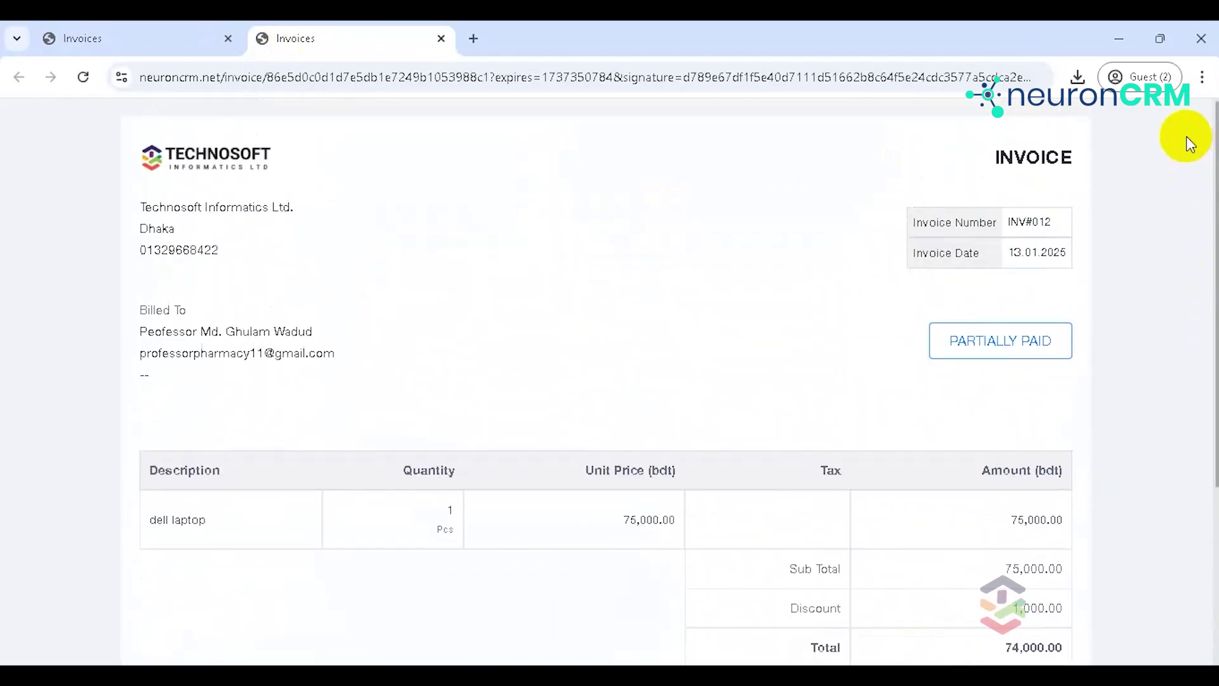
click(95, 33)
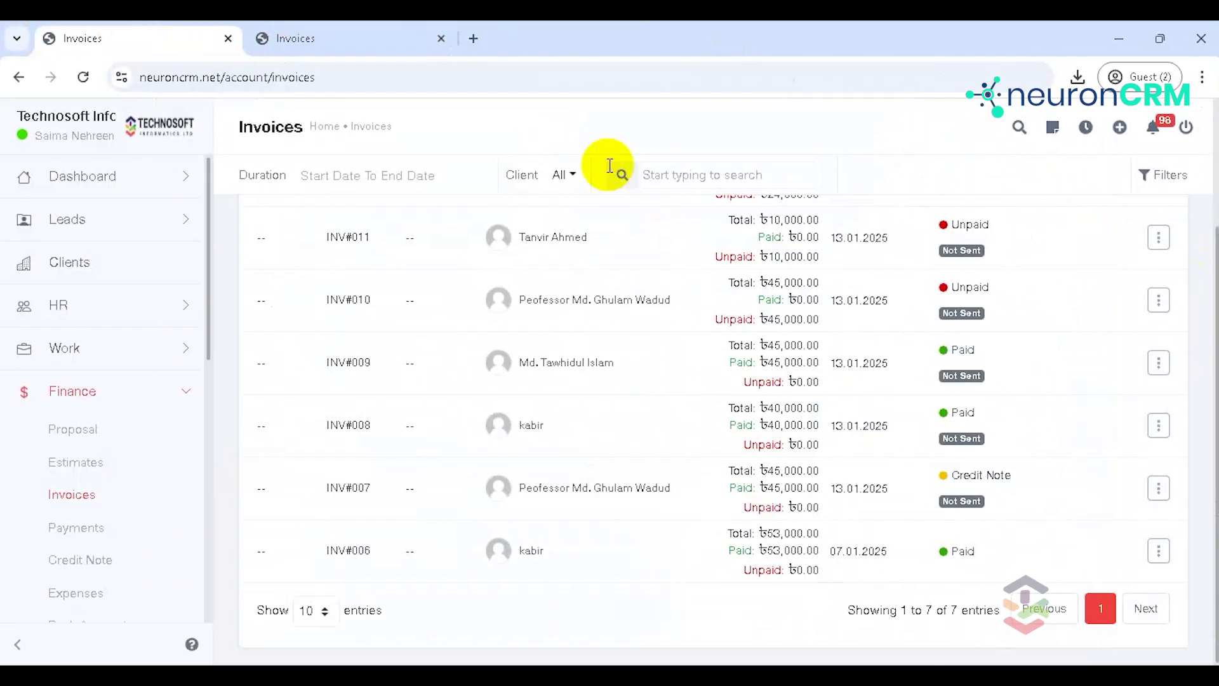
click(1154, 237)
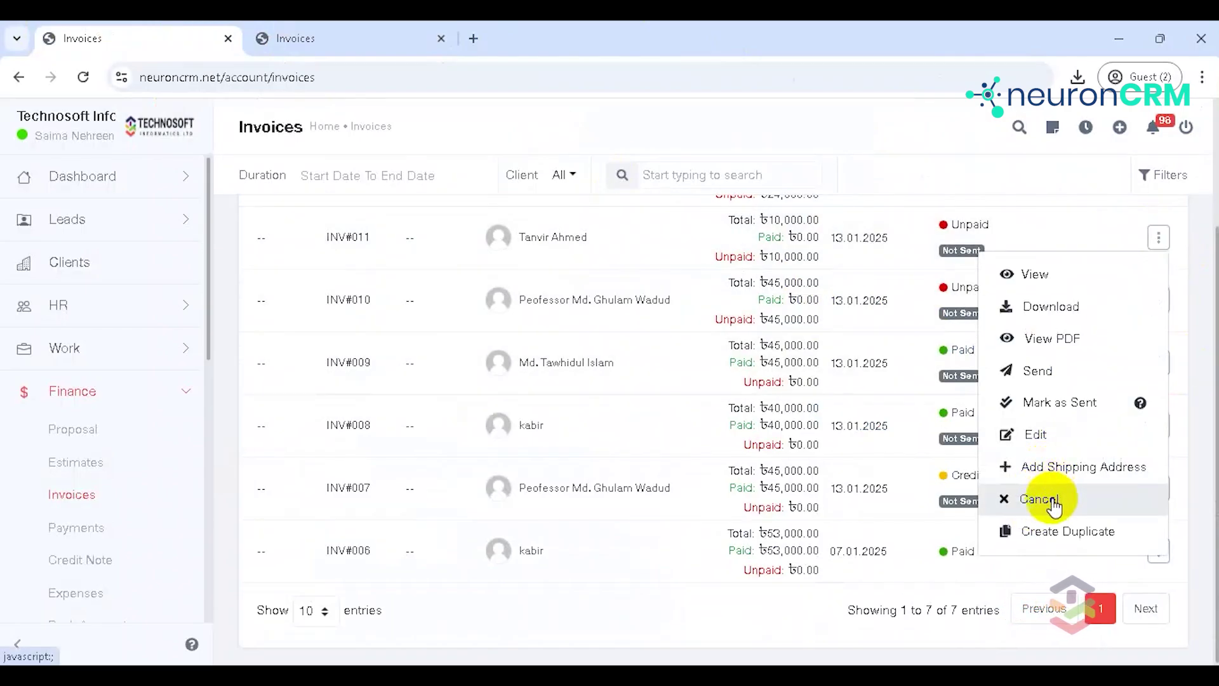
Step: Dismiss INV#011's menu and start a credit note from INV#009's action menu
click(884, 143)
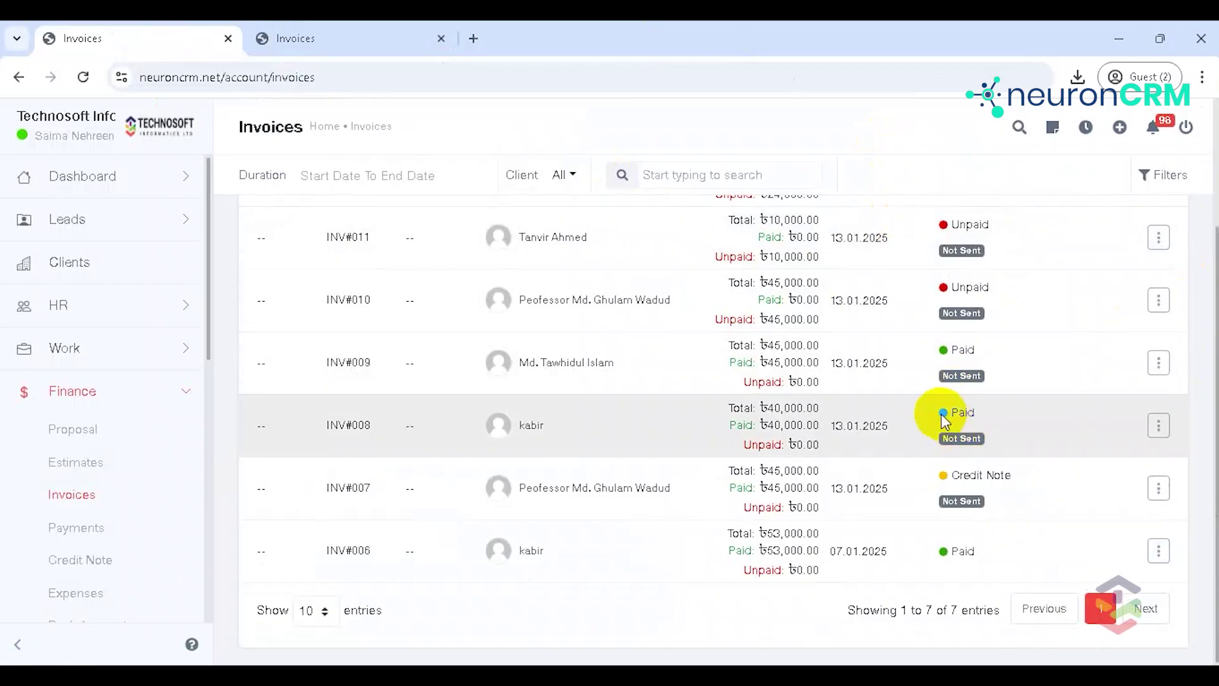
click(1155, 363)
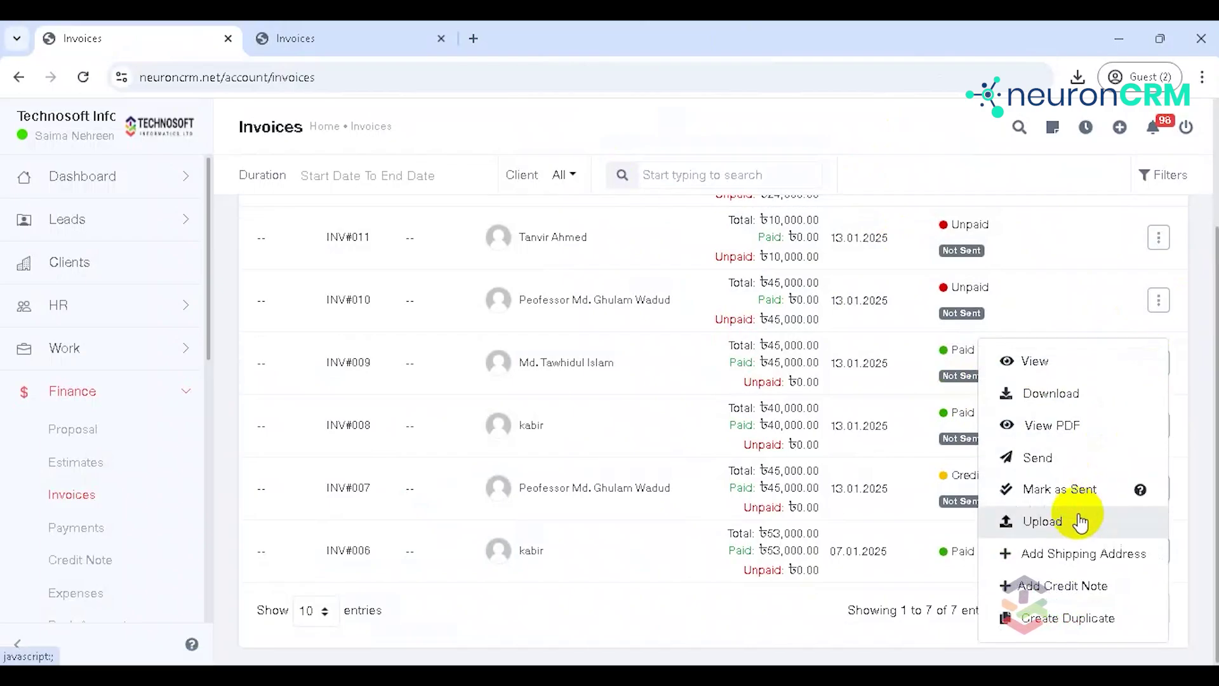
click(1060, 587)
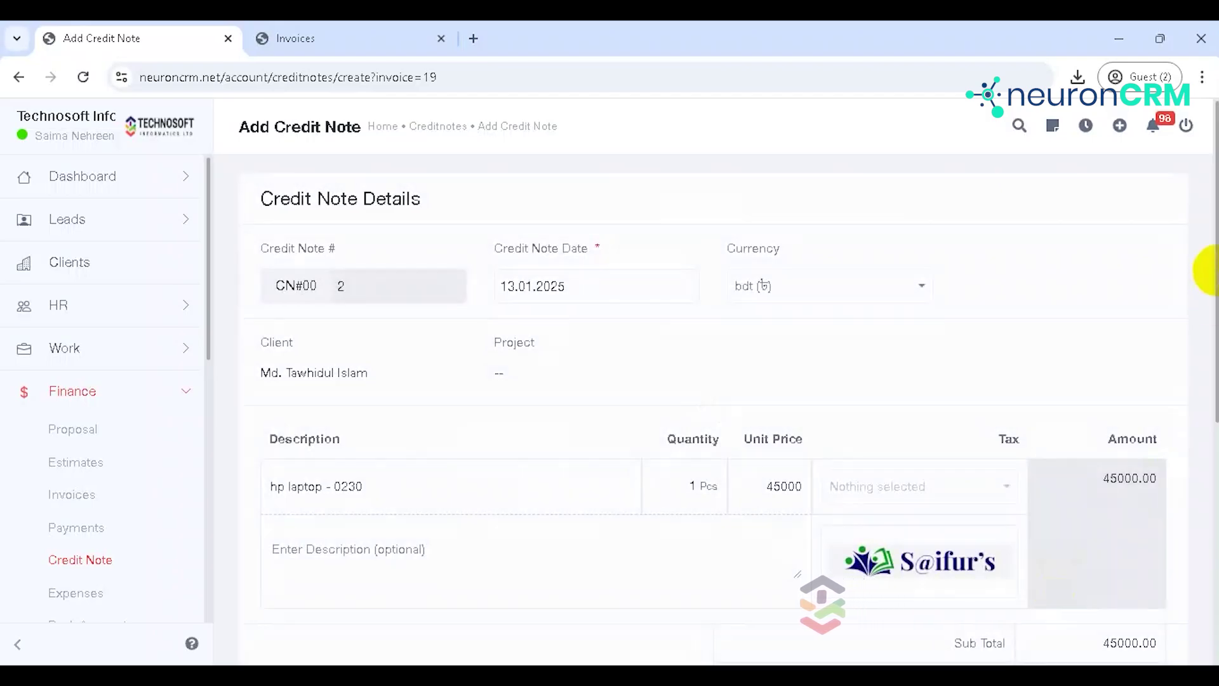
Step: Enter the note 'thank you for your purchase' and save credit note CN#002
scroll(1209, 271, down, 6)
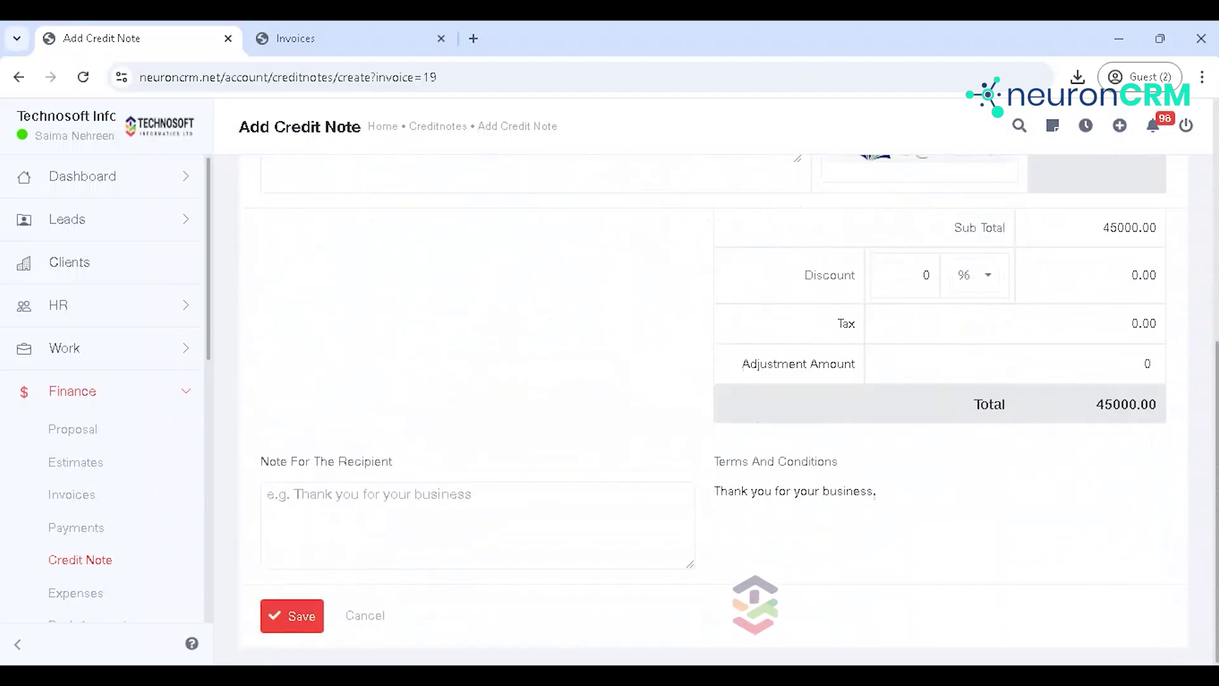
click(444, 525)
text(thank you for youyr p)
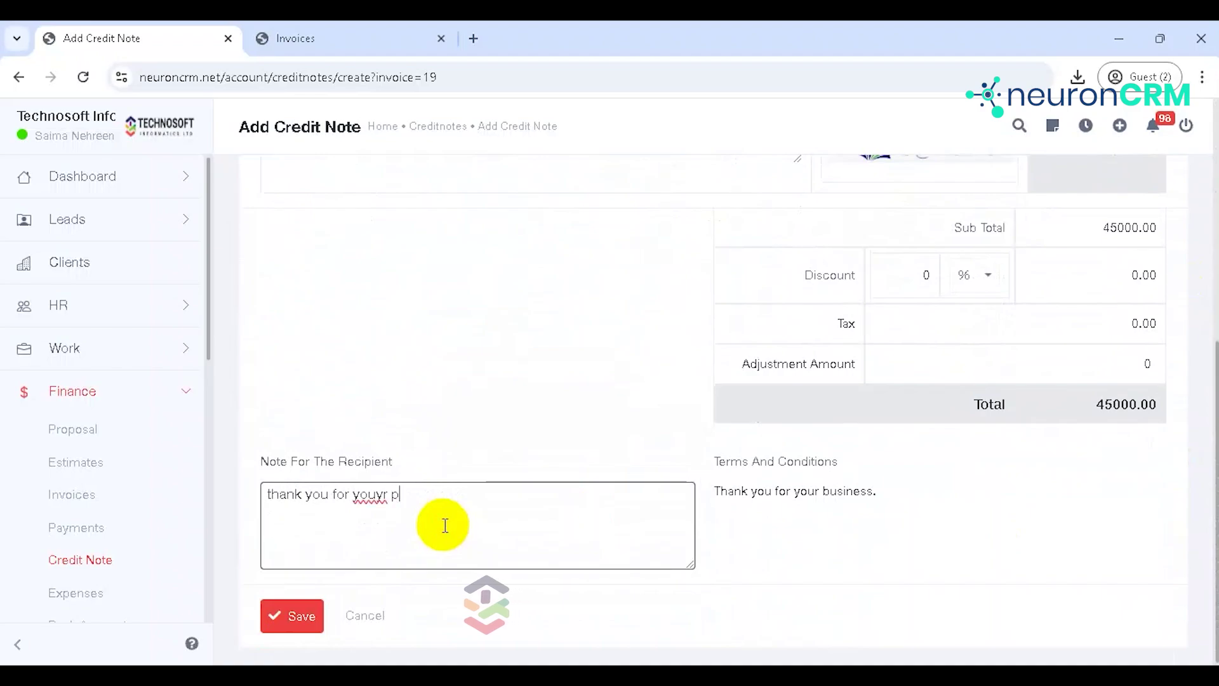
text(e)
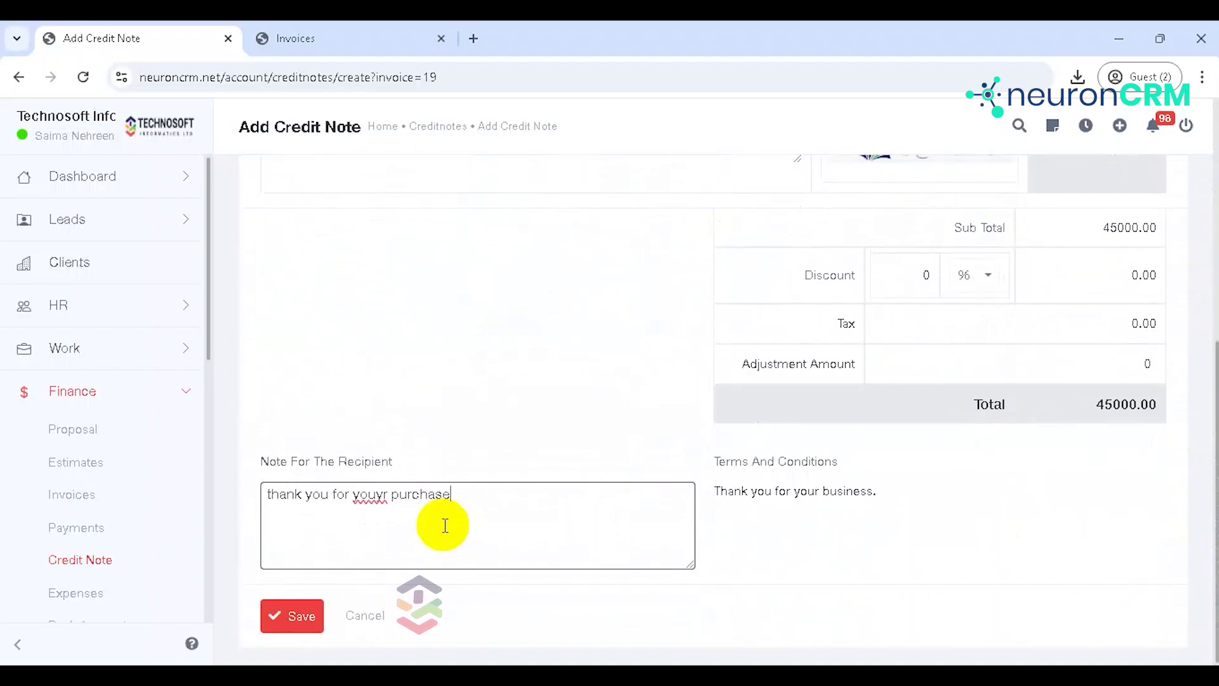
key(BackSpace)
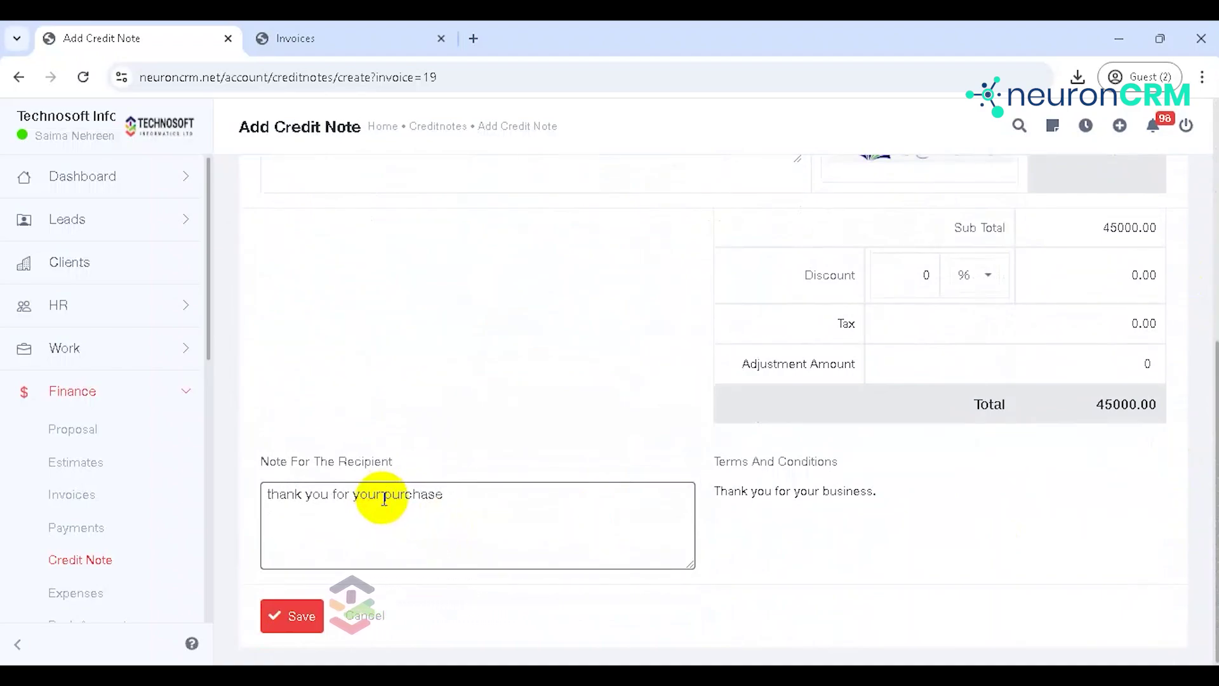
click(287, 614)
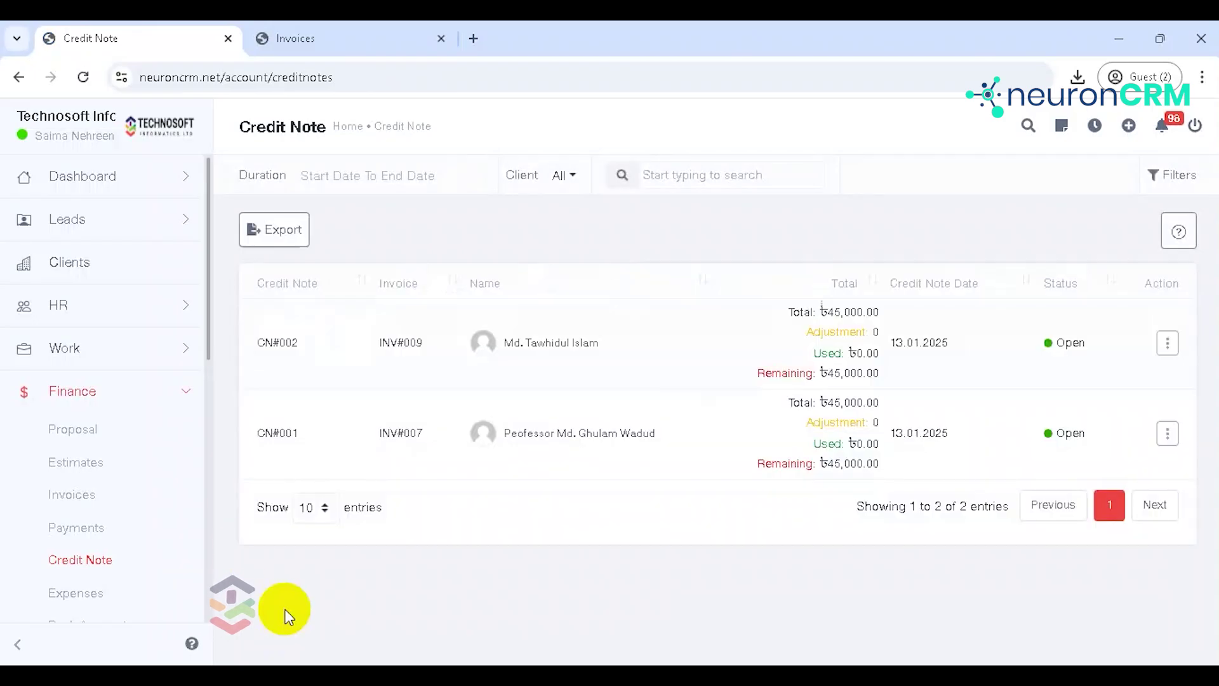
Step: Try CN#002's Upload action without attaching a file, then return to the Invoices list
drag(208, 344, 199, 378)
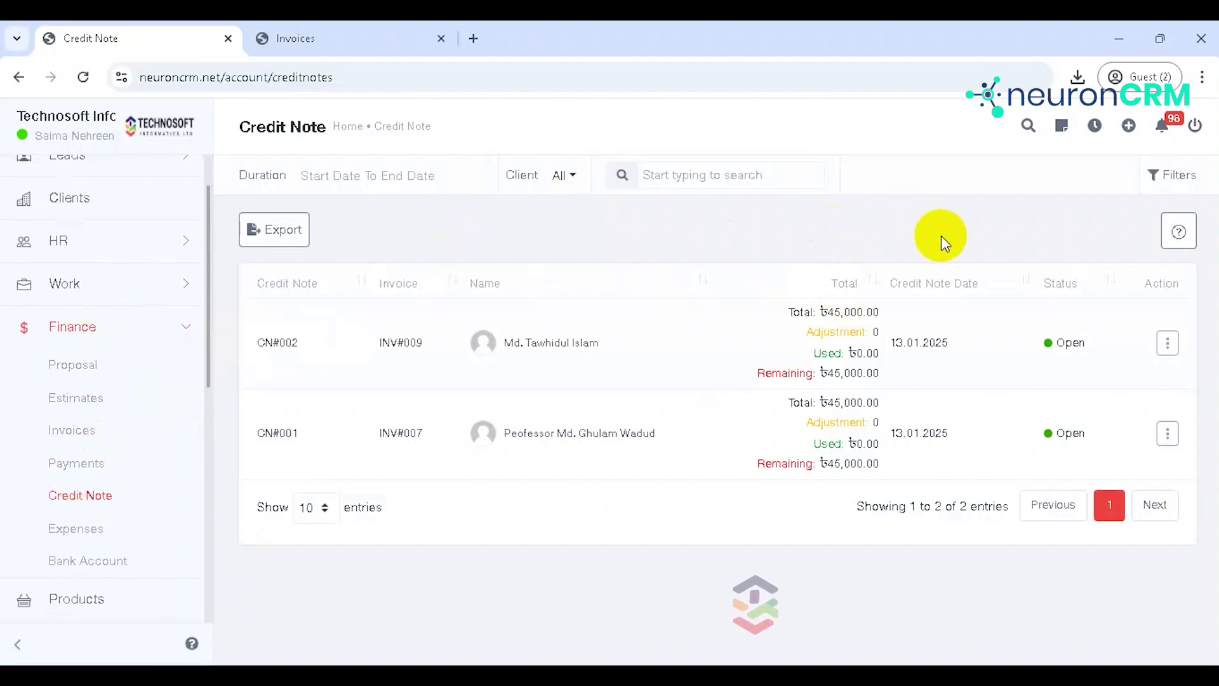
click(1165, 343)
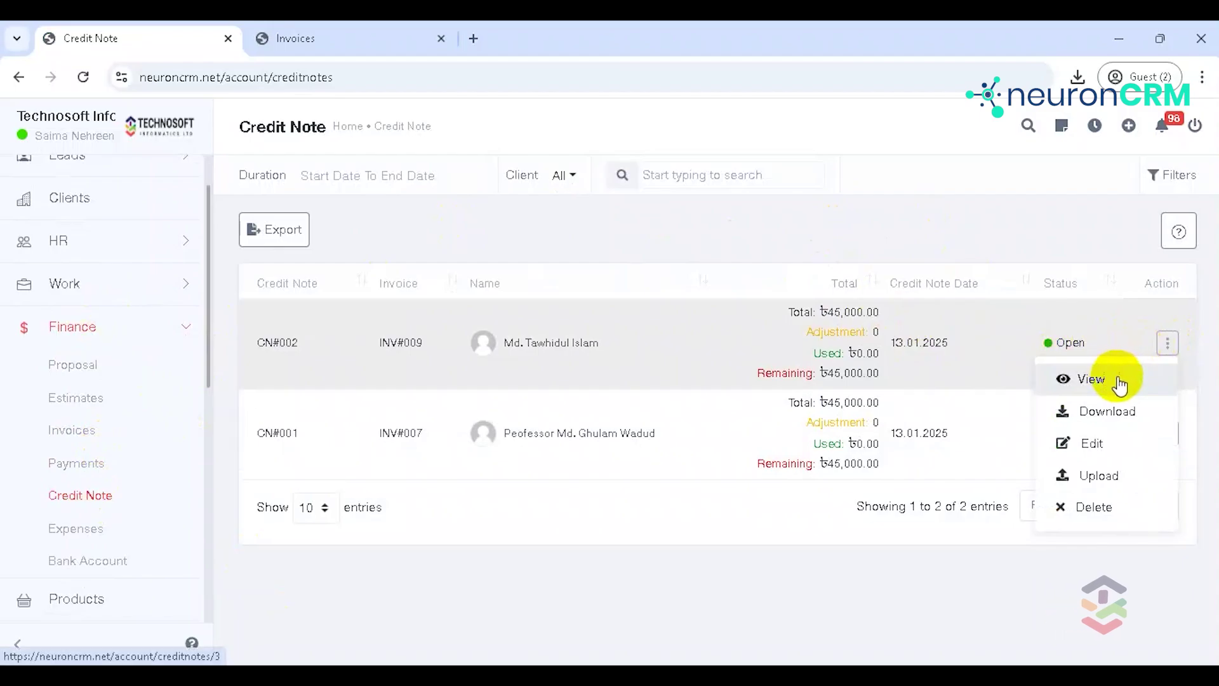
click(1109, 470)
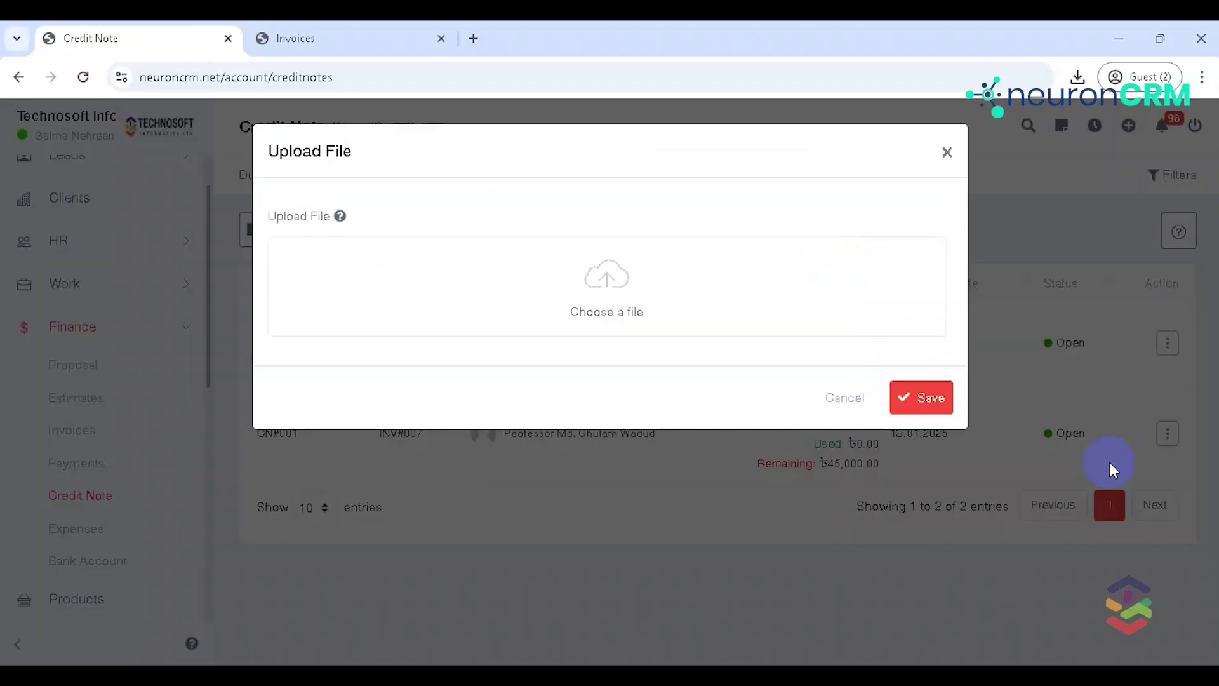
click(947, 149)
click(1170, 345)
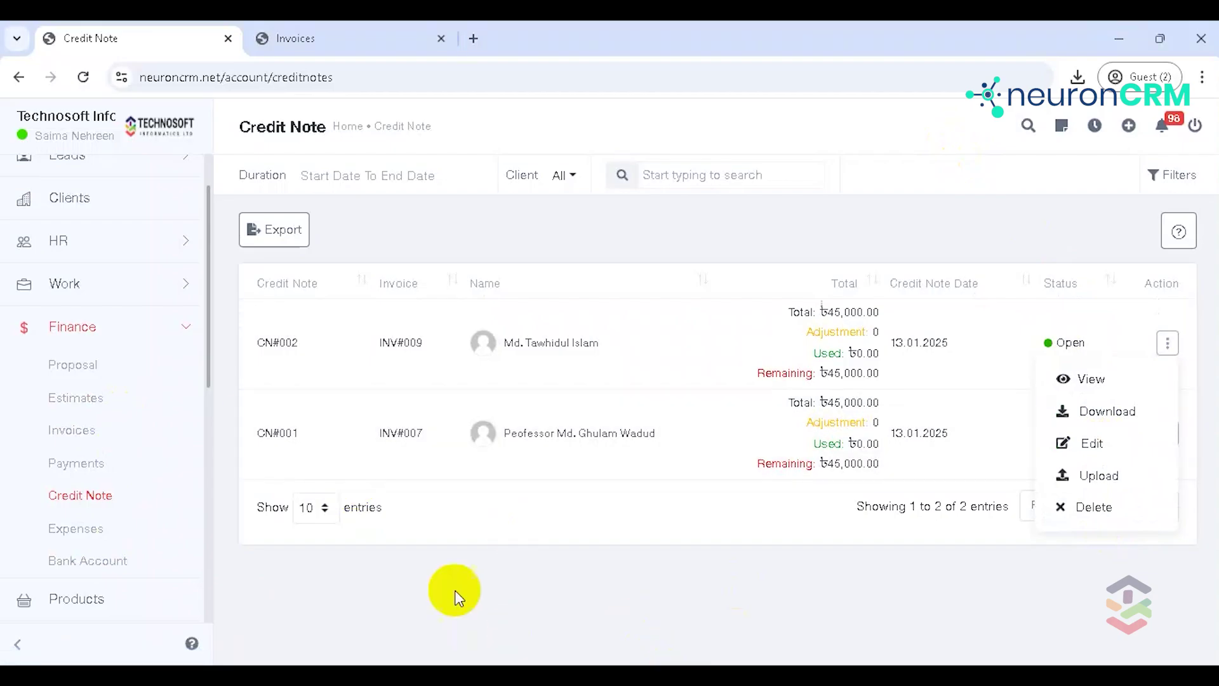
click(88, 434)
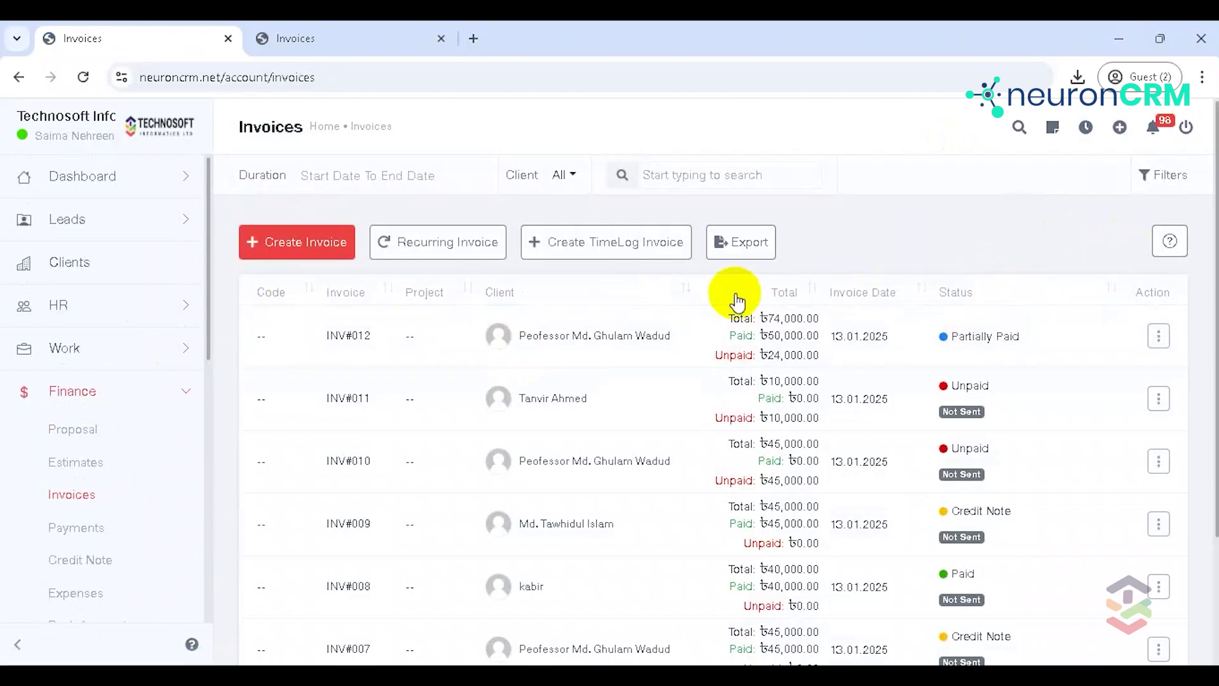
Step: Go to the Recurring Invoice list and start adding a new recurring invoice
click(452, 249)
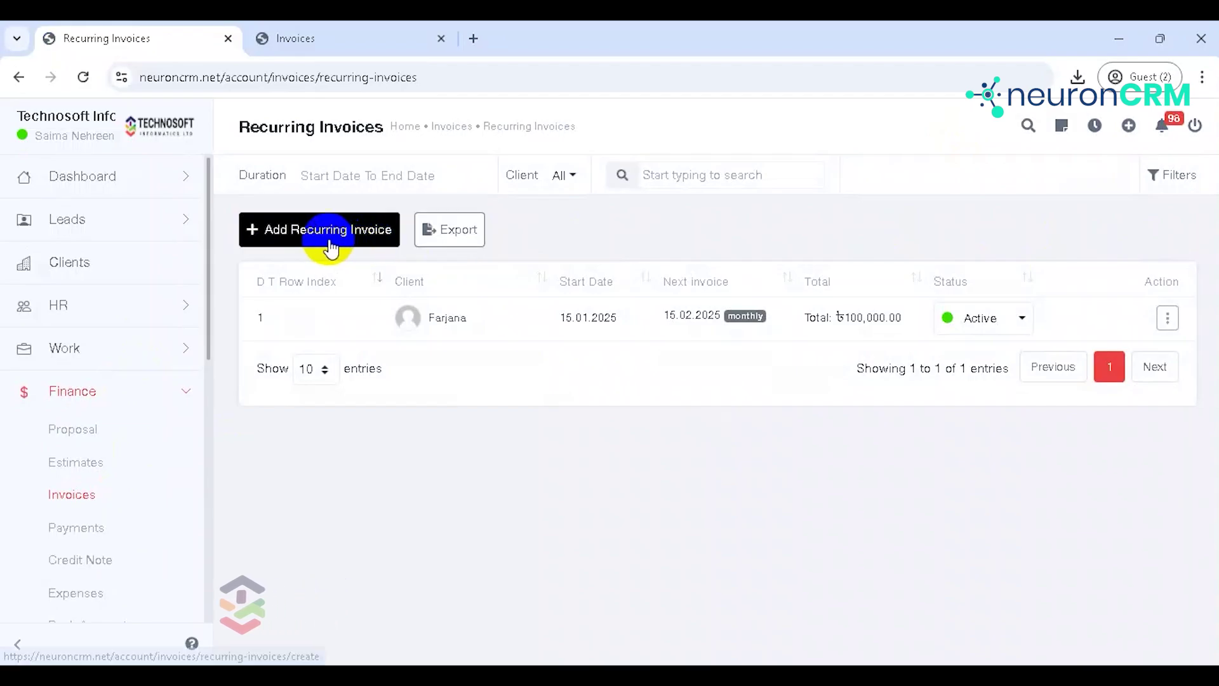
click(330, 243)
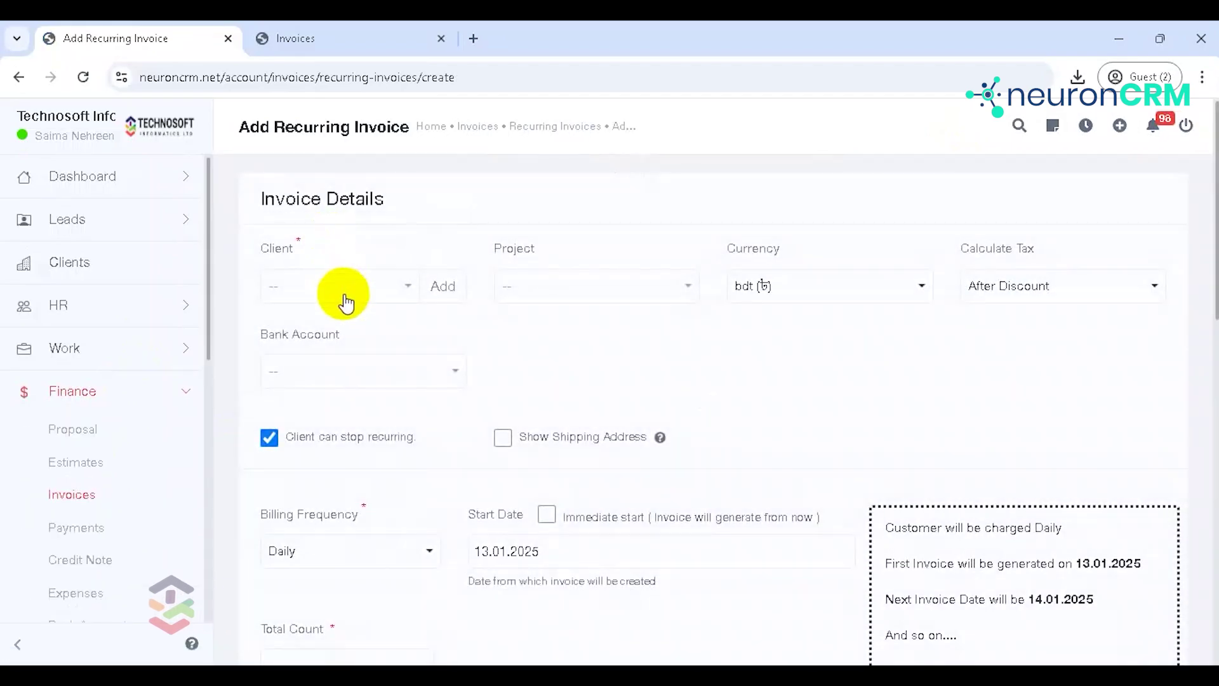
Step: Pick the client for the new recurring invoice and leave Bank Account unselected
click(344, 299)
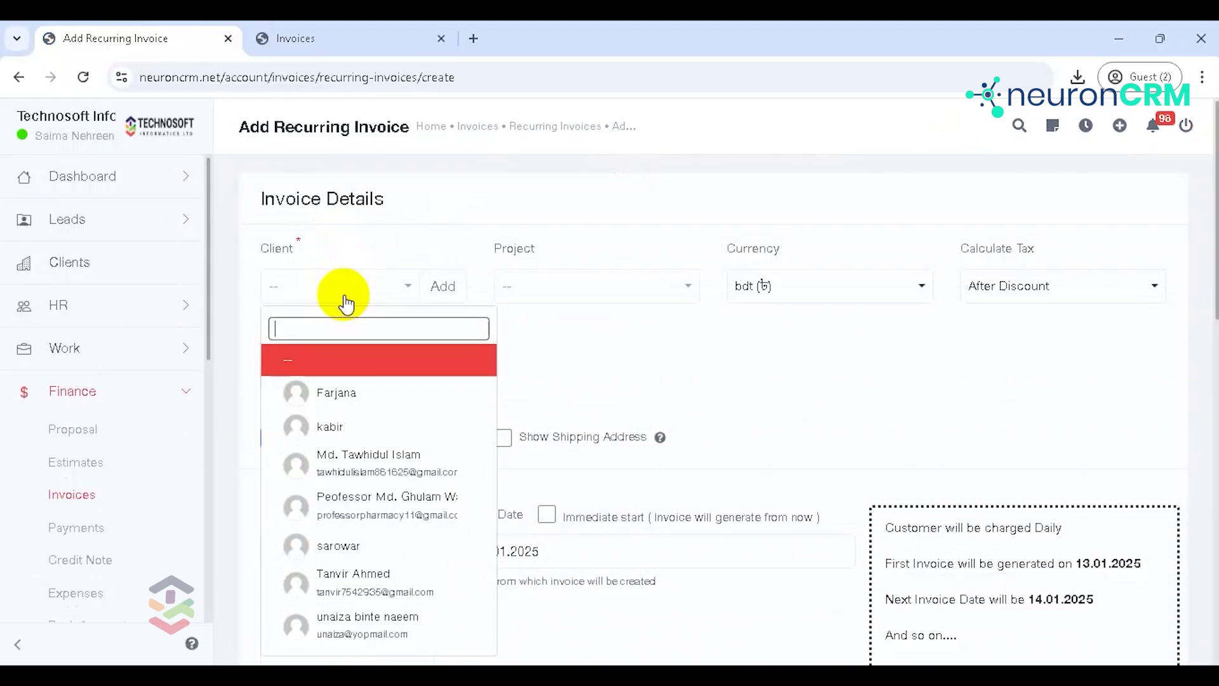
click(356, 425)
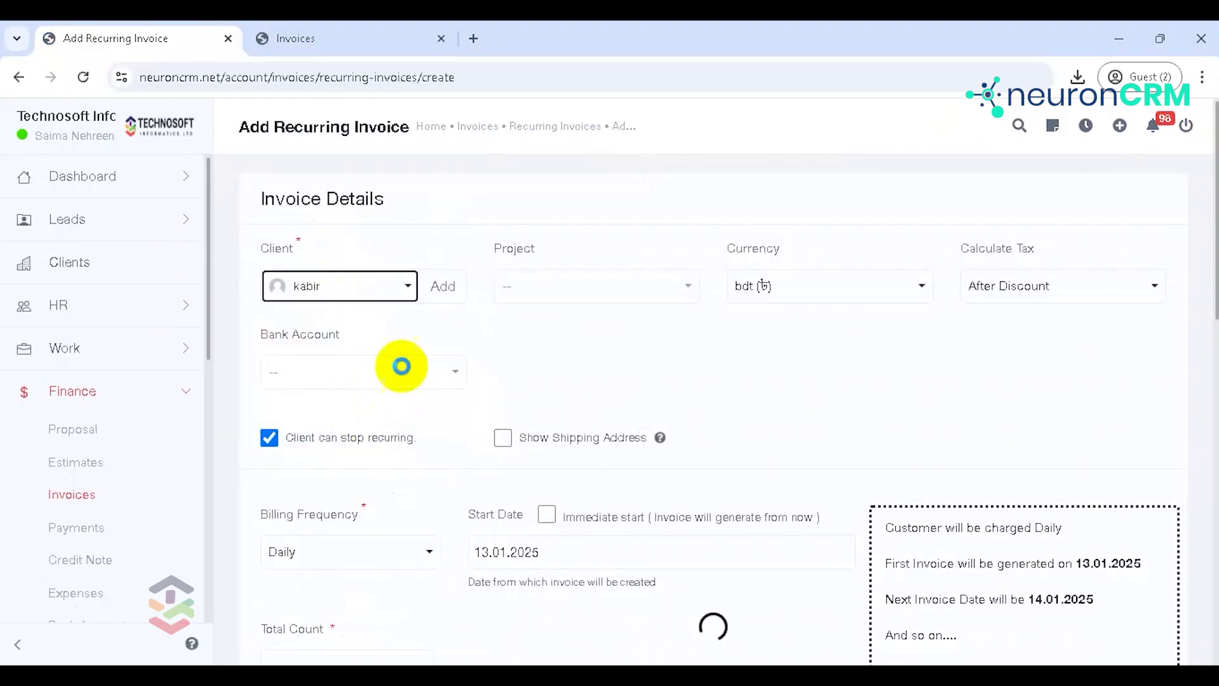
click(365, 373)
click(551, 321)
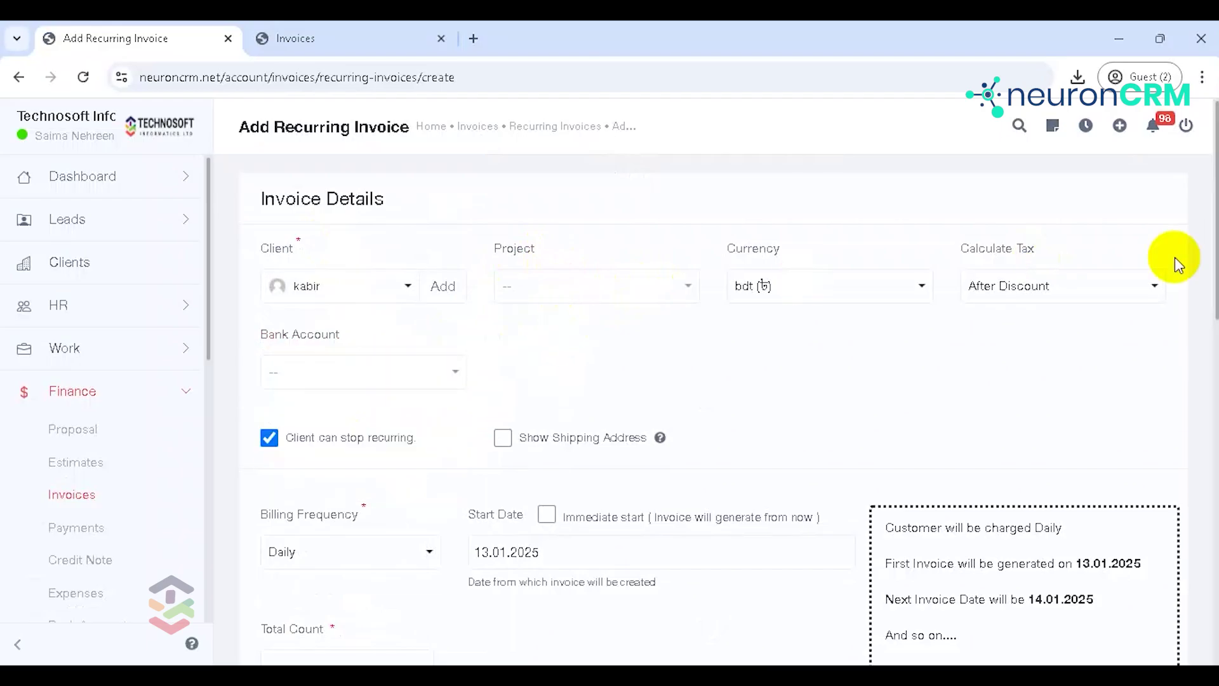
scroll(1214, 232, down, 4)
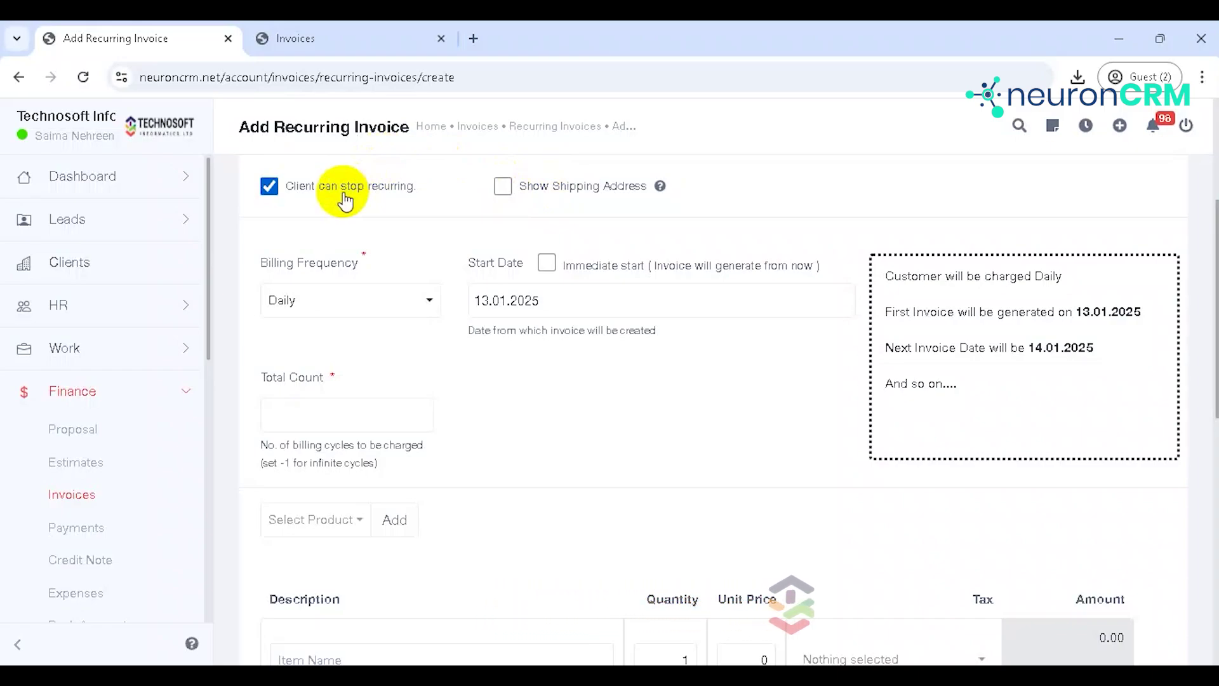
Step: Set billing frequency to Monthly starting 15.01.2025, so the next invoice falls on 15.02.2025
click(341, 311)
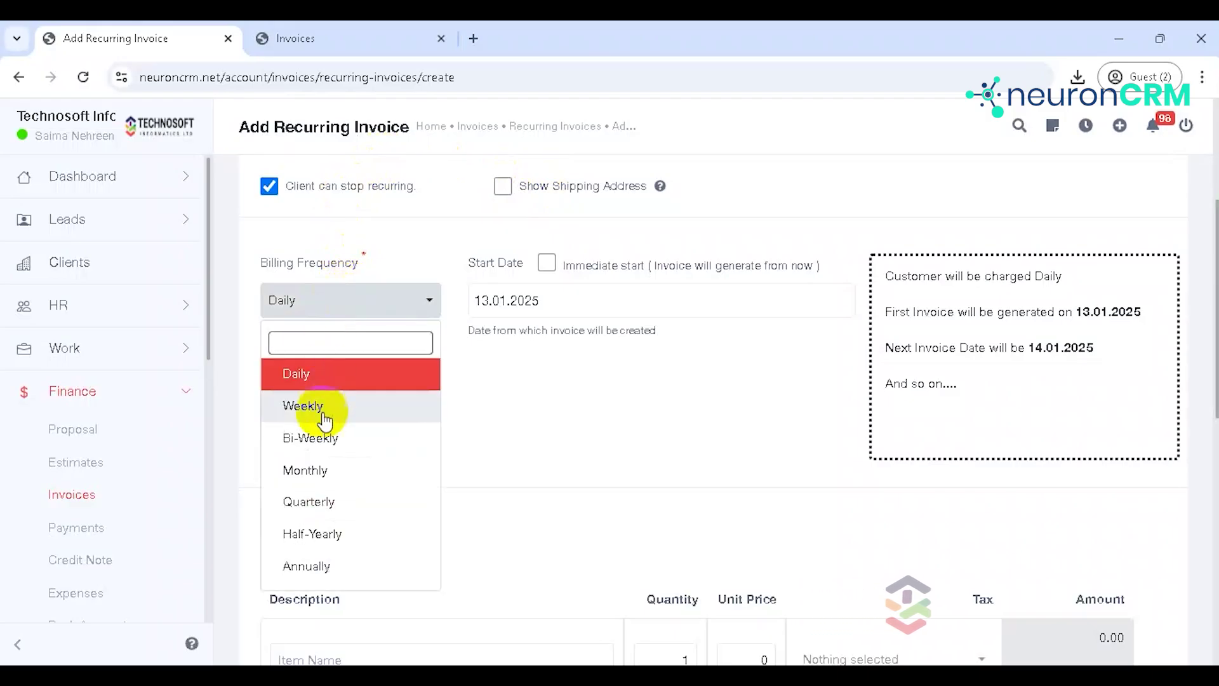
click(323, 476)
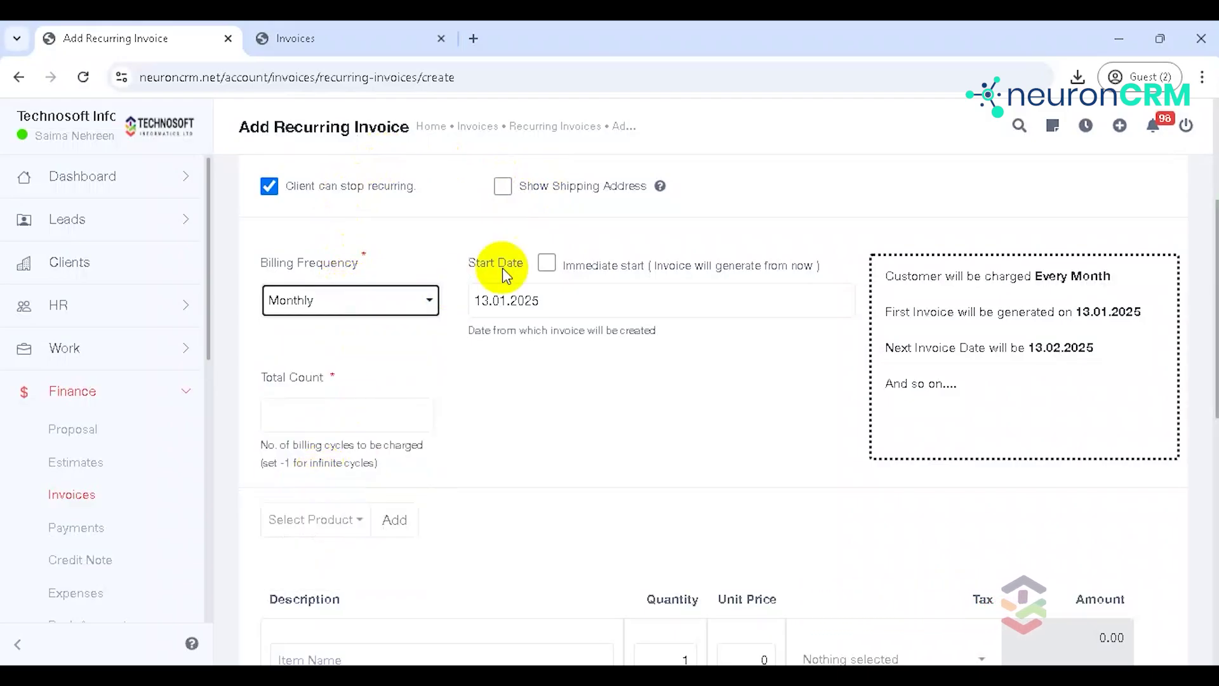
click(552, 289)
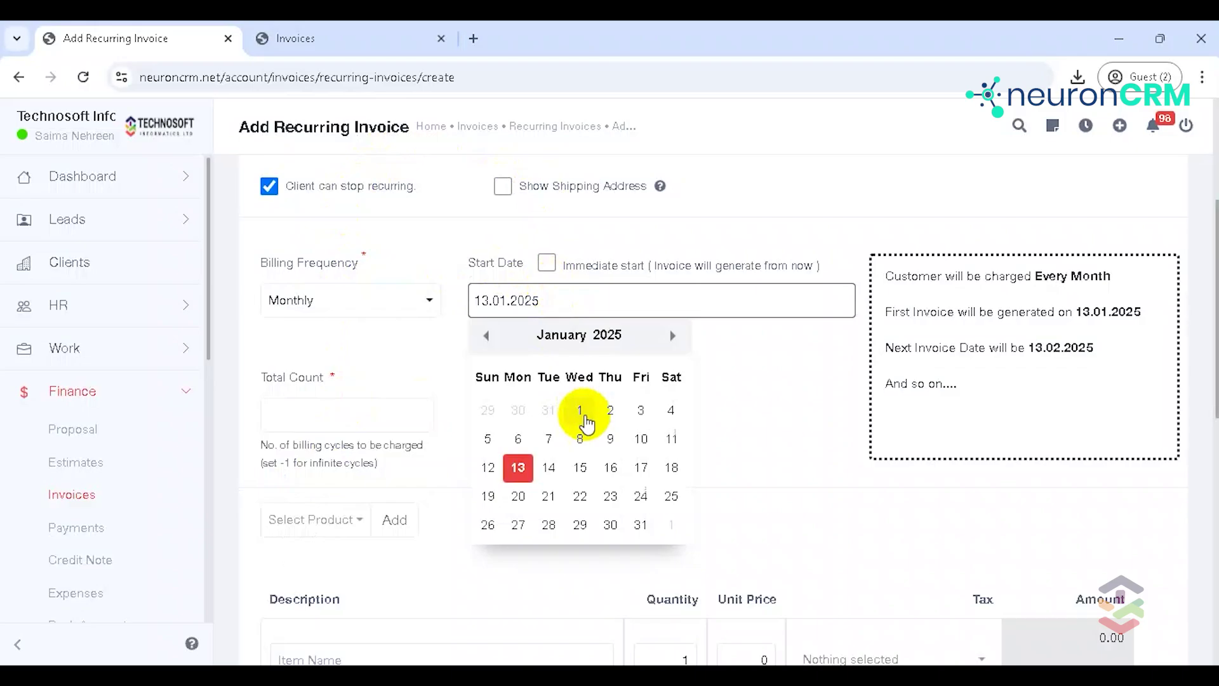
click(587, 467)
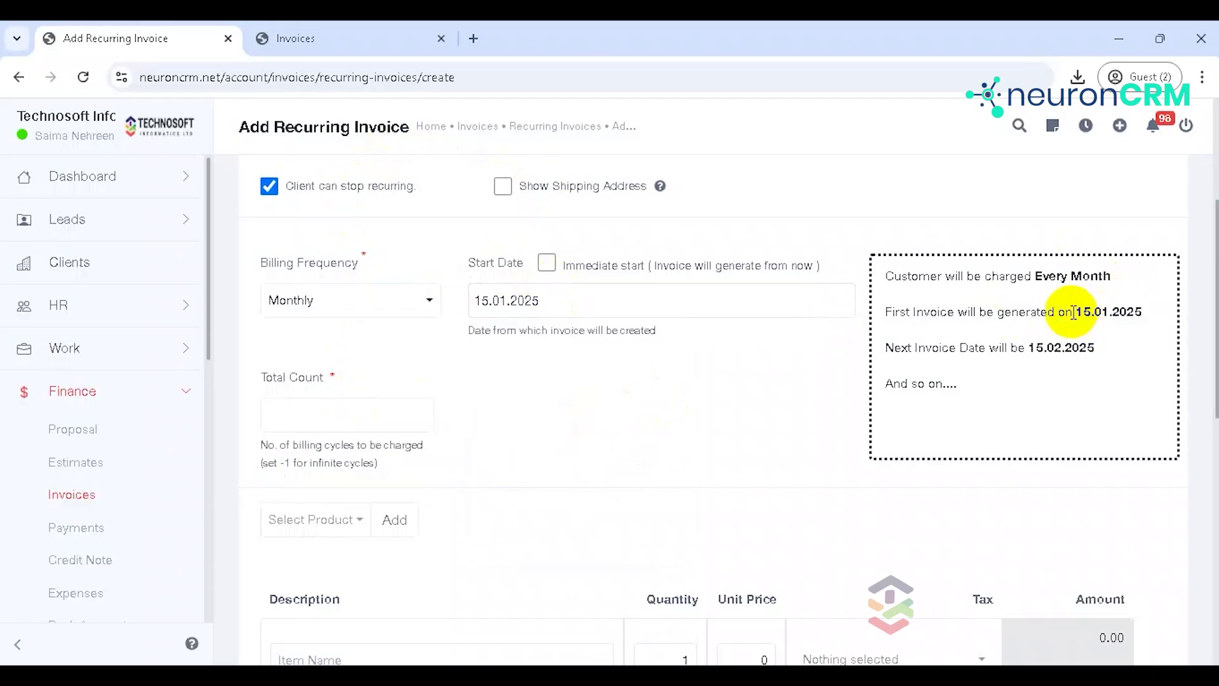
drag(1074, 312, 1159, 311)
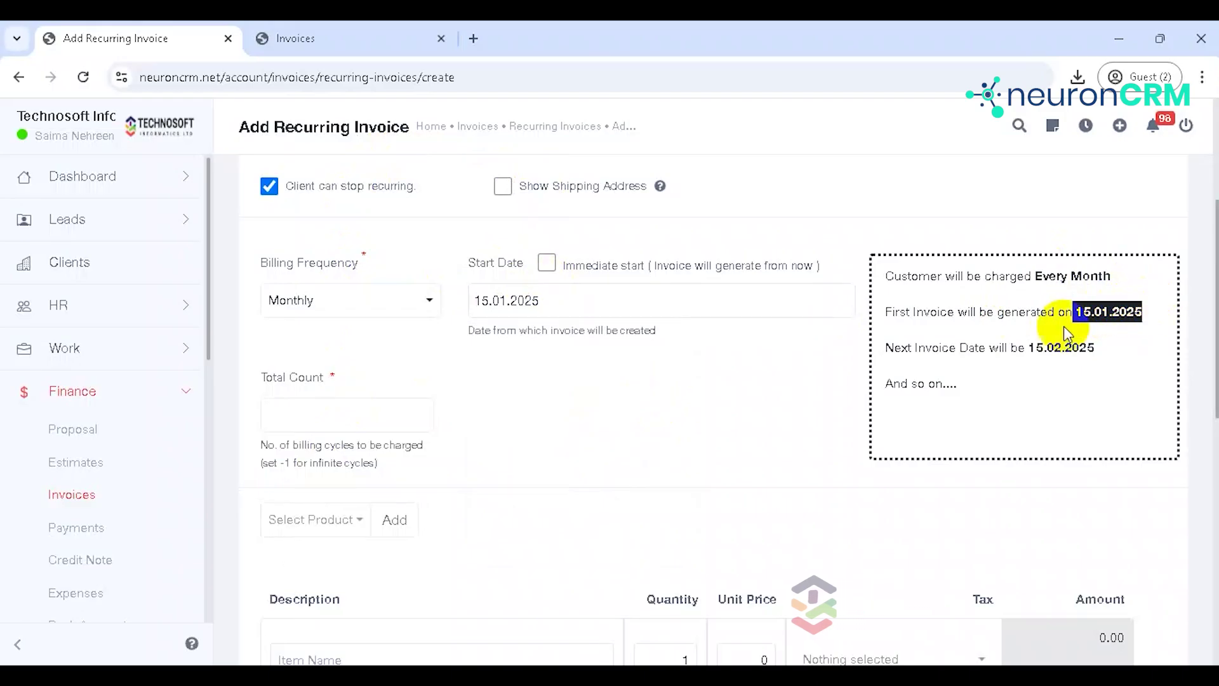
drag(1029, 348, 1106, 339)
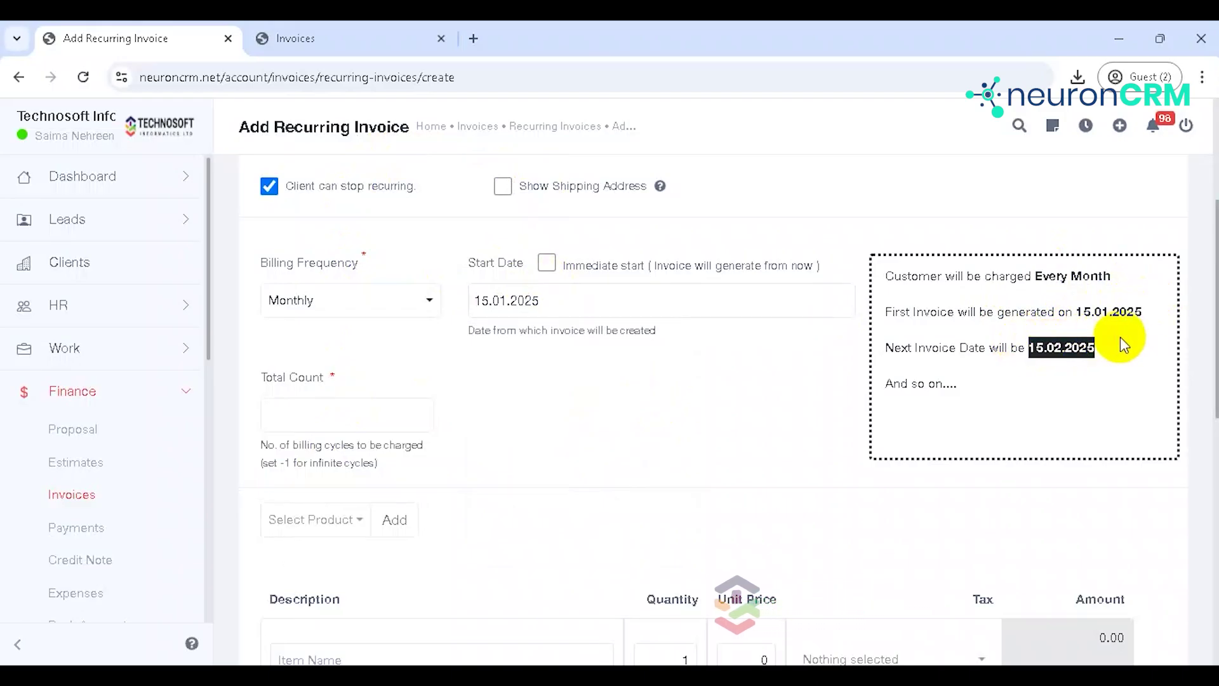
click(642, 376)
Step: Set the Total Count to 6 billing cycles
click(375, 426)
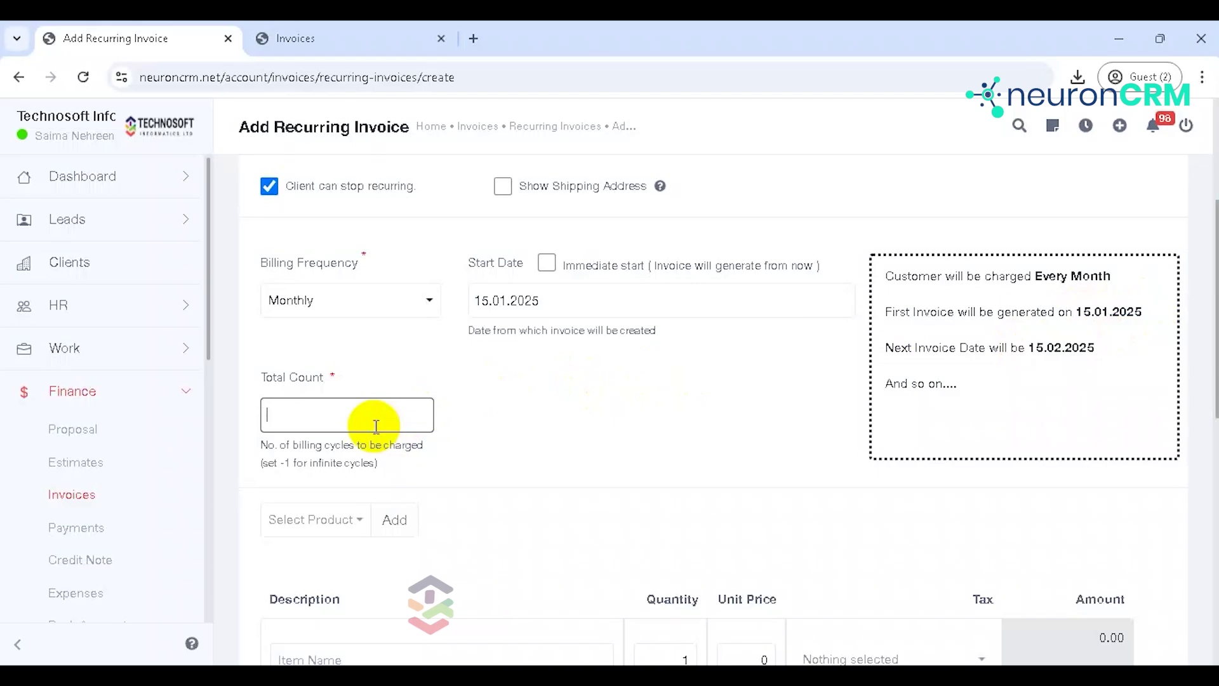
text(6)
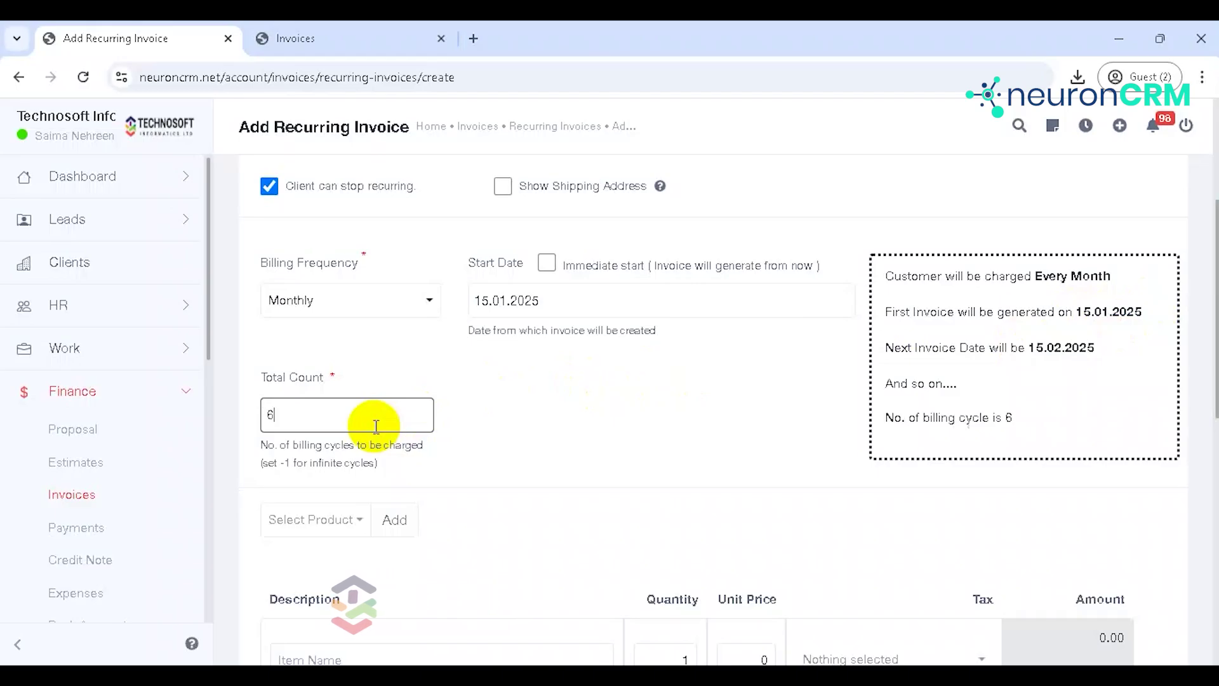
click(566, 413)
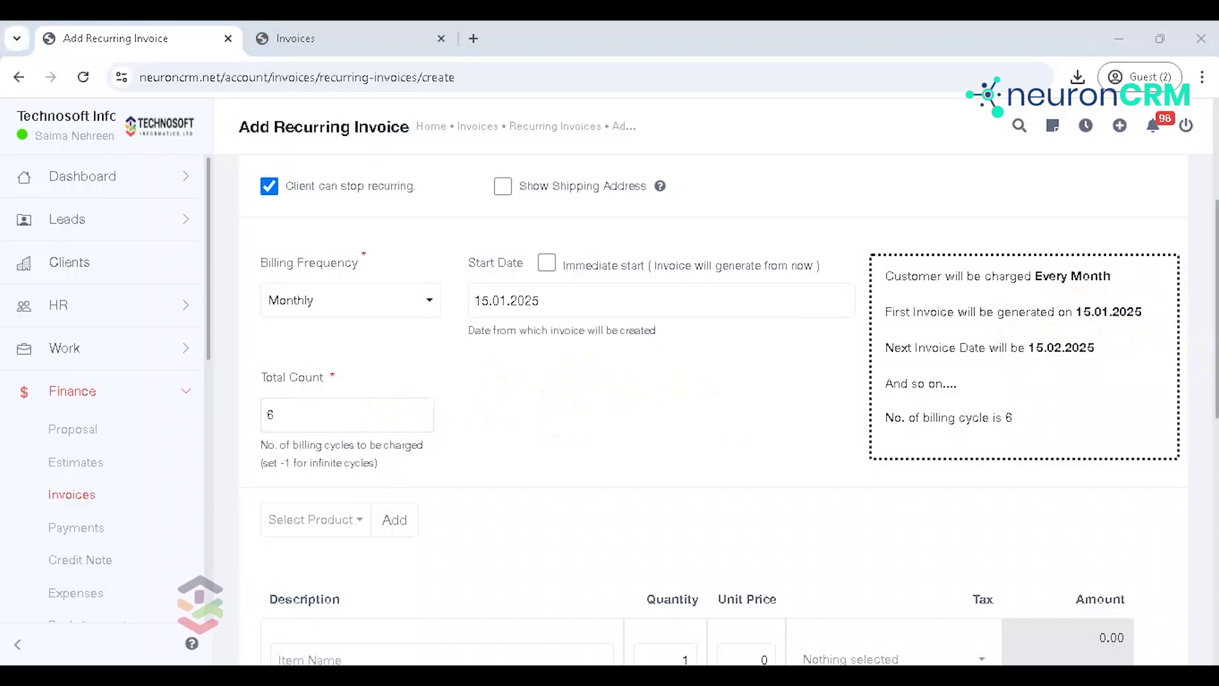
scroll(1204, 394, down, 3)
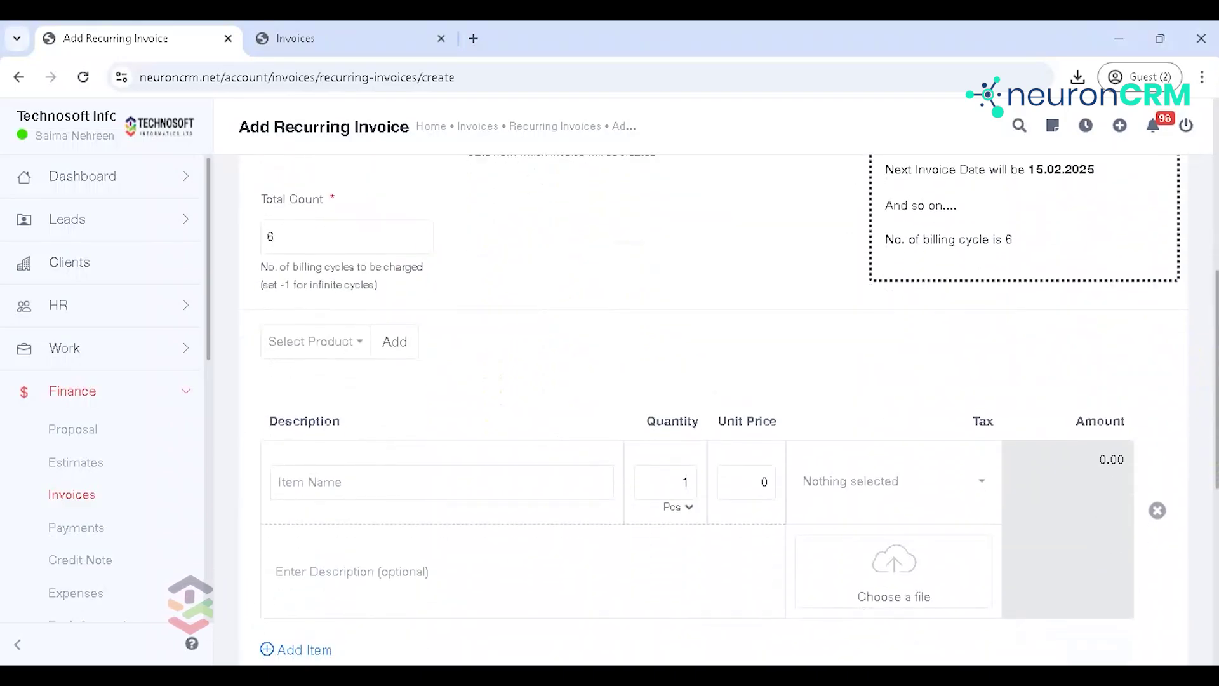
Step: Add the item hp laptop - 0230 and save the ৳45,000 recurring invoice
click(314, 344)
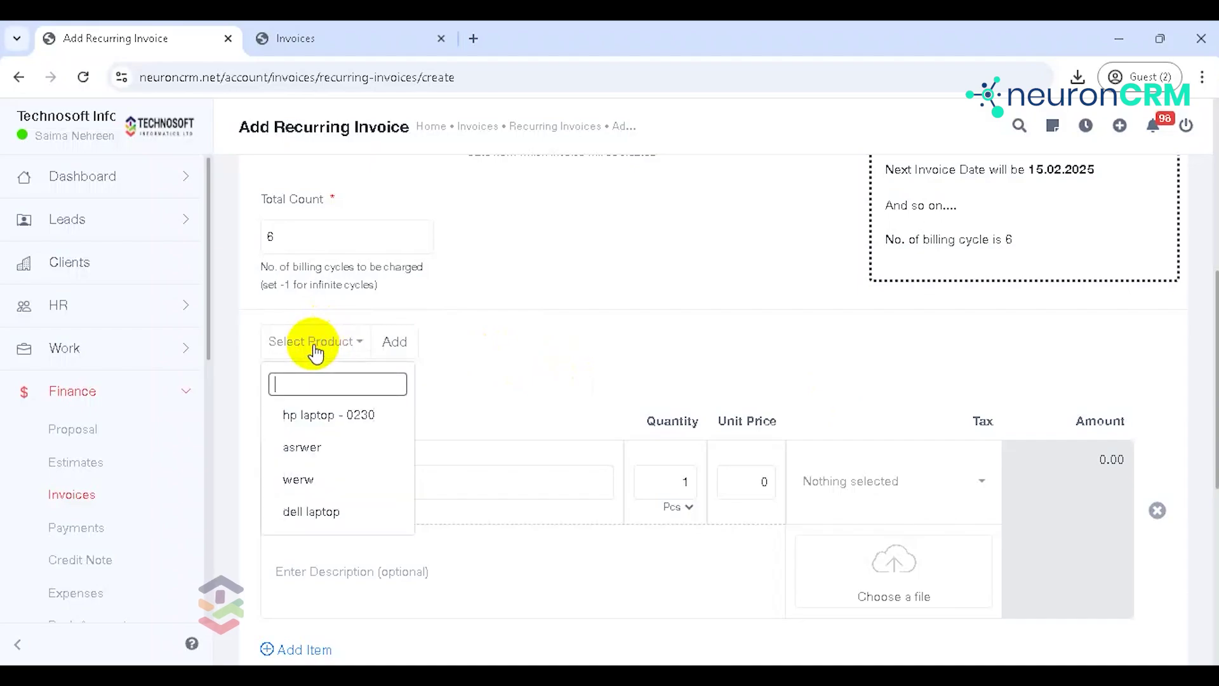
click(321, 415)
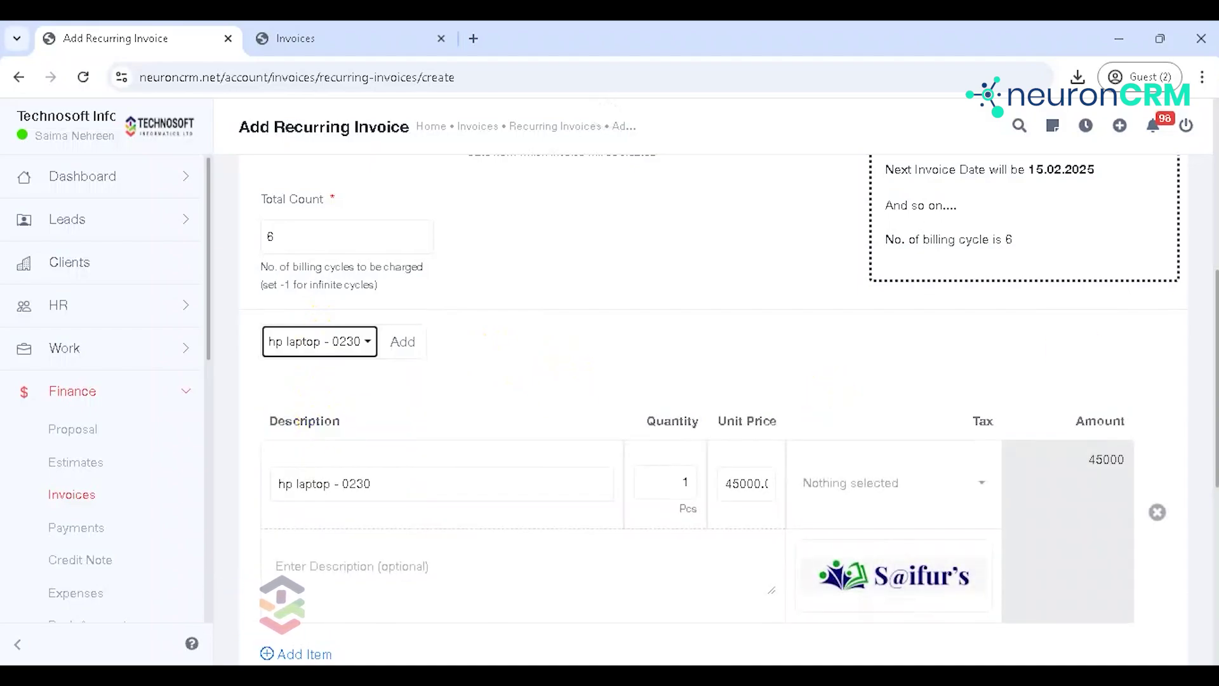
click(1218, 283)
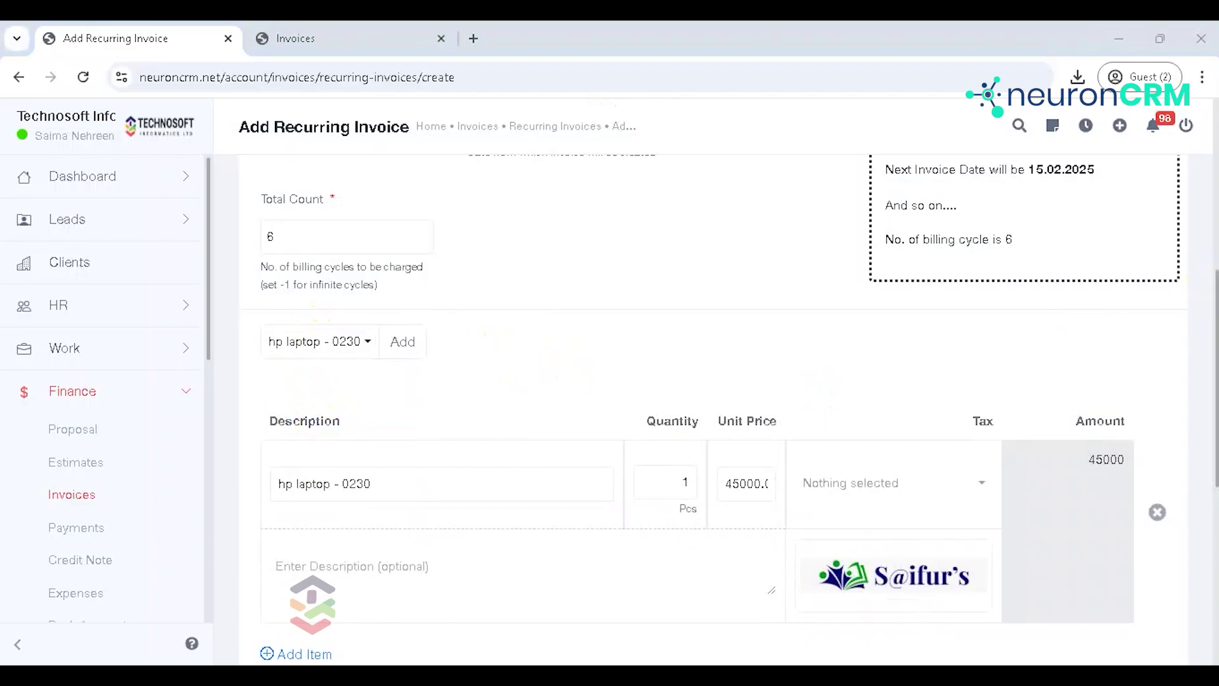
drag(1217, 348, 1217, 479)
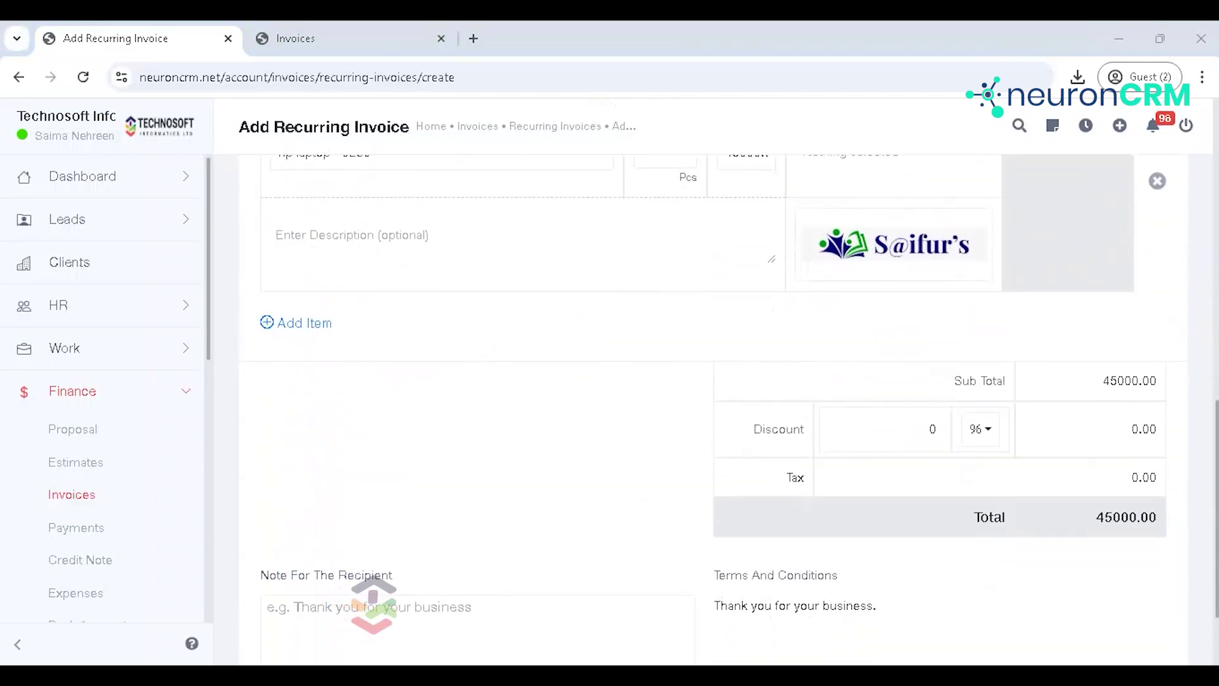
drag(1215, 556, 1215, 600)
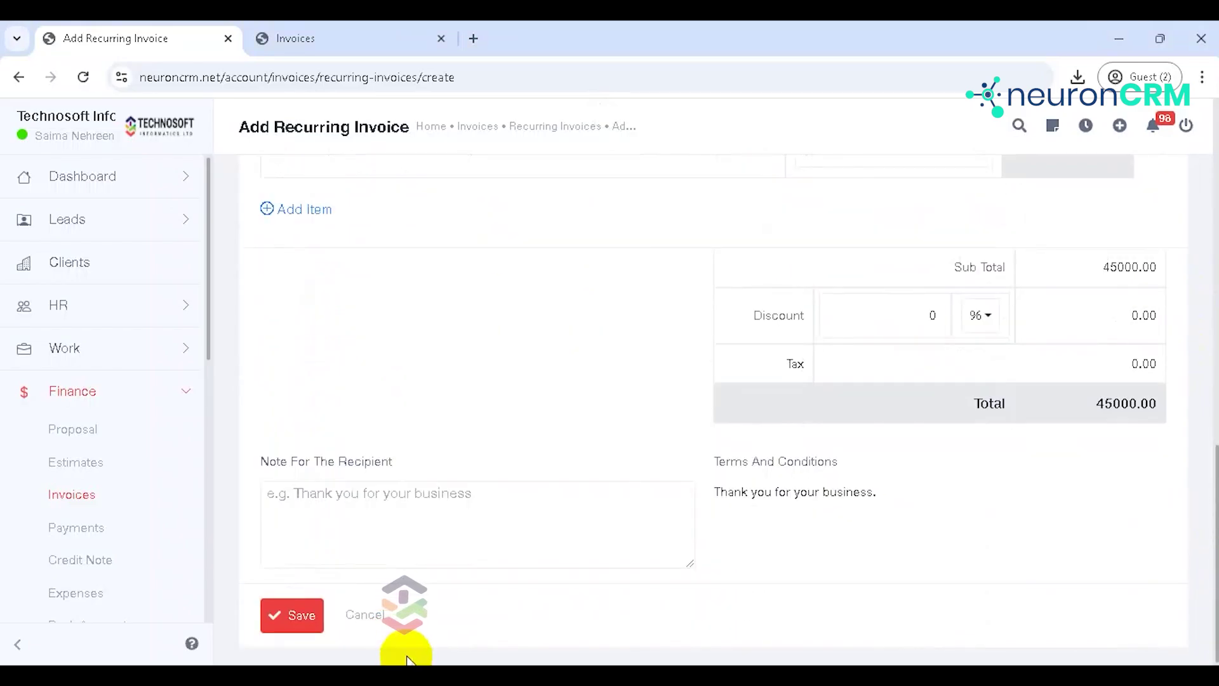
click(305, 619)
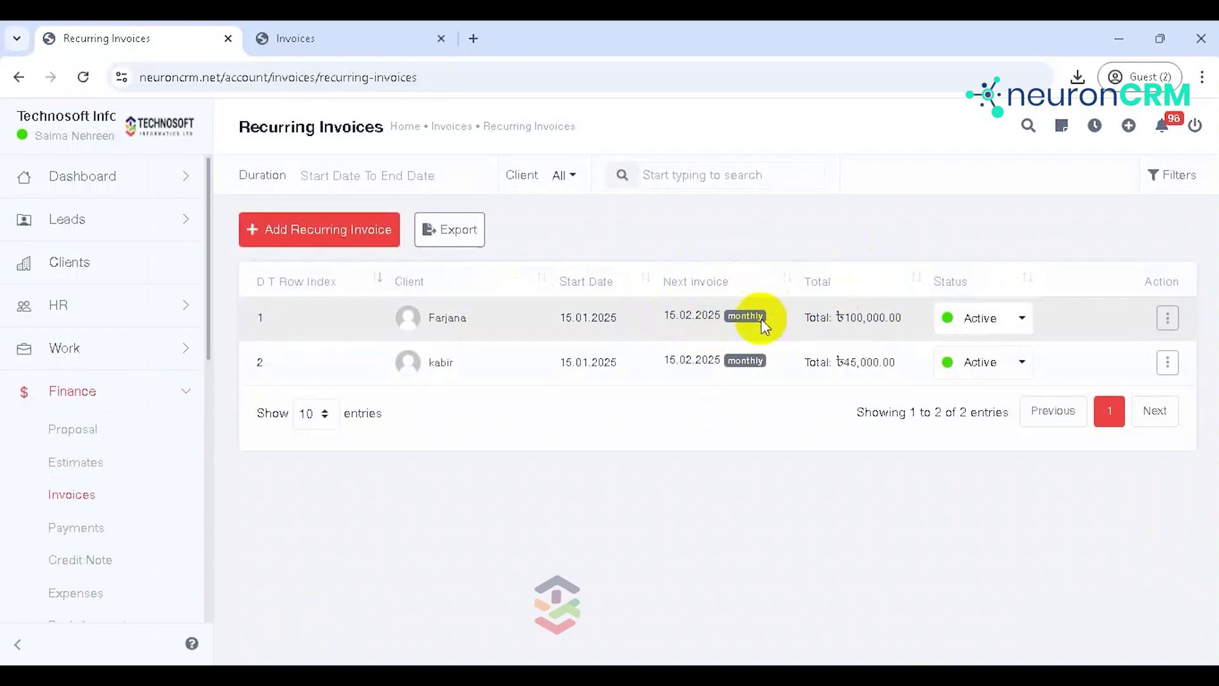
Step: Check the first recurring invoice's status and action menus, then go to Finance > Payments
click(1018, 327)
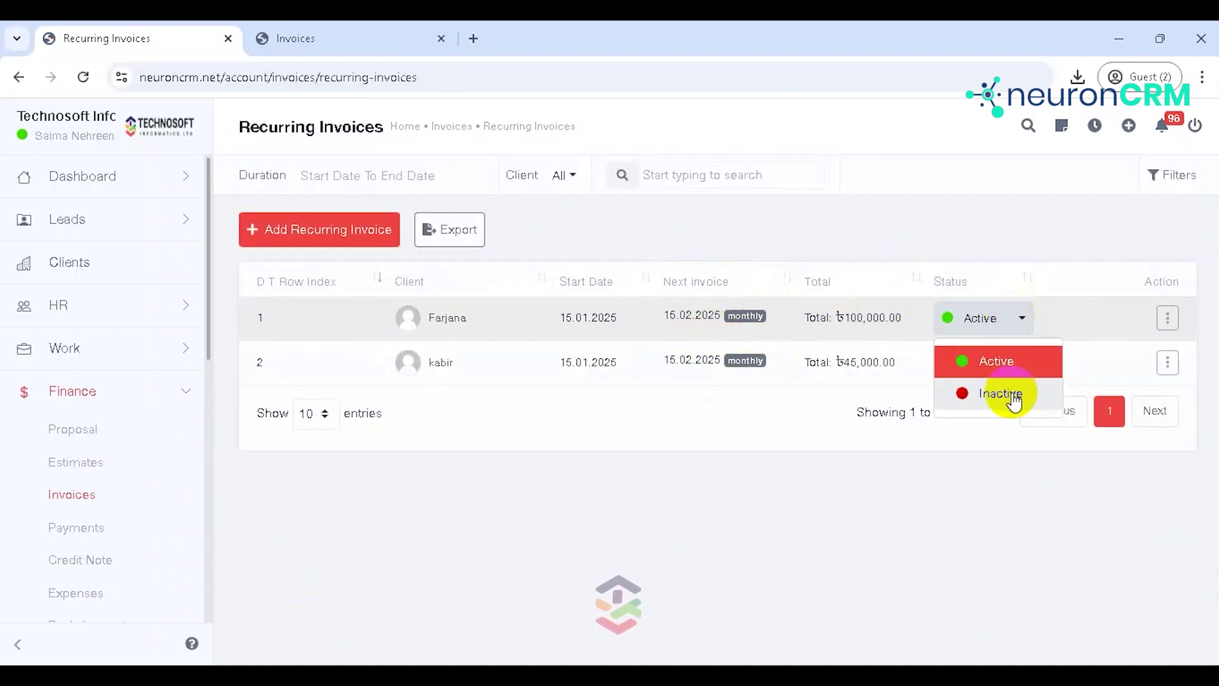
click(1167, 320)
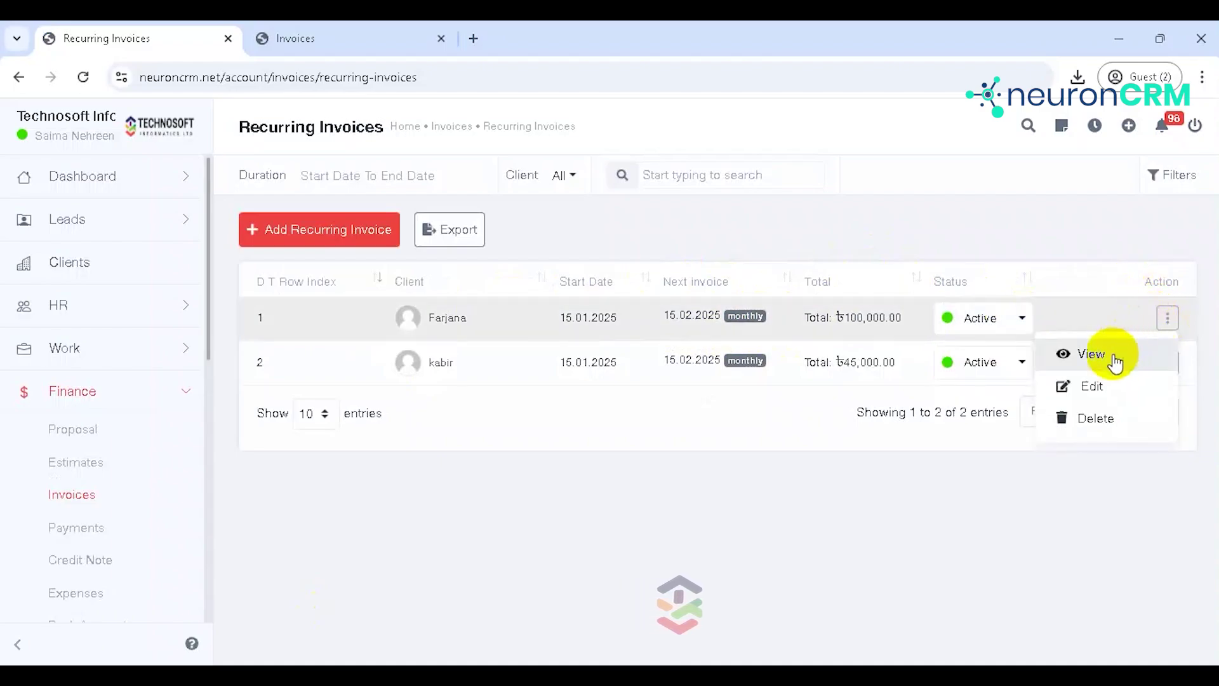
click(95, 491)
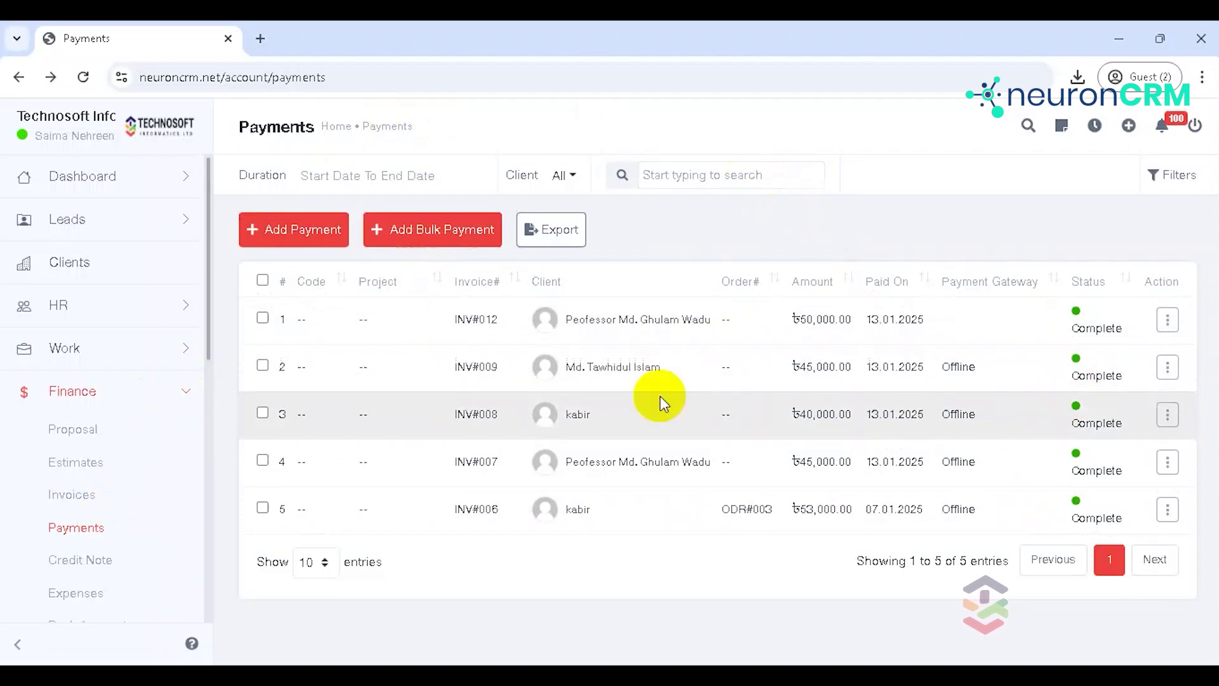
Step: Open Add Payment, prefilled with Paid On 13.01.2025, bdt currency and exchange rate 1
click(319, 232)
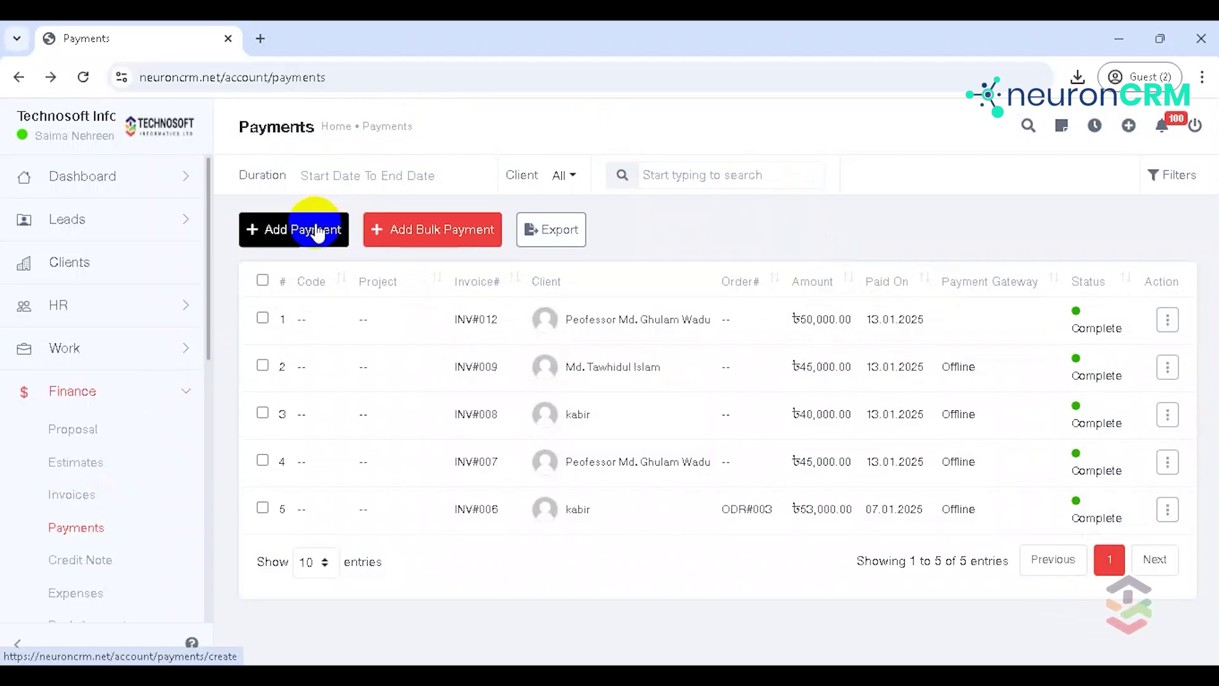
click(316, 231)
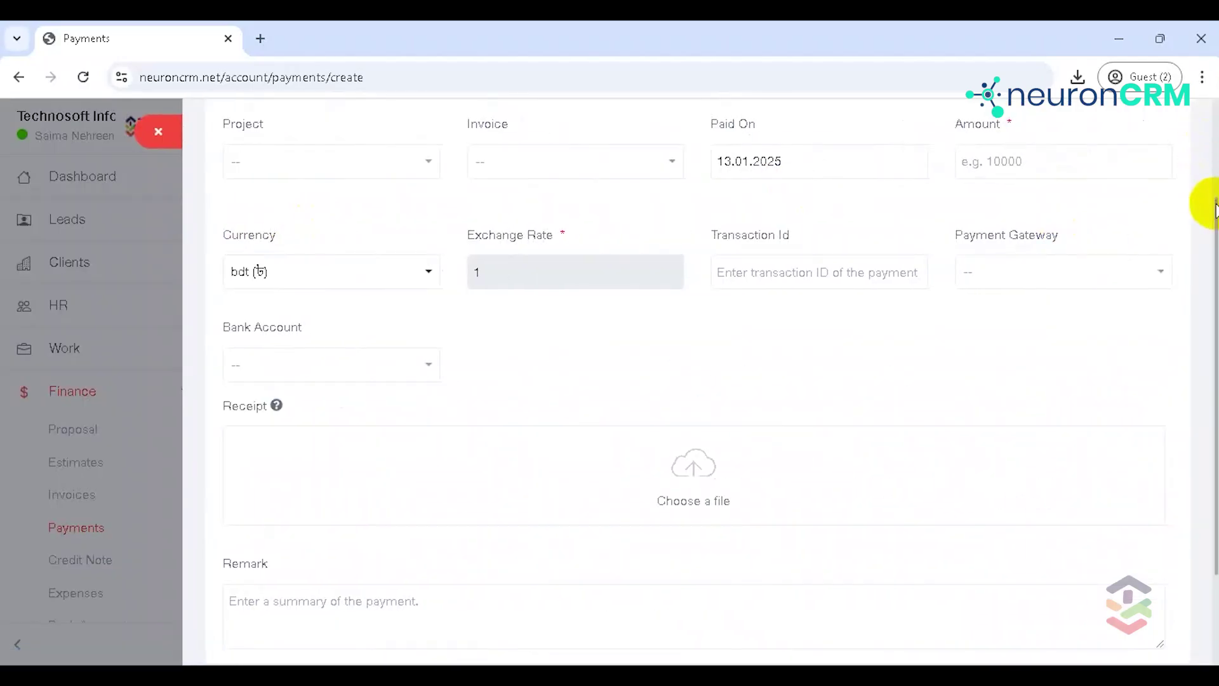
Step: Save a 5000 payment for INV#012 with Offline Payment as the gateway
drag(1215, 202, 1183, 97)
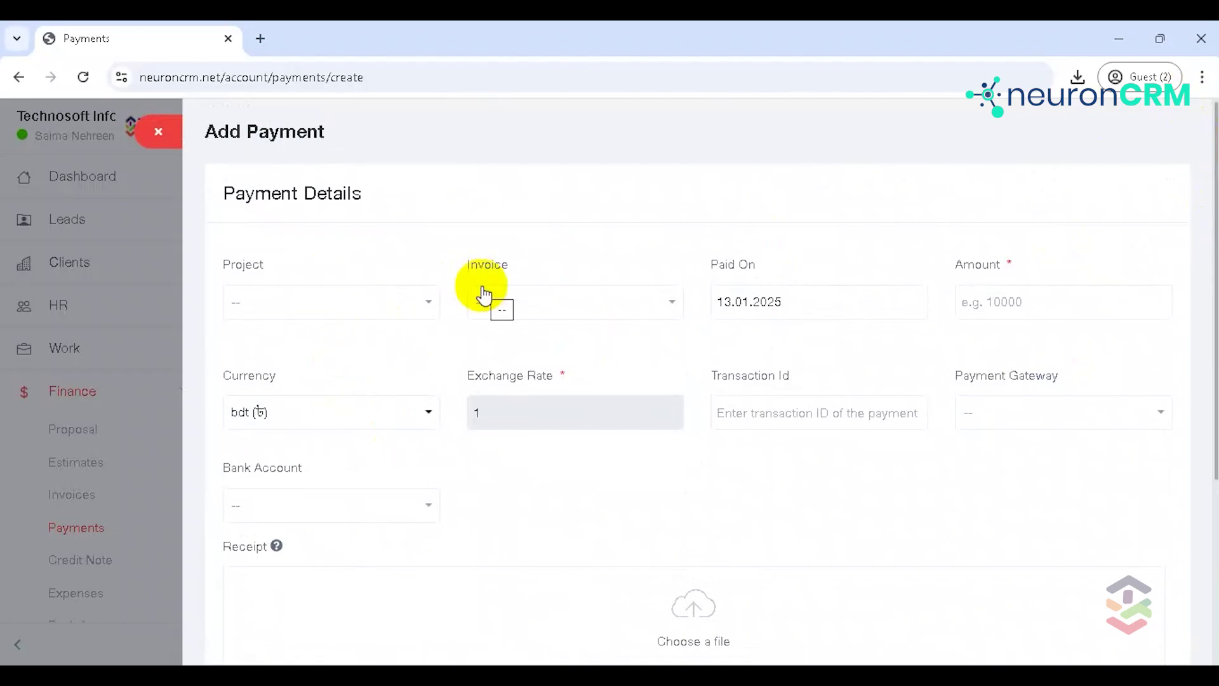
click(538, 304)
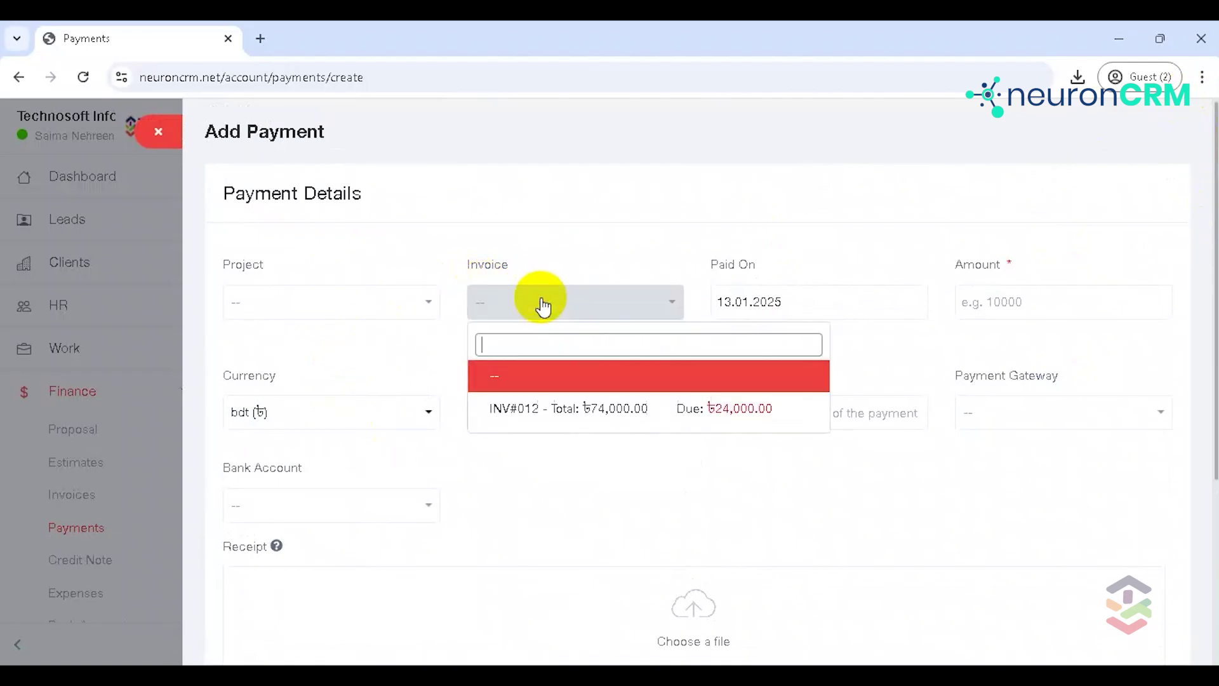
click(578, 407)
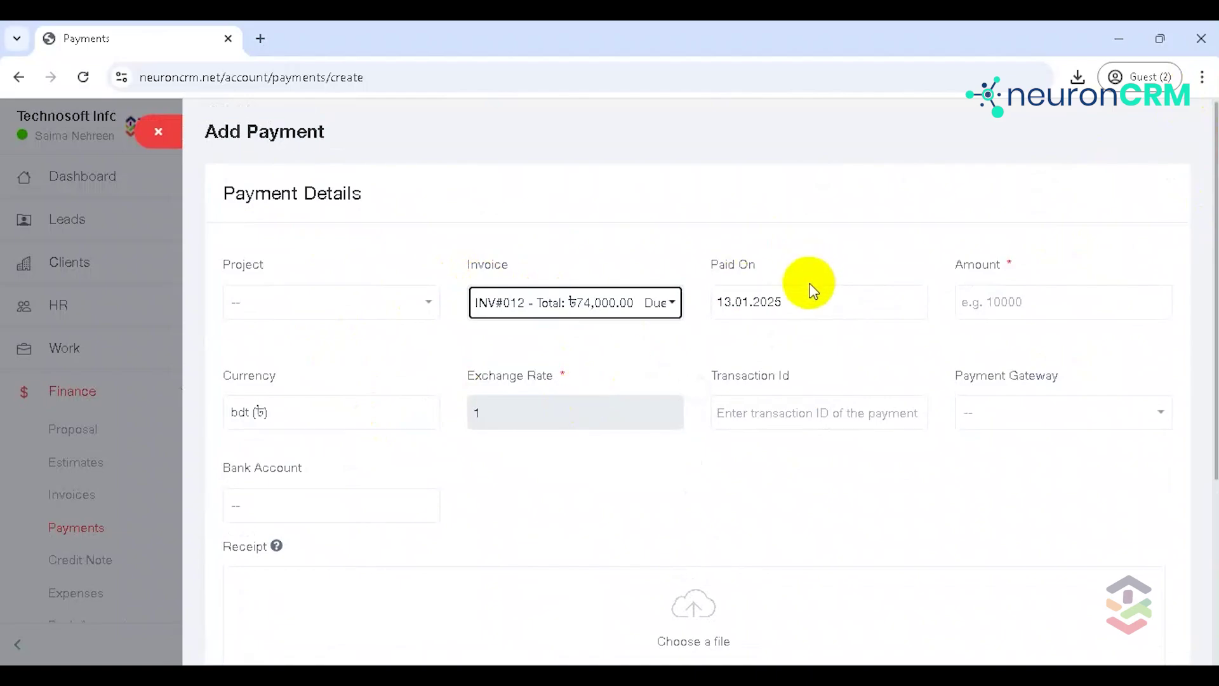
click(998, 301)
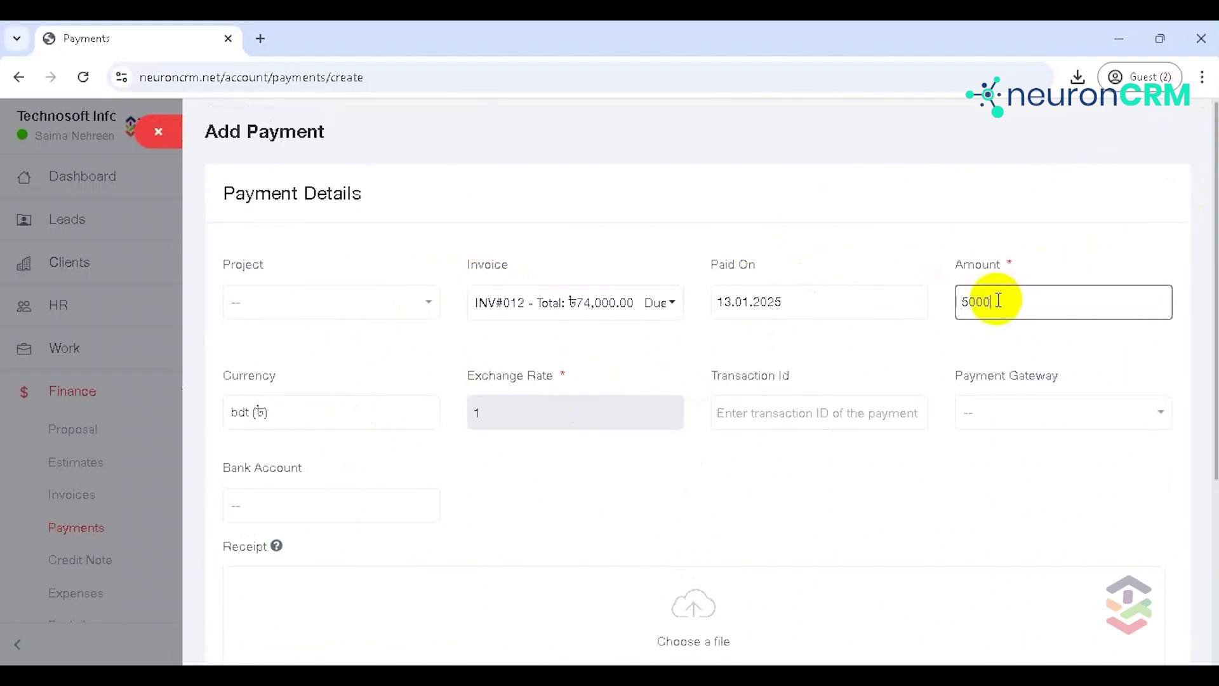
click(767, 406)
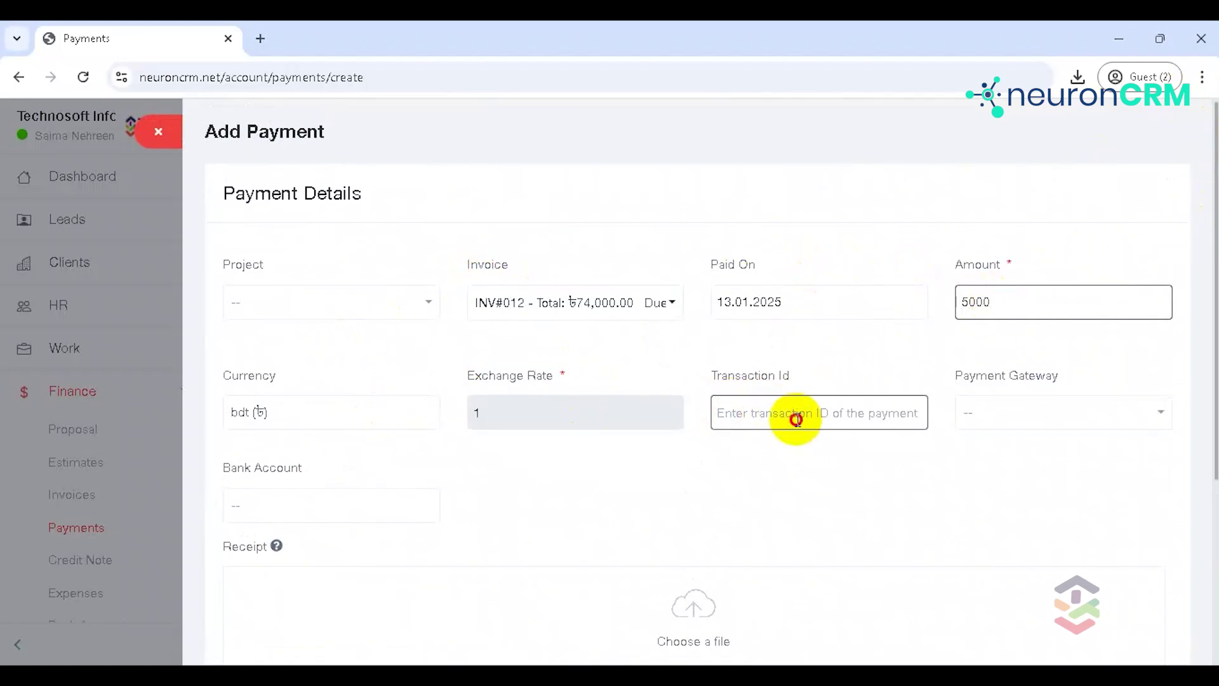
click(1043, 410)
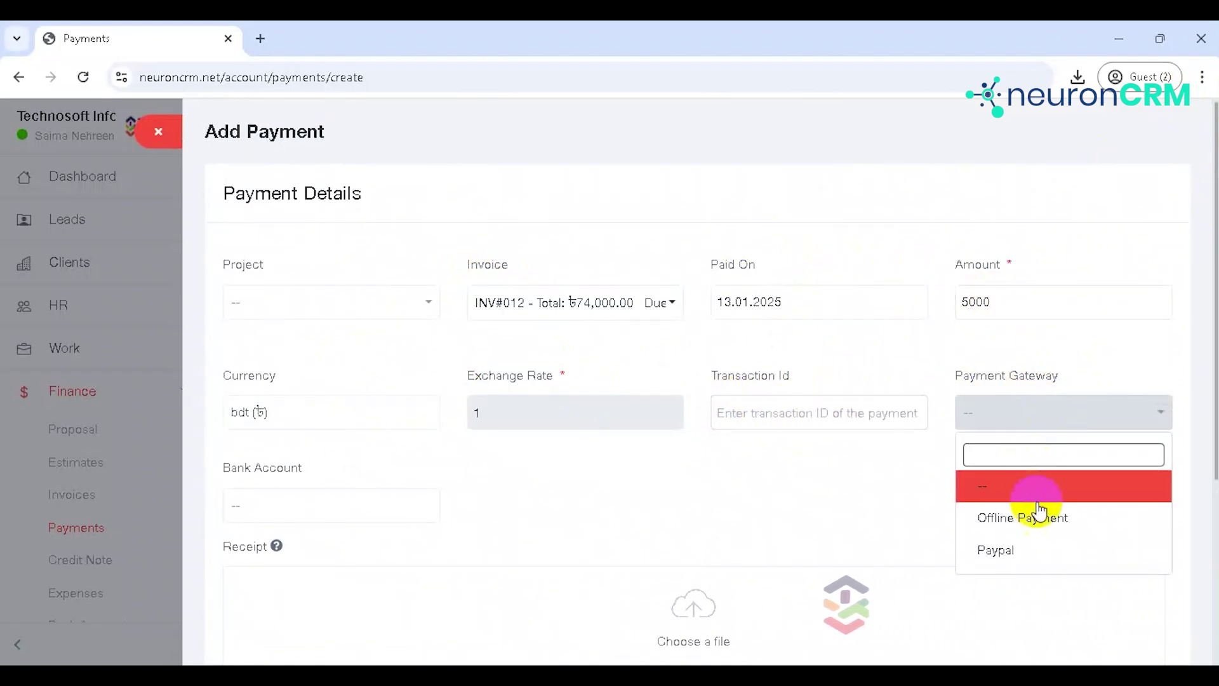
click(1039, 525)
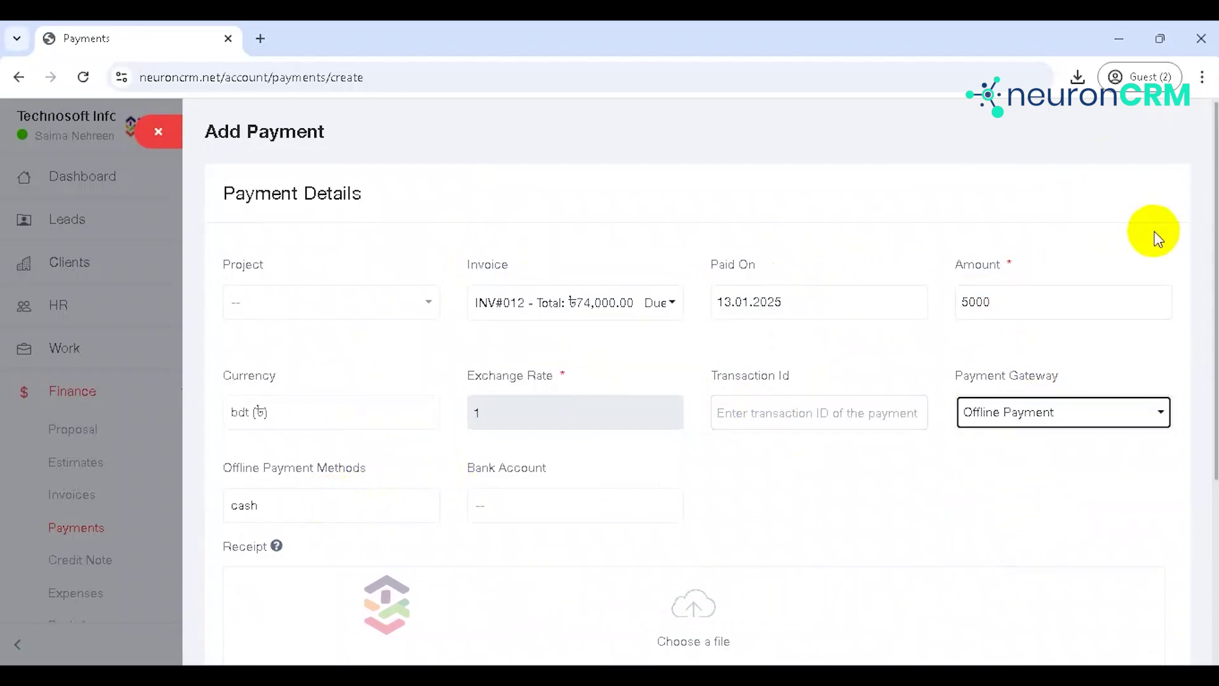
scroll(1210, 242, down, 3)
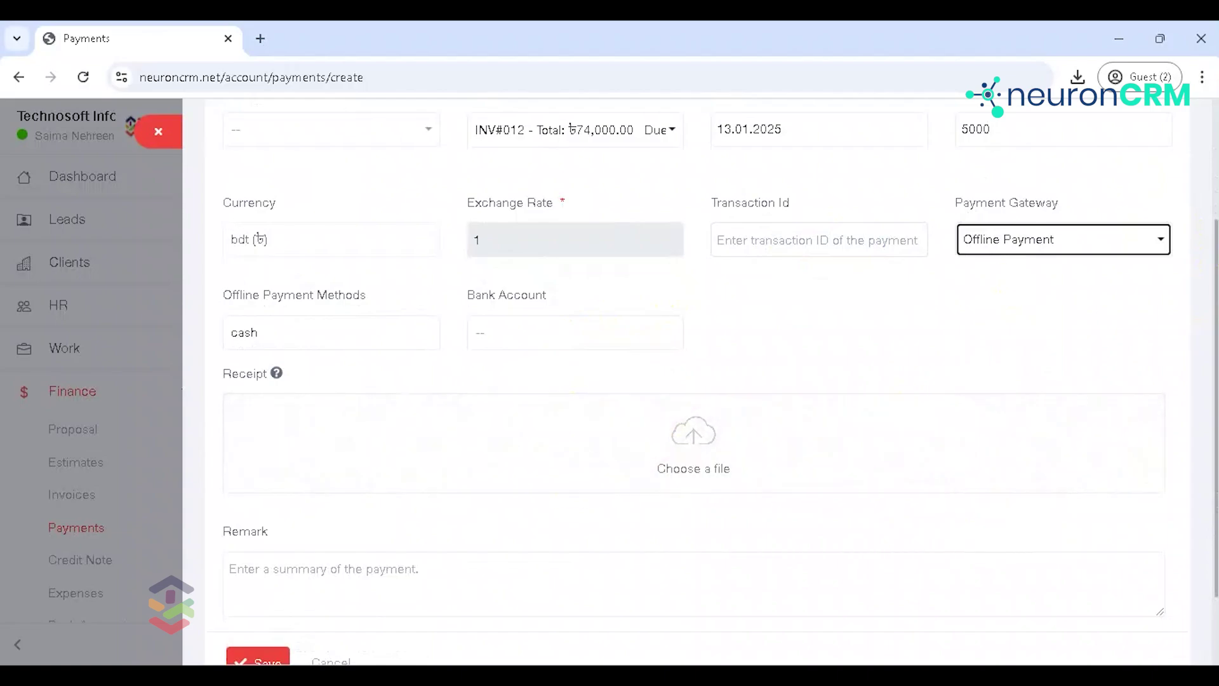
drag(1210, 314, 1206, 376)
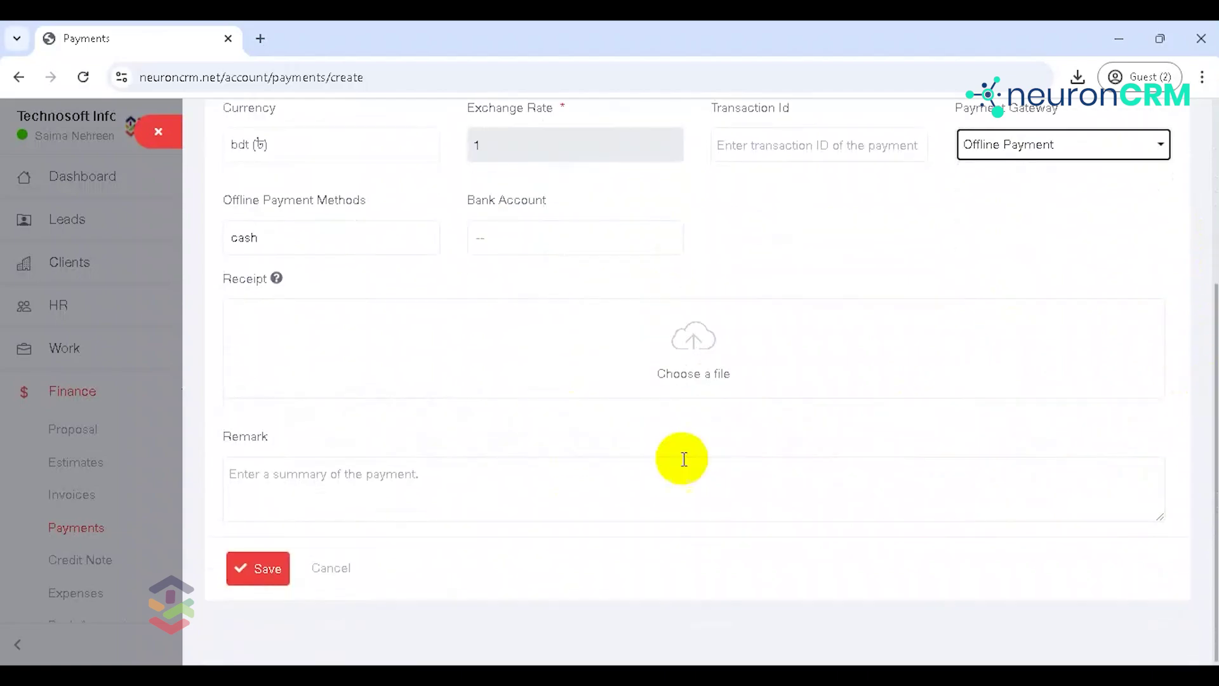
click(247, 585)
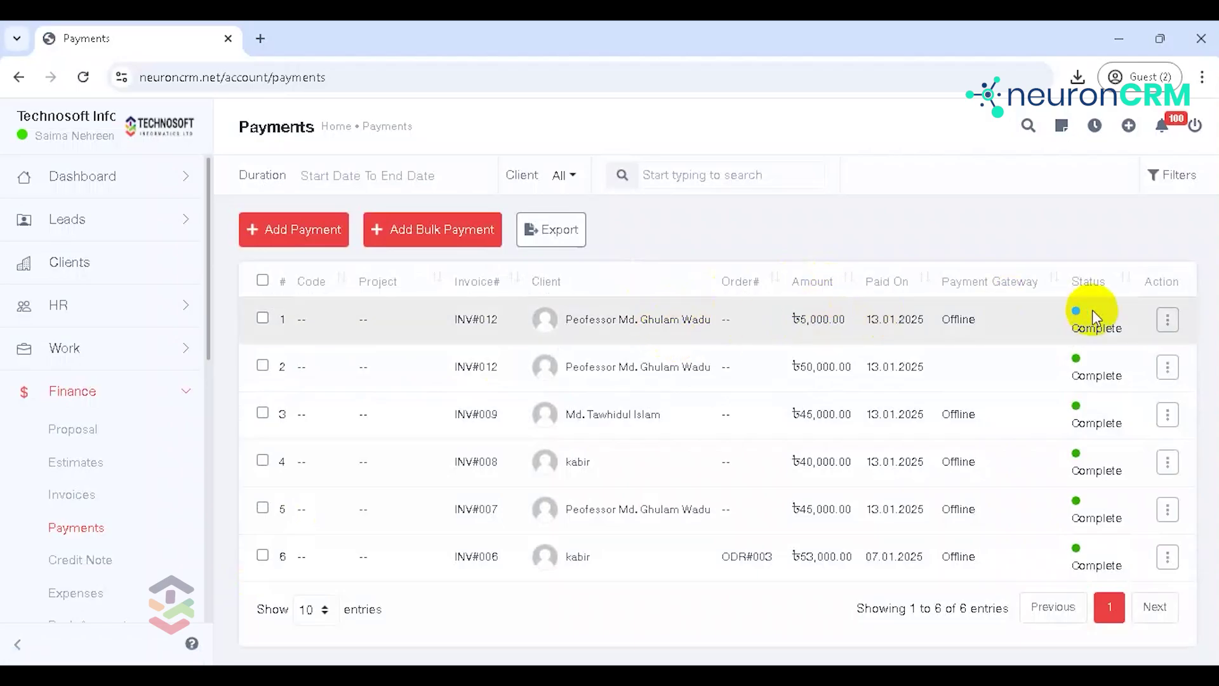
click(1166, 320)
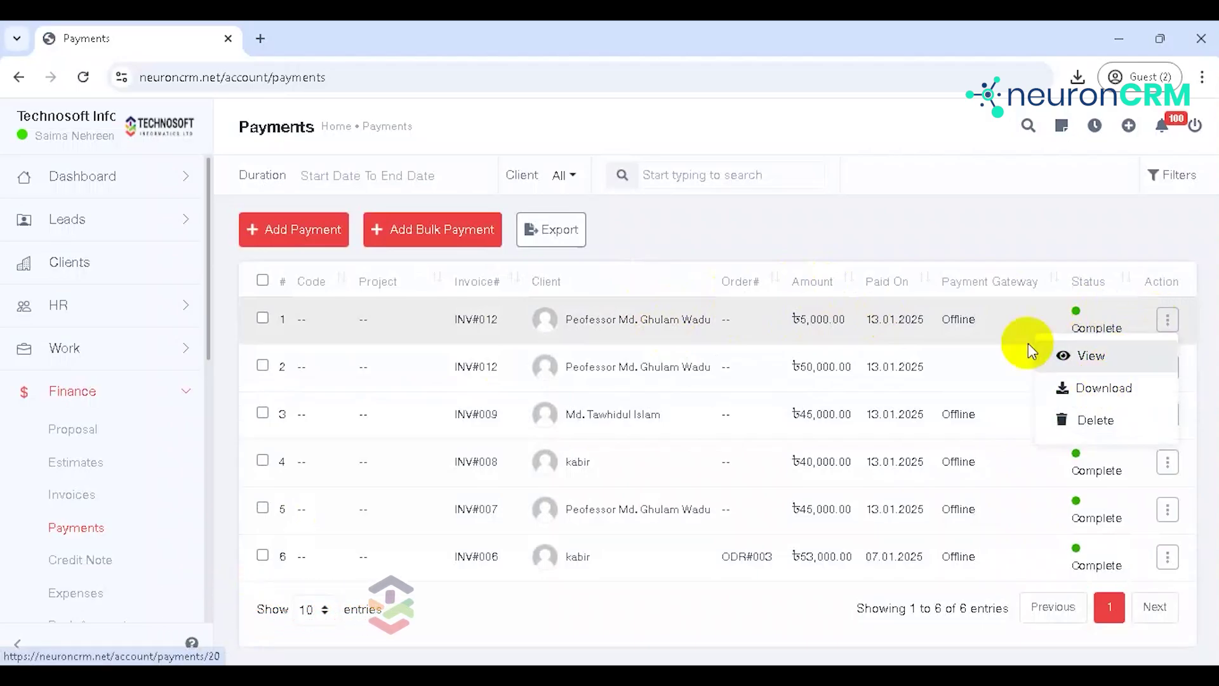
click(932, 247)
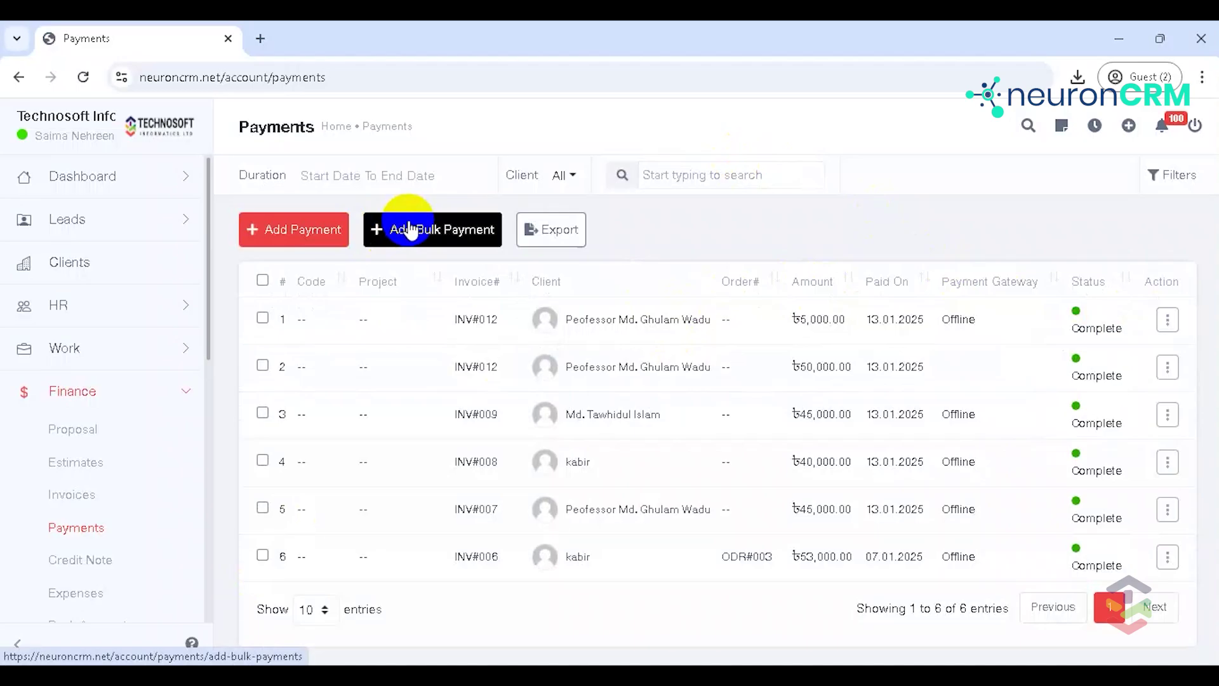
Step: Start a bulk payment and set Offline Payment as the method for INV#010, INV#011 and INV#012
click(409, 229)
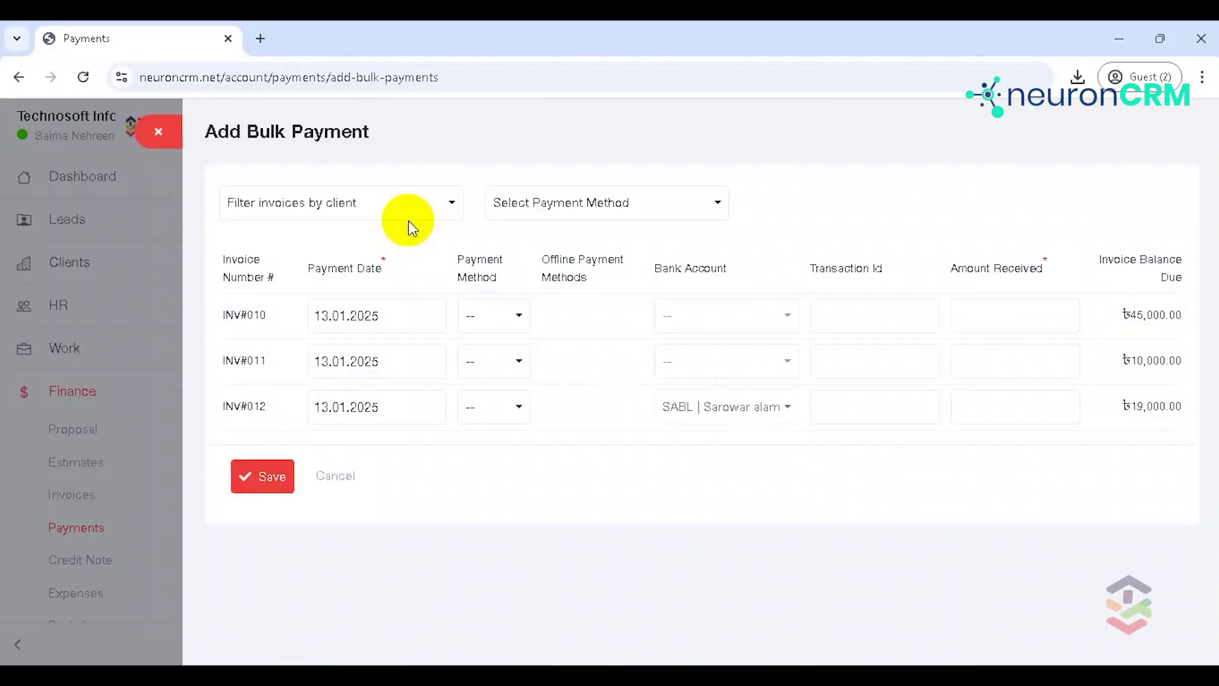
click(395, 314)
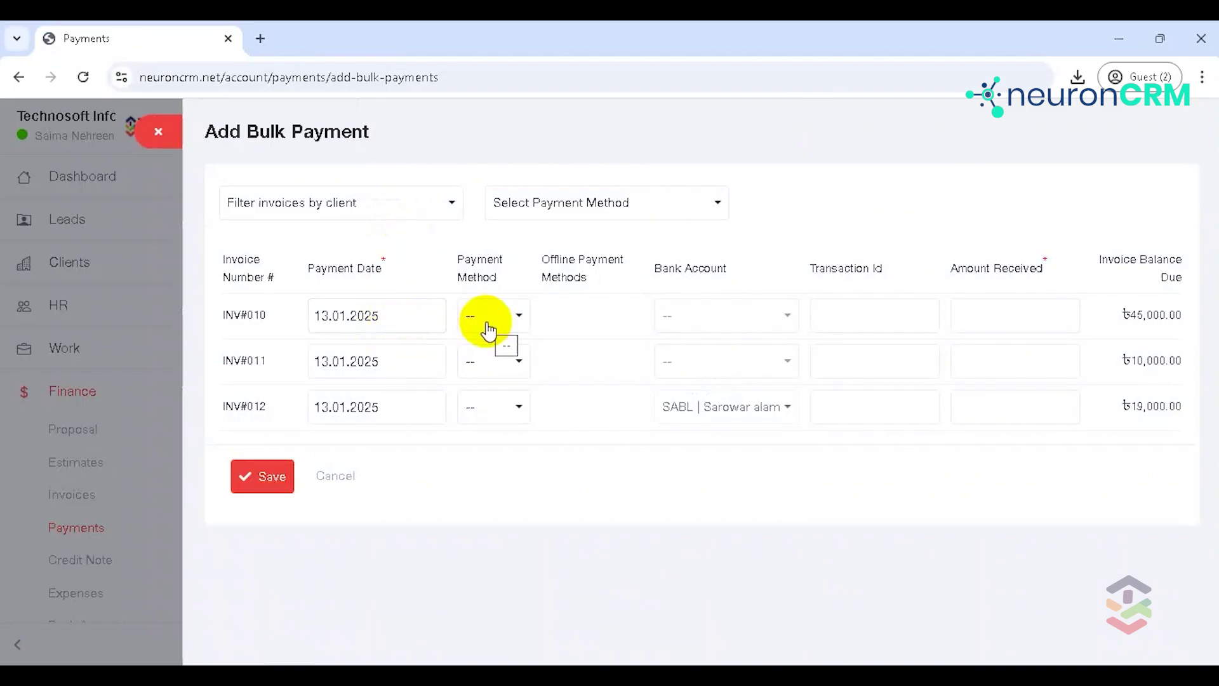
click(517, 321)
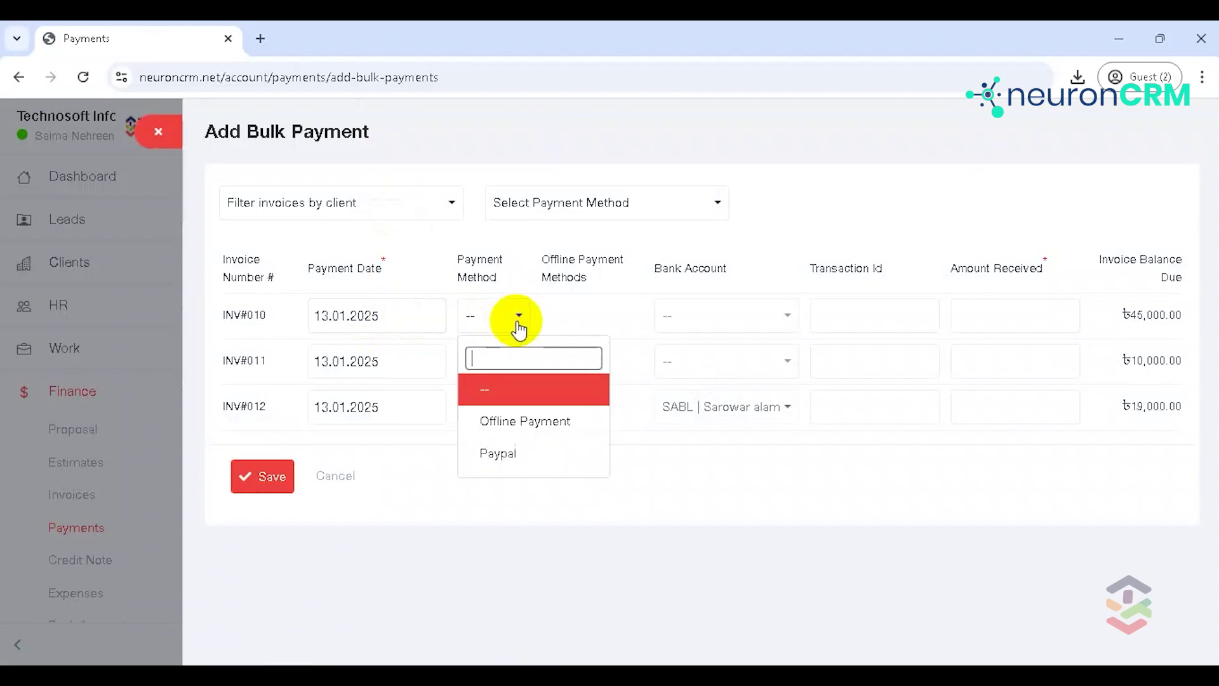
click(535, 421)
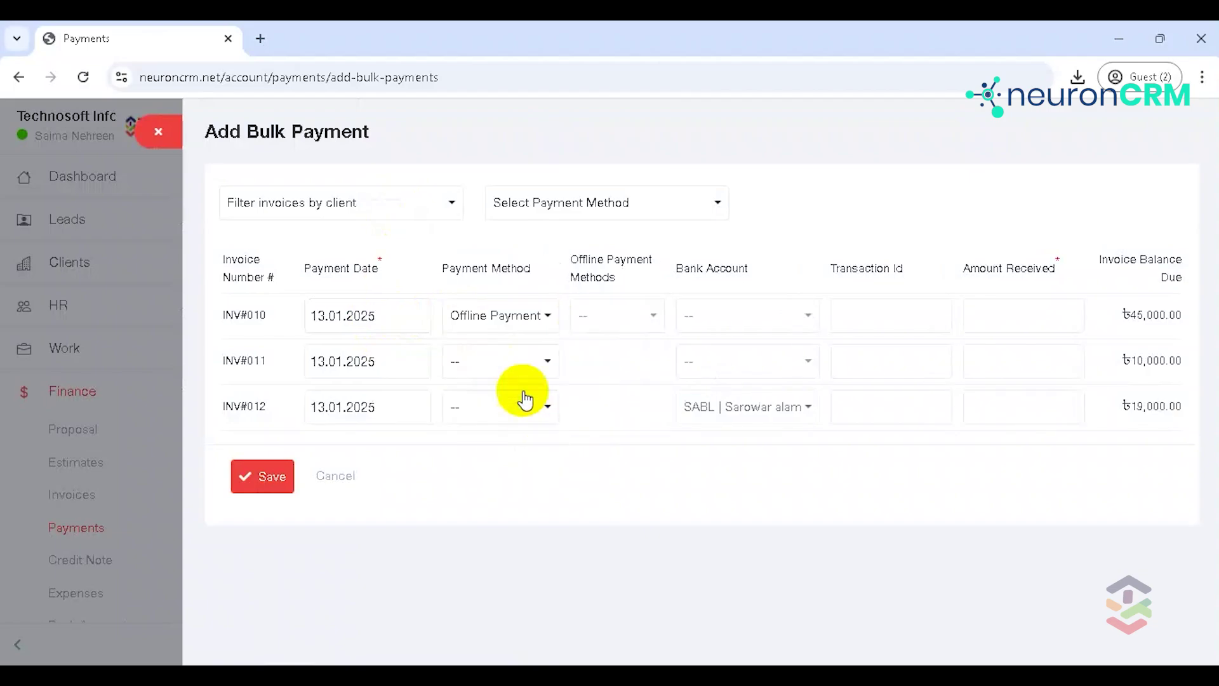
click(536, 375)
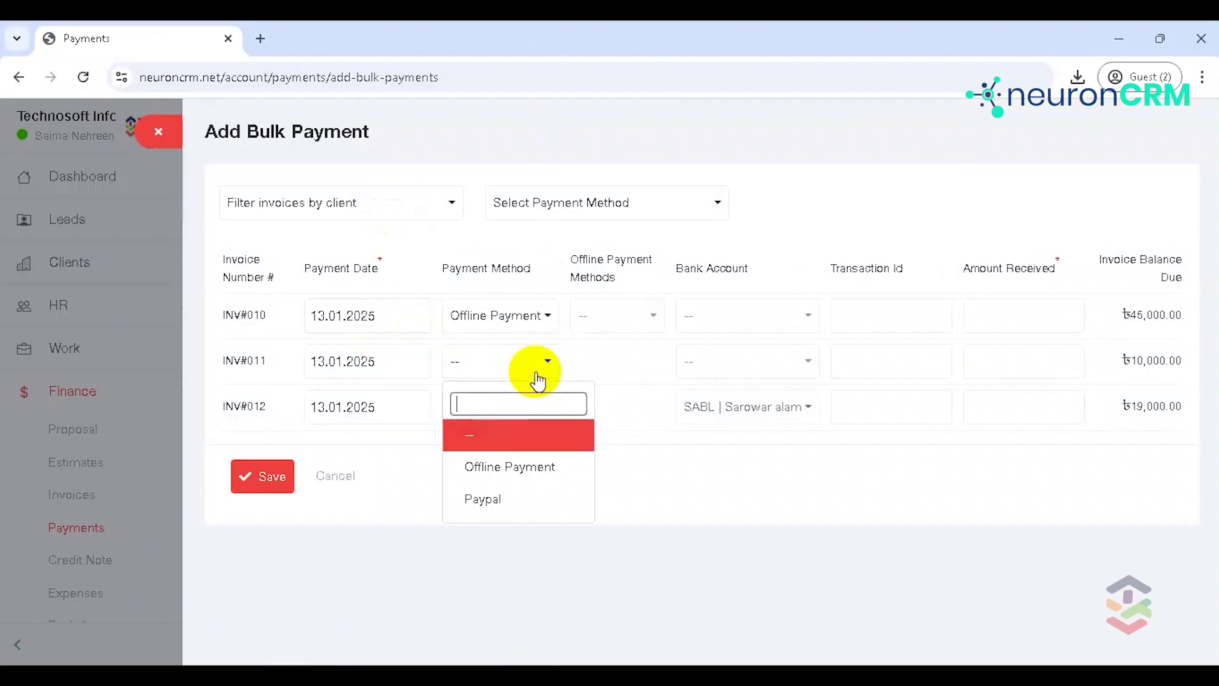
click(532, 466)
click(547, 409)
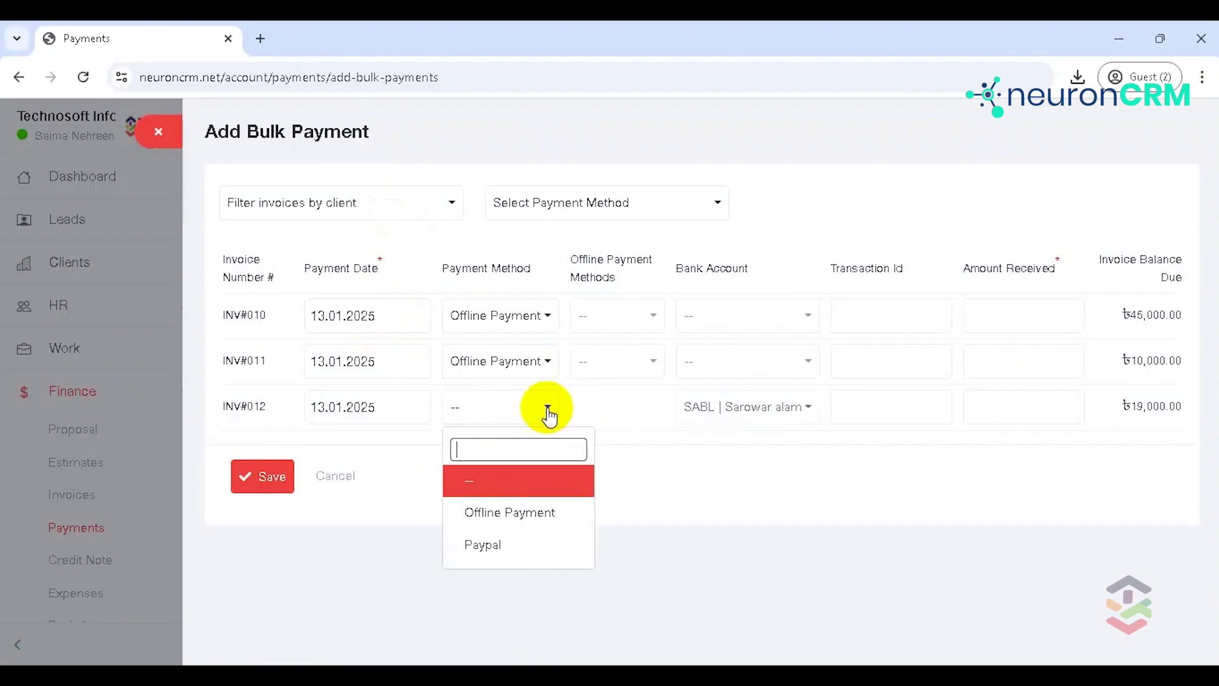
click(546, 510)
Step: Choose cash for INV#010 and INV#011, and Cheque for INV#012
click(618, 315)
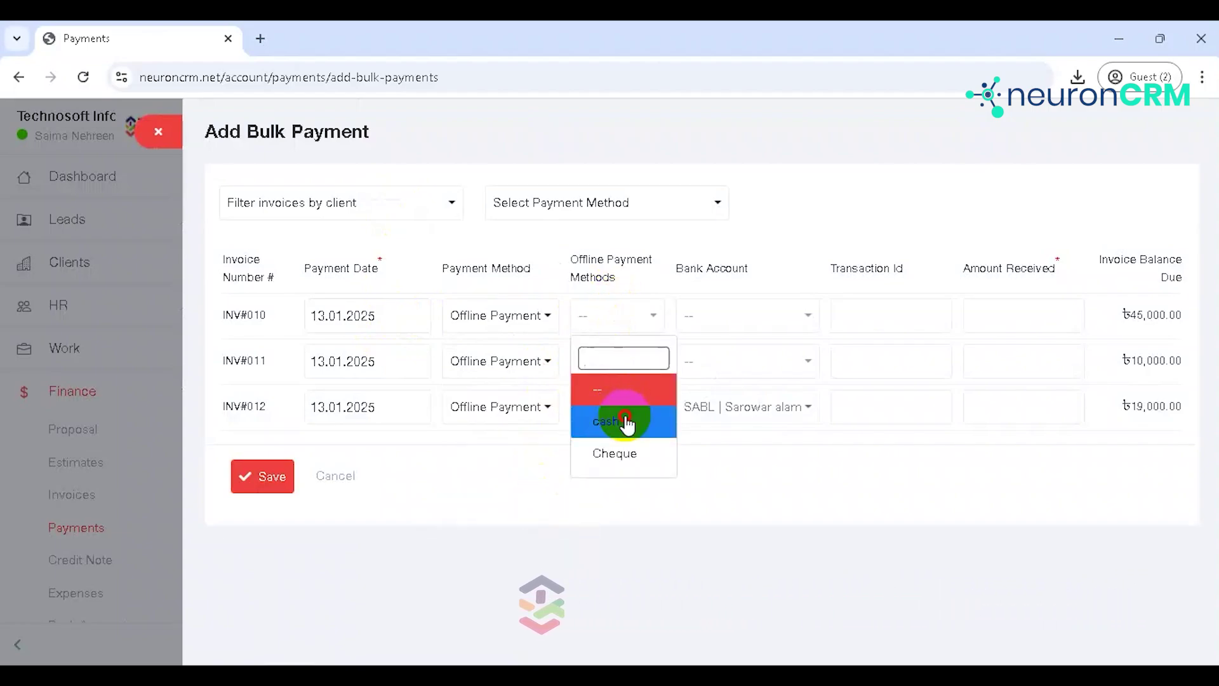
click(626, 419)
click(634, 369)
click(629, 468)
click(631, 404)
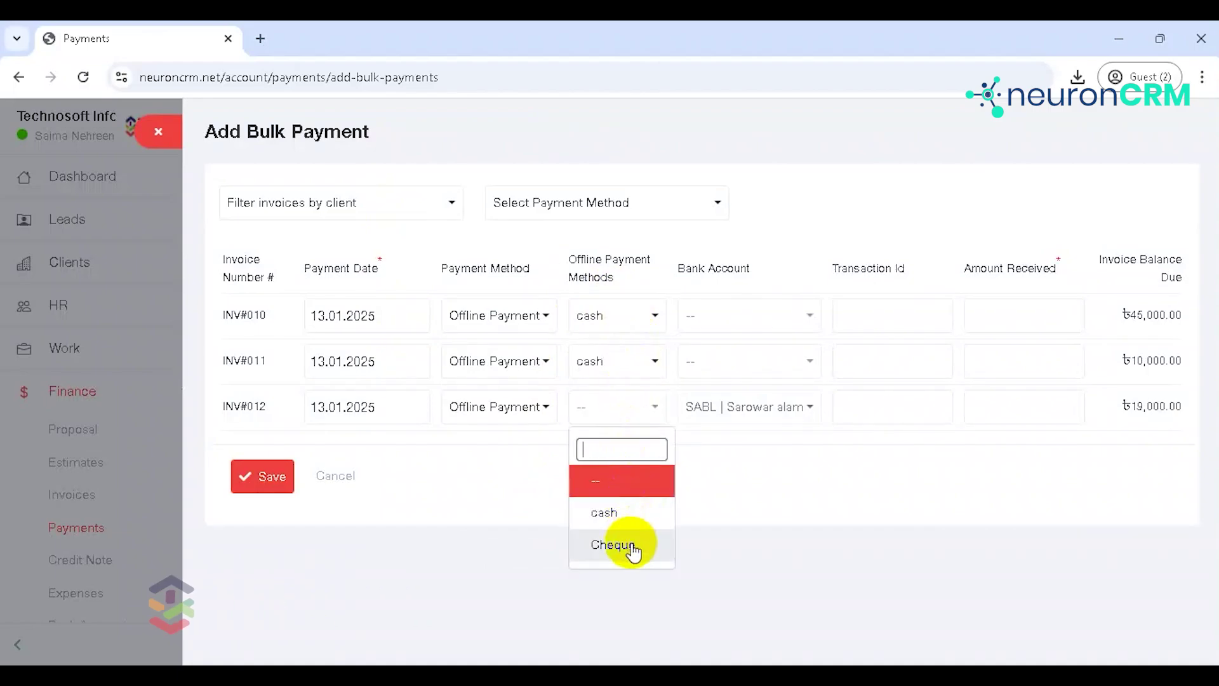
click(612, 544)
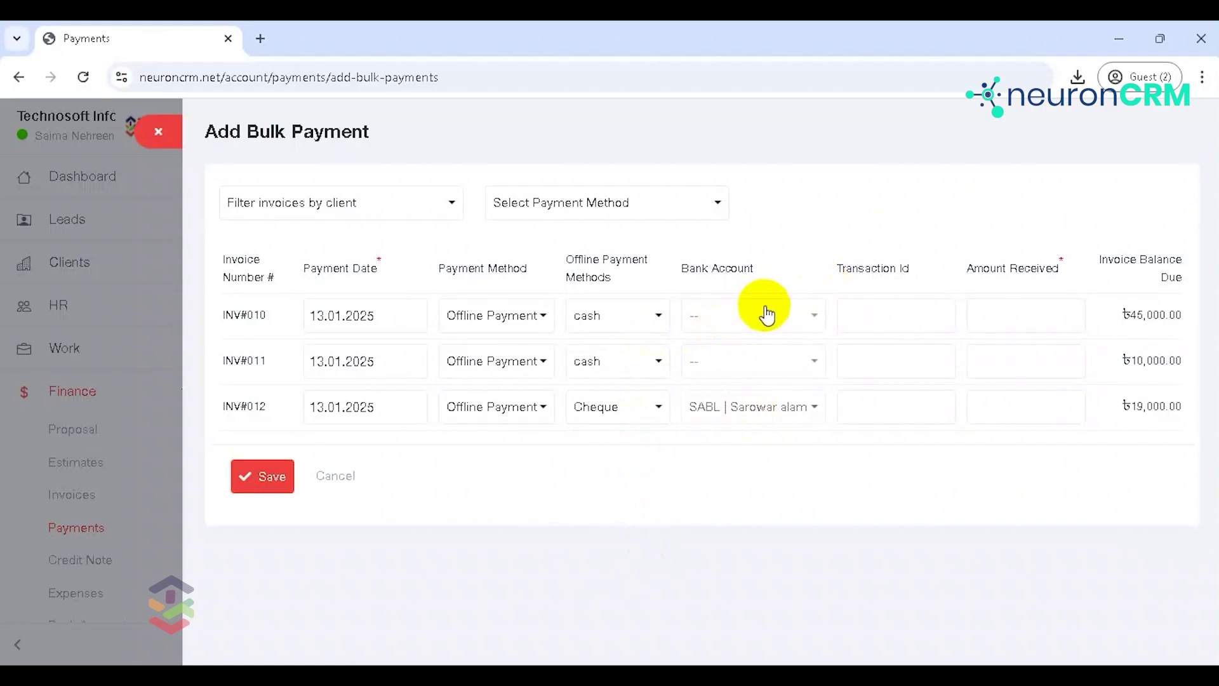
Step: Enter 500 received for INV#010, INV#011 and INV#012, and save the bulk payment
click(945, 310)
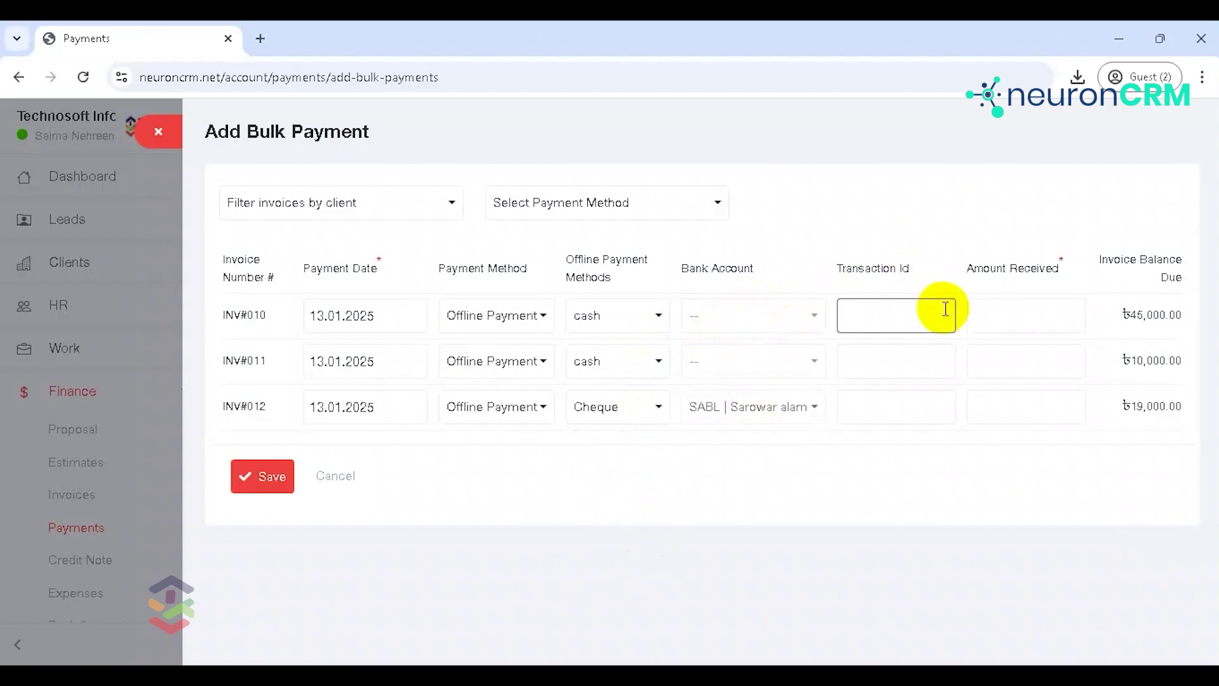
click(1020, 310)
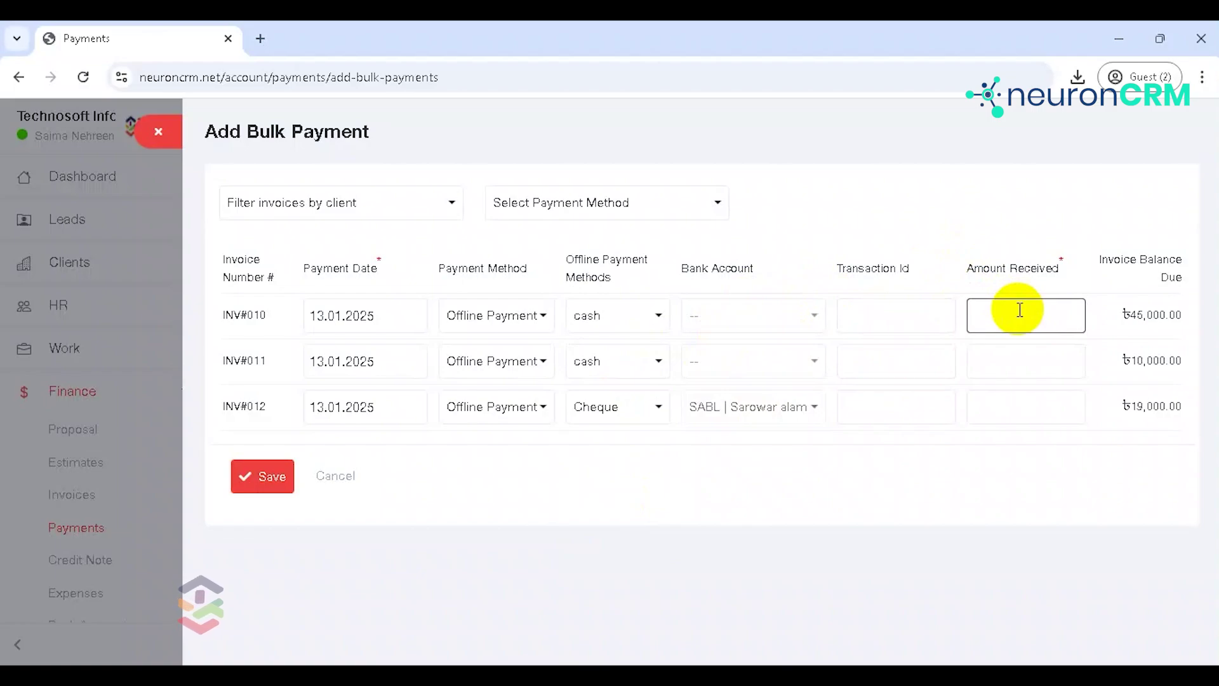
click(1013, 354)
text(500)
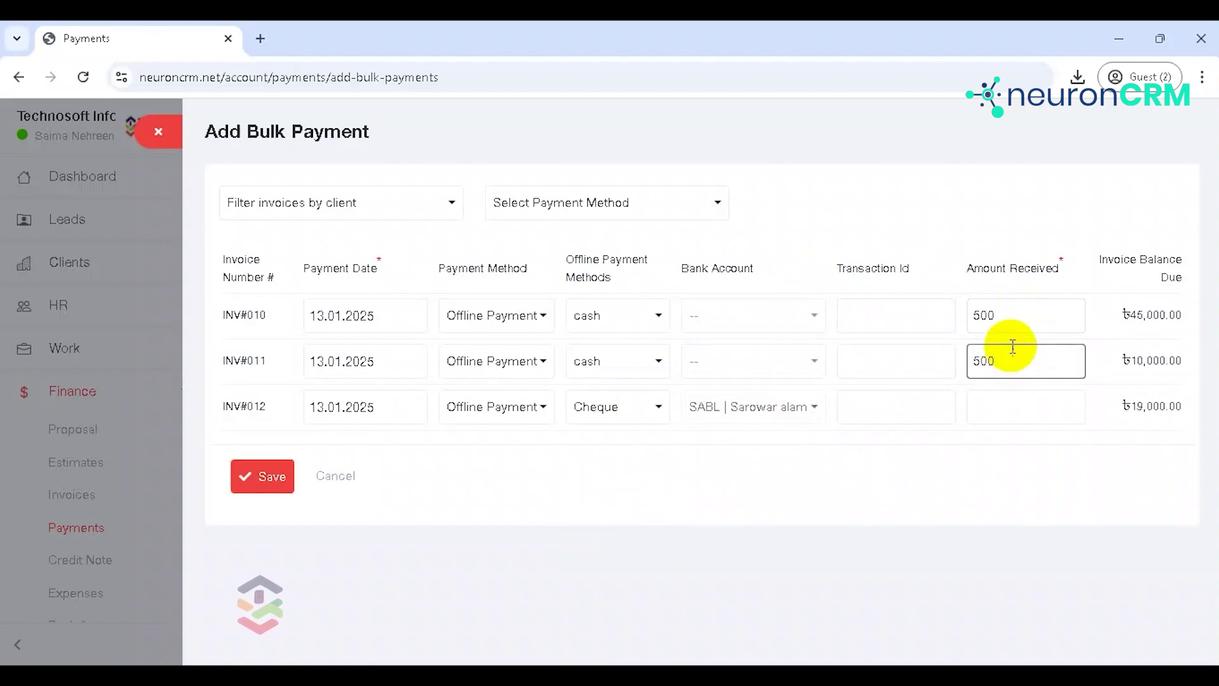
click(1010, 398)
text(500)
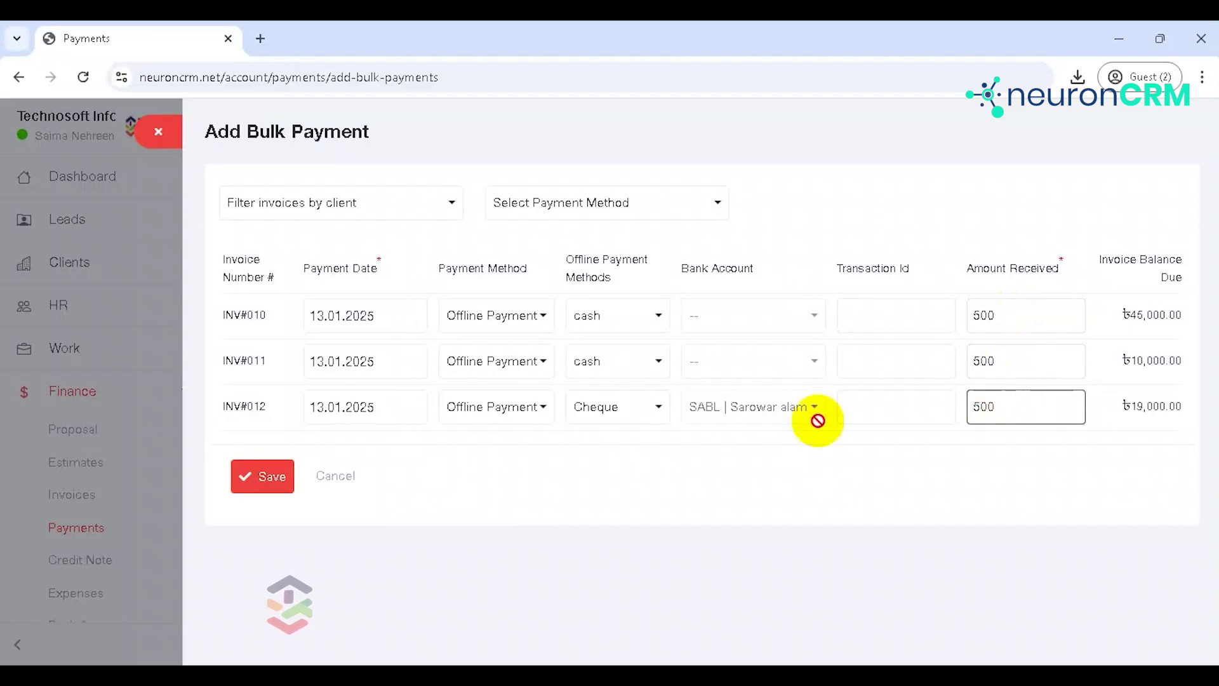
click(264, 486)
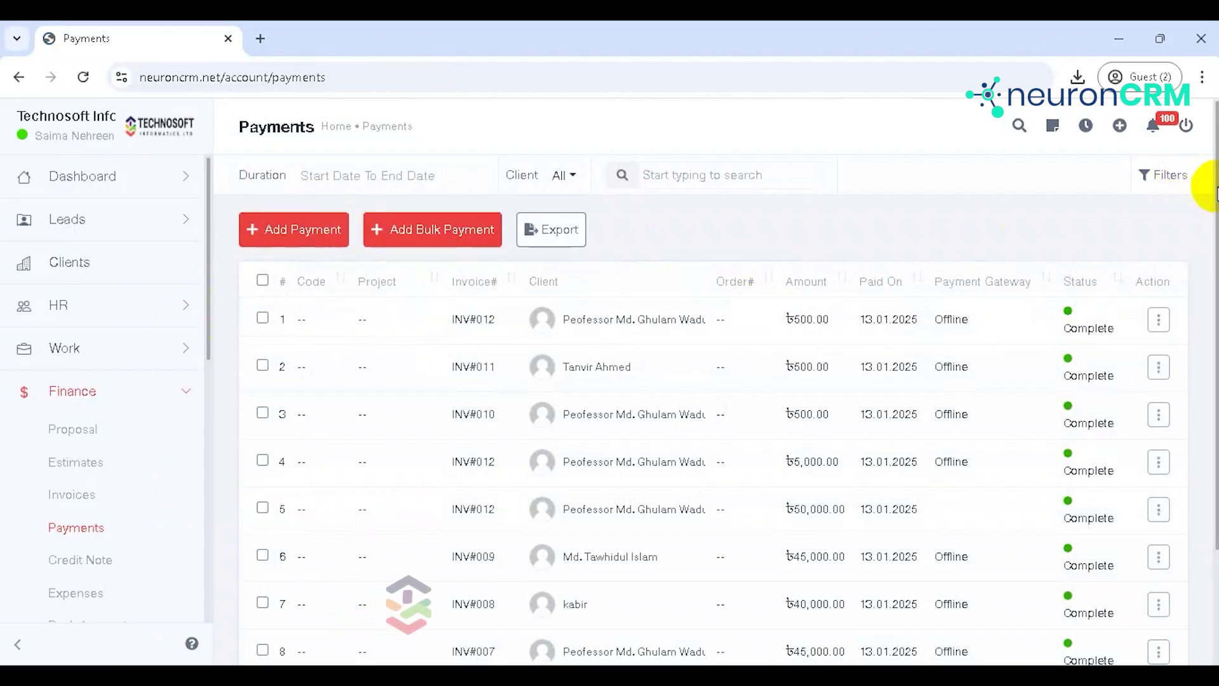
Step: Export the payments list, then go to Finance > Expenses
scroll(1210, 190, down, 2)
scroll(1208, 353, up, 2)
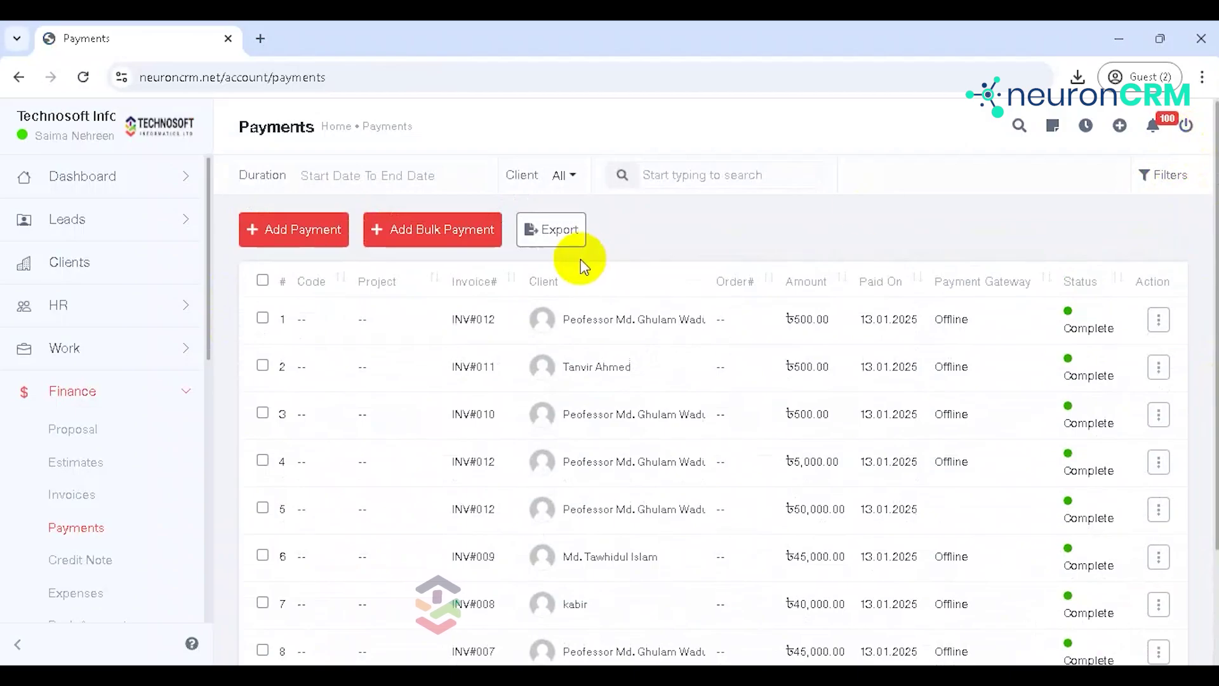
click(565, 247)
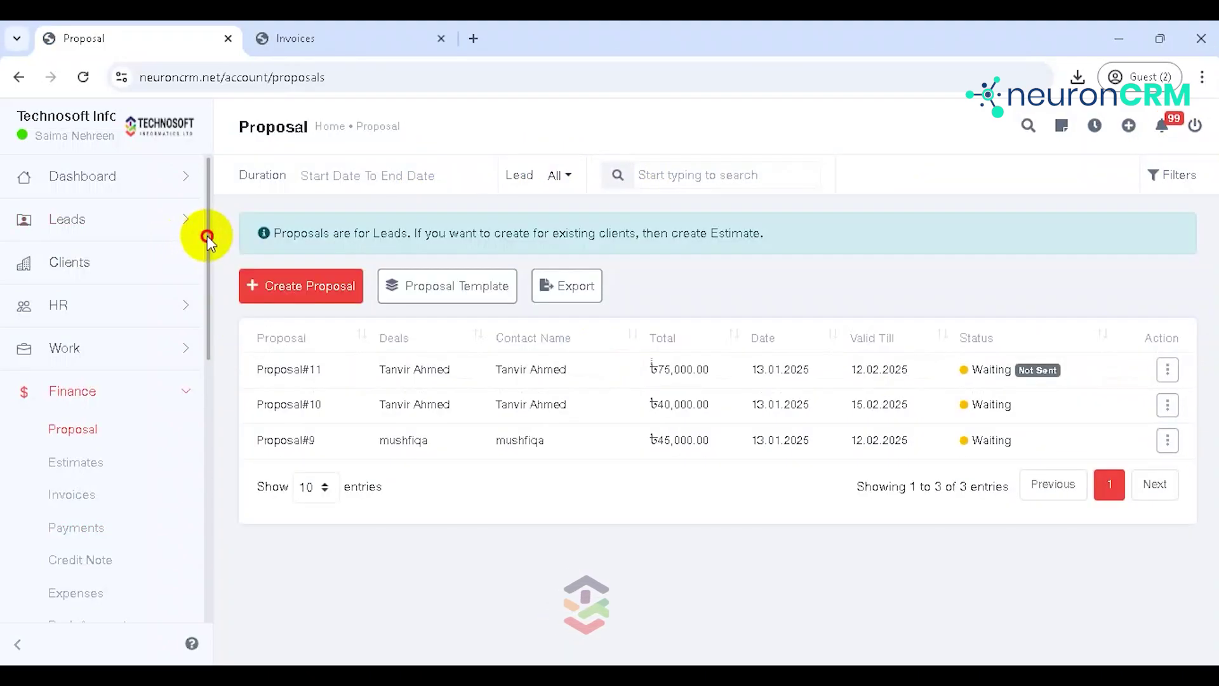
drag(207, 235, 199, 285)
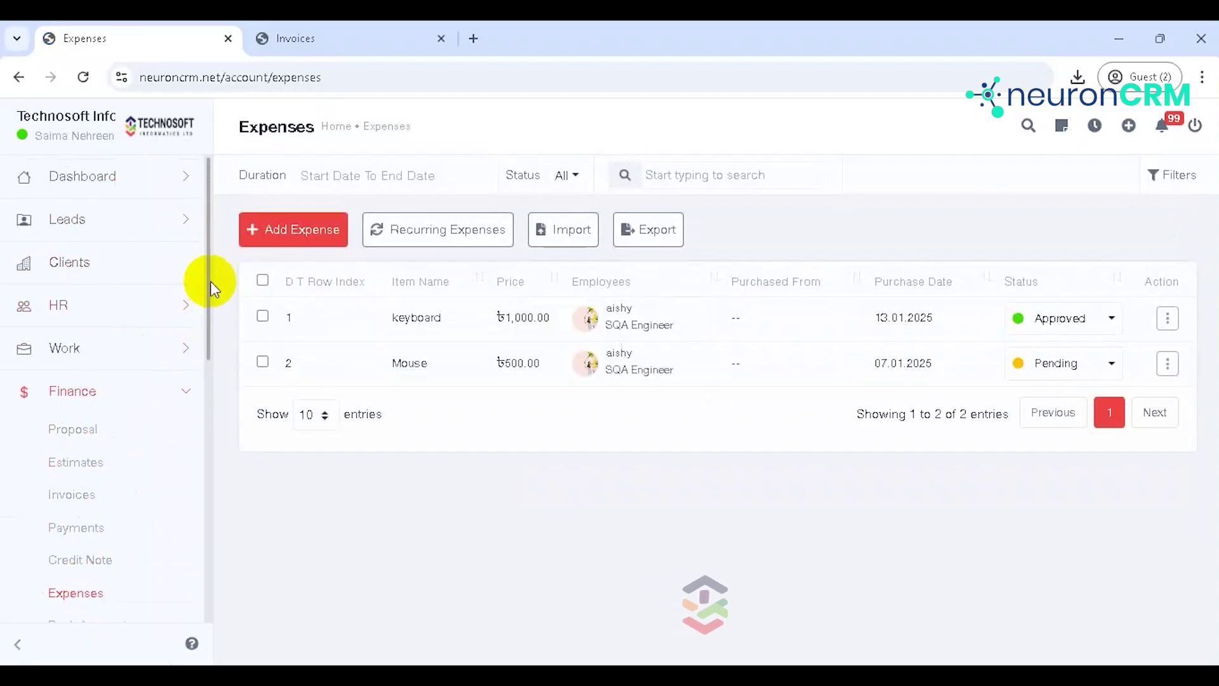
Step: Start a new expense 'Wireless keyboard' priced 1000, keeping purchase date 13.01.2025
click(318, 229)
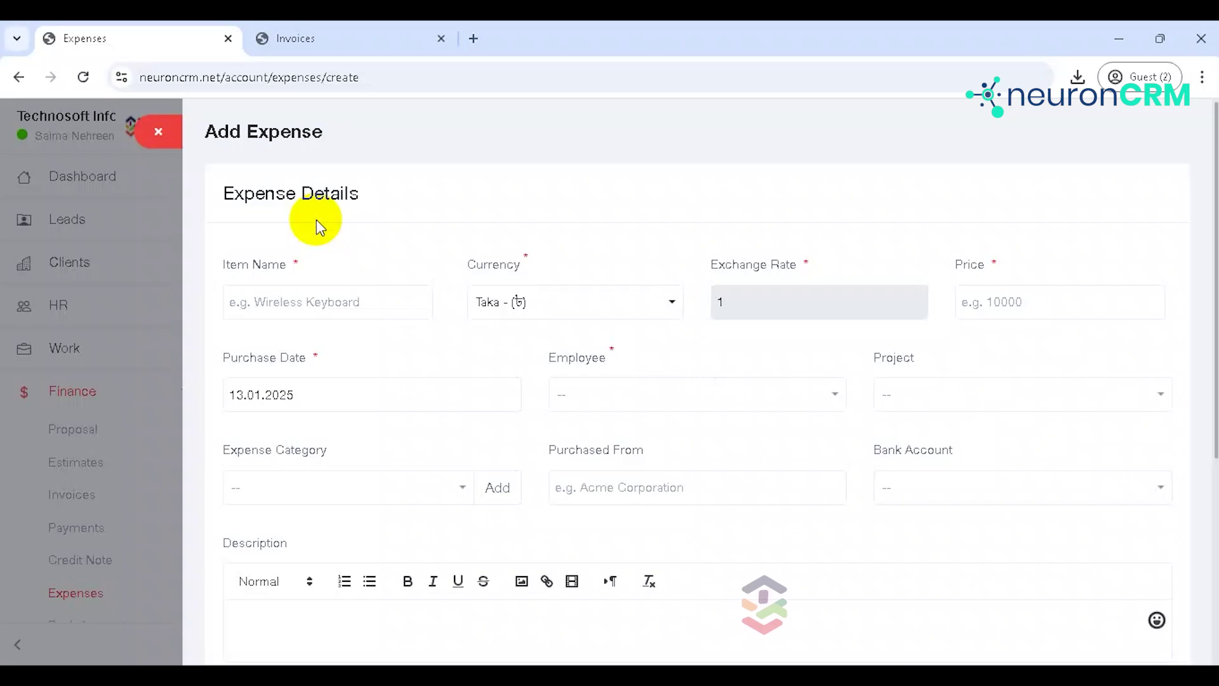
click(288, 309)
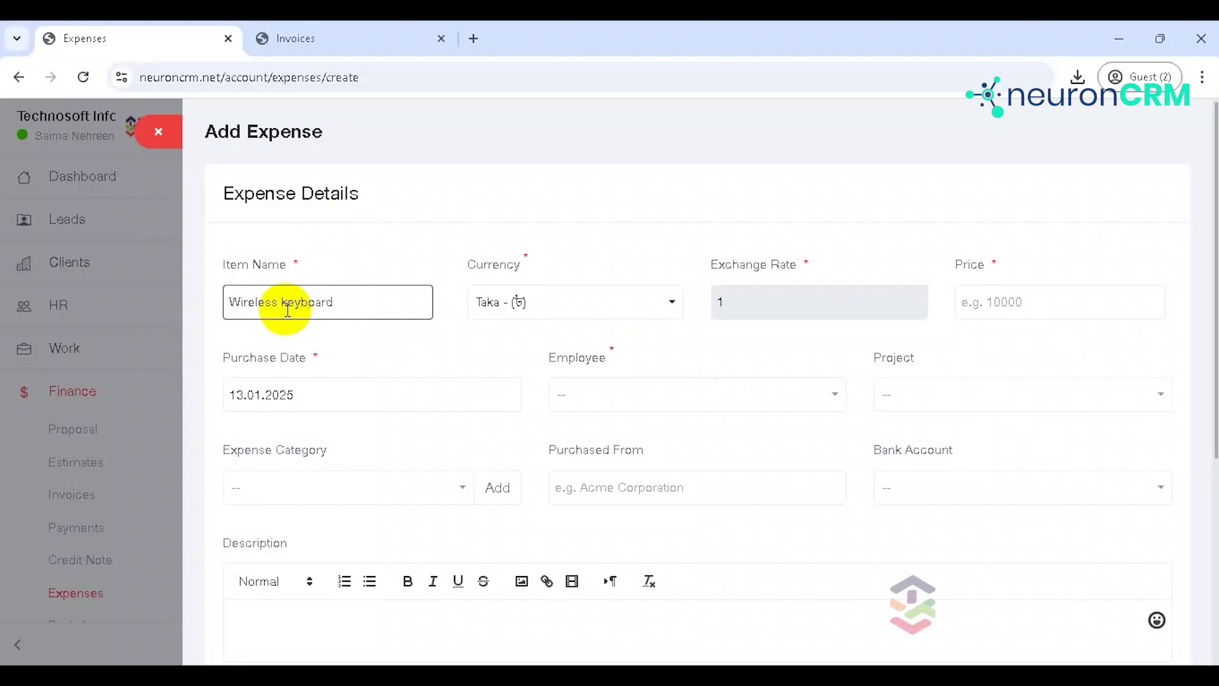
click(1005, 300)
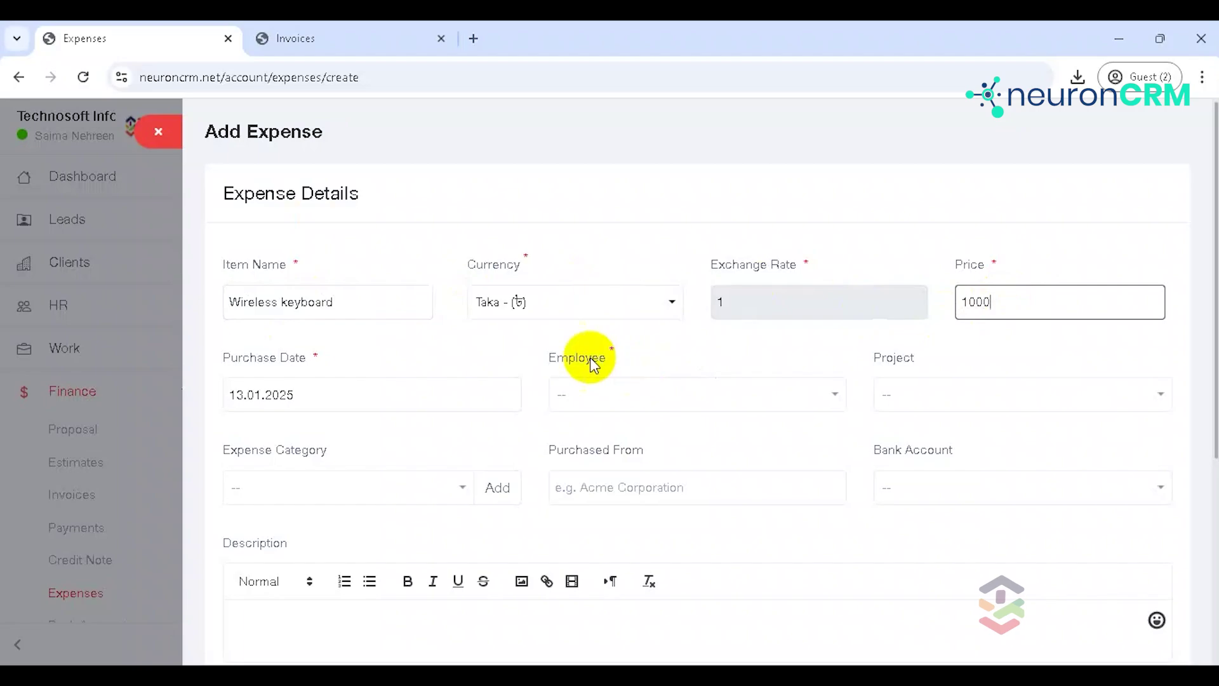
click(350, 399)
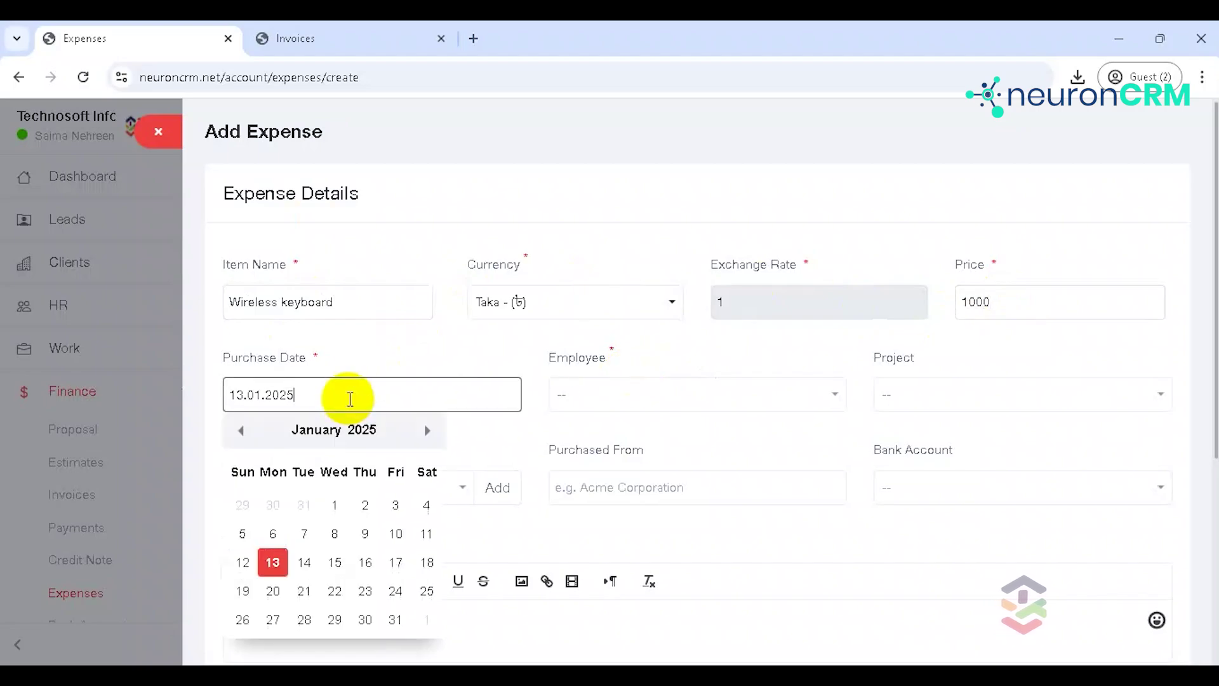
click(403, 362)
Step: Assign the expense to an employee and the Tcard project
click(591, 395)
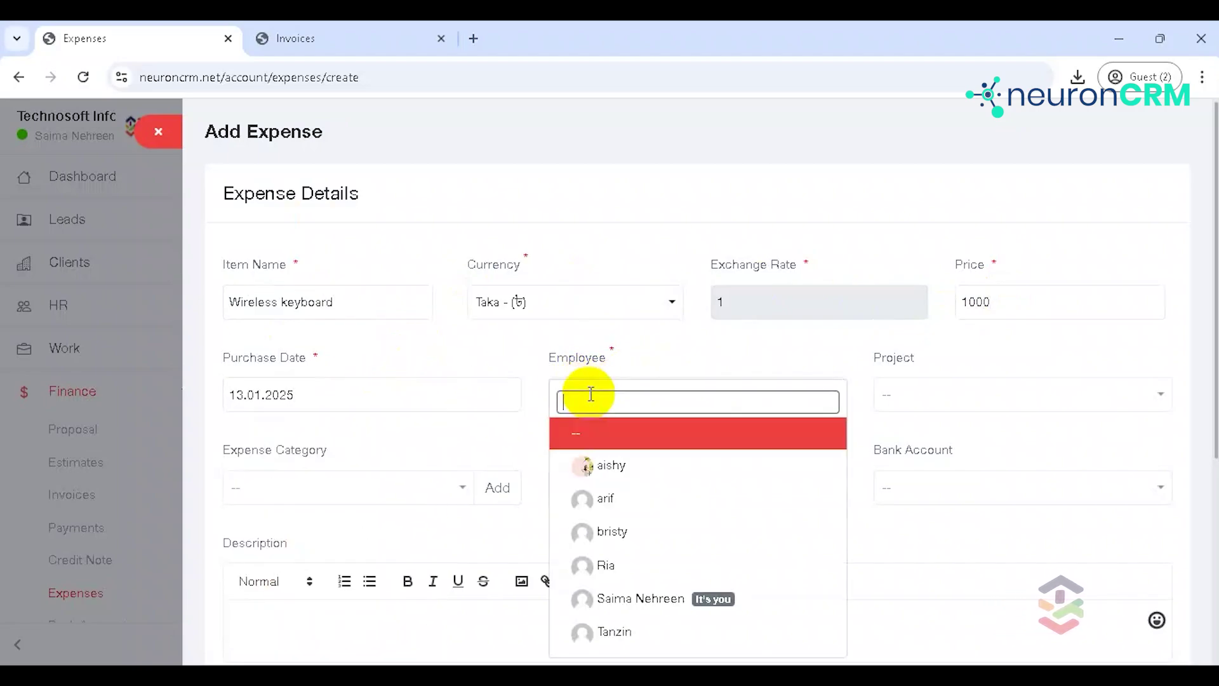
click(619, 499)
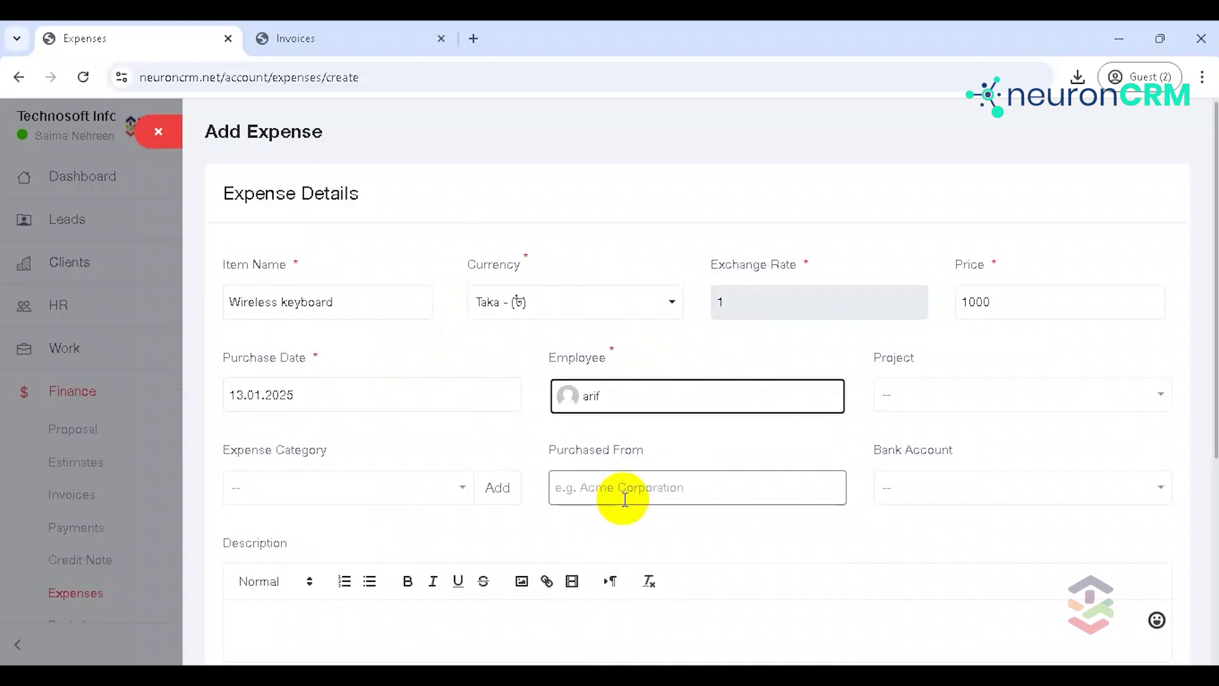
click(942, 405)
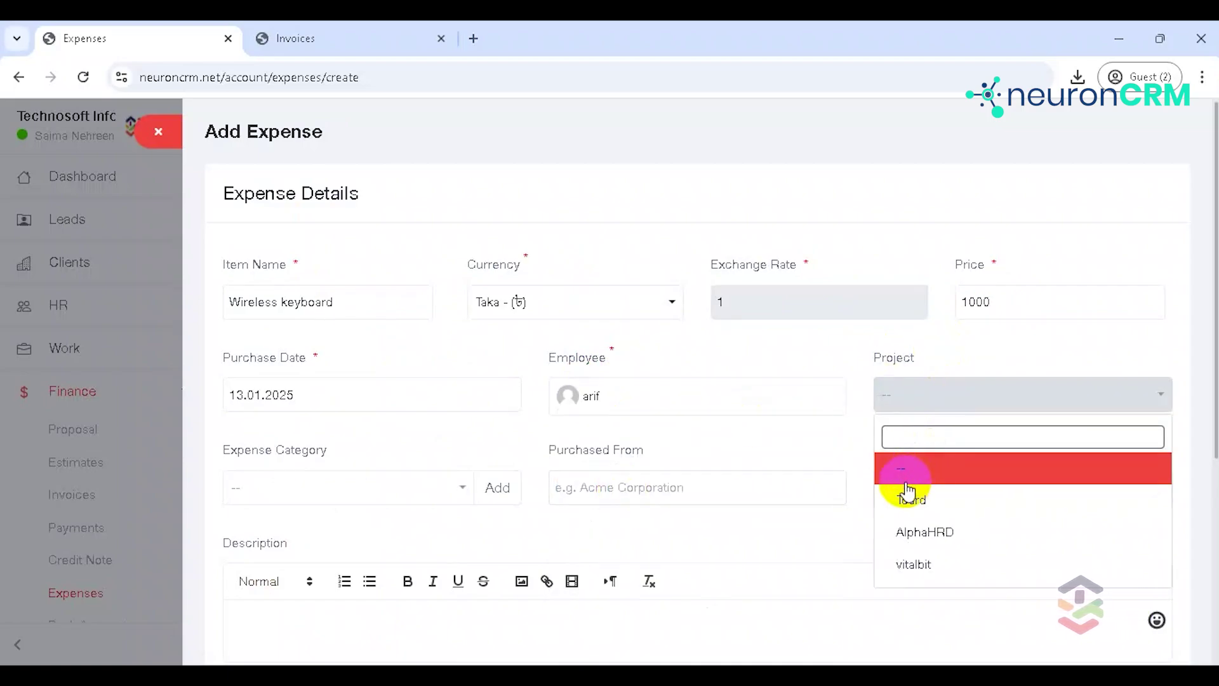
click(917, 506)
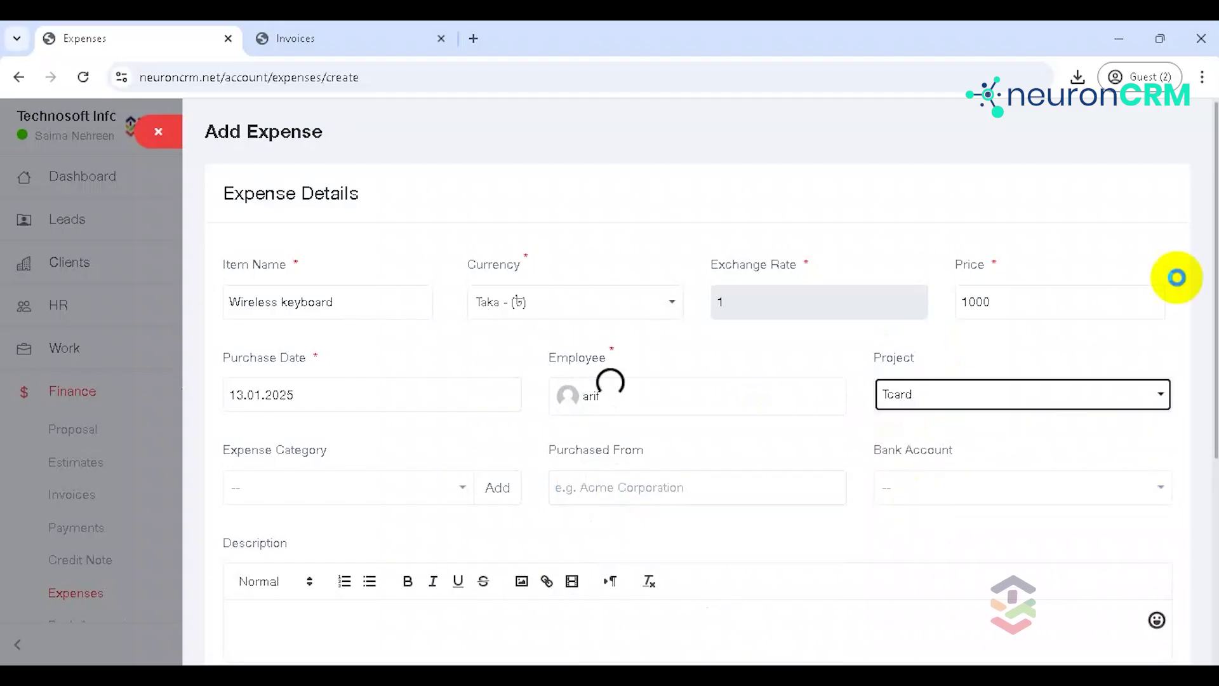
scroll(1212, 259, down, 2)
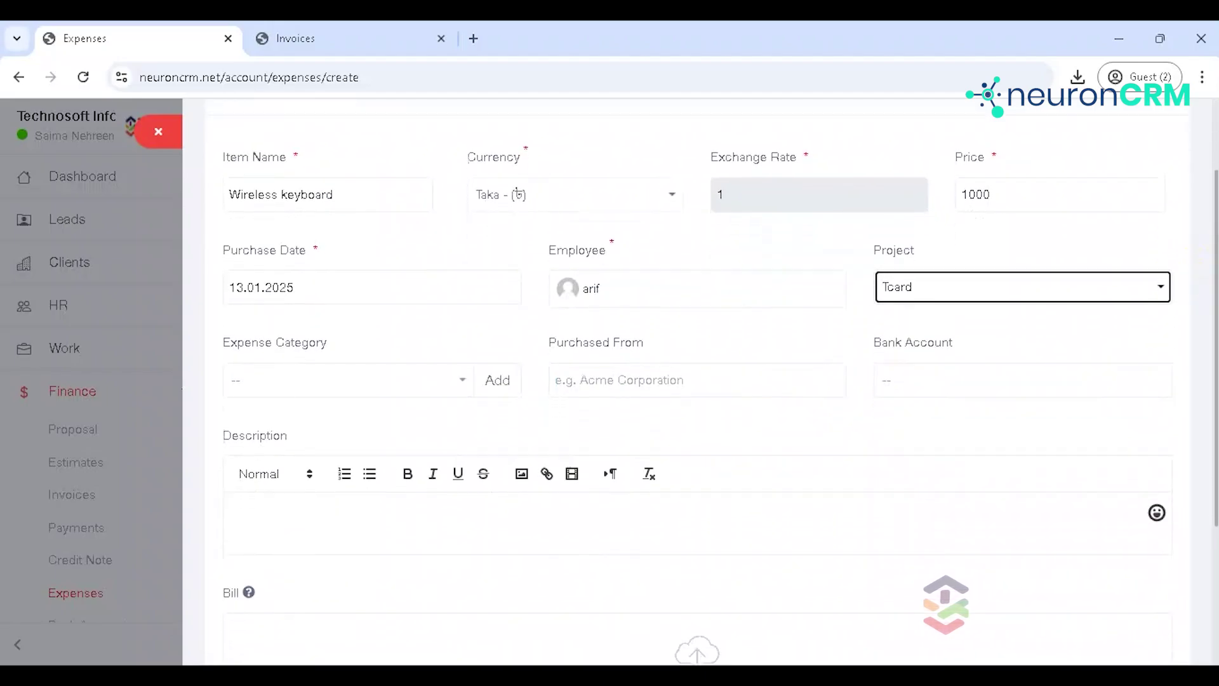
click(248, 386)
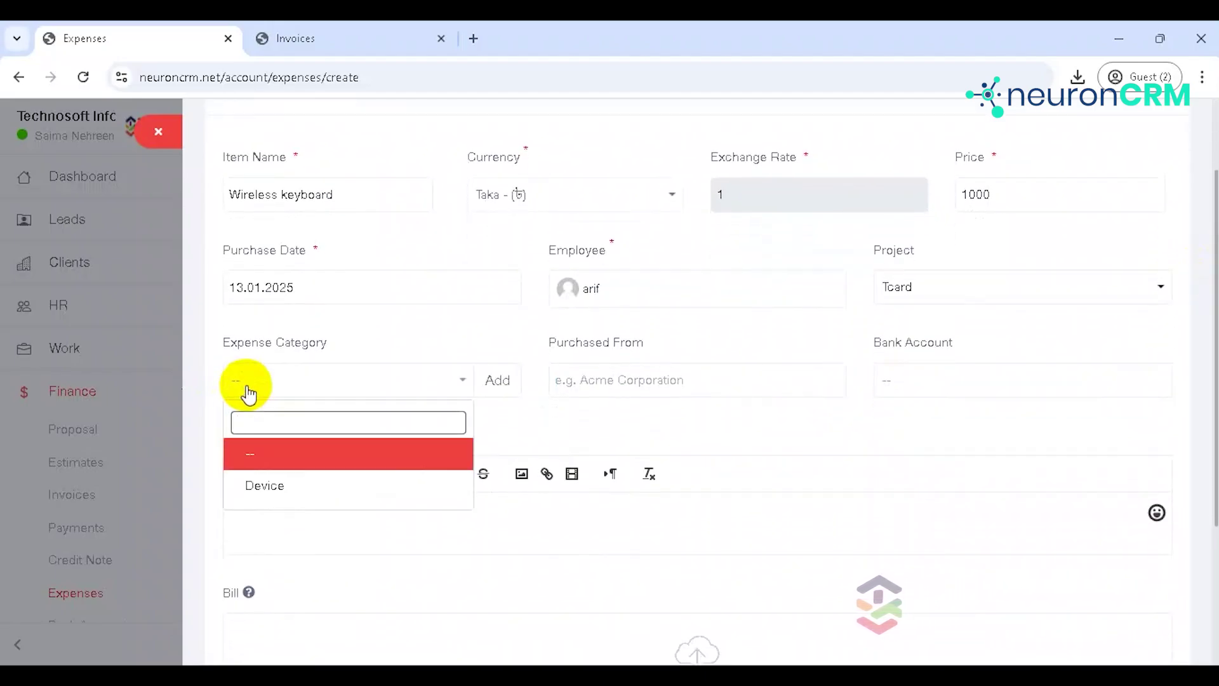
Step: Add a new expense category named 'hardware', leaving the role unselected, and save it
click(498, 381)
click(359, 350)
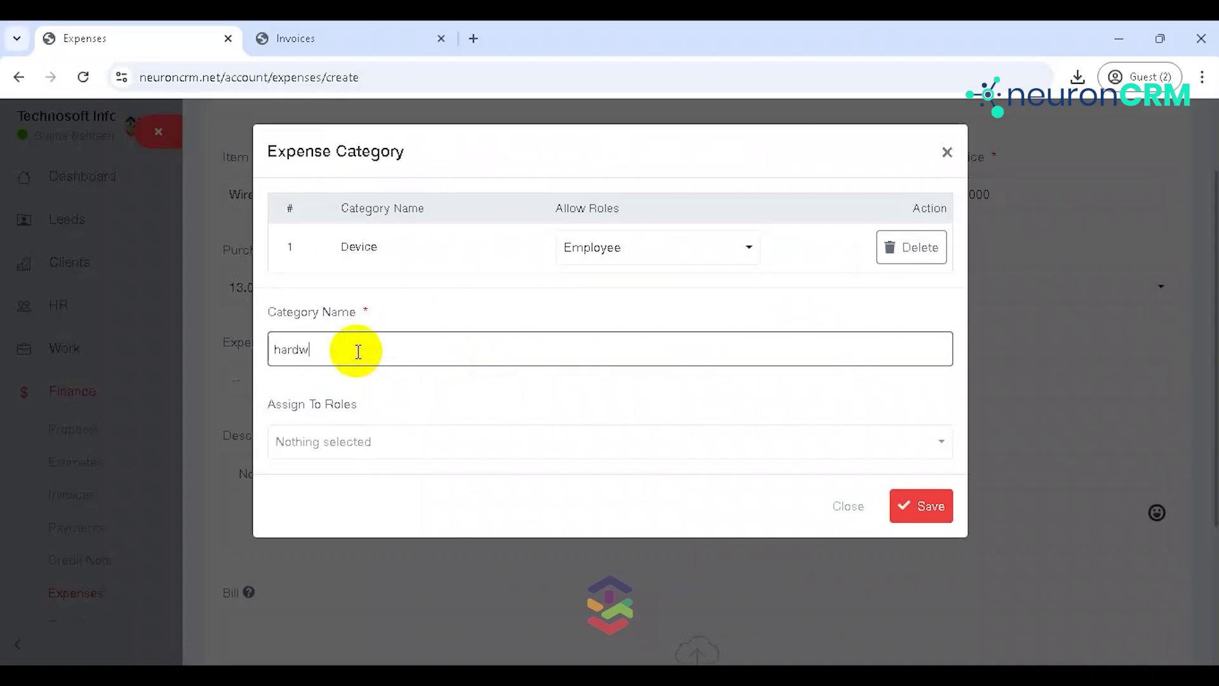
click(865, 445)
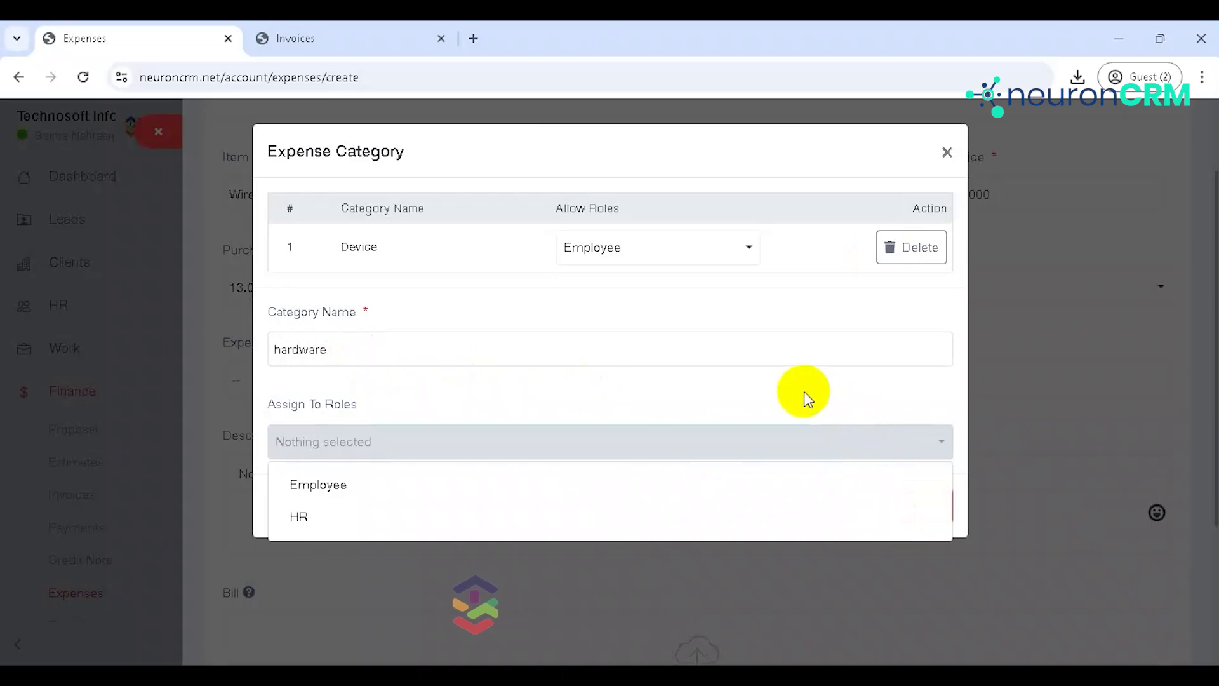
click(803, 392)
click(910, 507)
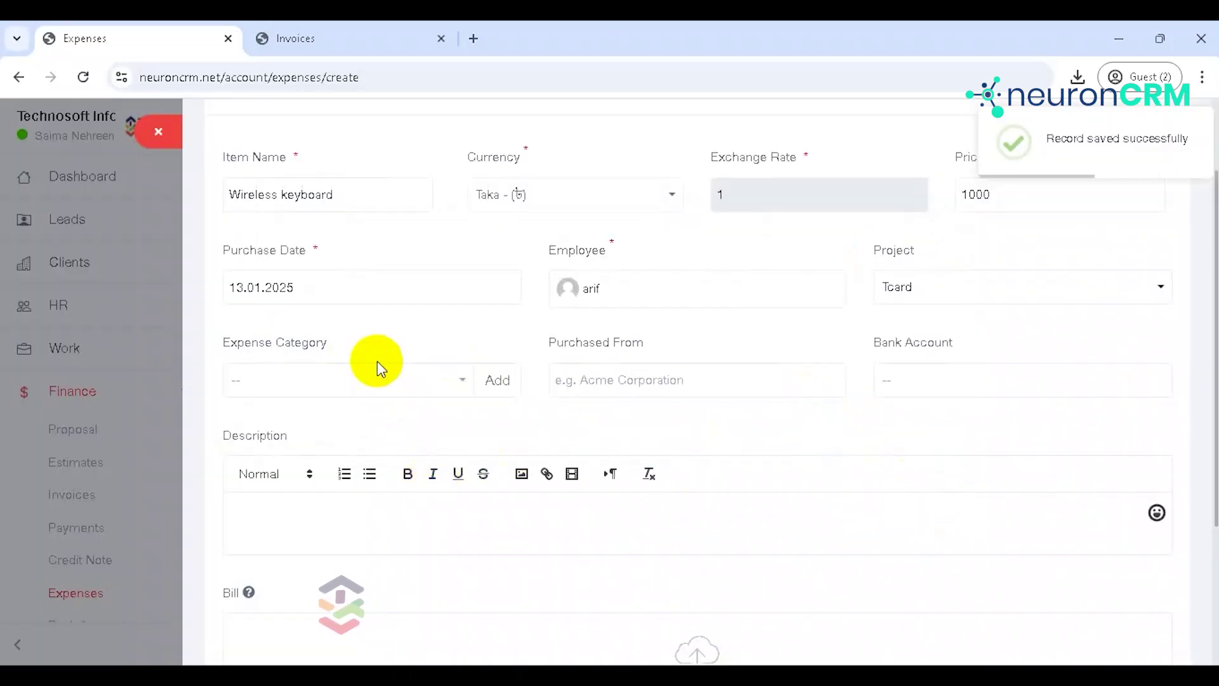
Step: Set the expense category to hardware and the bank account to EBL
click(381, 381)
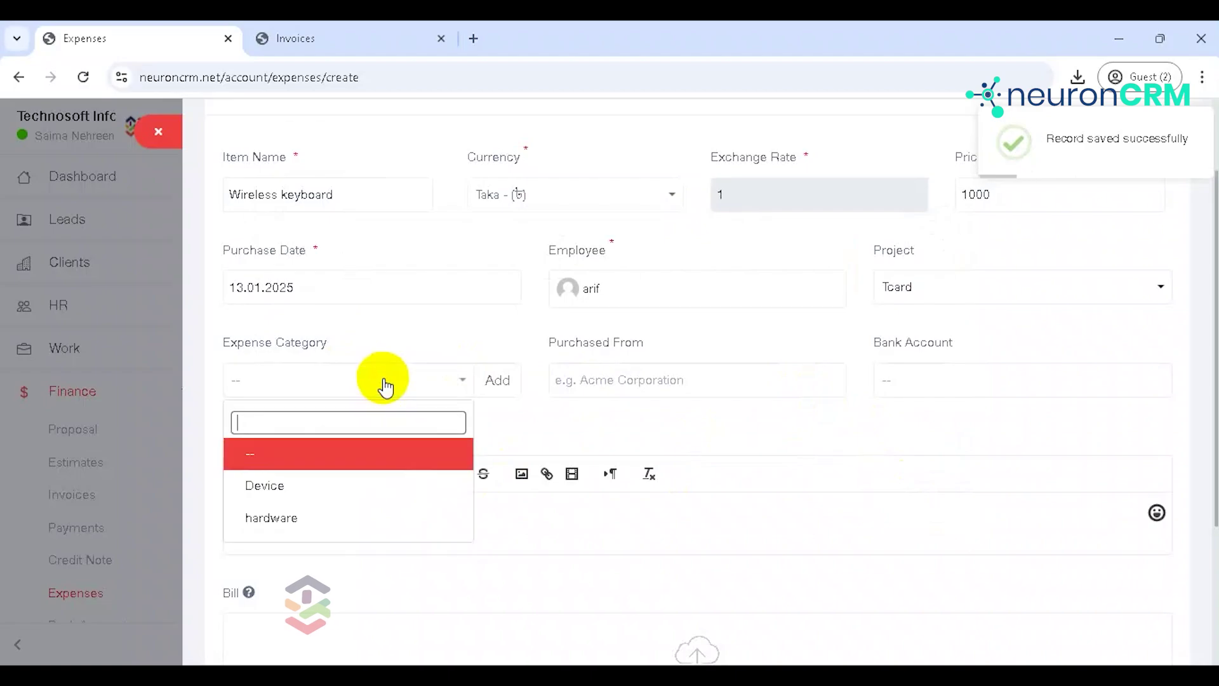
click(365, 529)
click(674, 375)
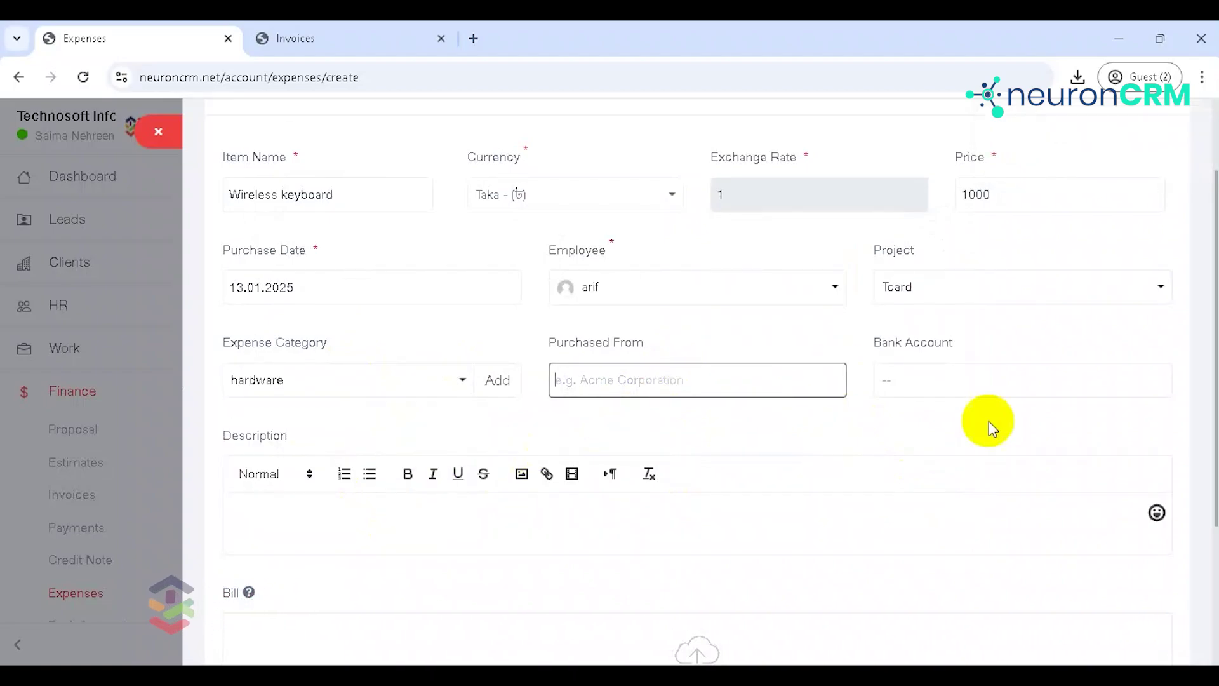
click(976, 382)
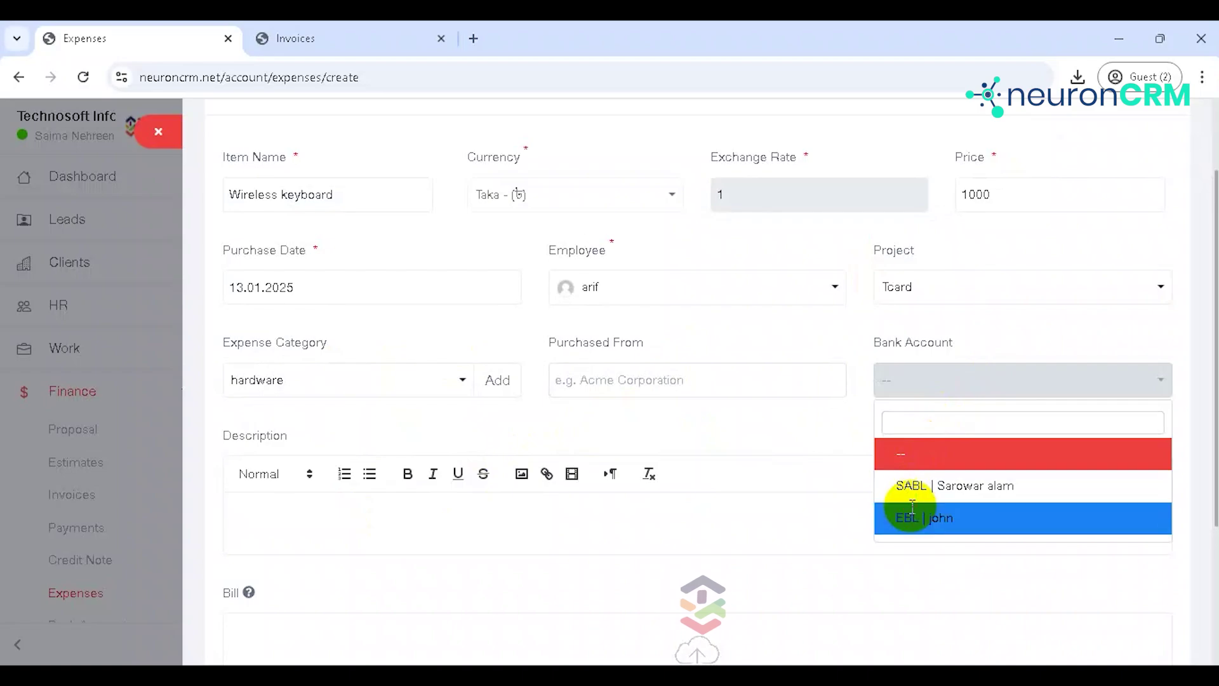
click(912, 517)
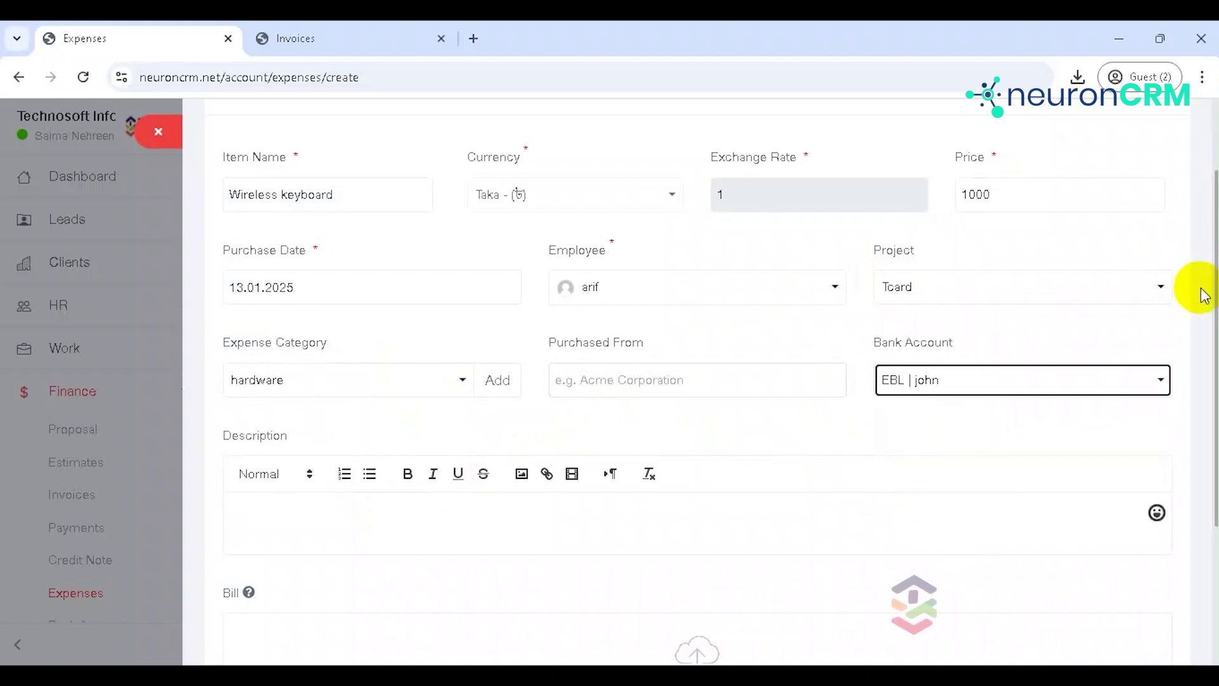
Step: Save the Wireless keyboard expense
scroll(1212, 273, down, 2)
scroll(714, 381, down, 2)
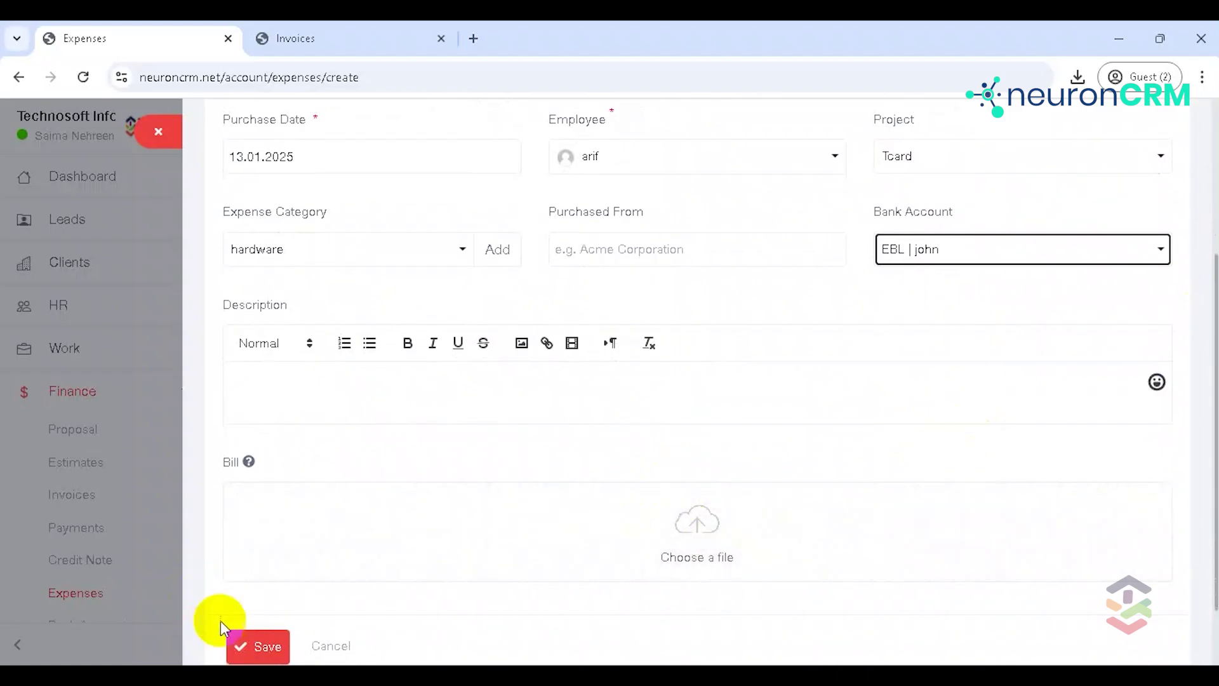
click(259, 648)
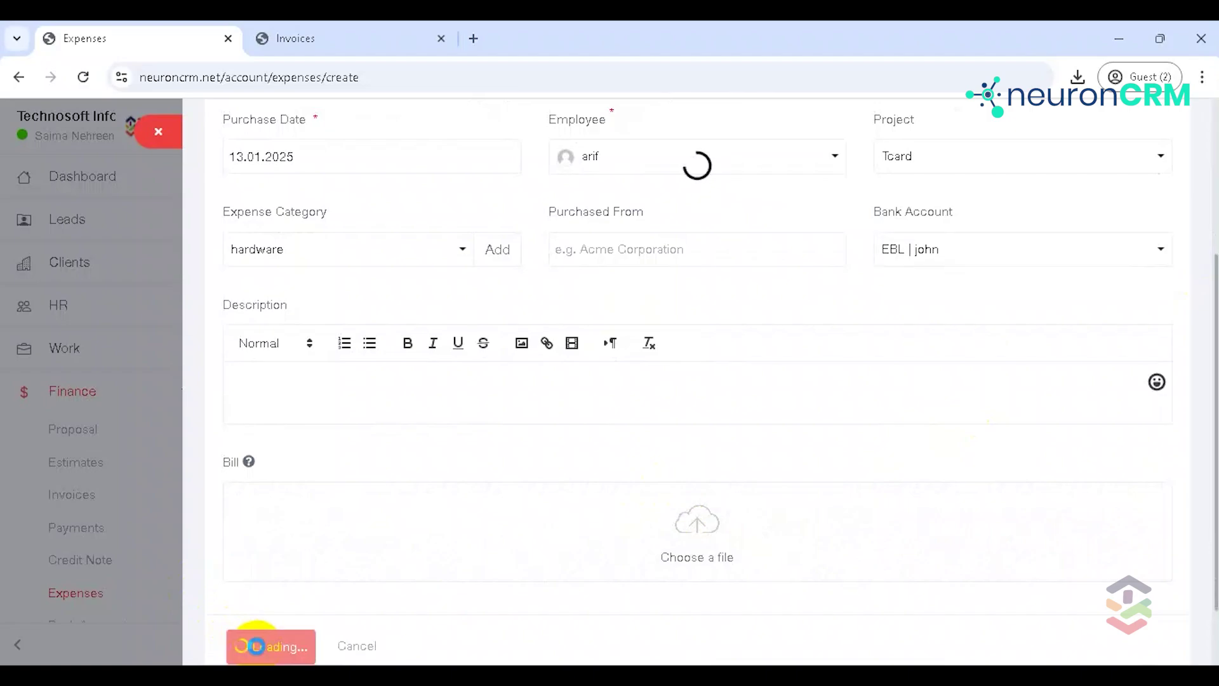
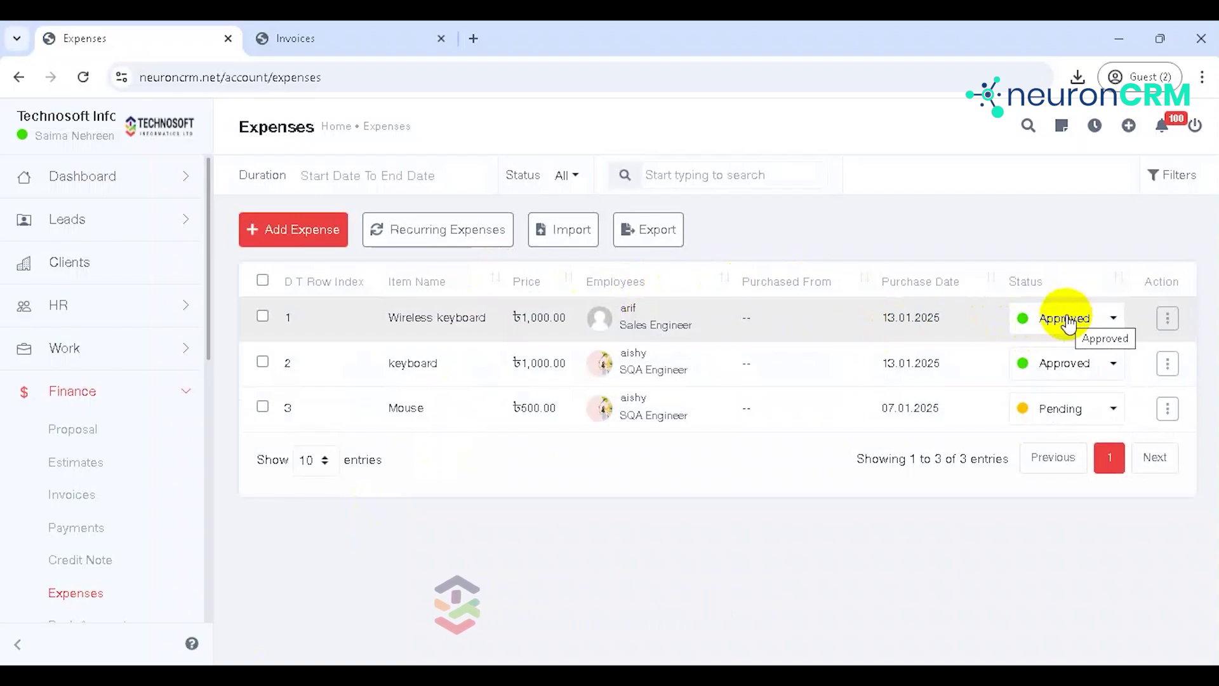
Step: Review the Wireless keyboard expense's status and actions, leaving it Approved
click(1068, 320)
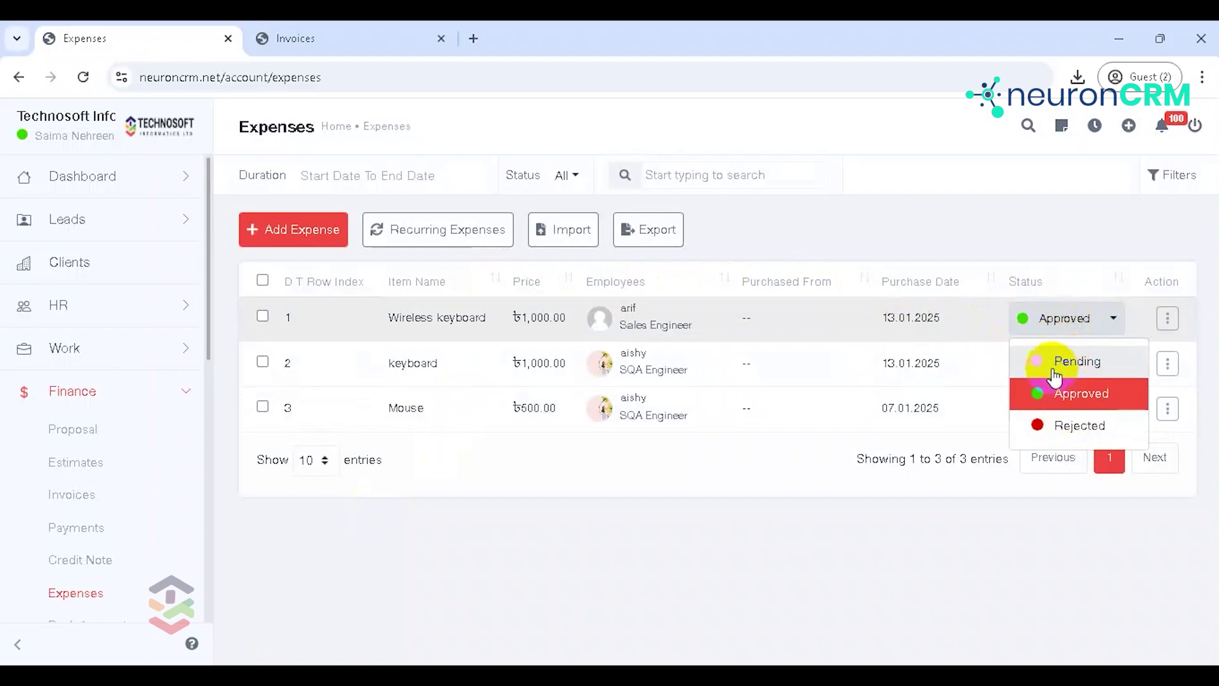
click(976, 502)
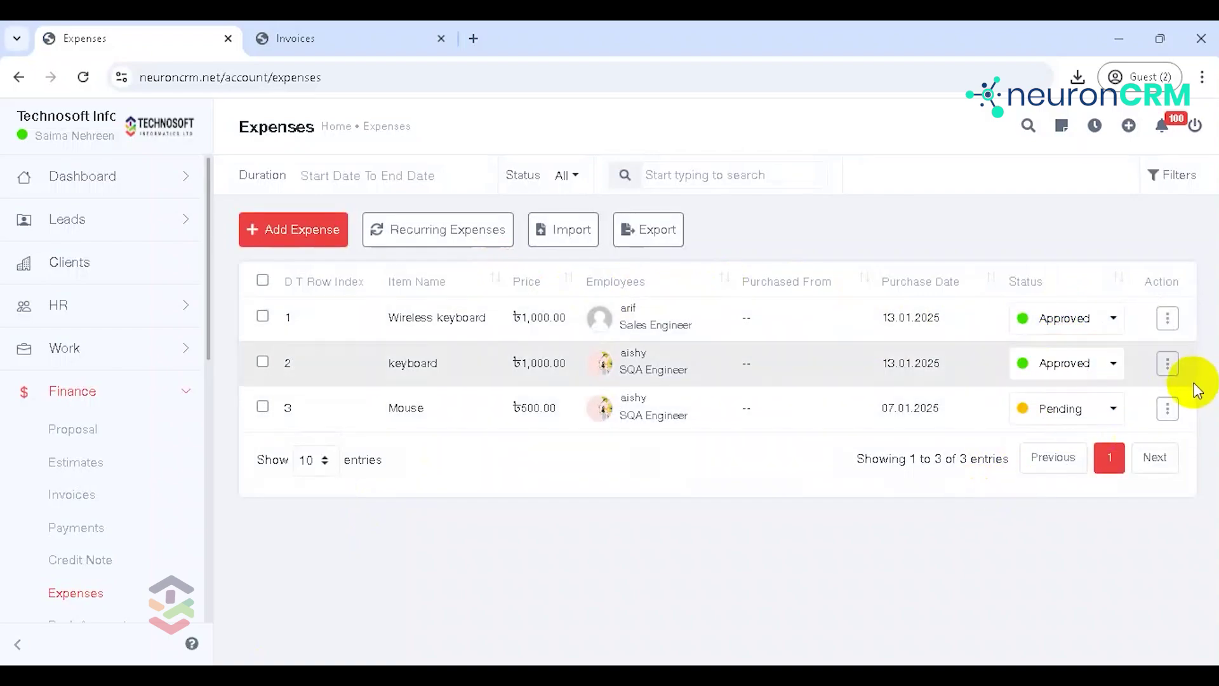
click(1168, 321)
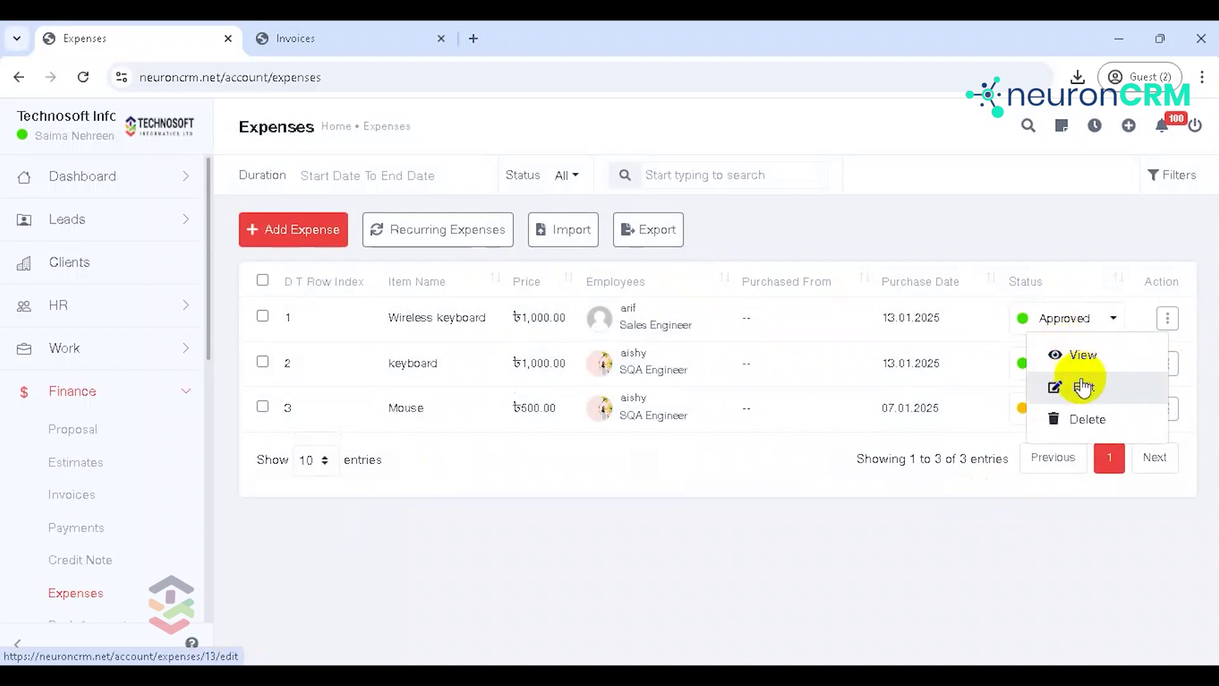
click(901, 513)
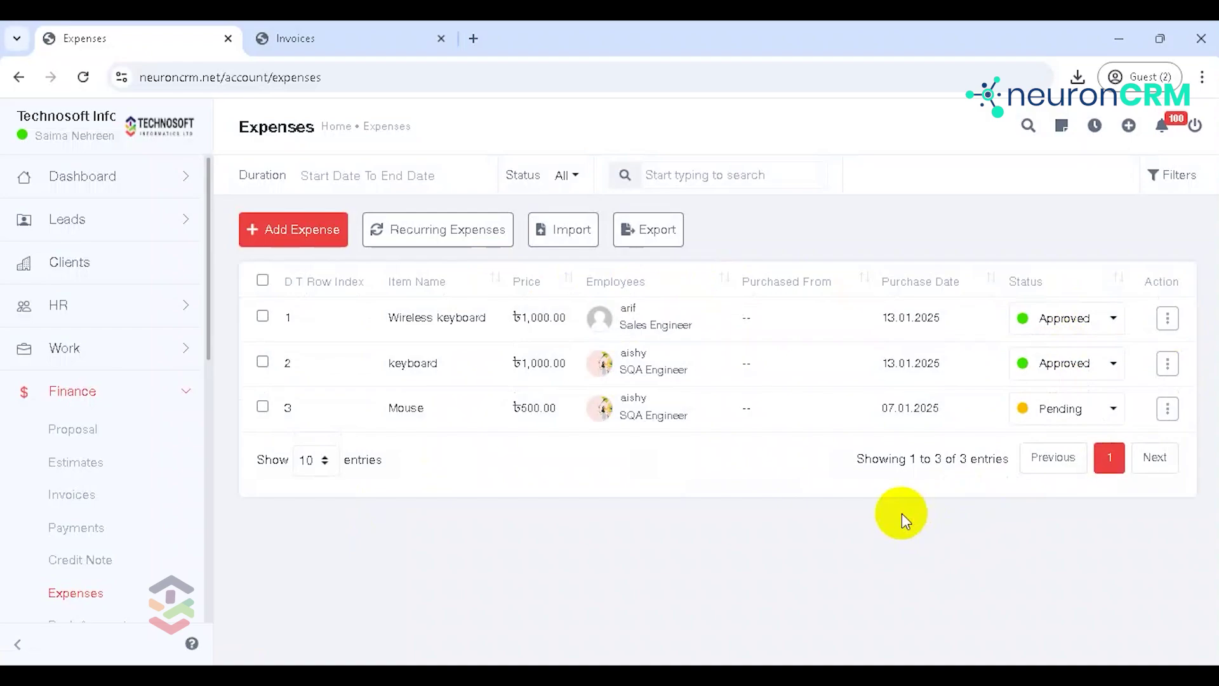
Step: Start a recurring expense for item TaDa at 1000 taka, assigned to an employee
click(460, 240)
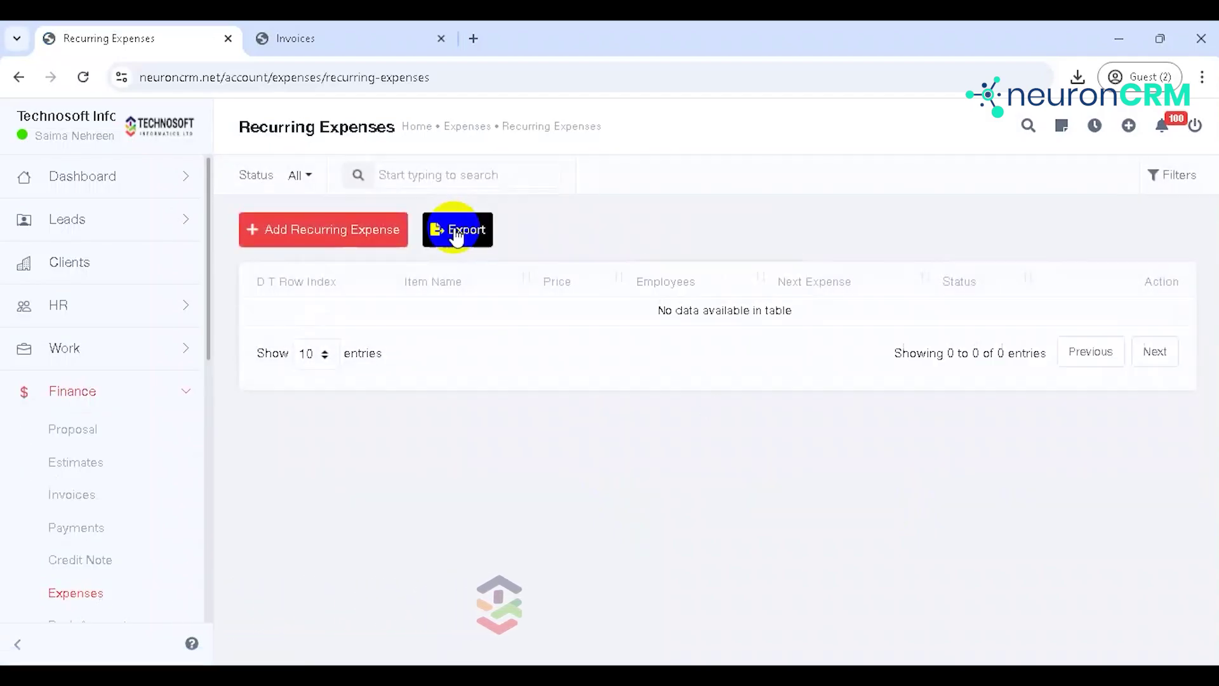
click(340, 236)
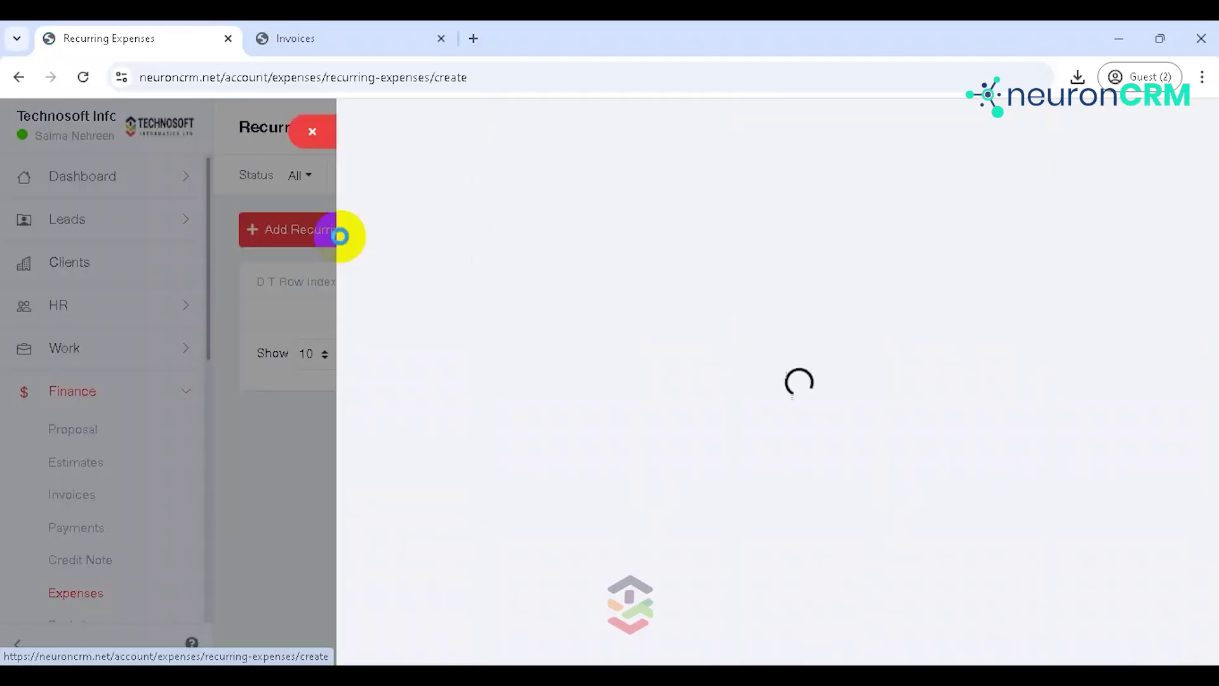
click(356, 295)
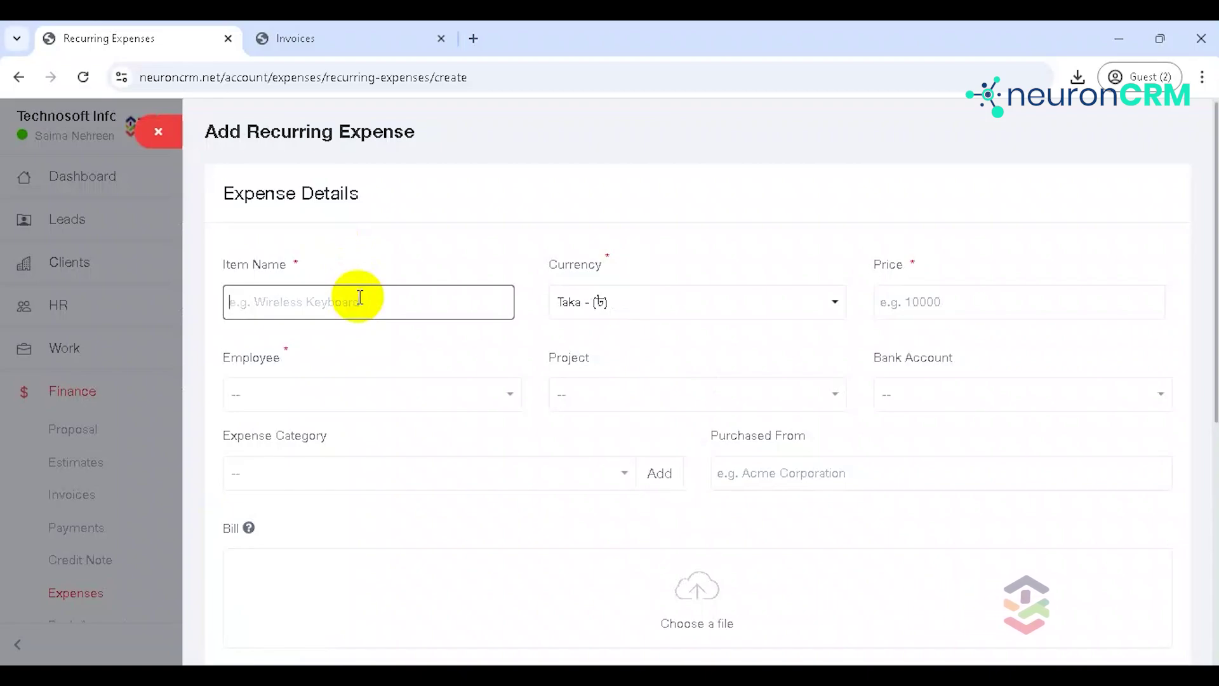
text(TaDa)
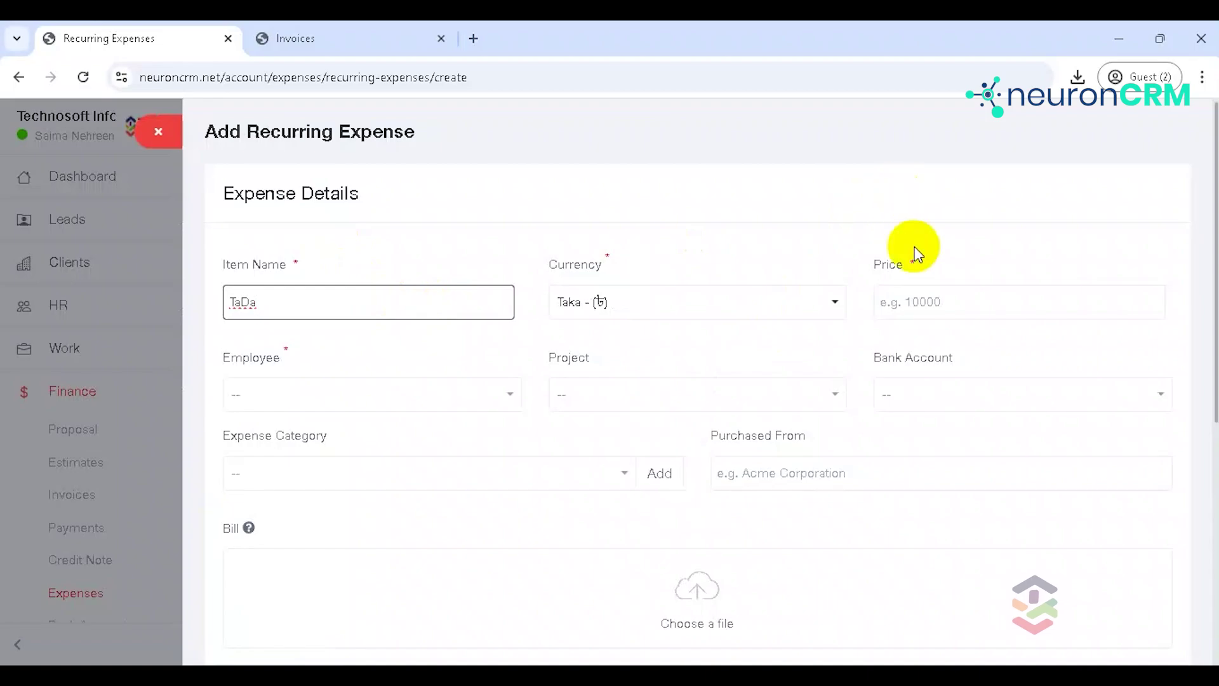
click(953, 296)
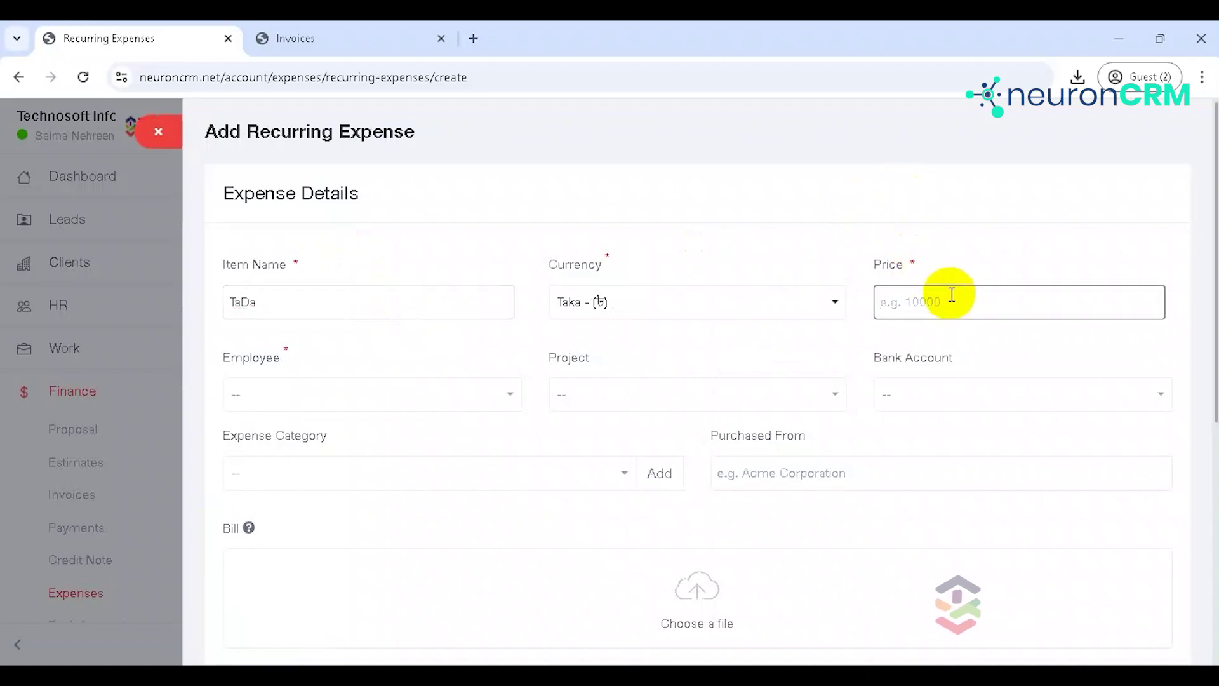
text(1000)
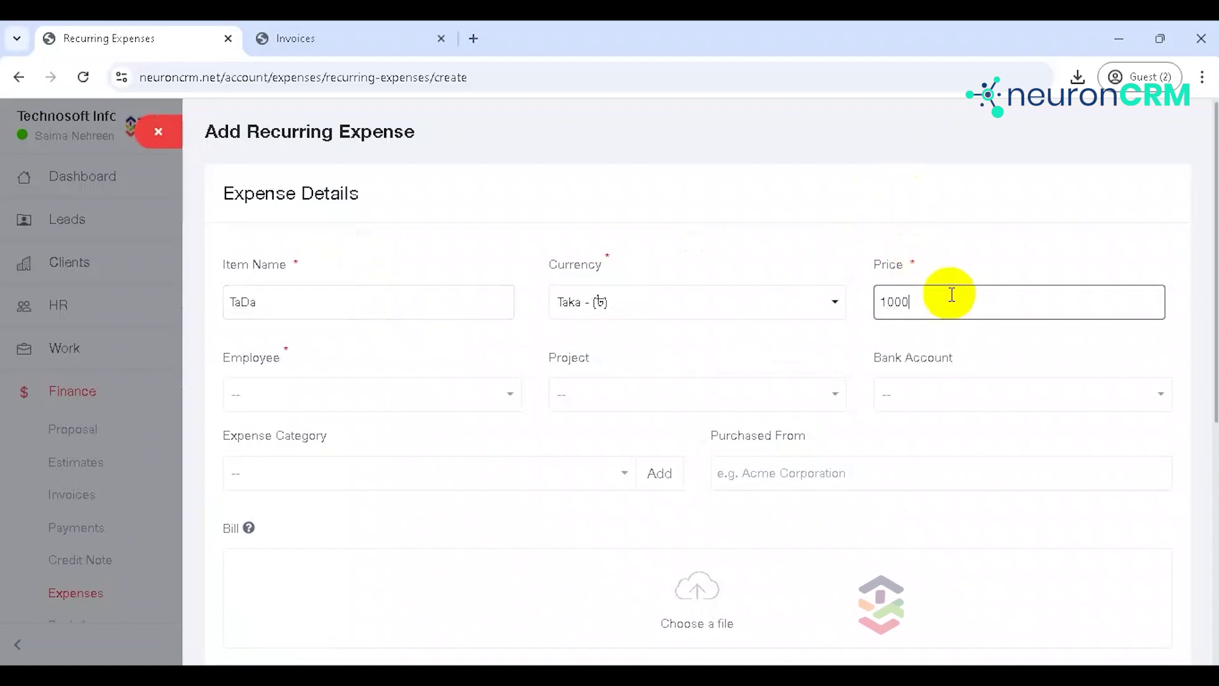
click(478, 394)
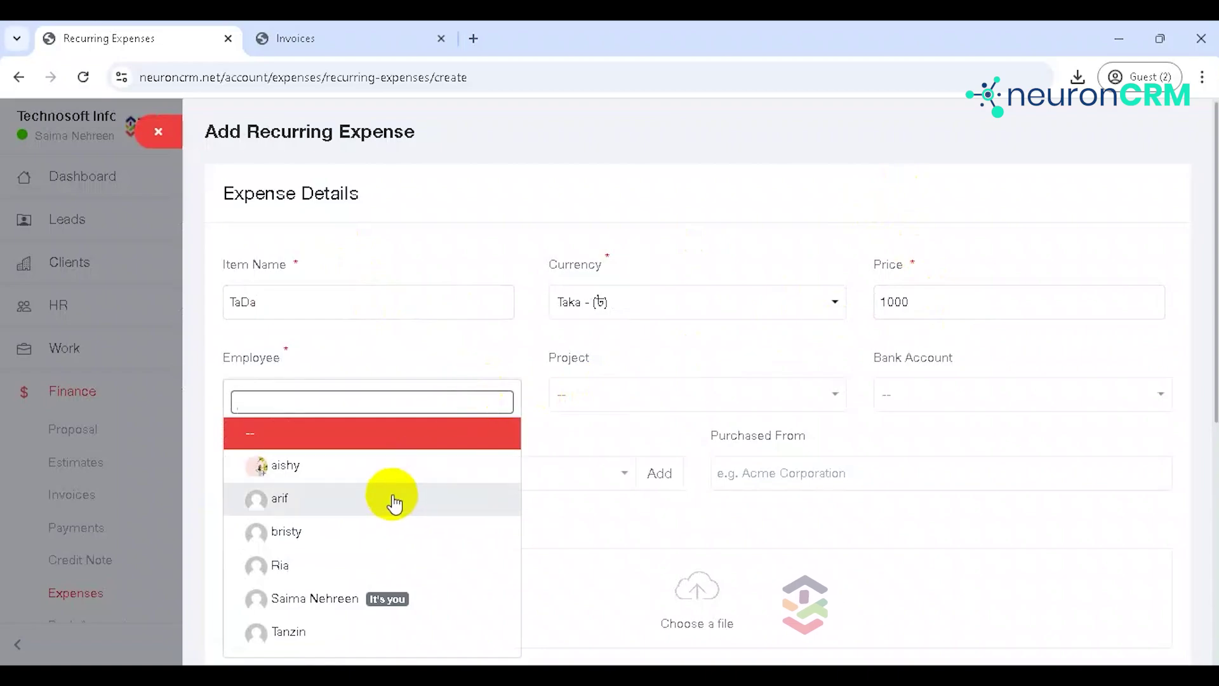
click(354, 533)
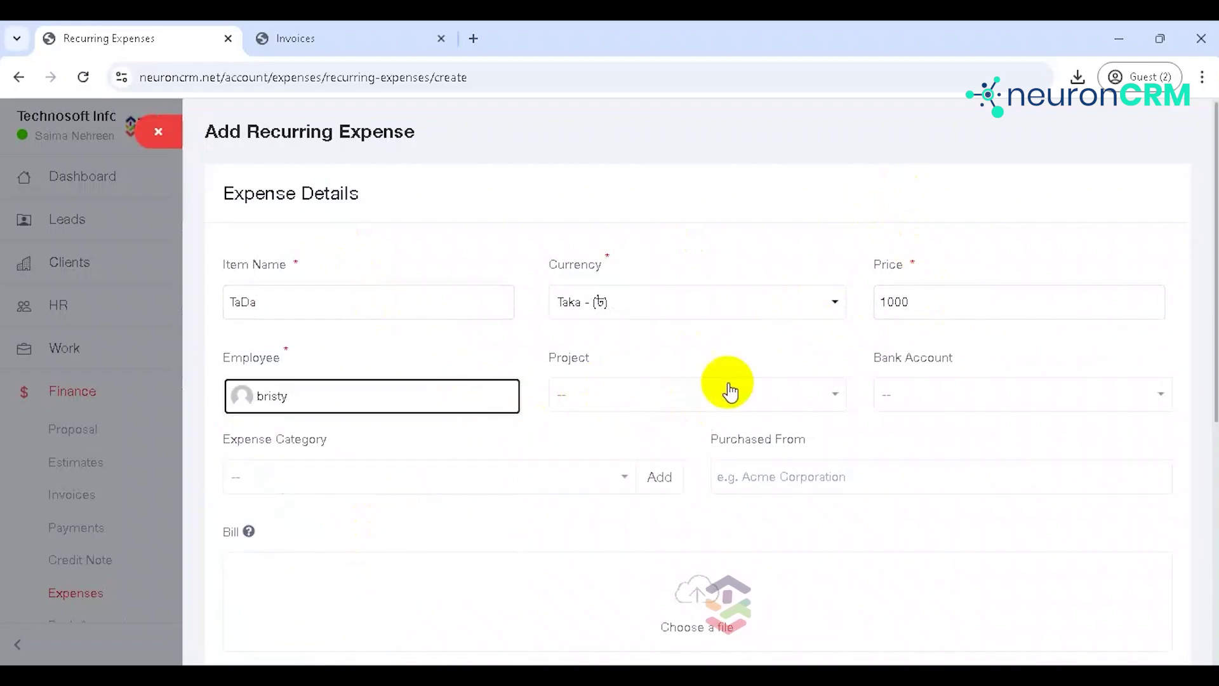
Step: Bill the TaDa expense Monthly from 15.01.2025 for 10 cycles and save it
drag(1213, 214, 1213, 438)
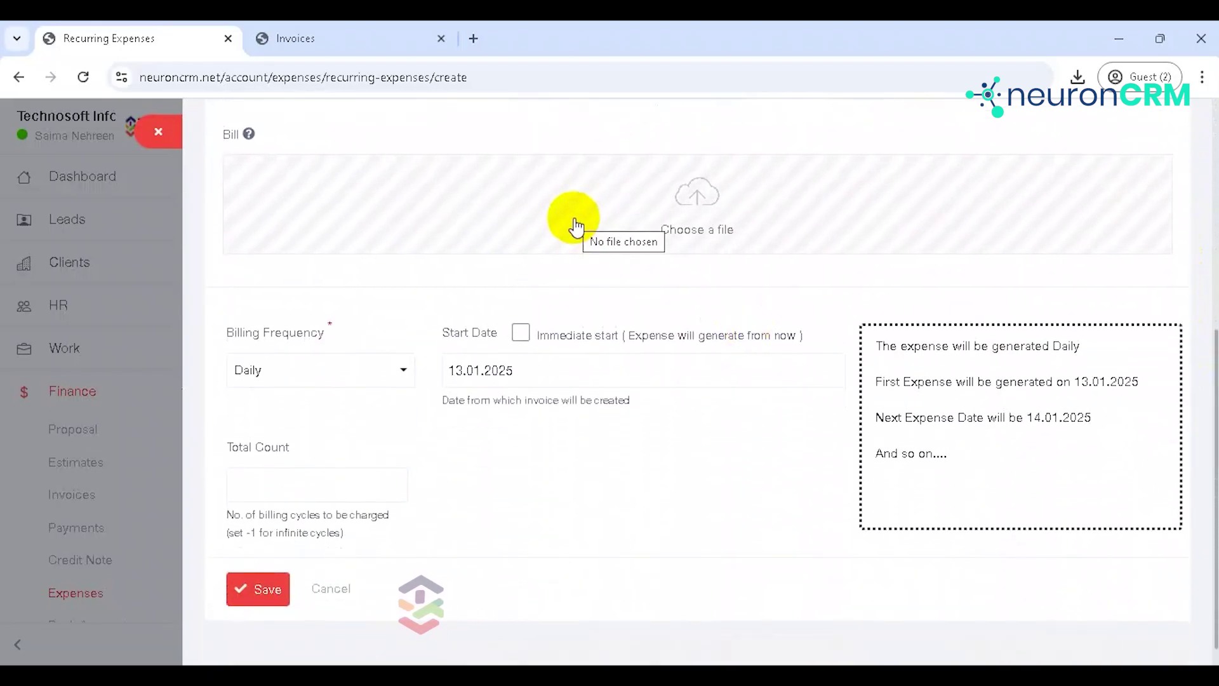
click(332, 370)
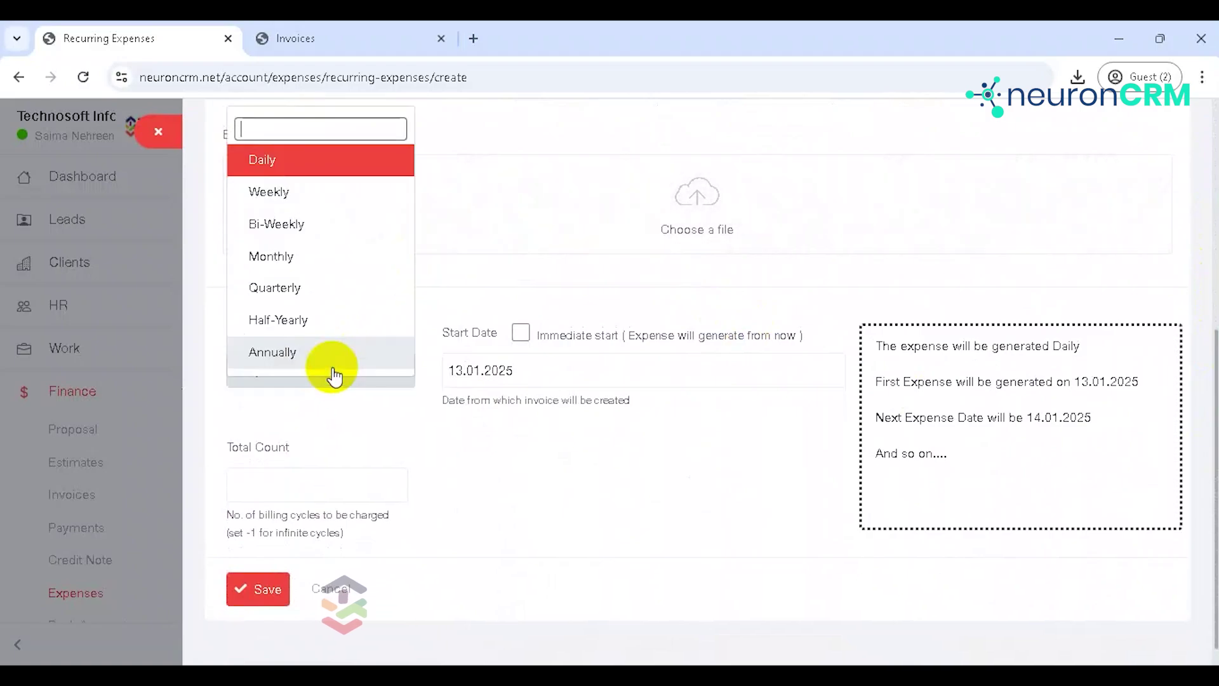
click(328, 268)
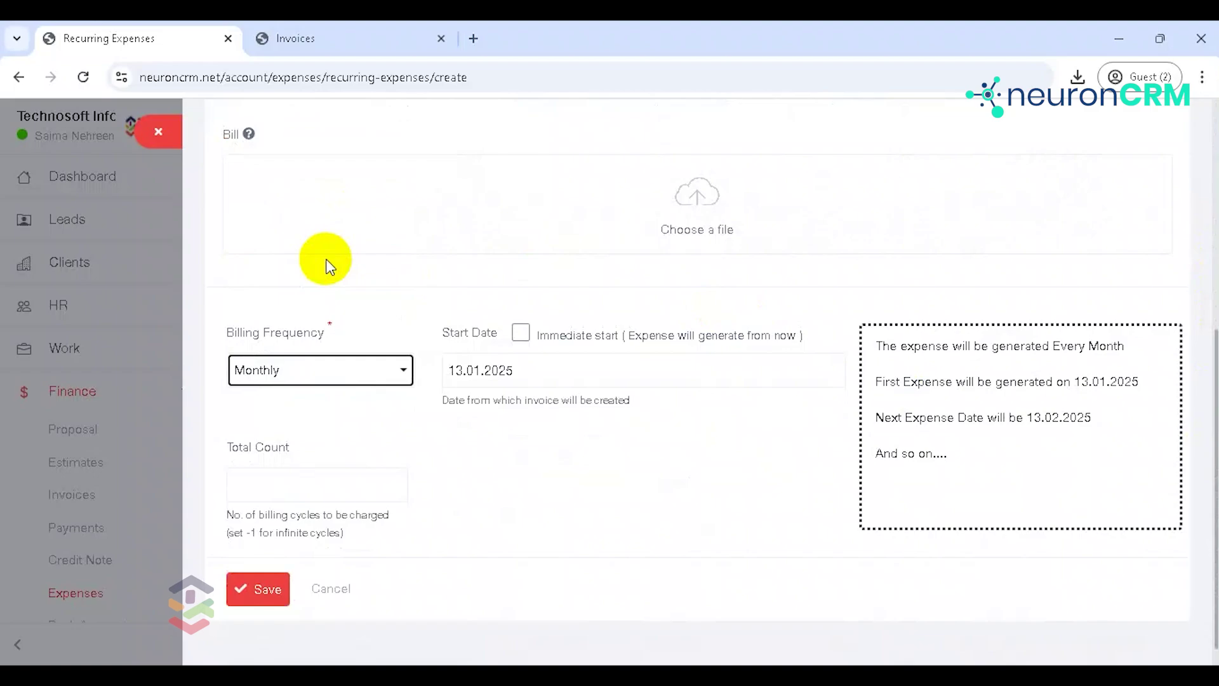
click(631, 367)
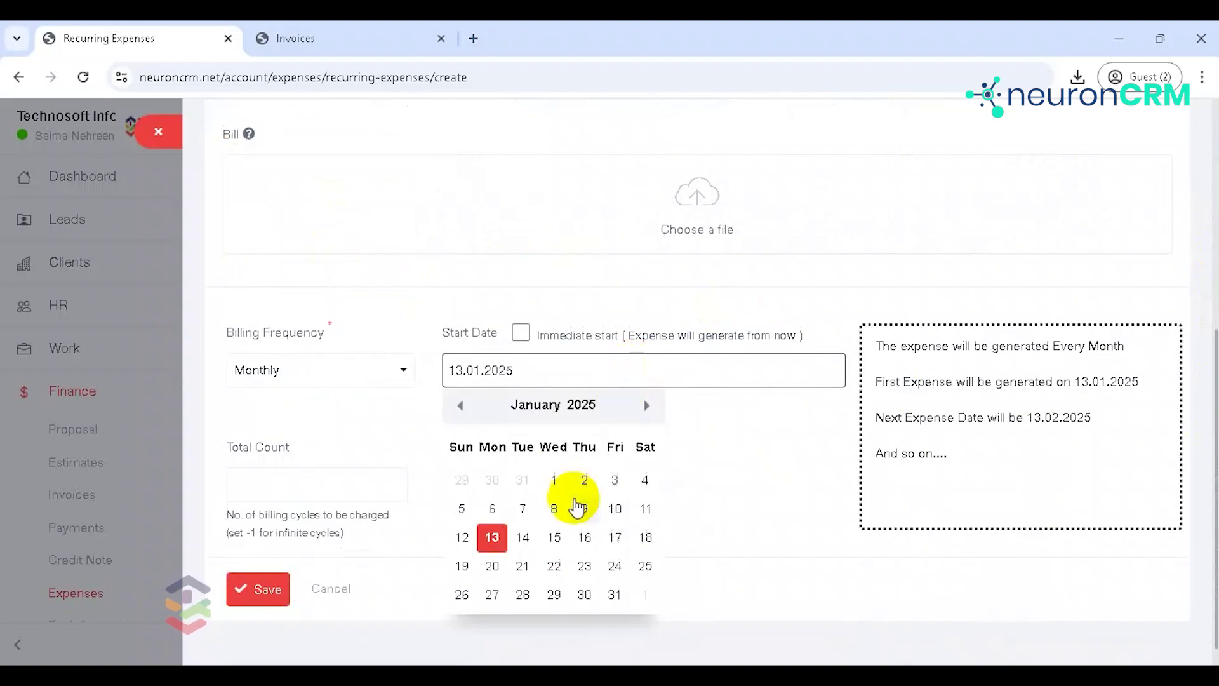
click(553, 538)
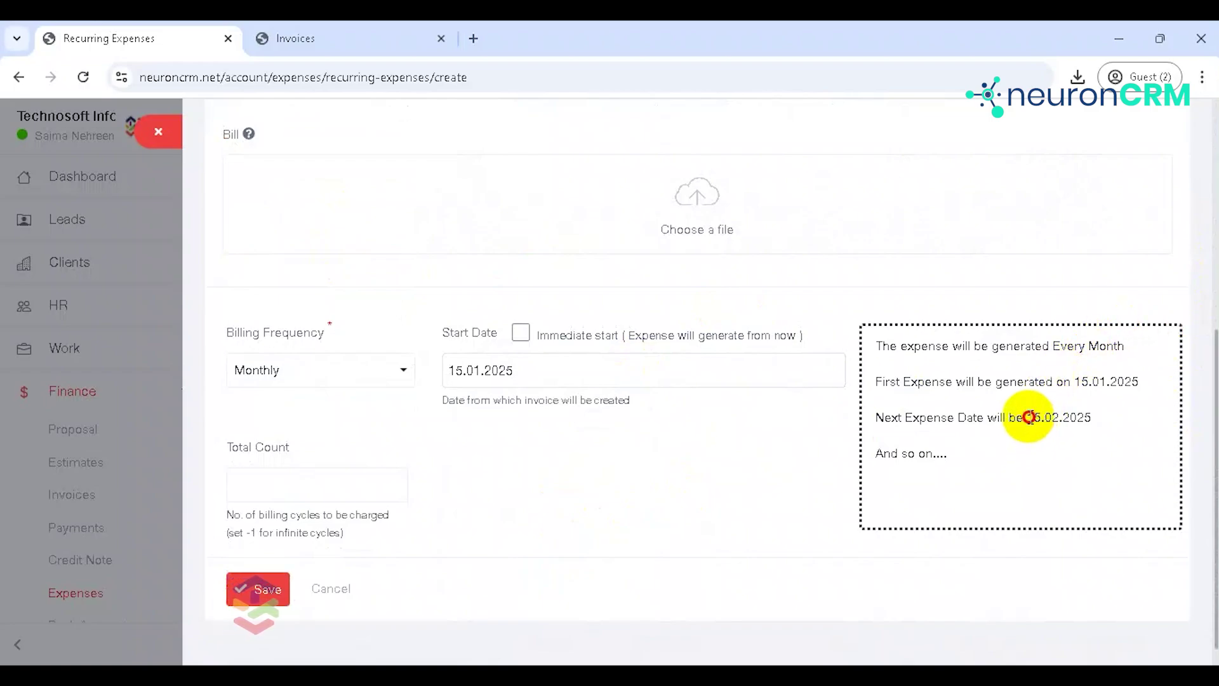
drag(1028, 417, 1096, 418)
click(251, 491)
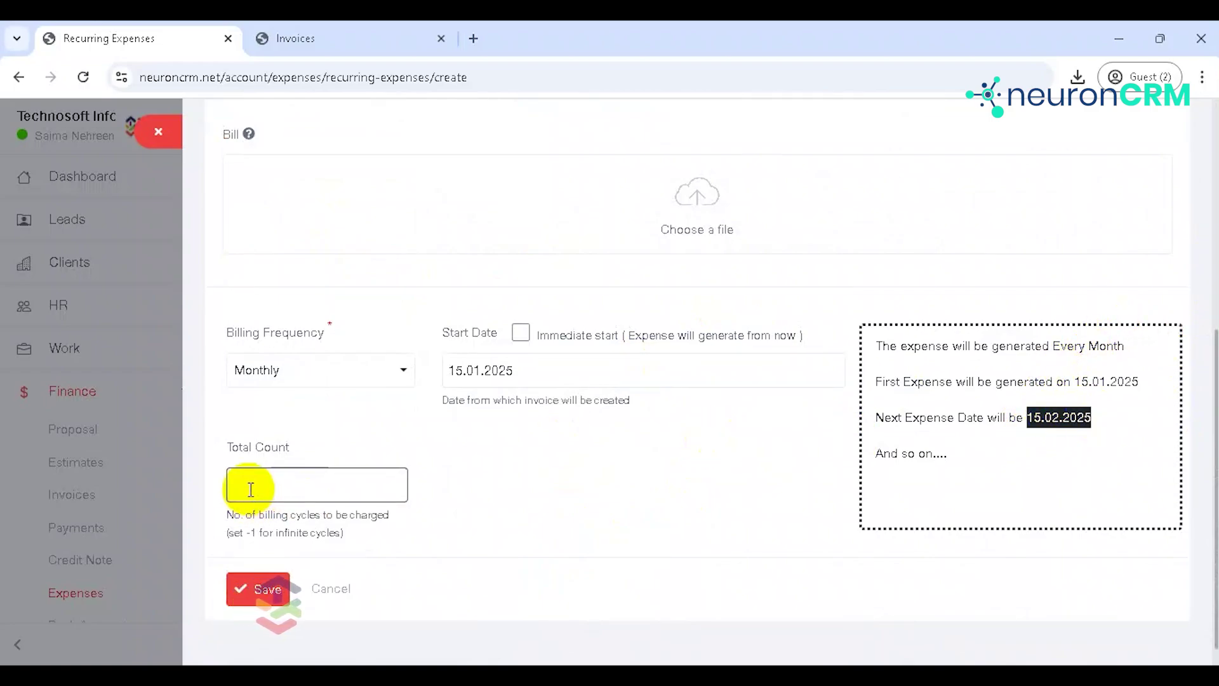
click(251, 491)
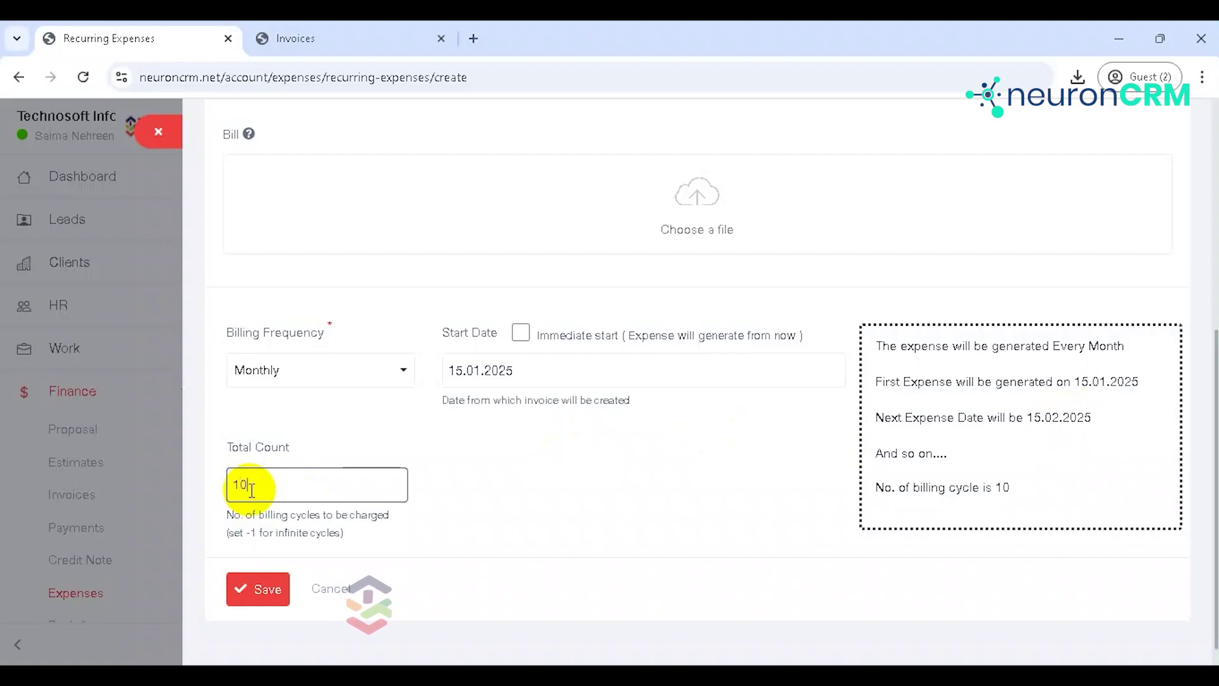
click(248, 589)
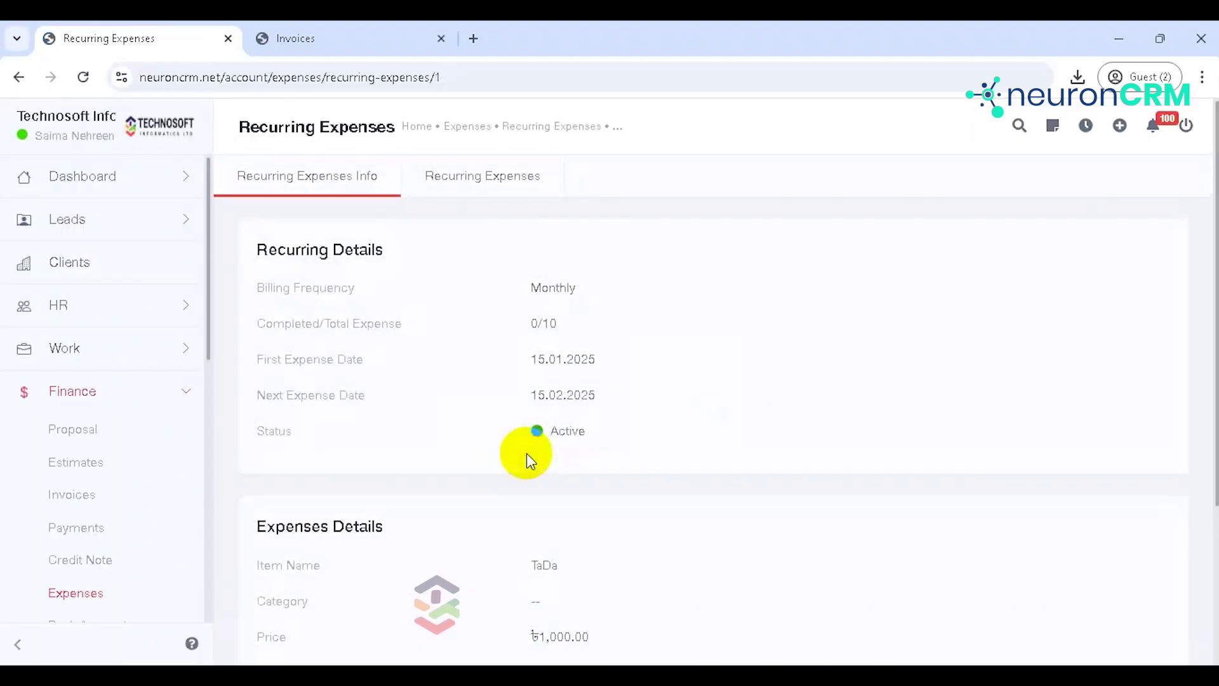
Step: View the expenses generated by the TaDa recurring expense, then go back to the recurring list
drag(1214, 200, 1211, 158)
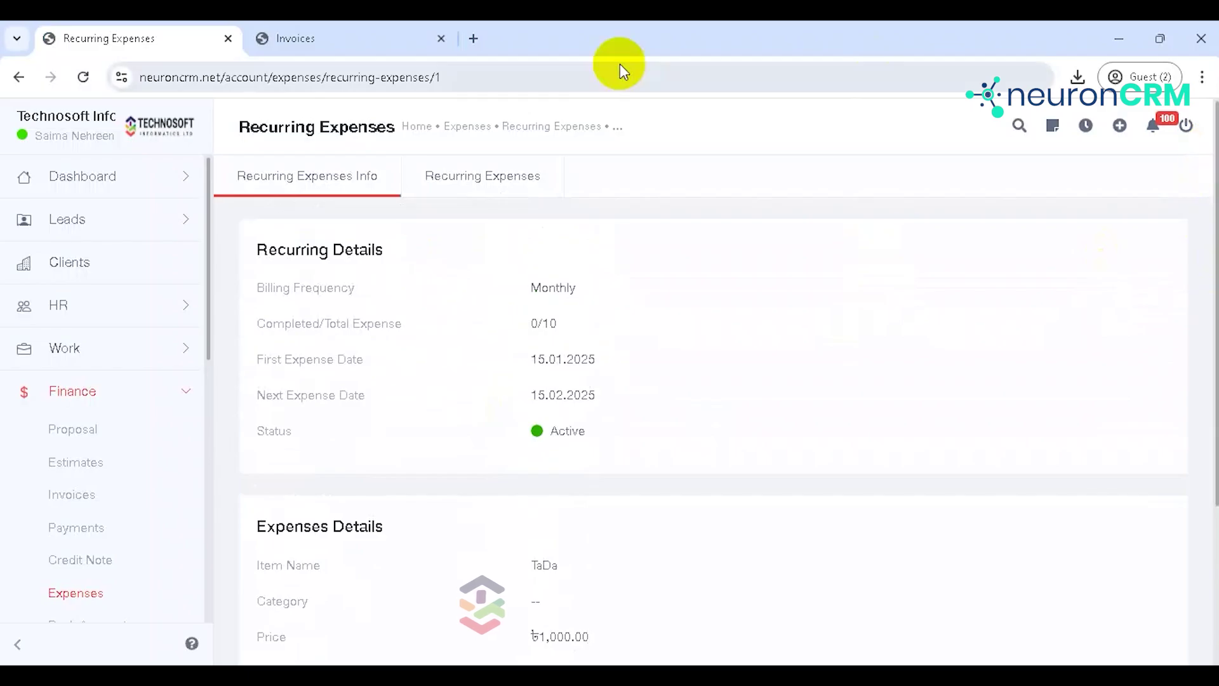
click(505, 166)
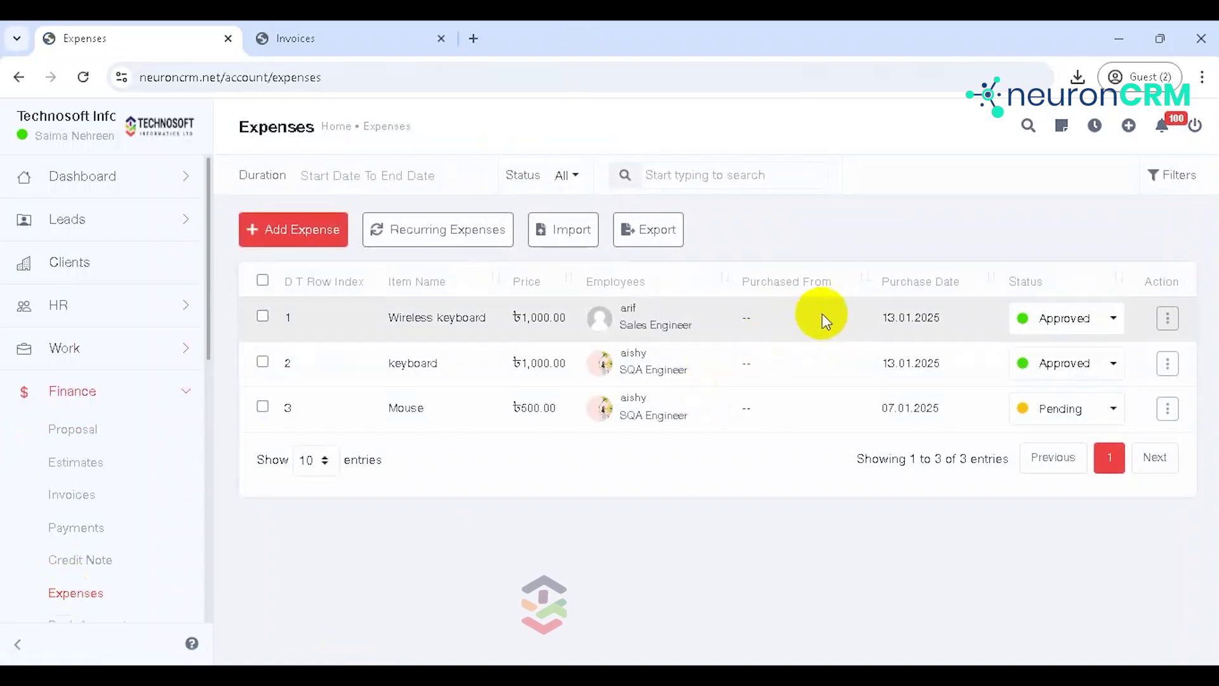
click(469, 248)
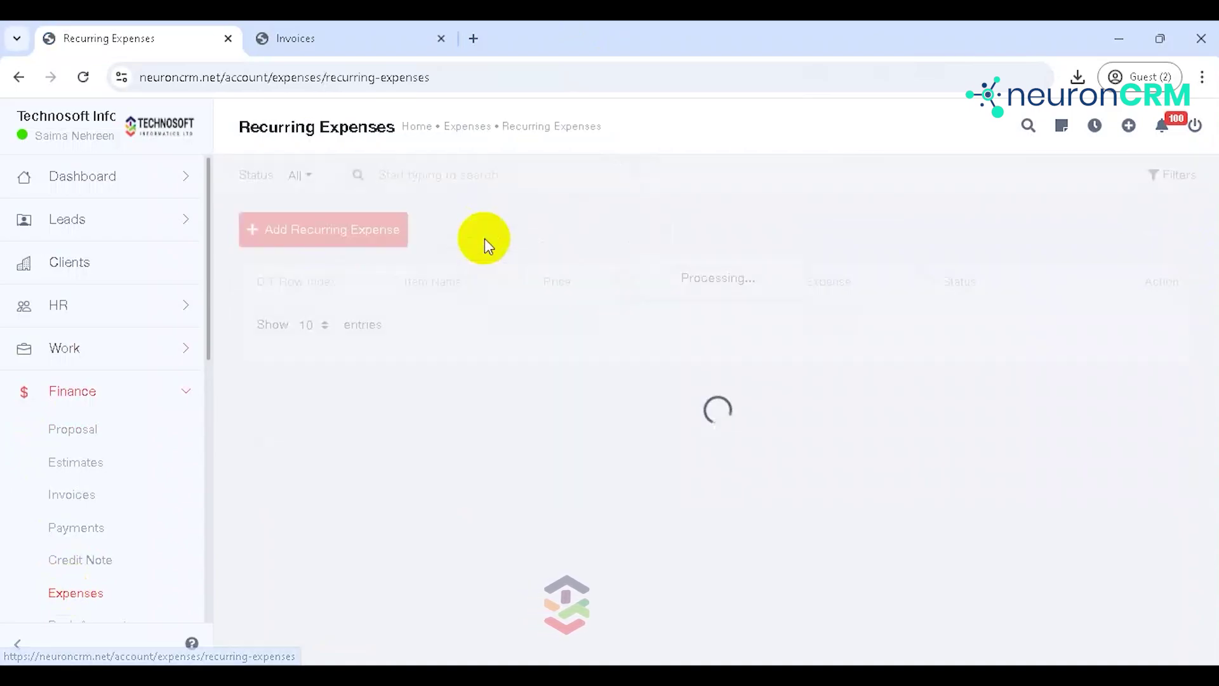
click(486, 241)
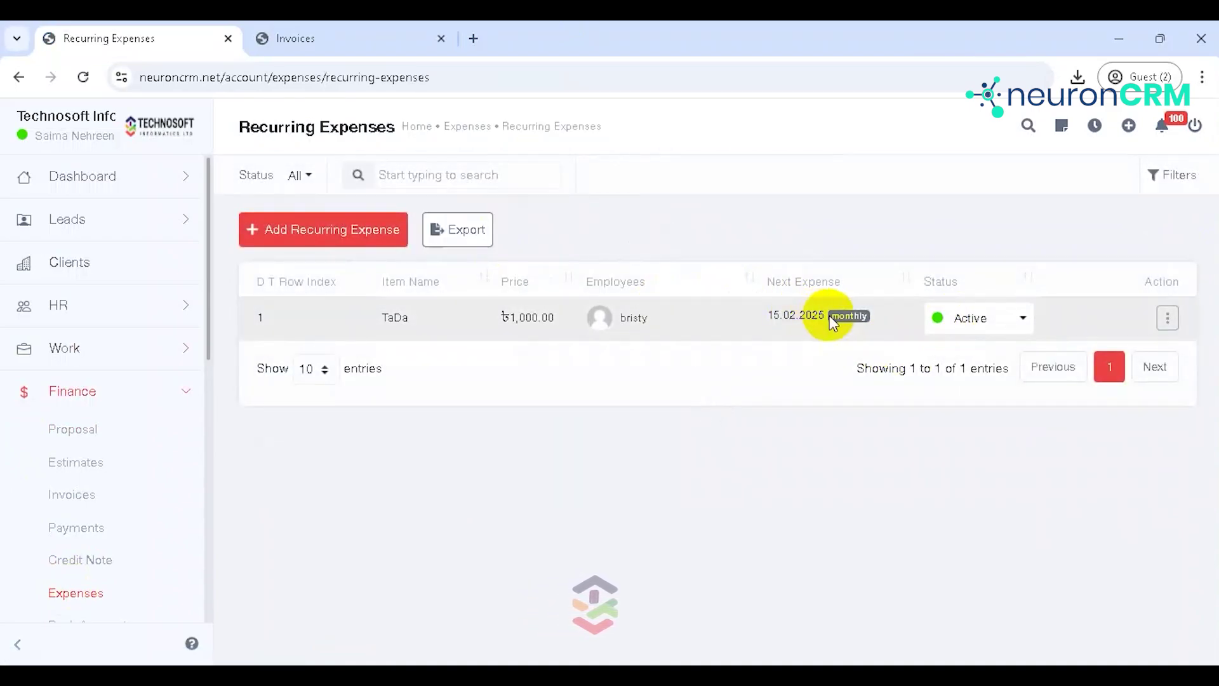
Step: Confirm the TaDa recurring expense stays Active, then return to the Expenses list
click(992, 321)
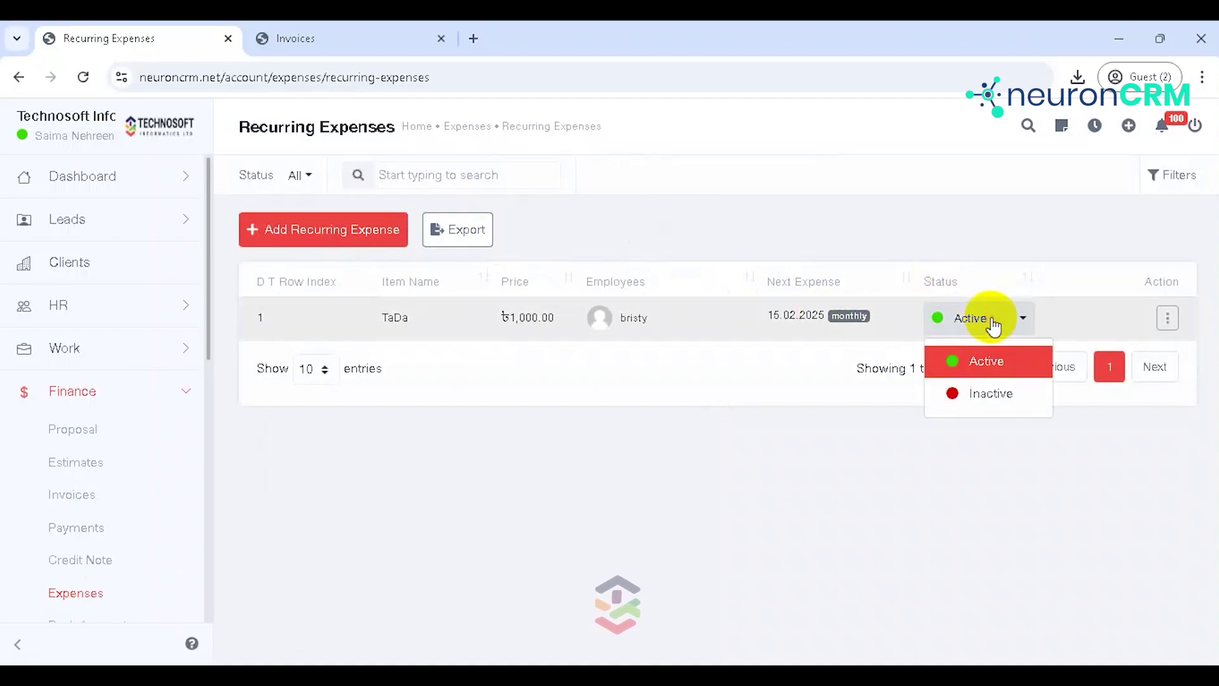
click(1061, 481)
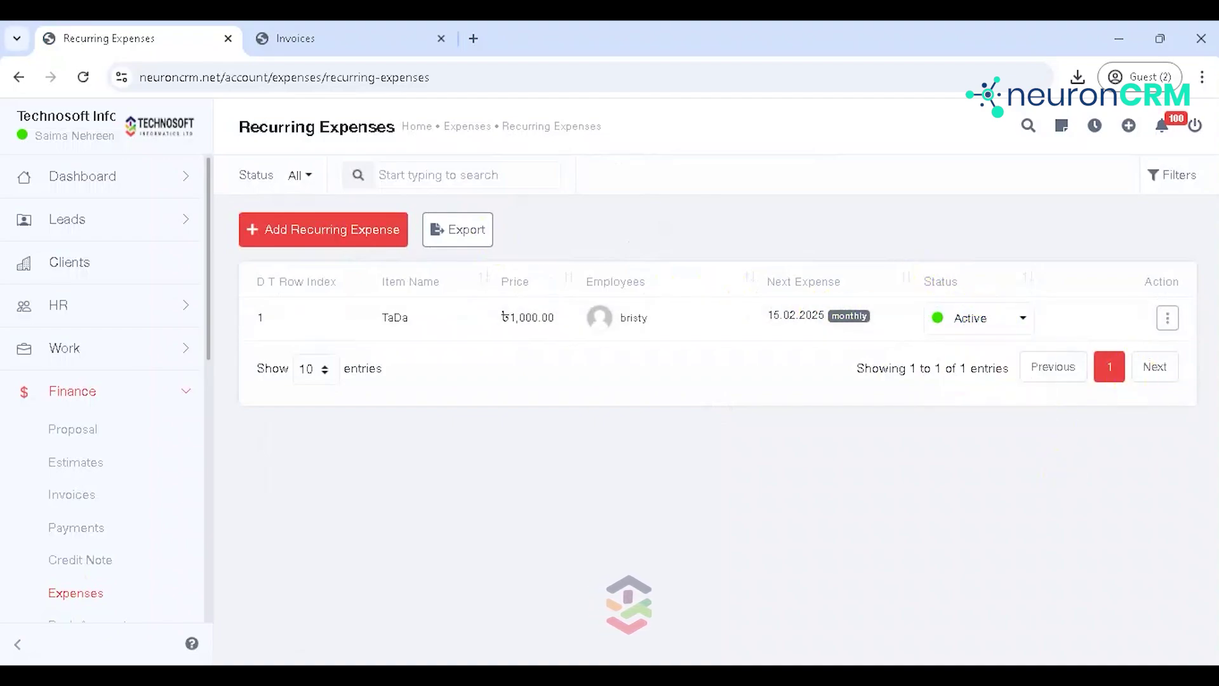
click(1170, 319)
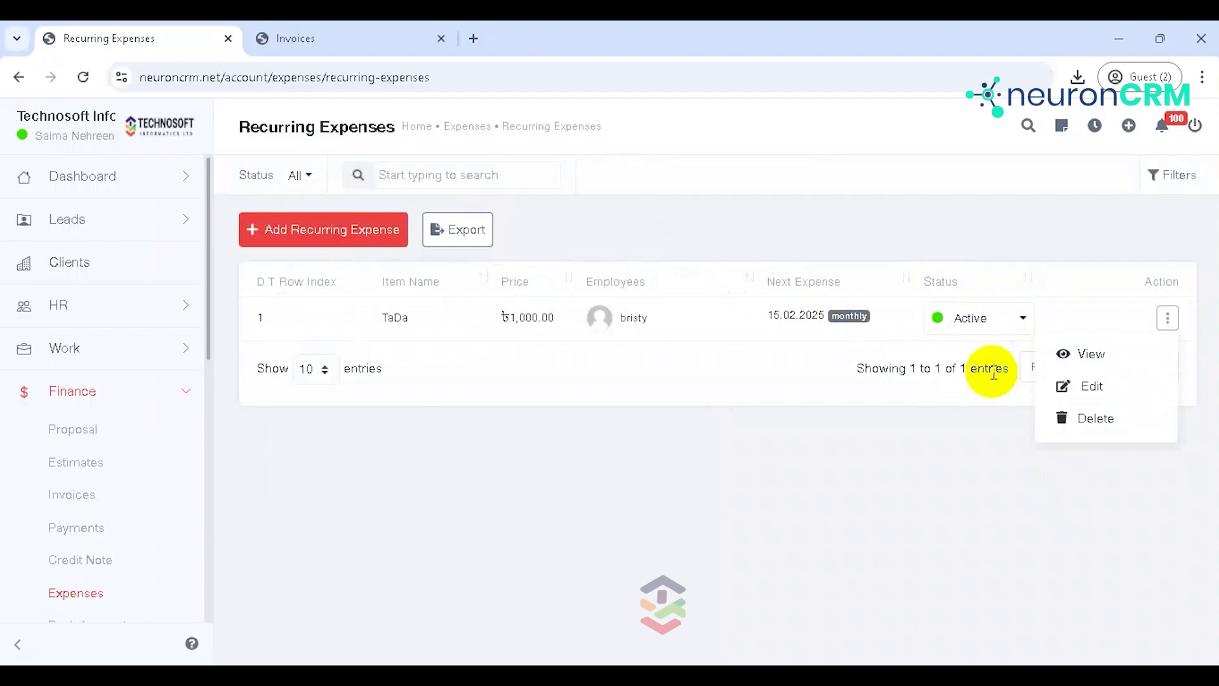
click(90, 594)
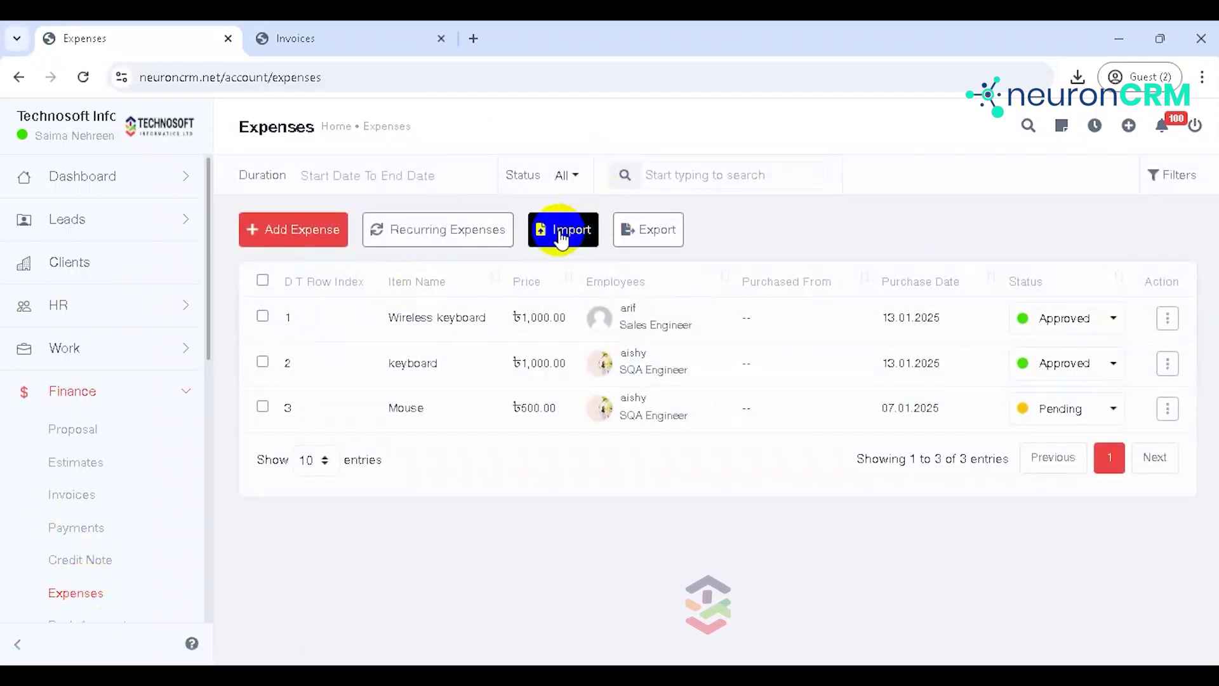
Step: Close the expense import page unused and open Finance > Bank Account
click(559, 235)
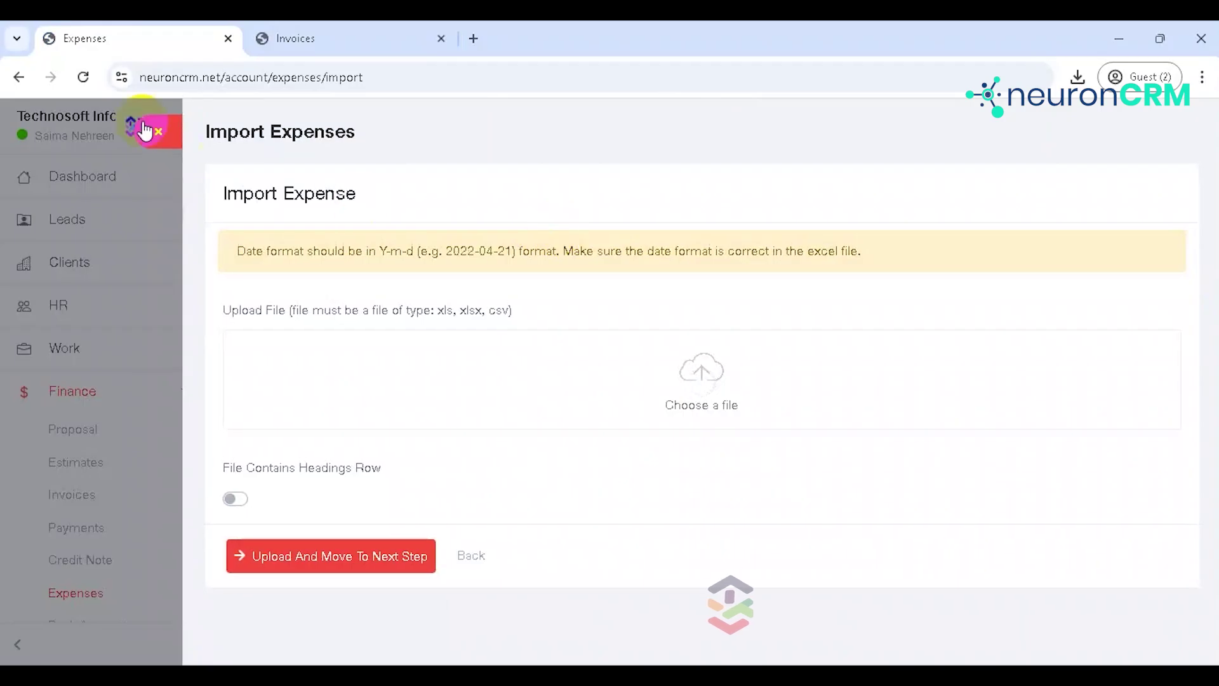
click(154, 136)
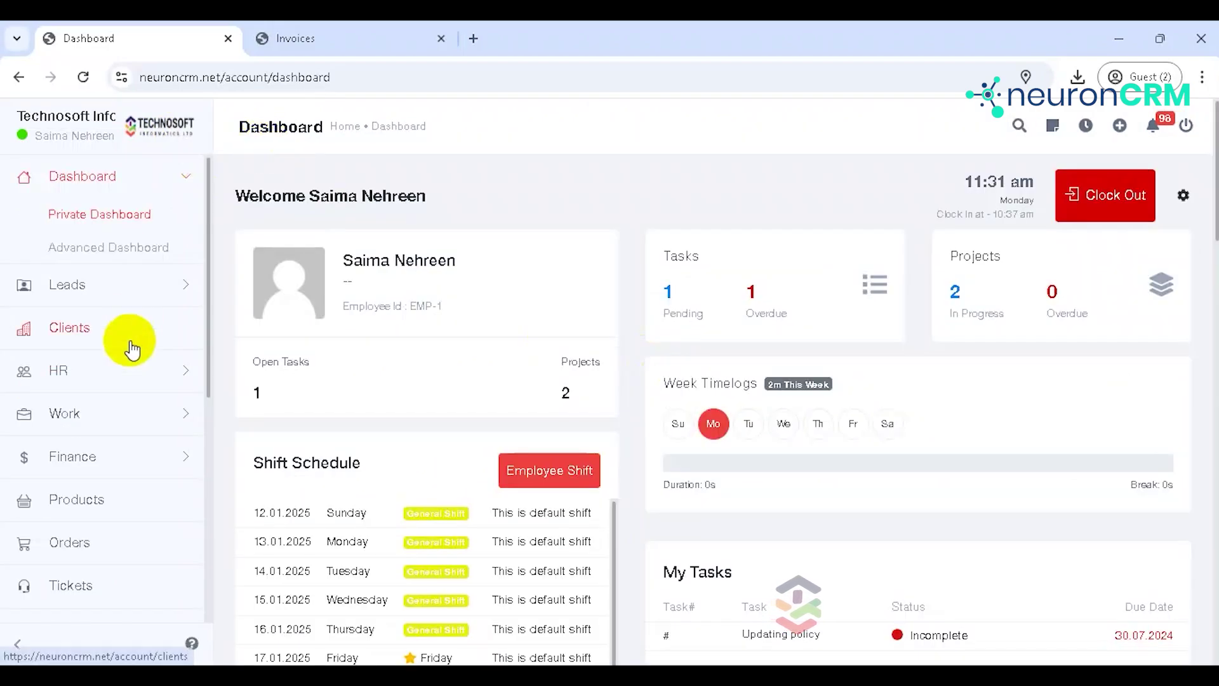
click(155, 460)
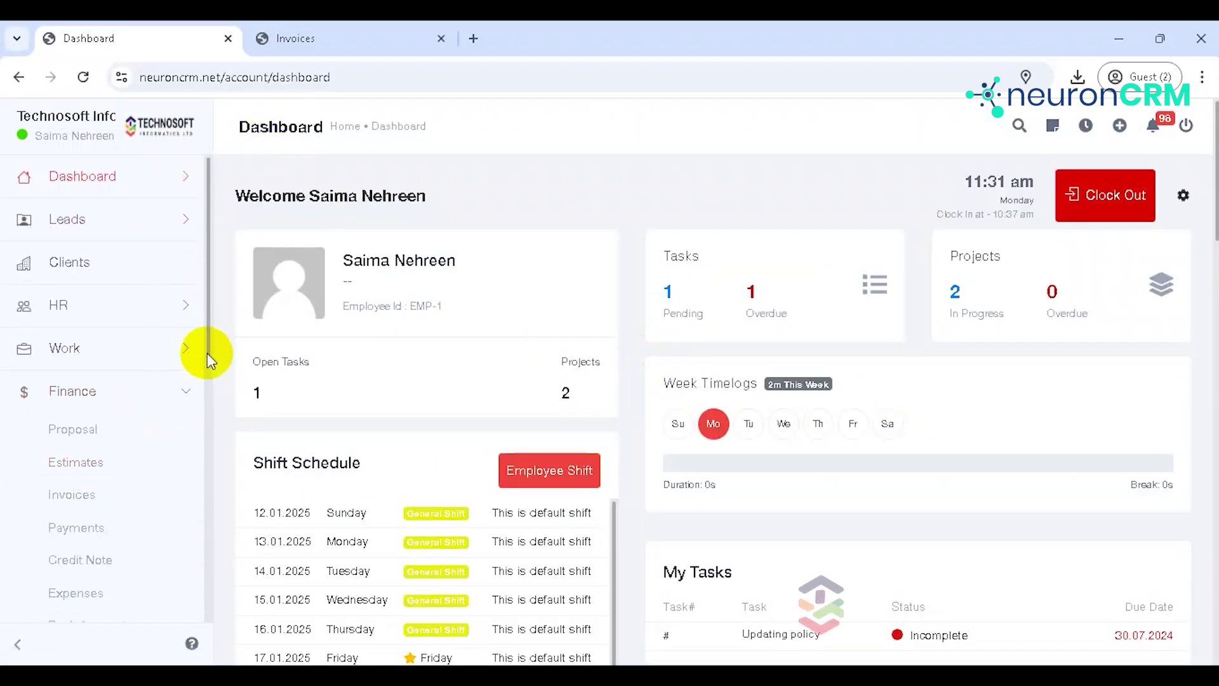
drag(207, 354, 212, 400)
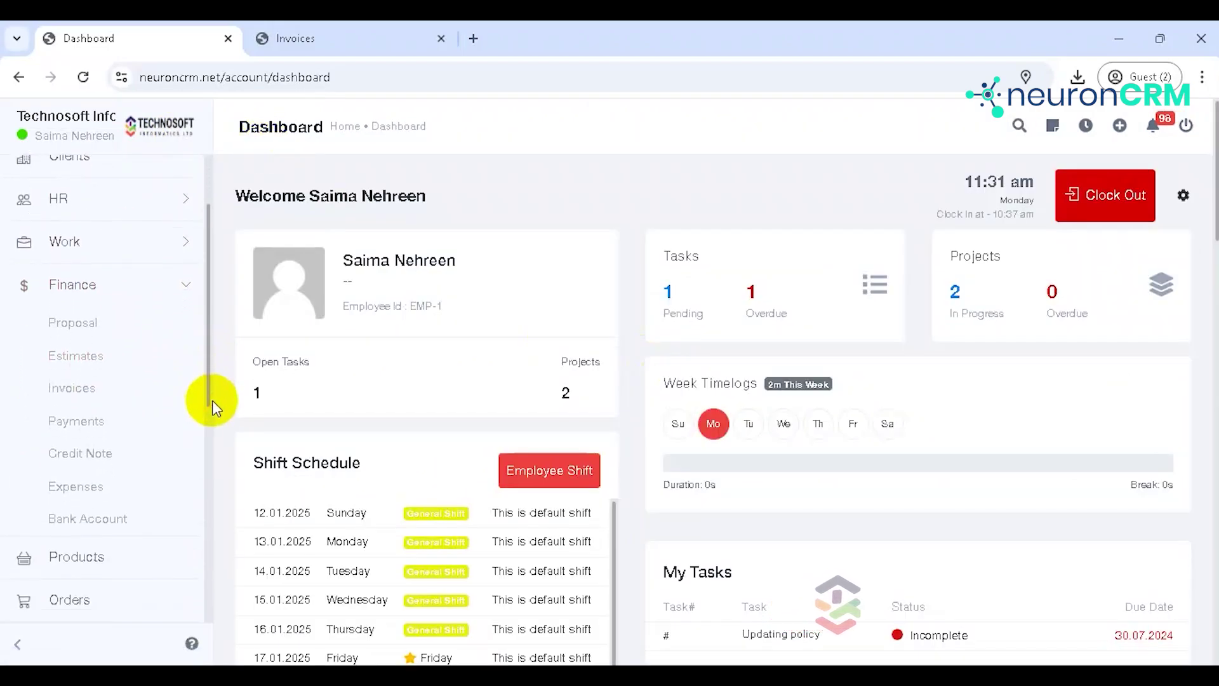
click(139, 521)
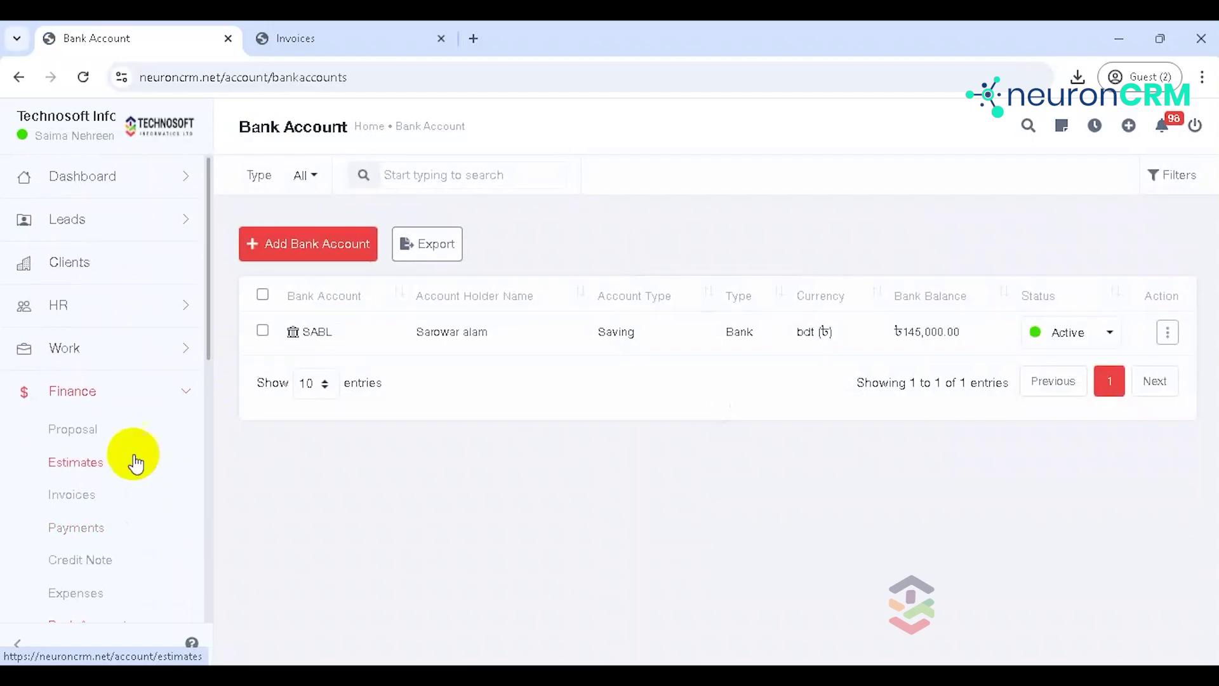
Step: Begin a new EBL Saving bank account with the holder's name, account number and contact number
click(308, 247)
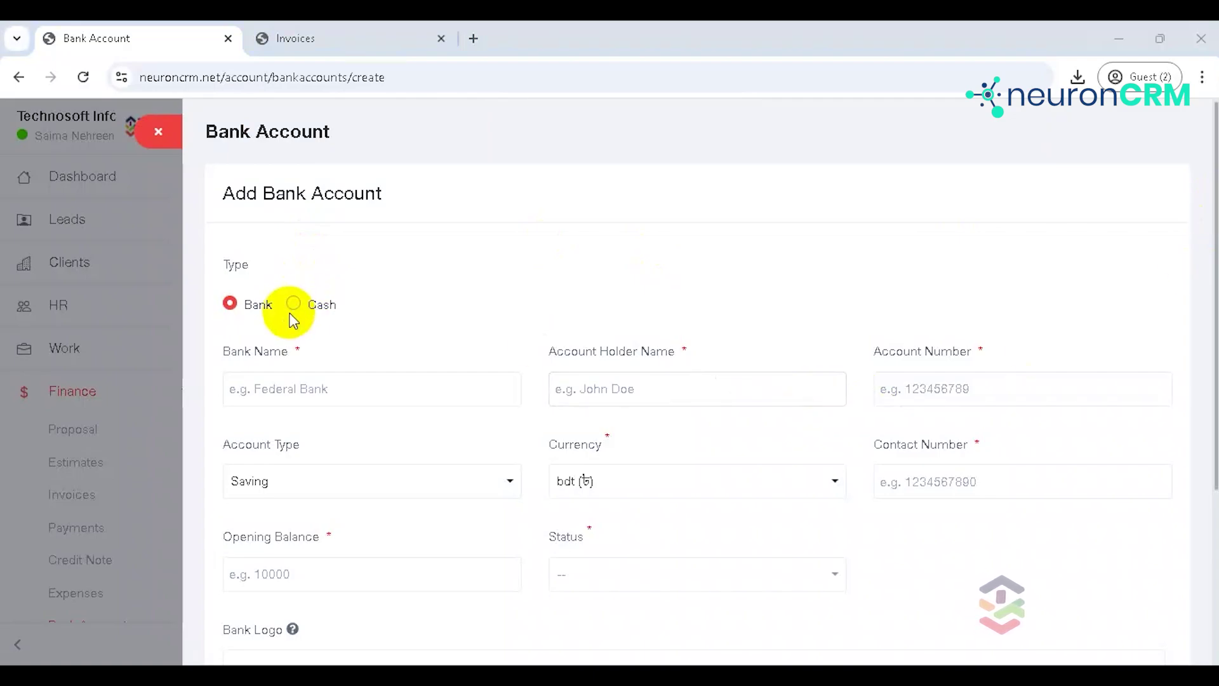
click(290, 397)
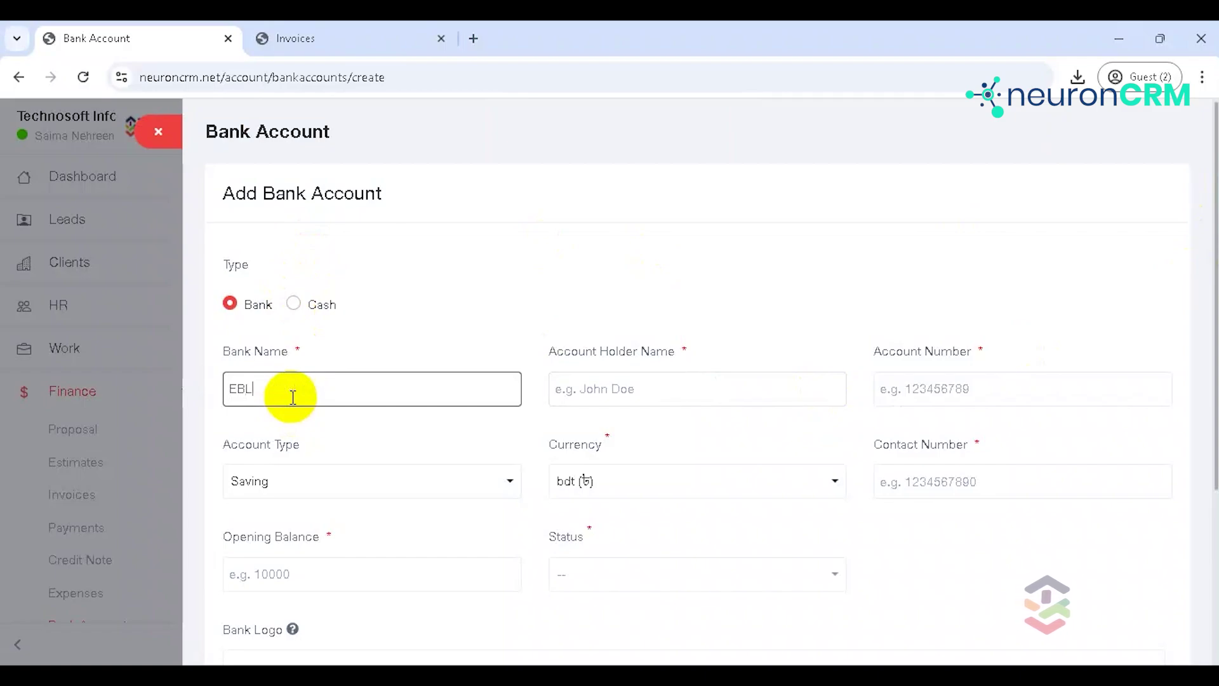
click(612, 389)
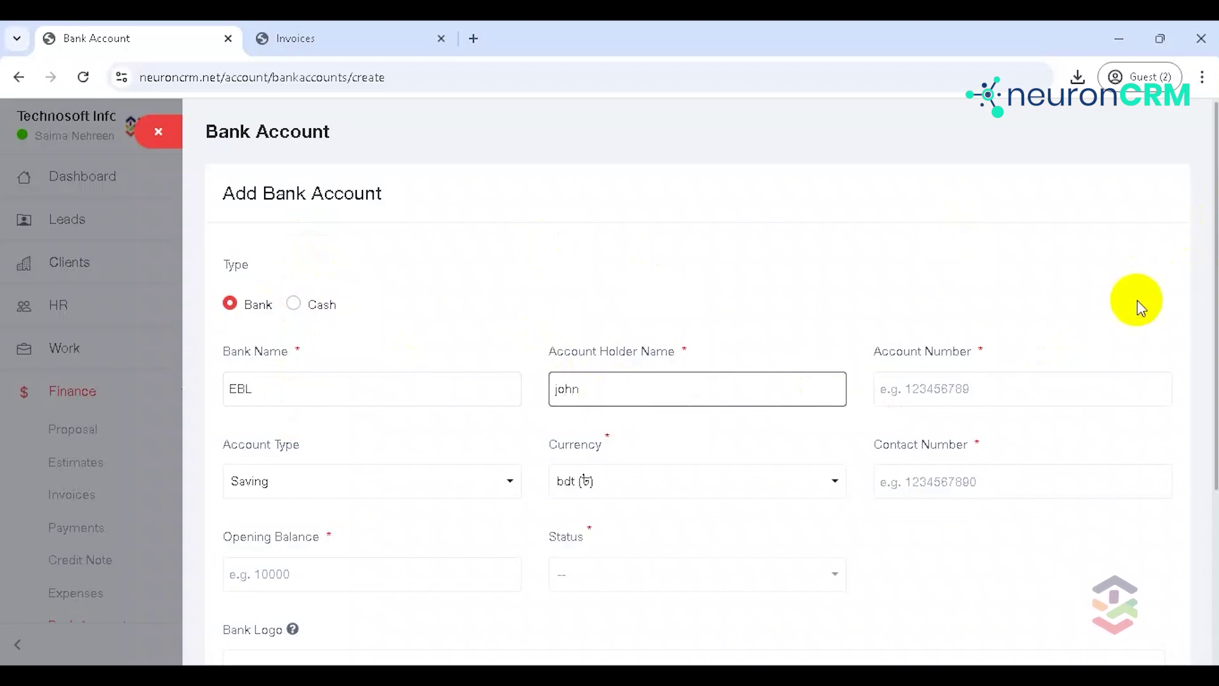
click(1053, 389)
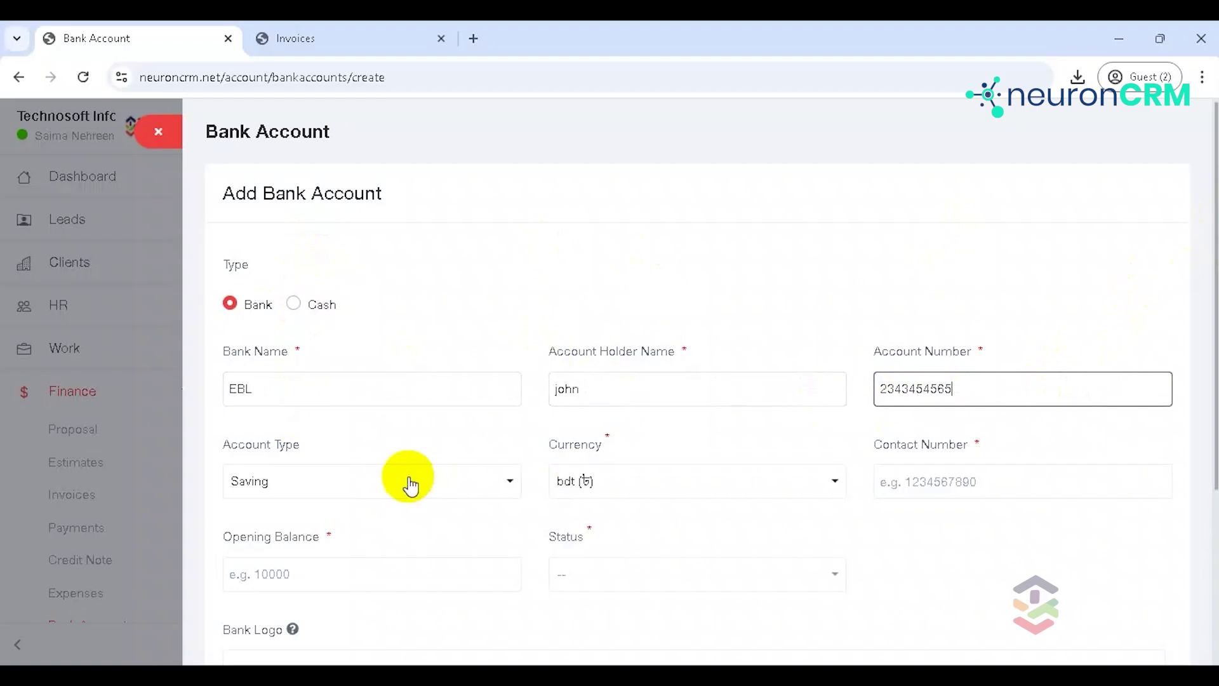
click(389, 483)
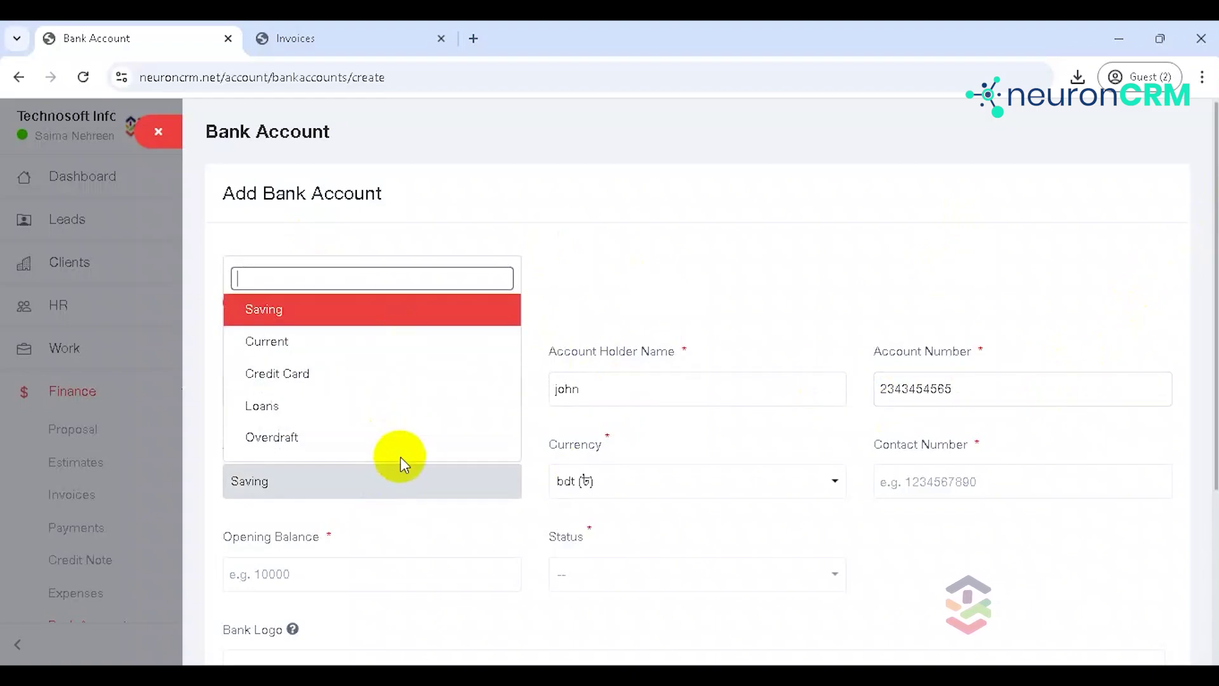
click(710, 456)
click(930, 489)
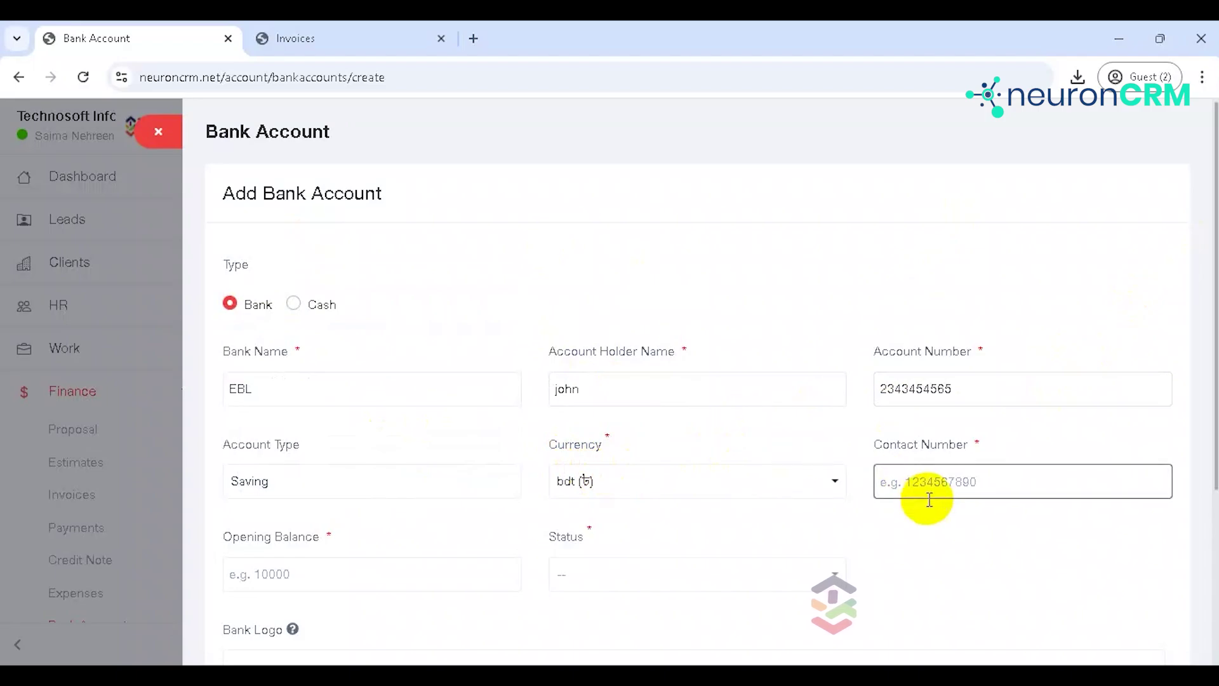
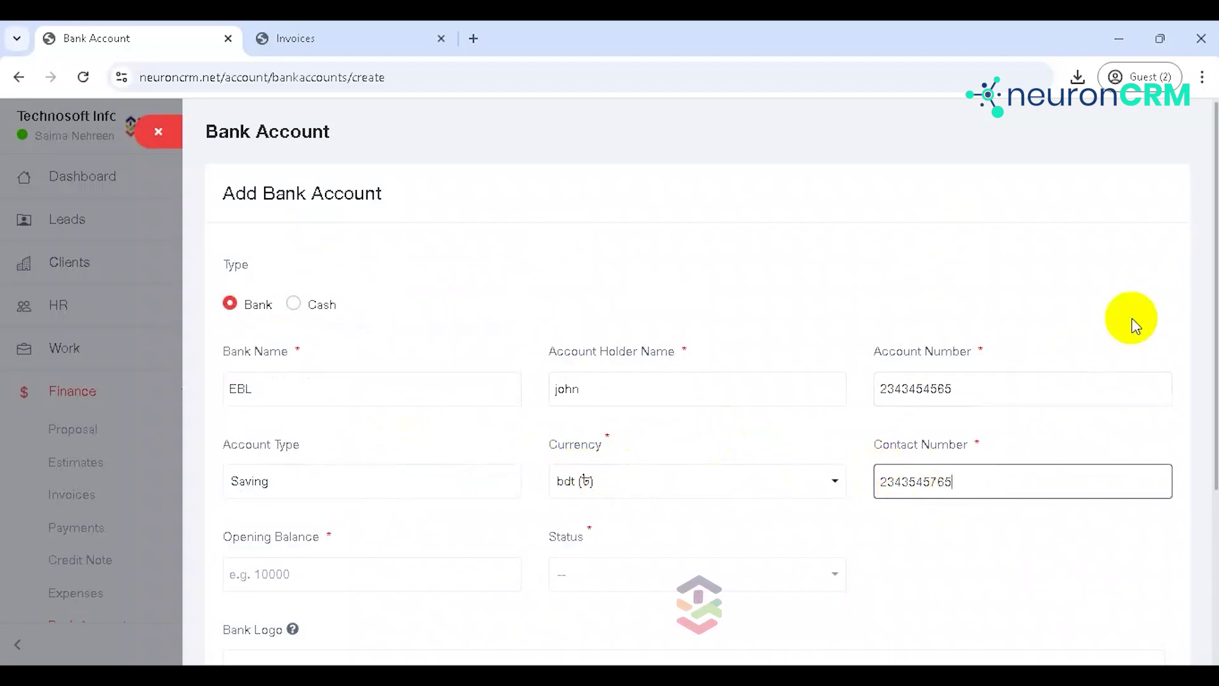
Step: Enter a 60000 opening balance and set the account status to Active
scroll(1214, 160, down, 3)
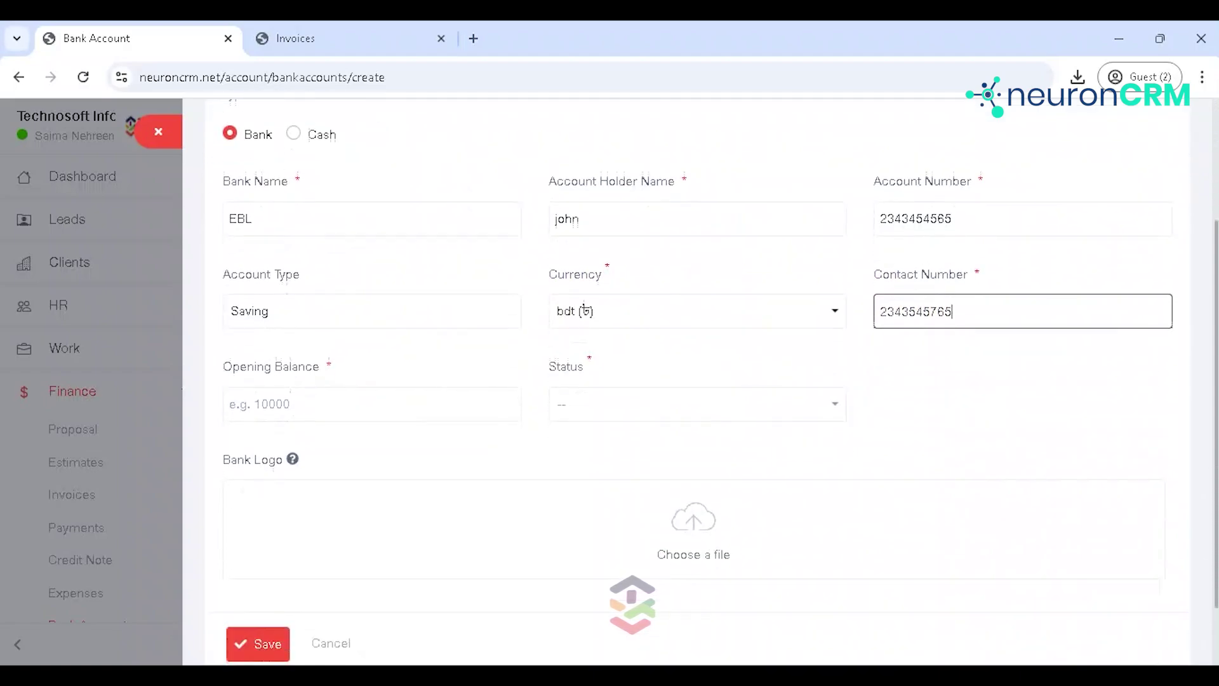
click(380, 395)
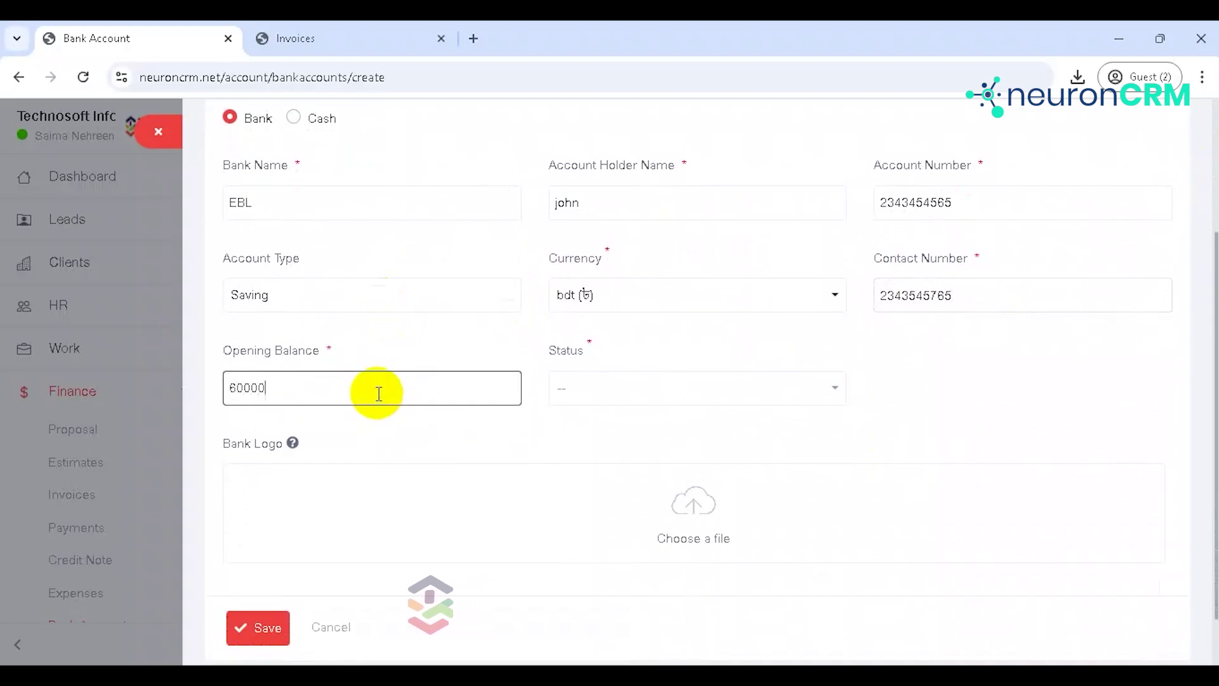
click(600, 378)
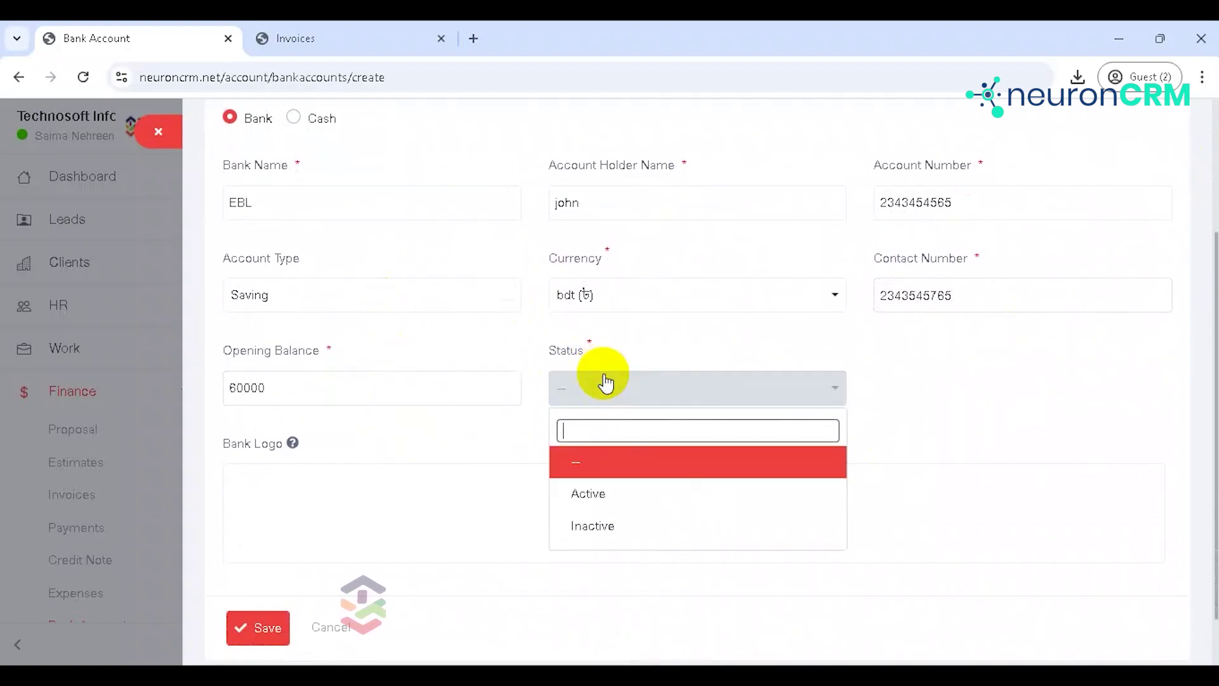
click(613, 492)
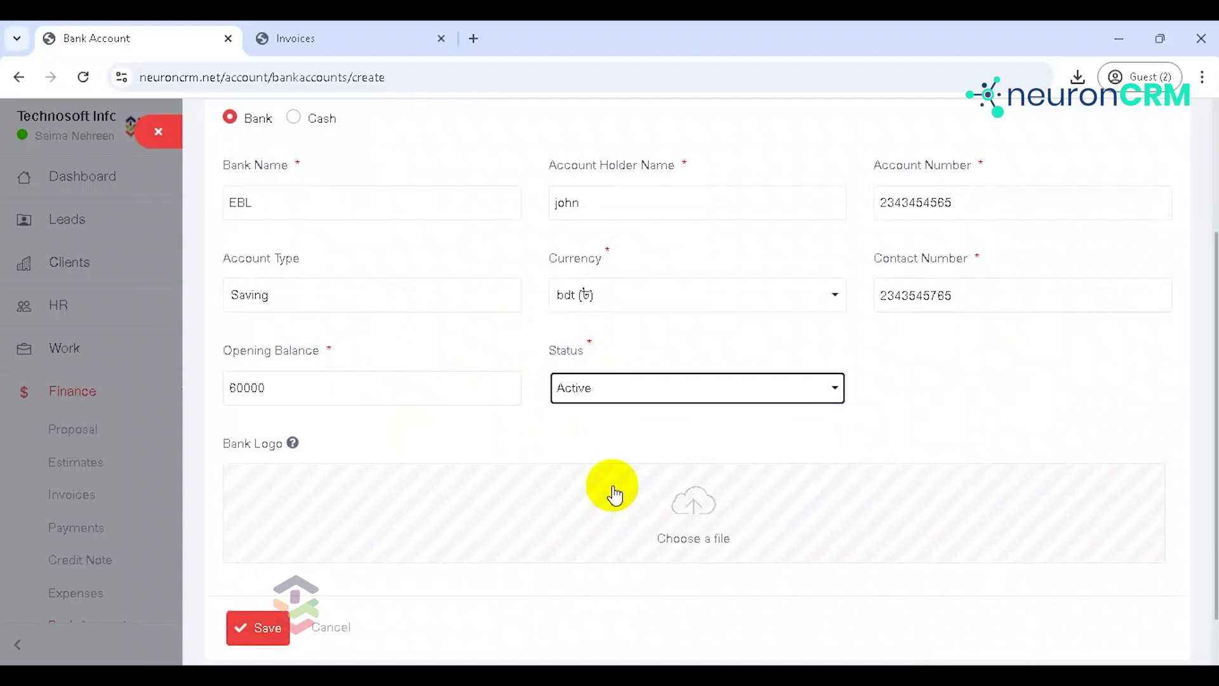
scroll(1203, 352, down, 1)
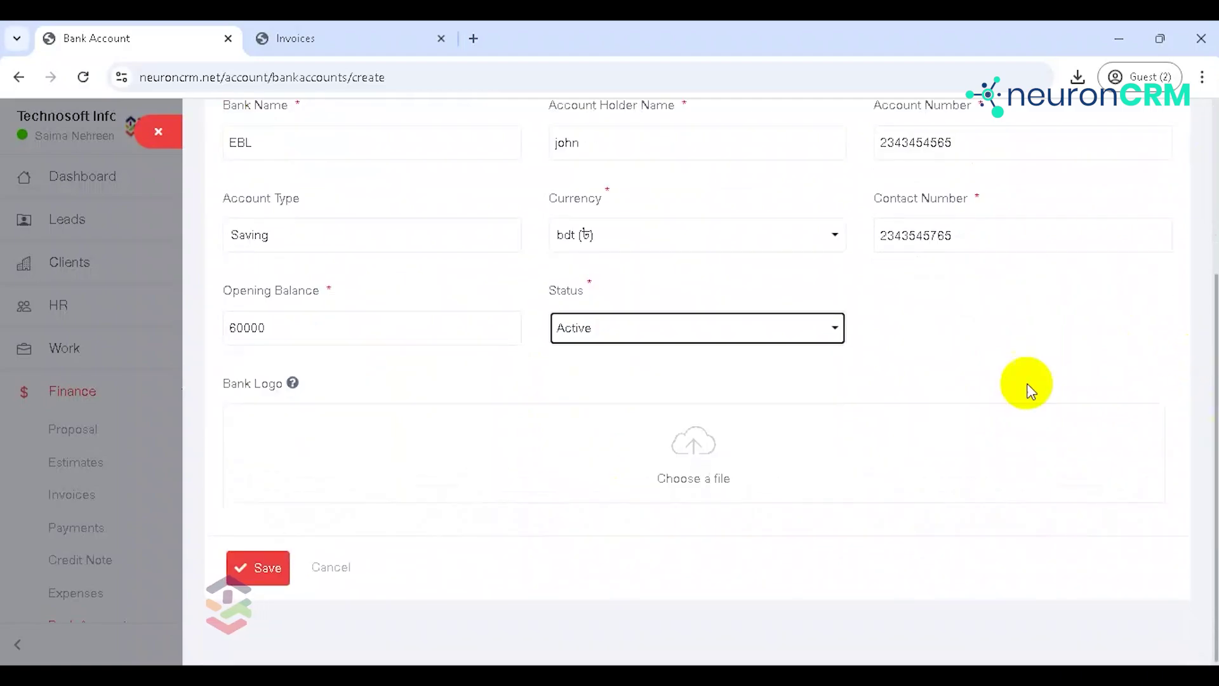
Step: Save the EBL account and check its ৳60,000.00 Active row in the Bank Account list
click(260, 563)
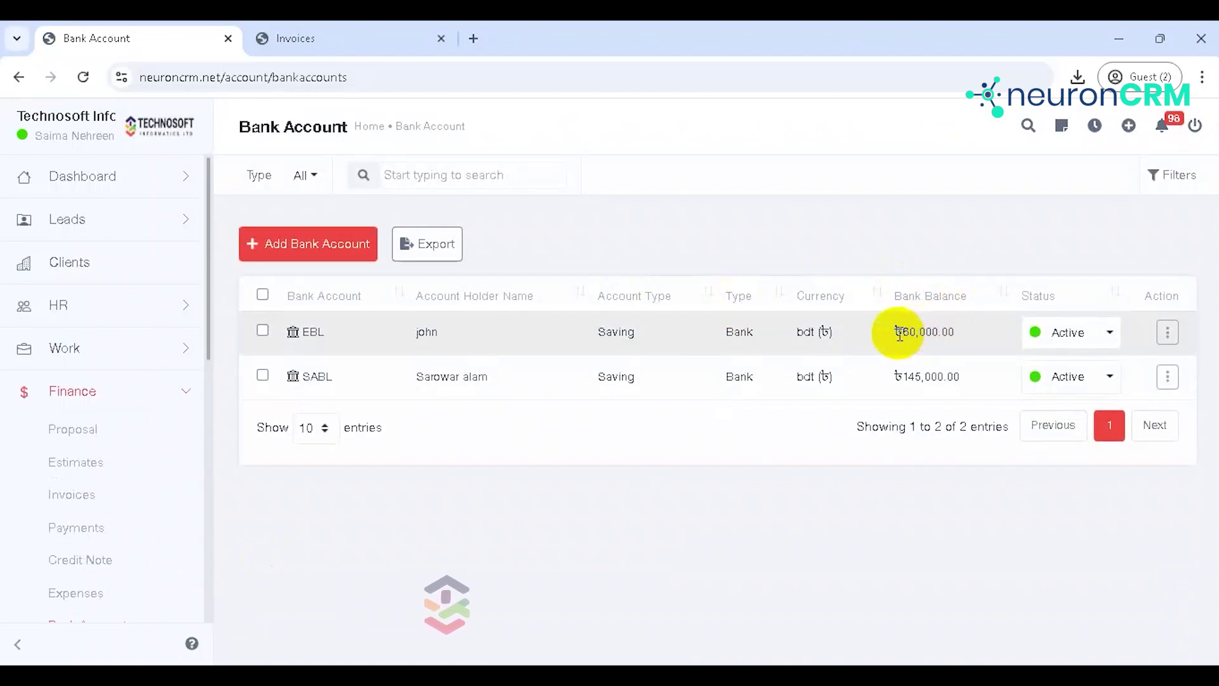
drag(896, 331, 968, 335)
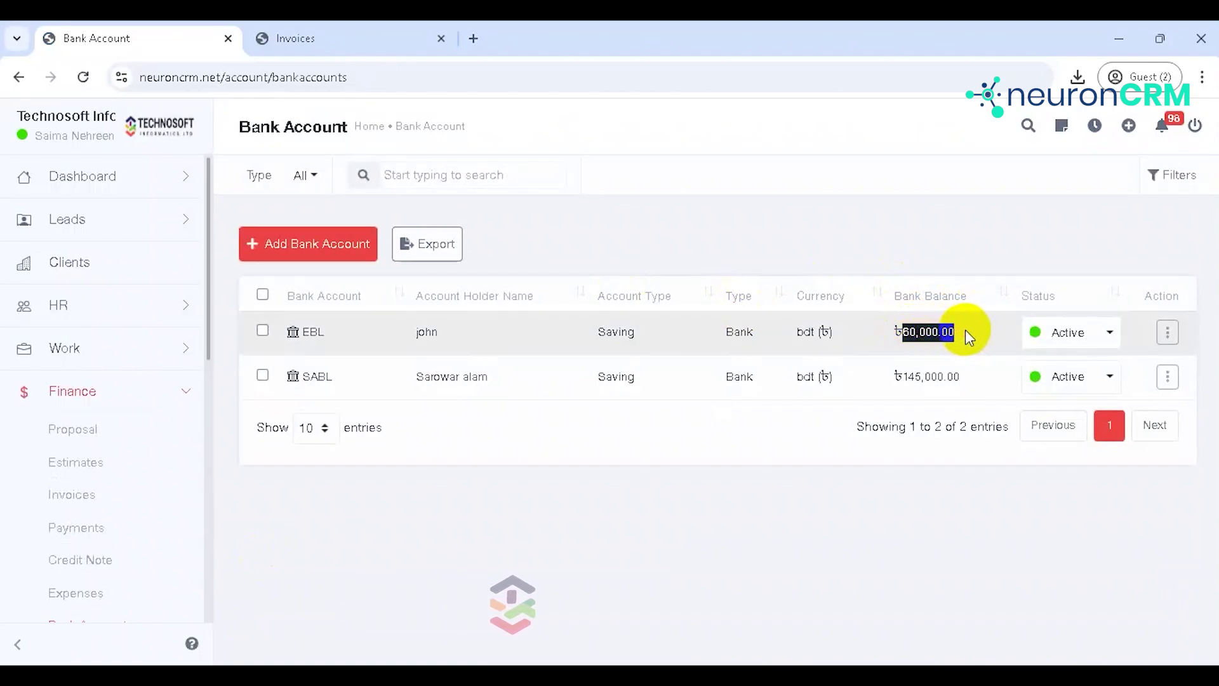
click(891, 323)
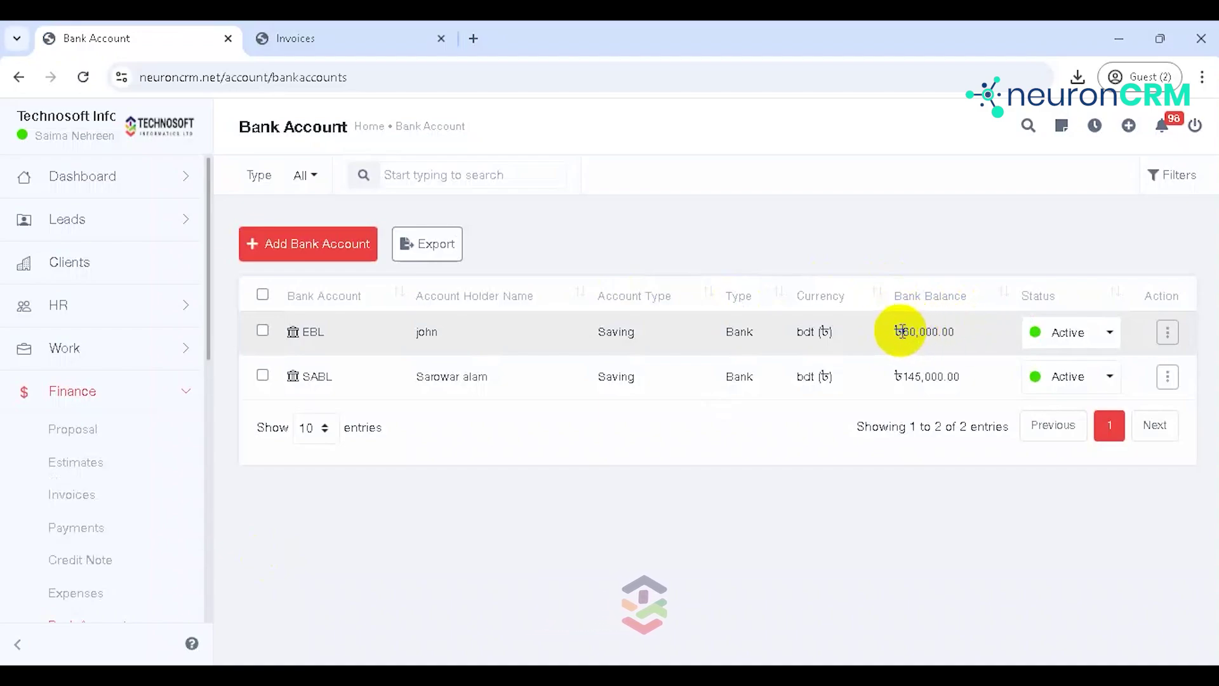
click(1167, 332)
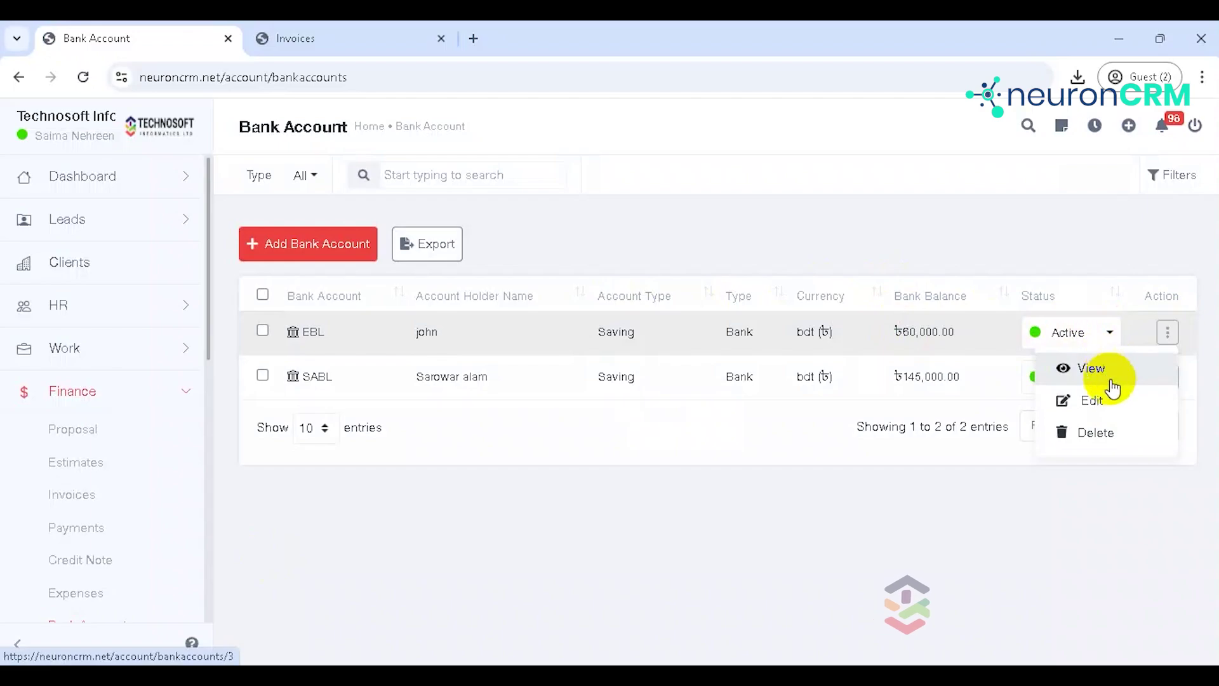
click(809, 516)
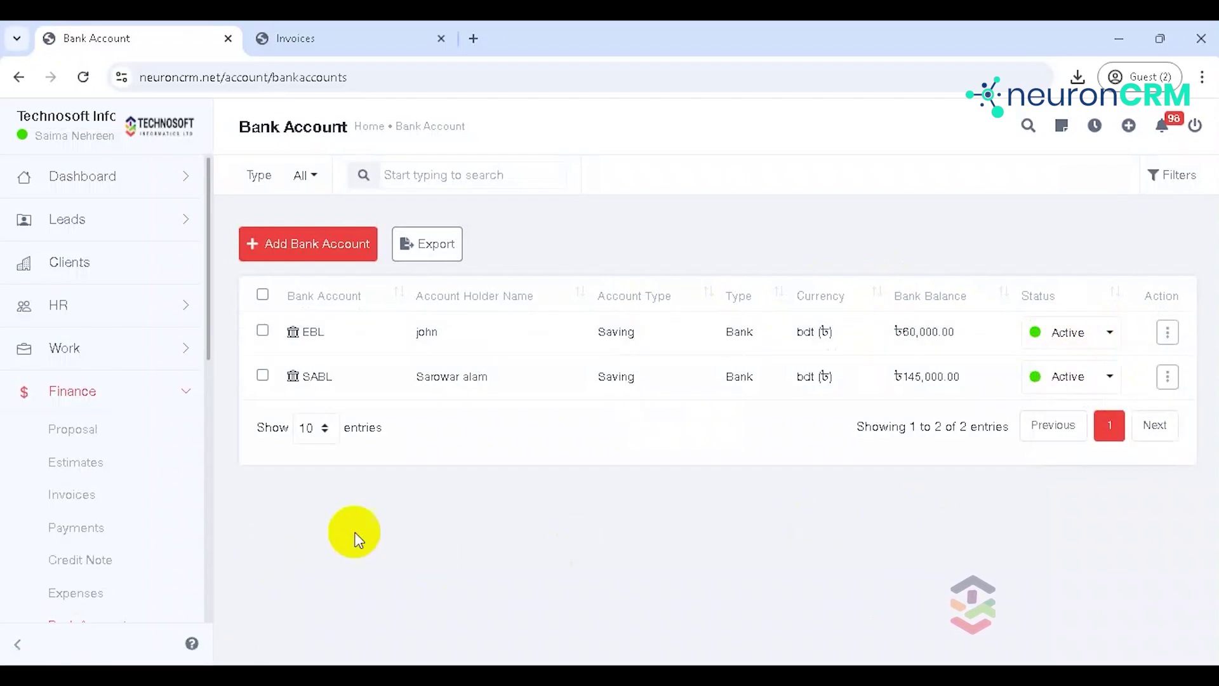